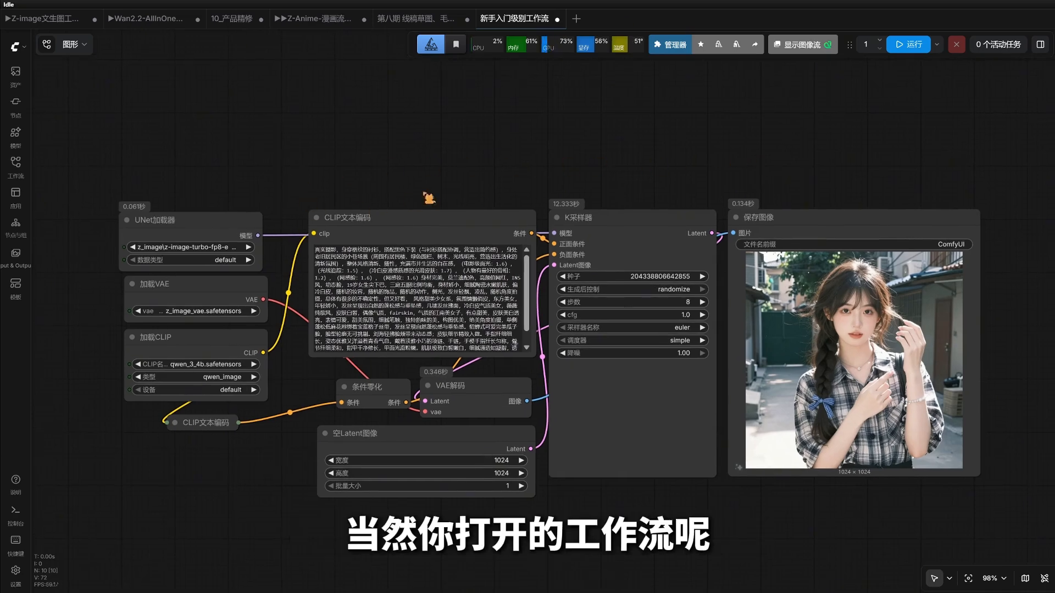
scroll(620, 163, "down", 1)
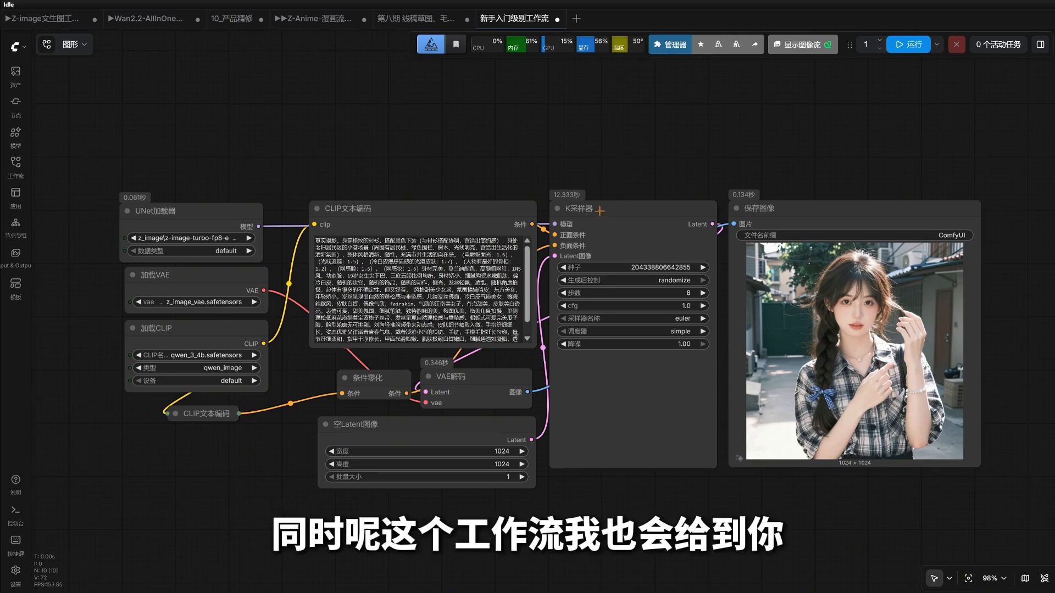
scroll(631, 189, "up", 1)
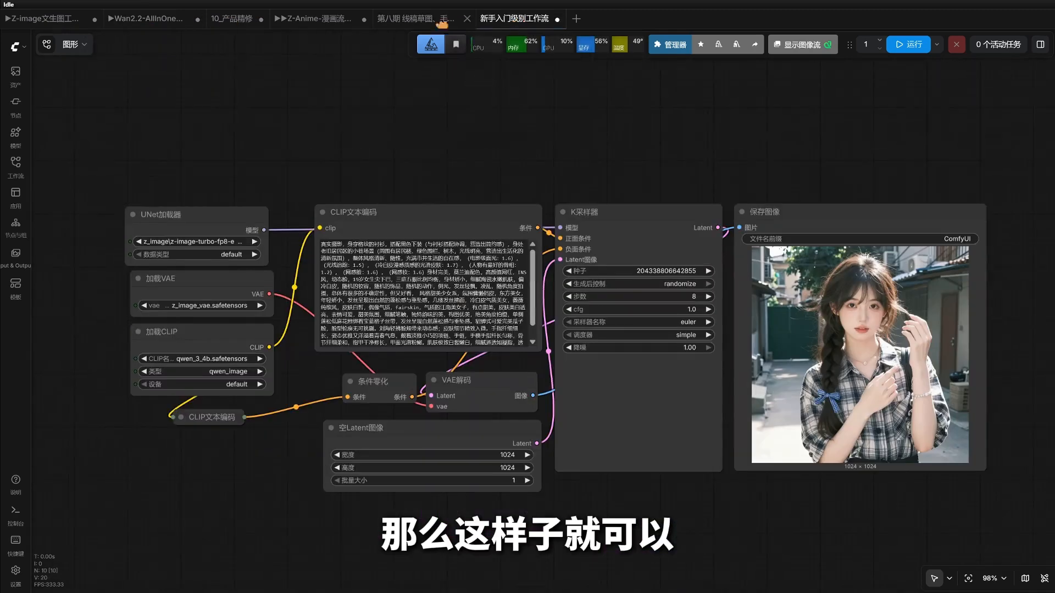
mouse_move(405, 23)
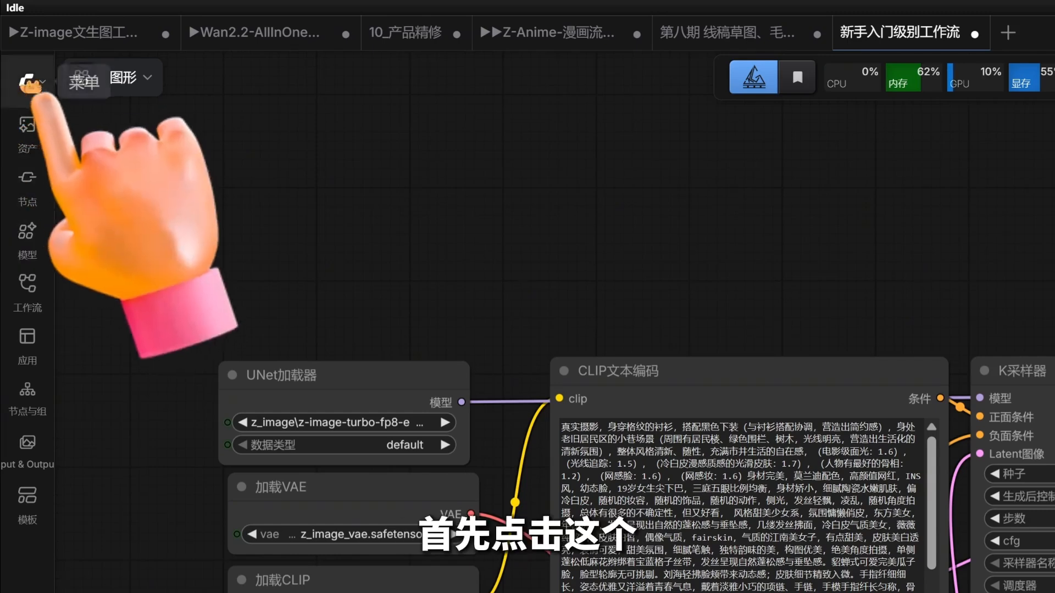
- Open the application settings and look through the basic Comfy options
left_click(26, 83)
mouse_move(53, 186)
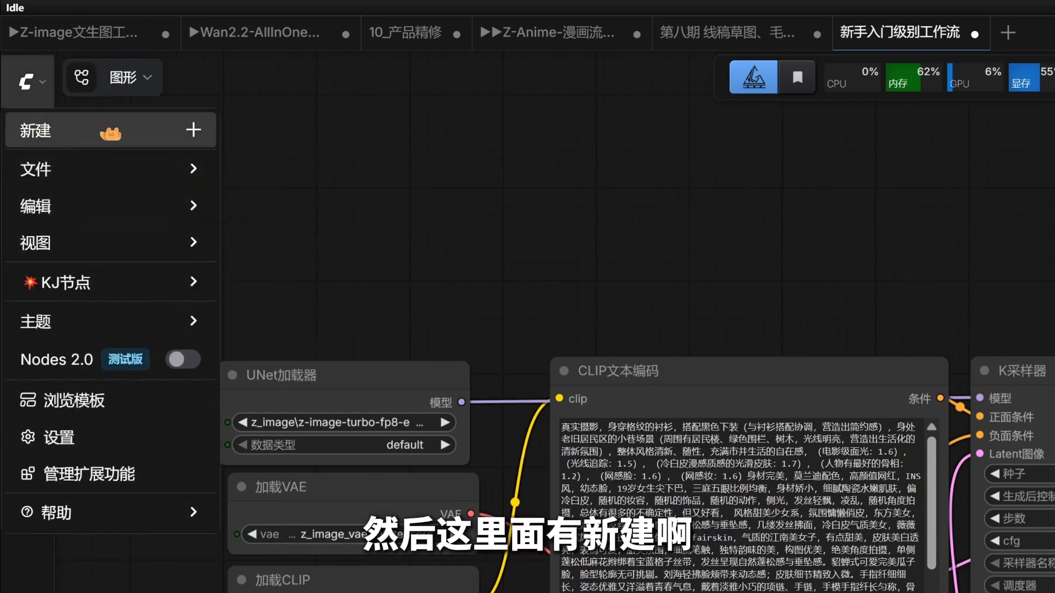
mouse_move(179, 208)
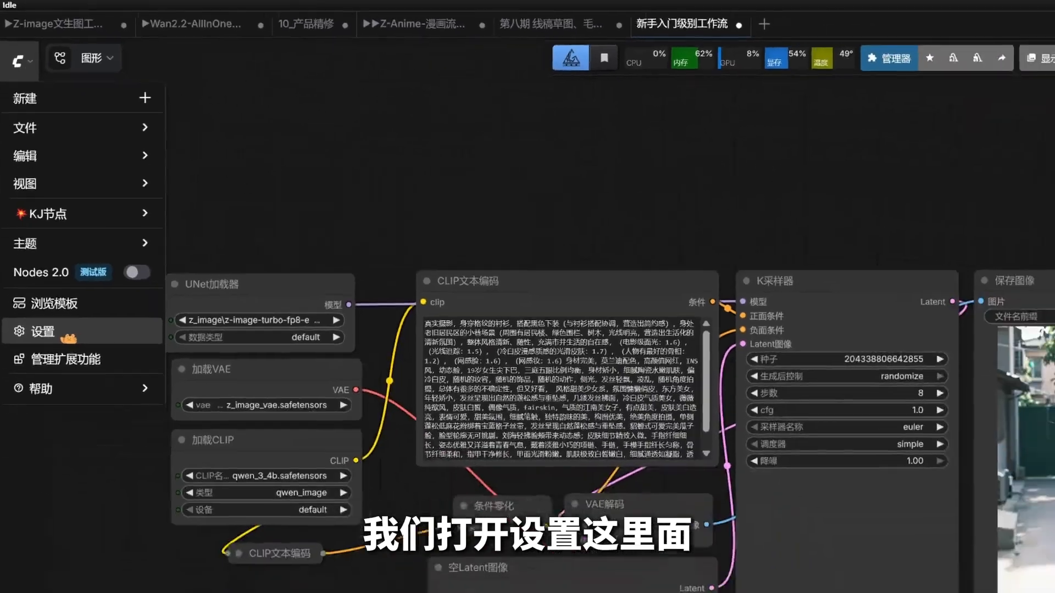
left_click(88, 447)
scroll(601, 338, "down", 2)
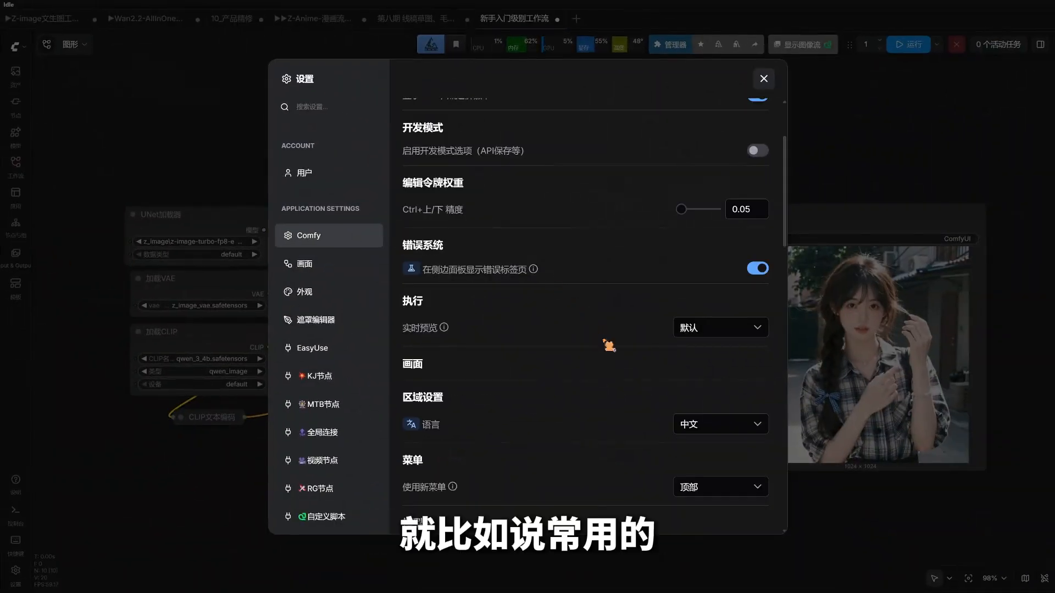
left_click(697, 417)
left_click(454, 341)
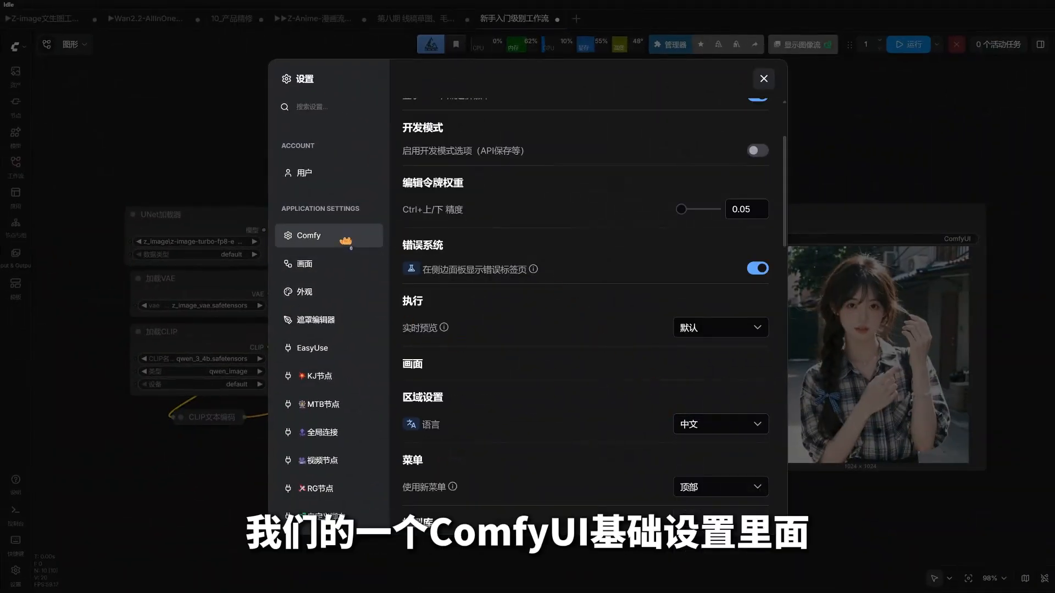
- Check which interface languages (语言) are offered under 区域设置 in the Comfy settings, without switching the language
scroll(537, 247, "up", 1)
scroll(522, 236, "up", 2)
scroll(528, 241, "down", 3)
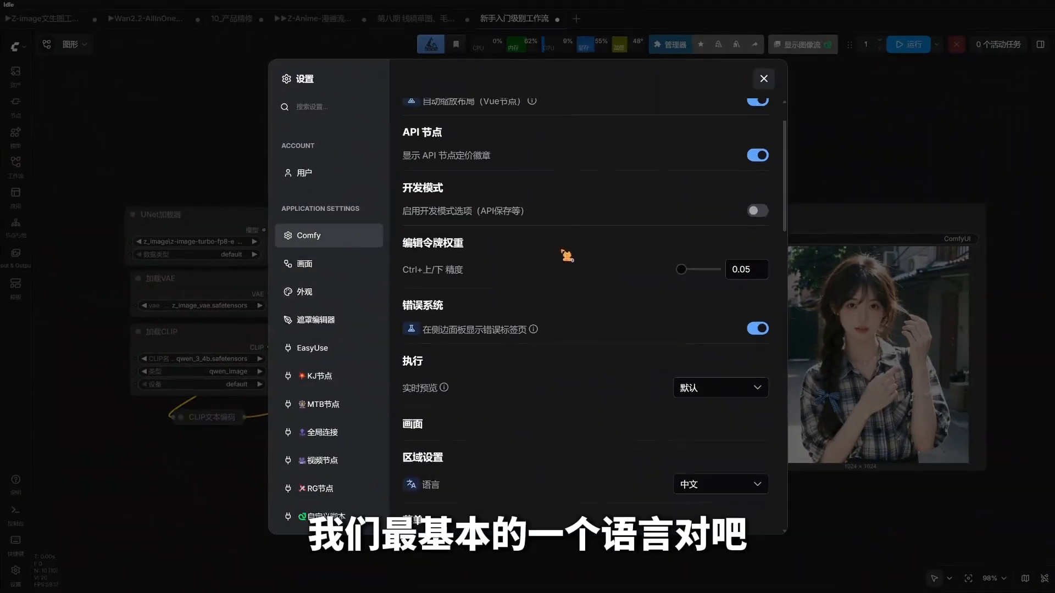
scroll(633, 379, "down", 1)
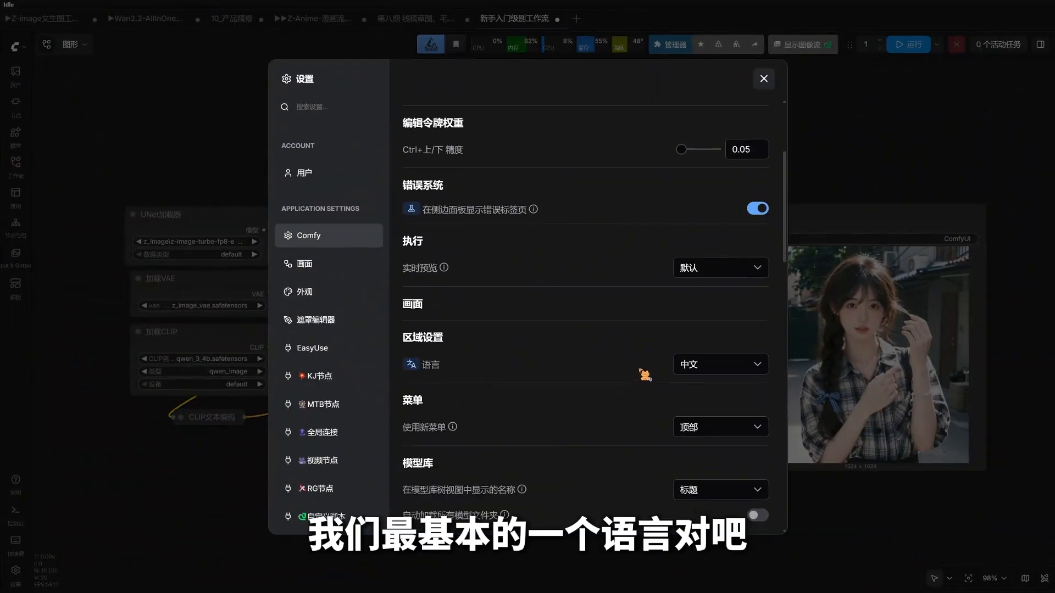
left_click(739, 365)
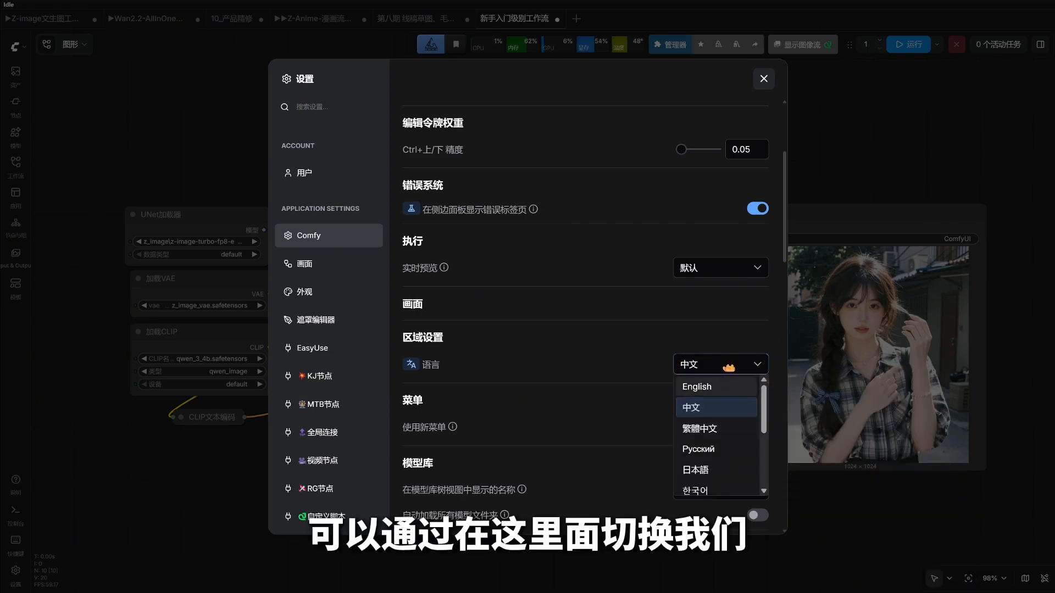
left_click(728, 370)
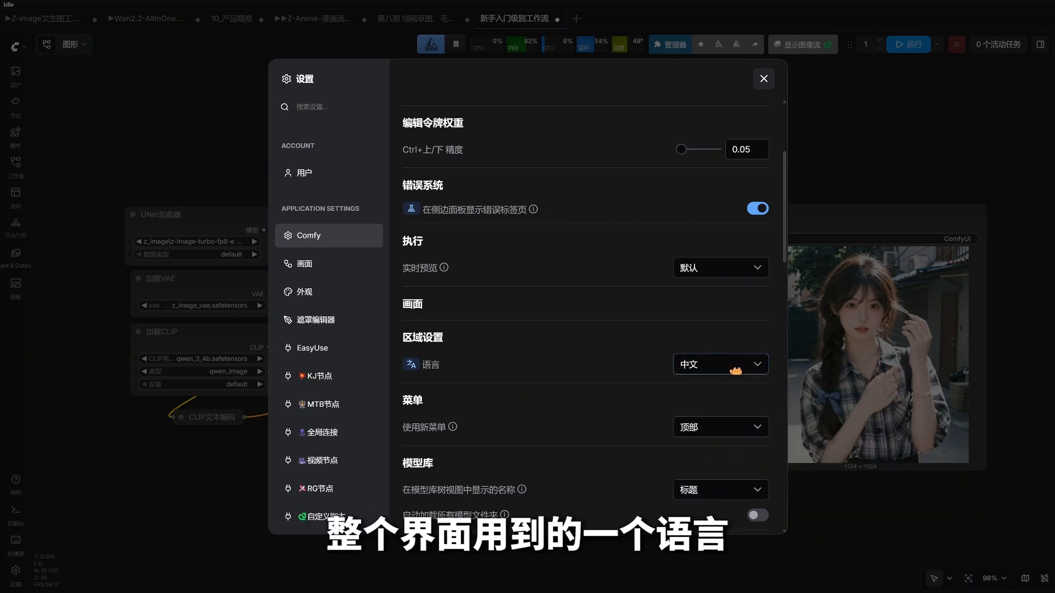
- Try the 直线 and 直角线 link render styles (连线渲染样式) in the 画面 settings and restore 曲线
scroll(717, 370, "up", 4)
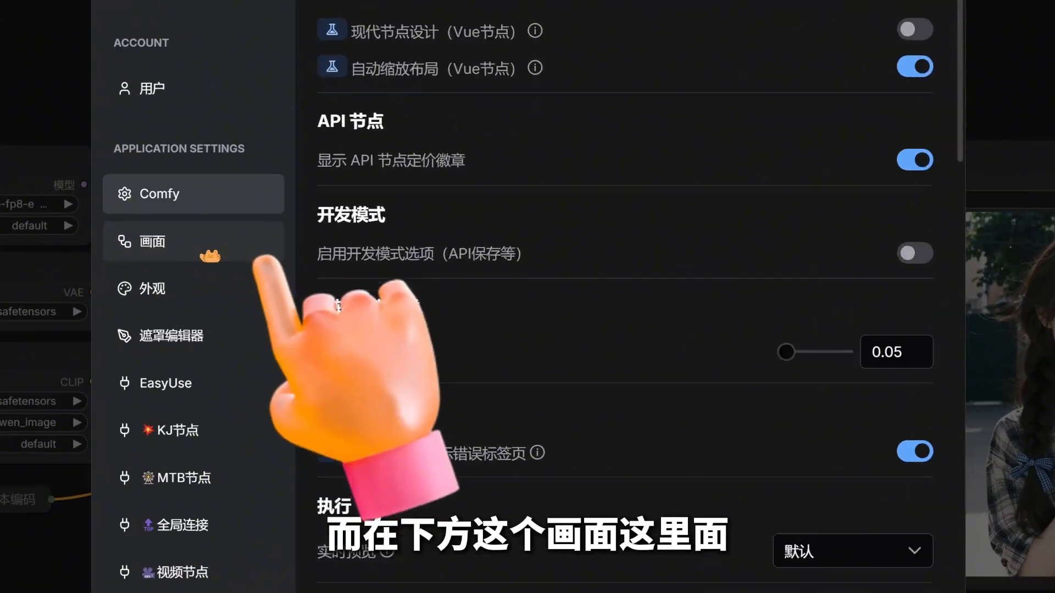
left_click(304, 263)
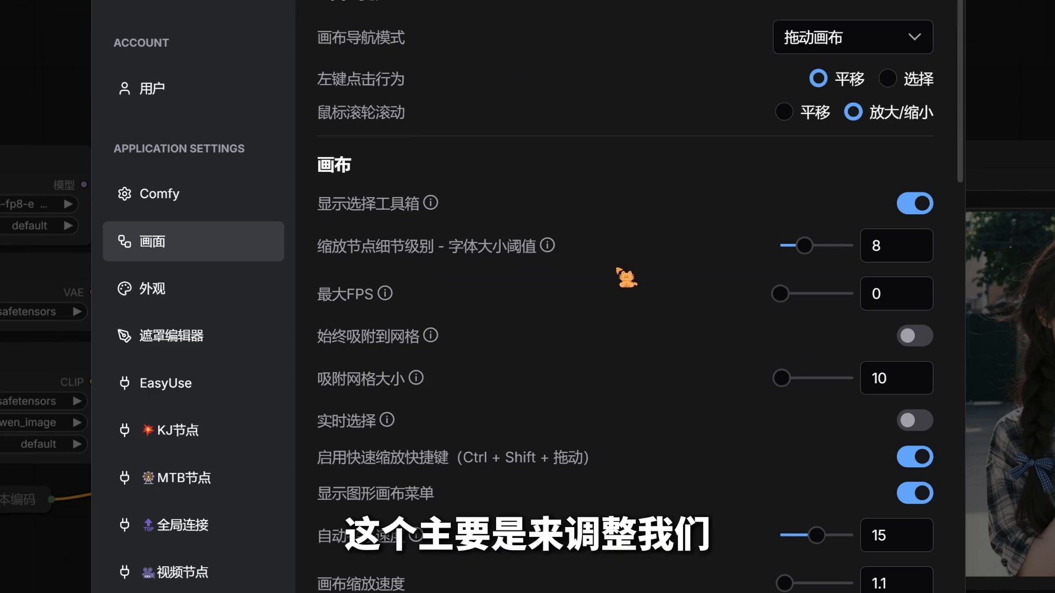
scroll(640, 264, "down", 7)
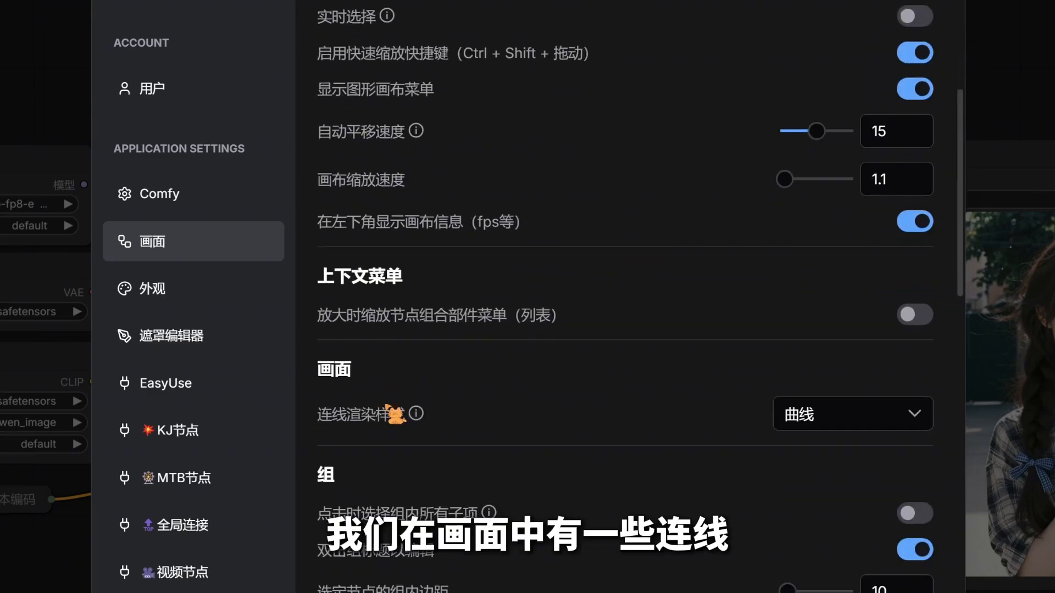
left_click(816, 419)
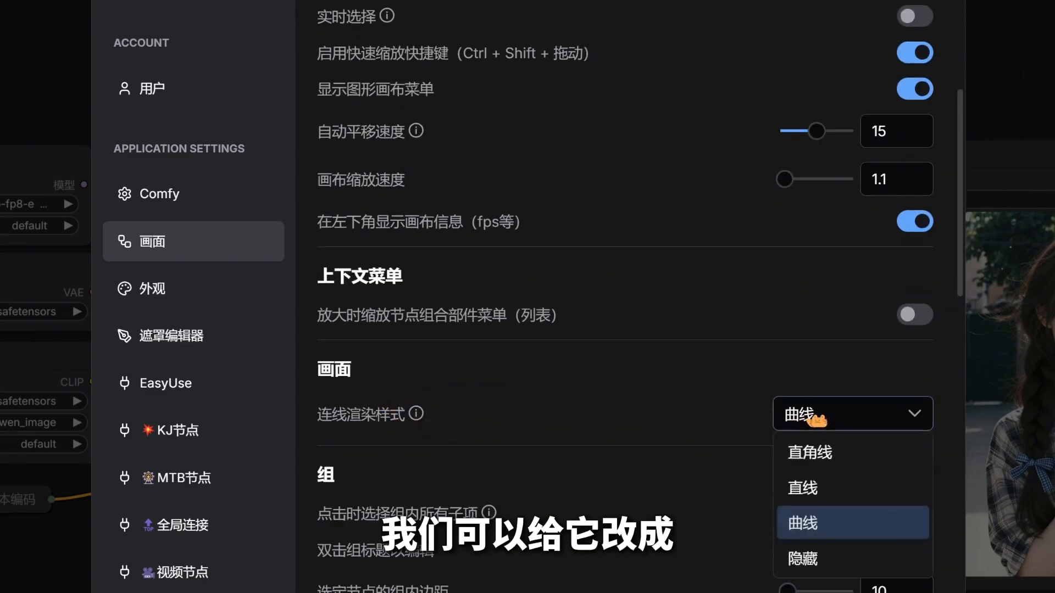
left_click(849, 488)
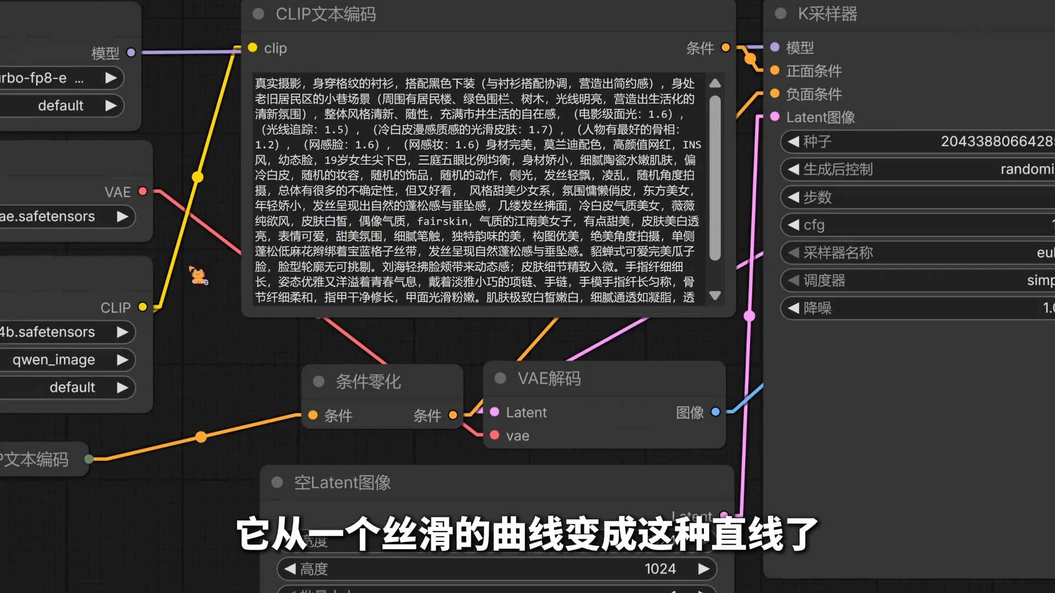
scroll(394, 250, "down", 2)
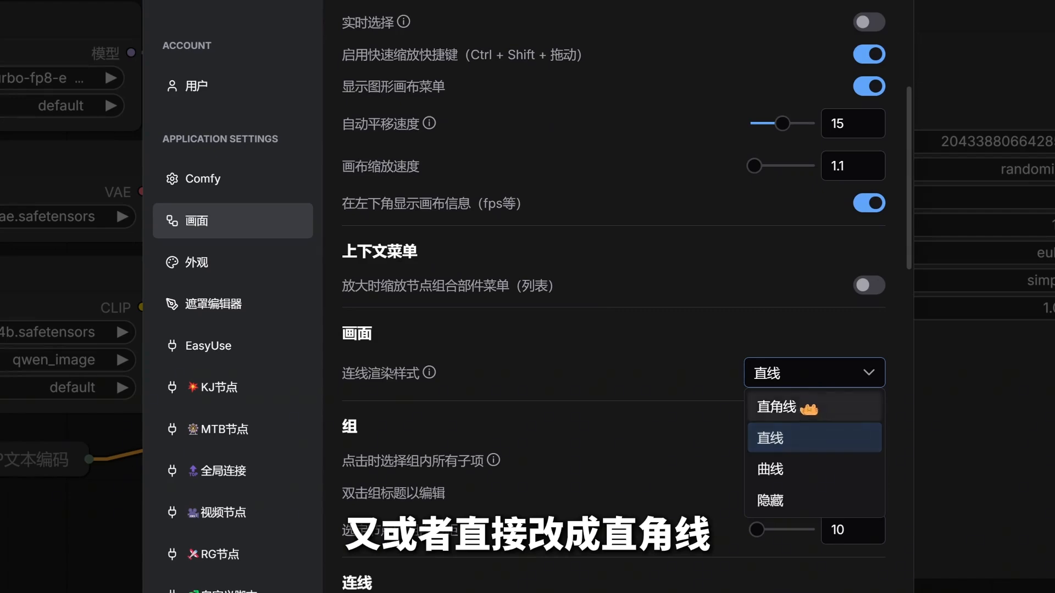
left_click(809, 408)
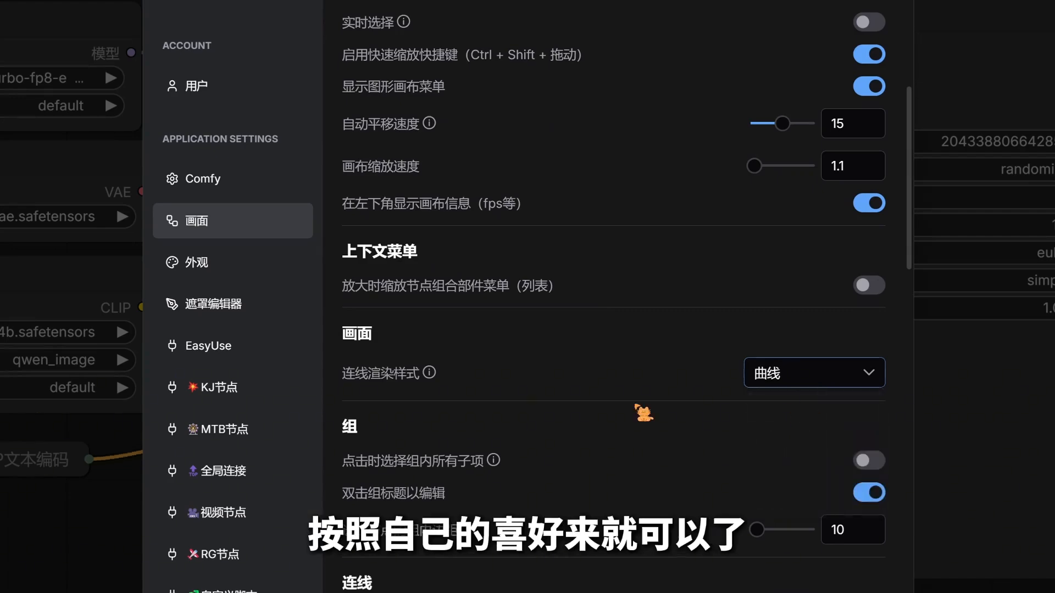
- Examine the list of commands and their key bindings in the 快捷键 settings
scroll(648, 420, "down", 2)
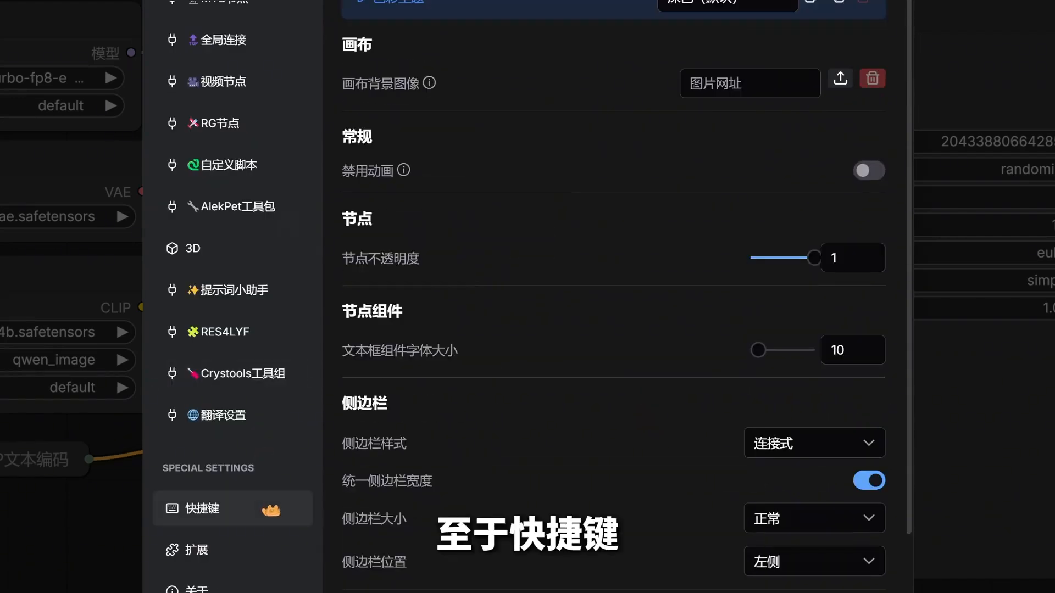
left_click(273, 508)
scroll(565, 348, "down", 4)
scroll(563, 348, "down", 2)
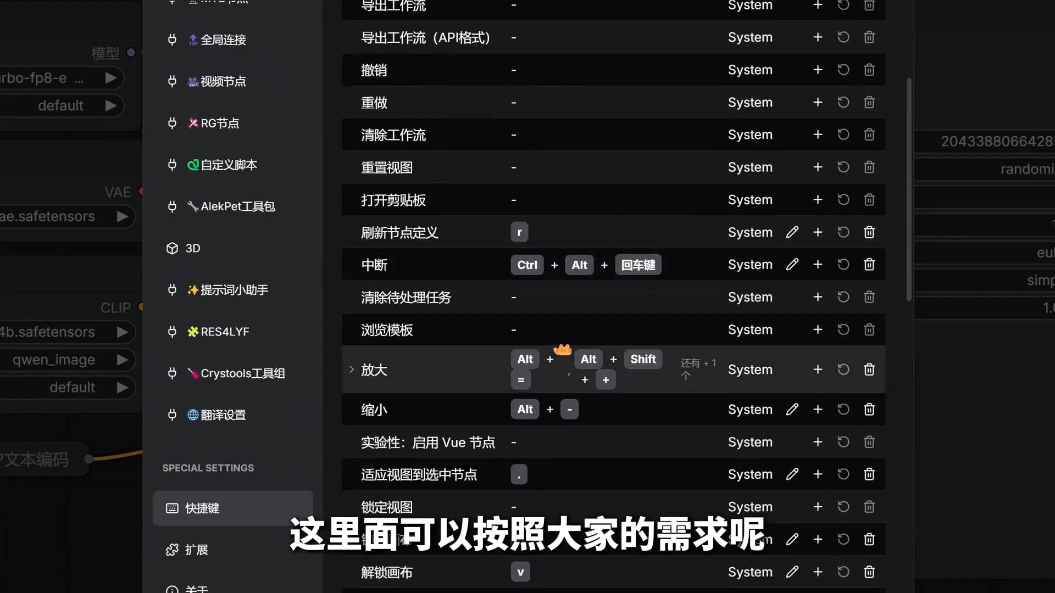
scroll(599, 330, "up", 6)
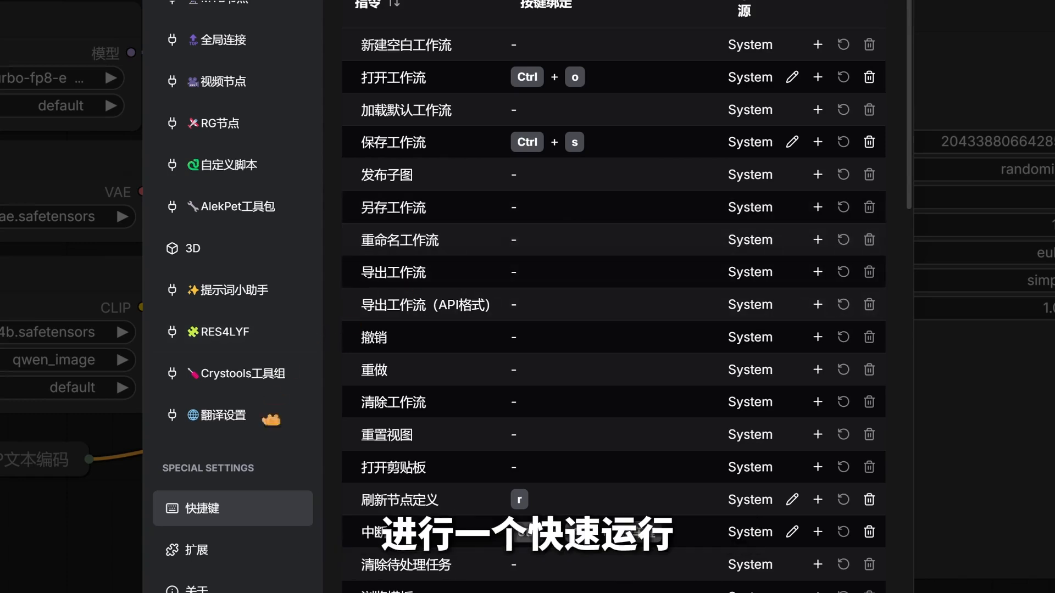
- Review the Pytorch version, total VRAM and graphics card on the 关于 settings page, and close the settings
left_click(258, 582)
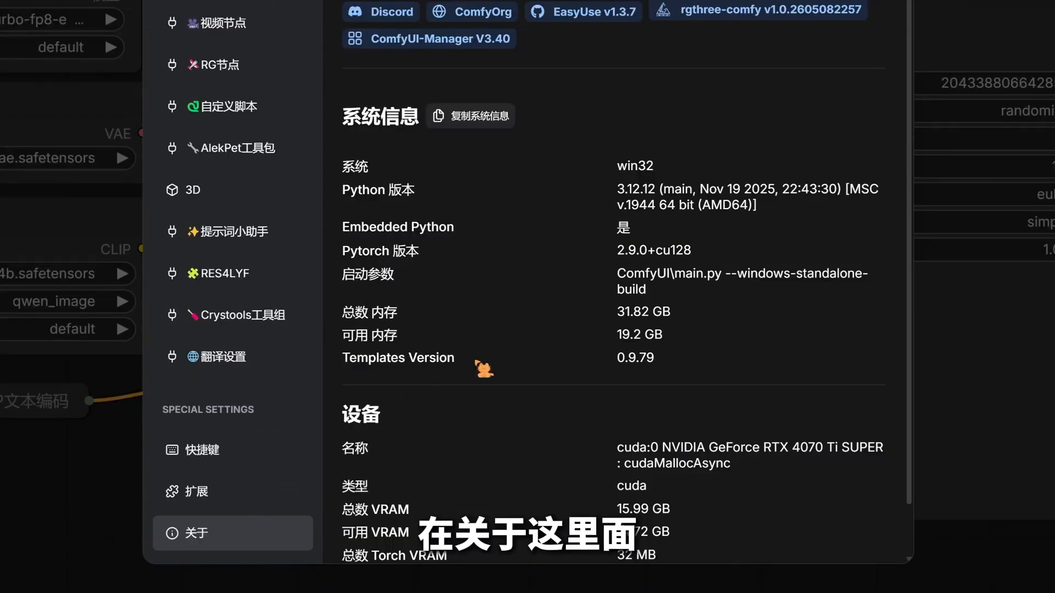
scroll(514, 375, "down", 1)
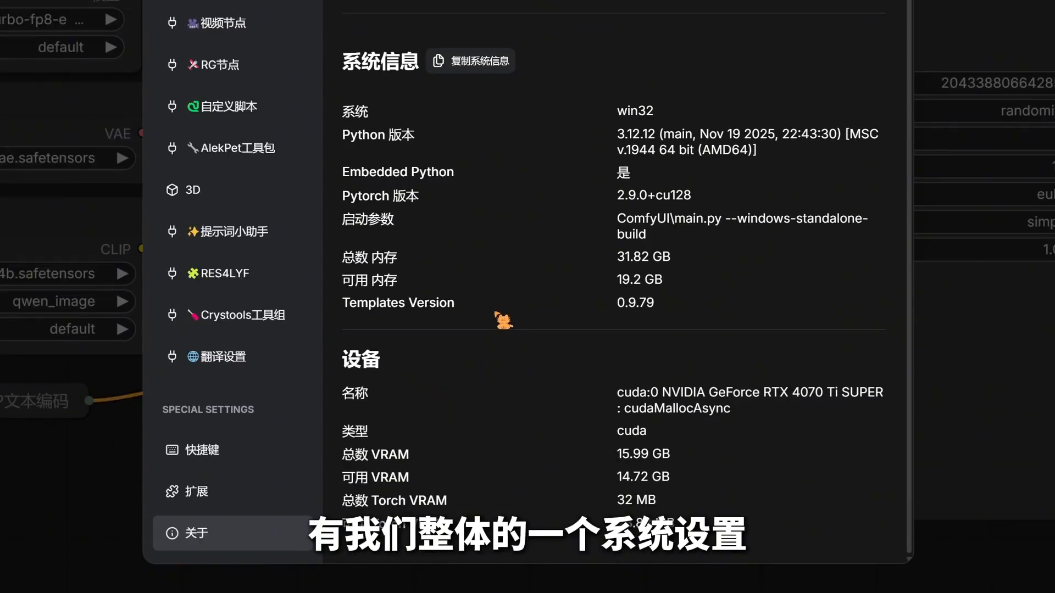
left_click_drag(346, 196, 686, 192)
left_click(715, 196)
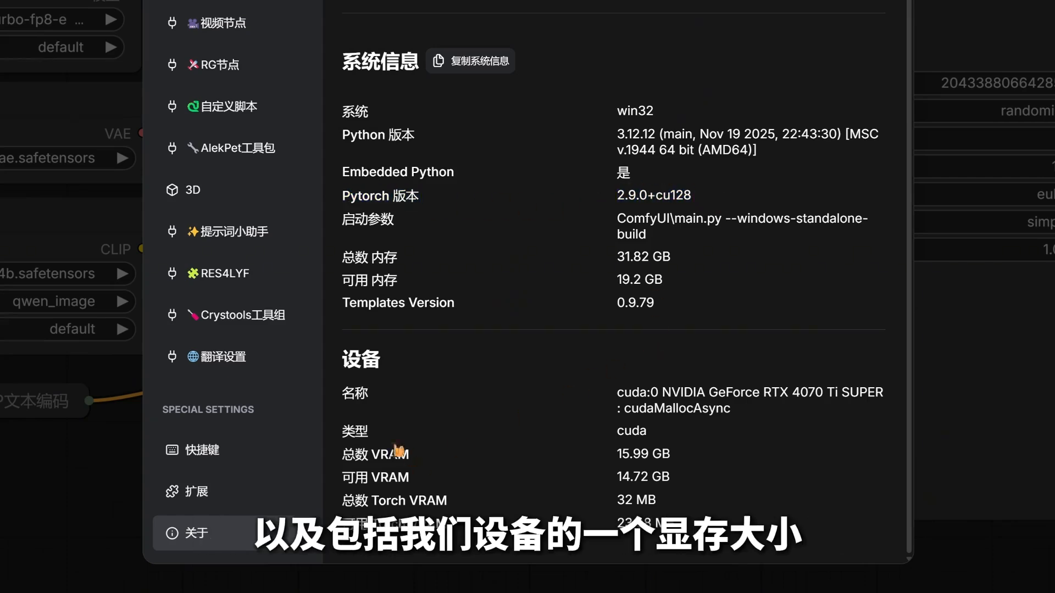
left_click_drag(354, 460, 641, 454)
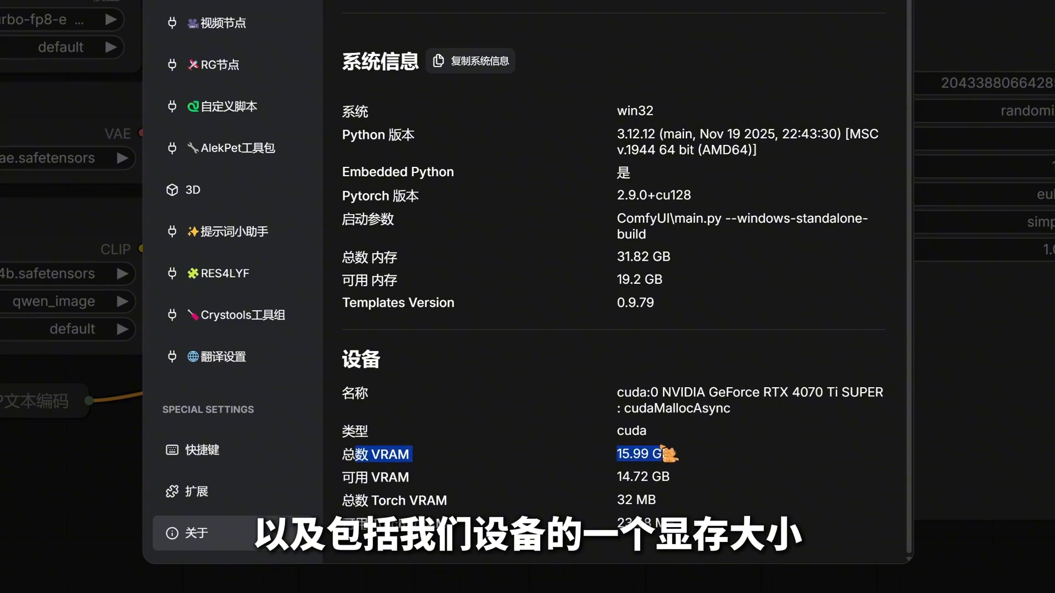
left_click(681, 451)
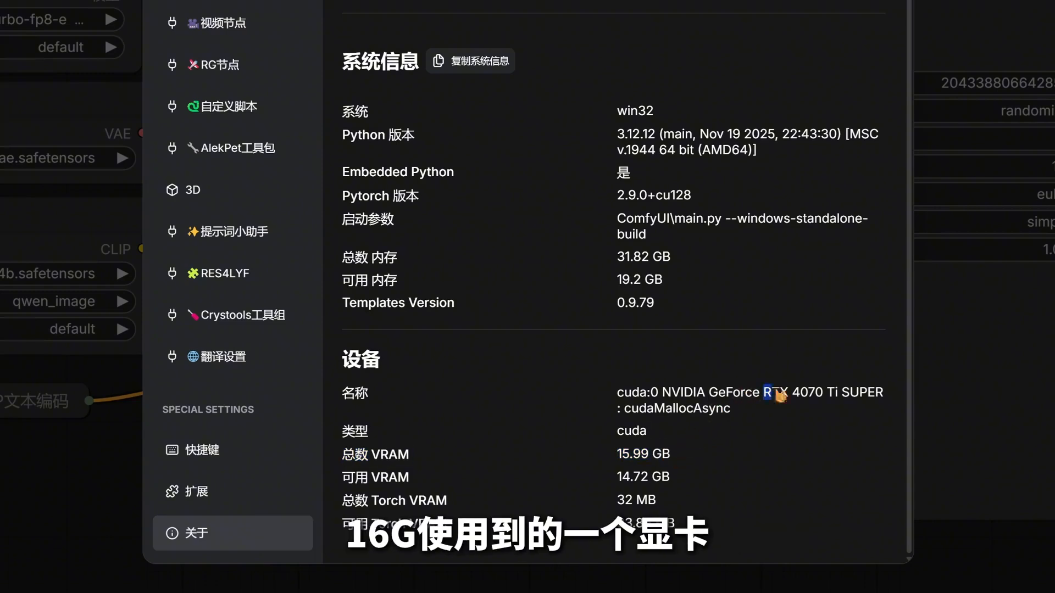
scroll(773, 110, "up", 1)
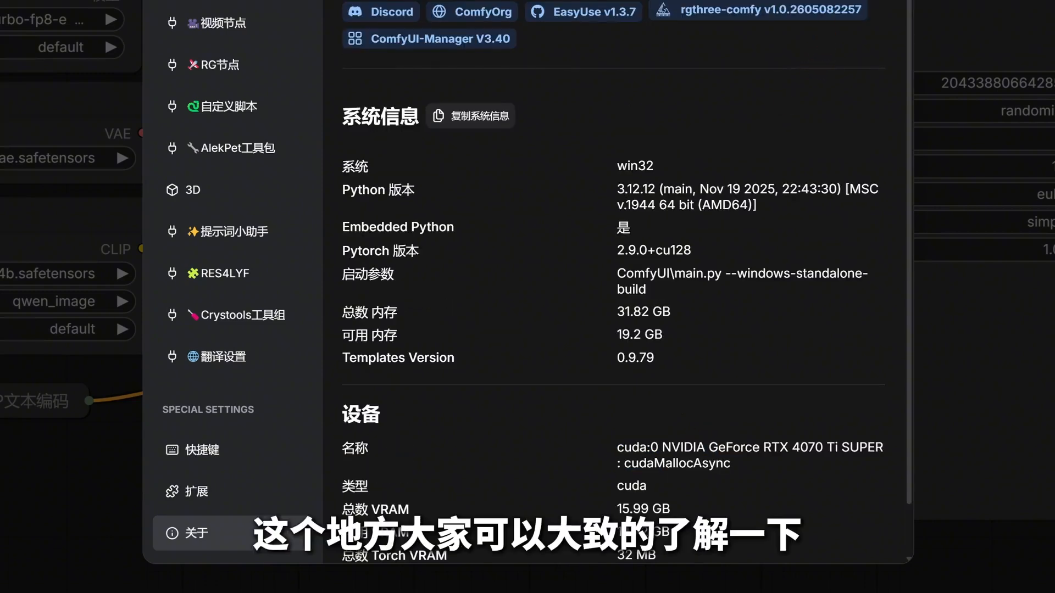
key("Escape")
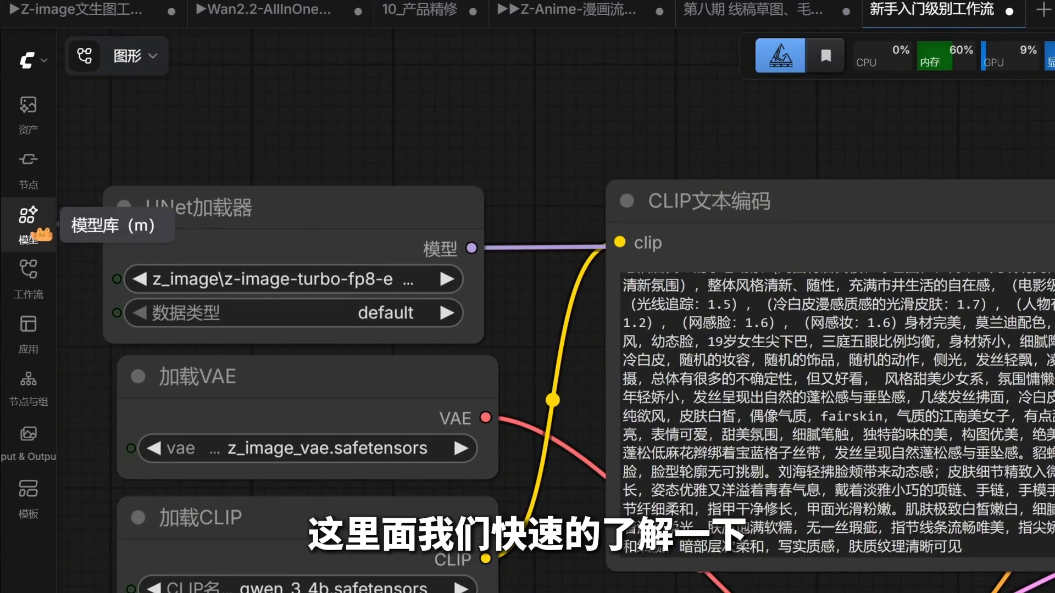
- View the generated media assets (资产), and browse the node library with its 采样 category expanded
left_click(28, 113)
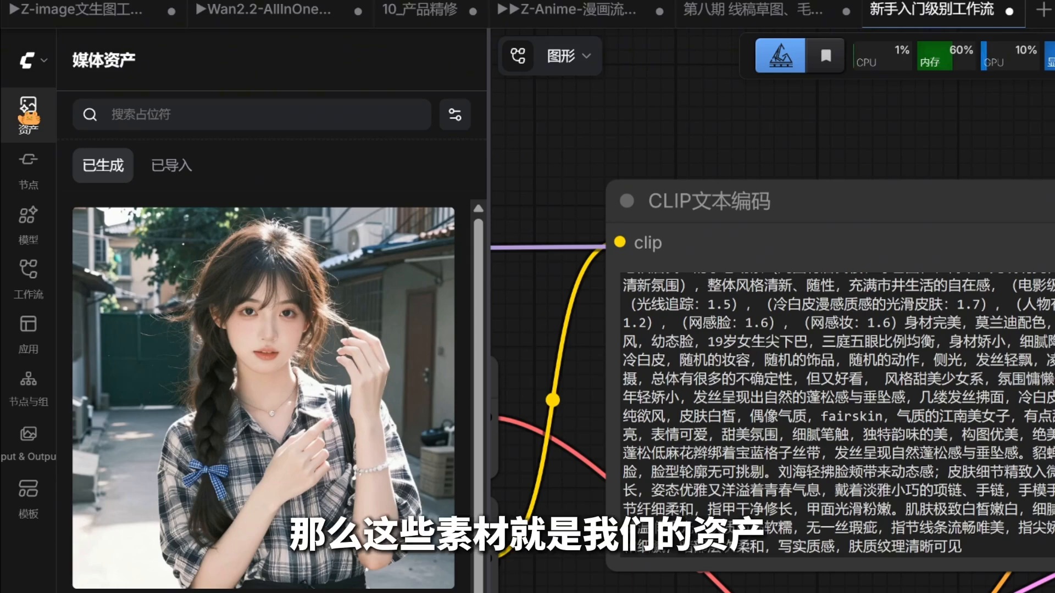
left_click(27, 160)
scroll(281, 446, "down", 10)
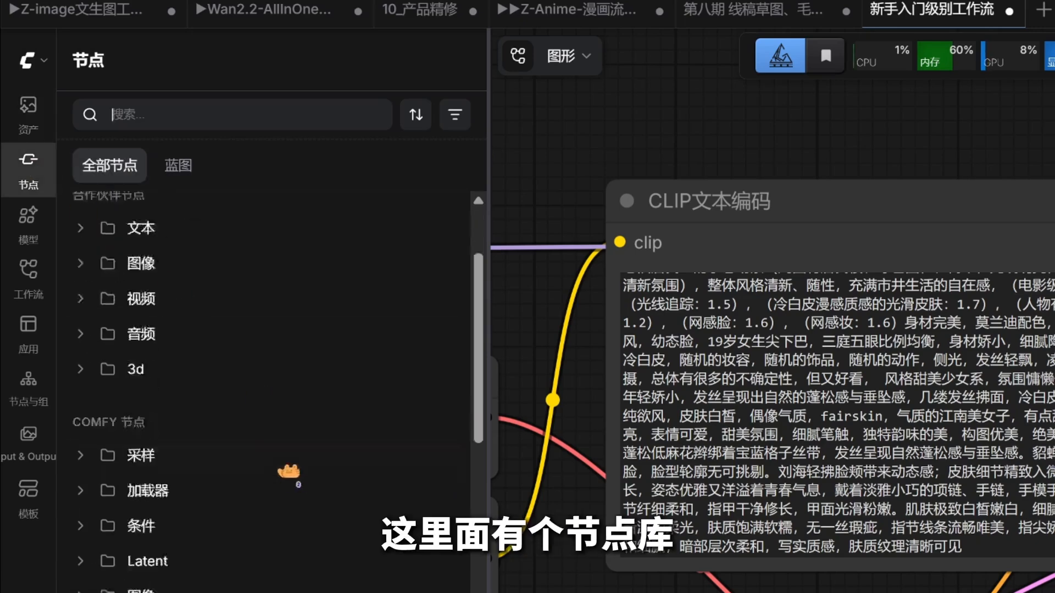
scroll(236, 471, "up", 8)
left_click(87, 541)
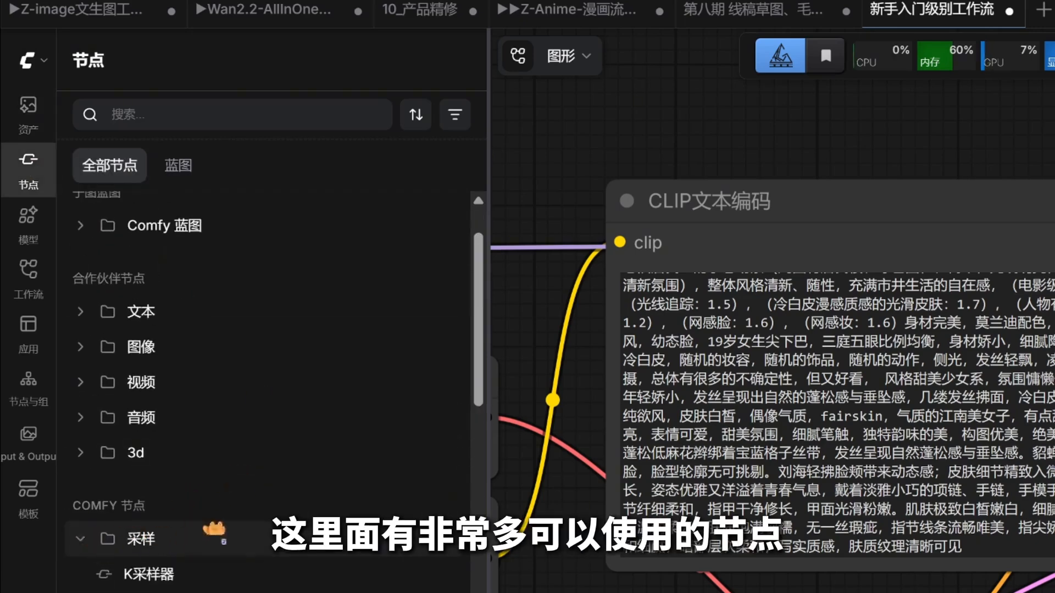
scroll(187, 494, "down", 5)
scroll(143, 384, "up", 1)
- Add a K采样器 node from the node library's 采样 category to the empty canvas below the existing K采样器
mouse_move(144, 362)
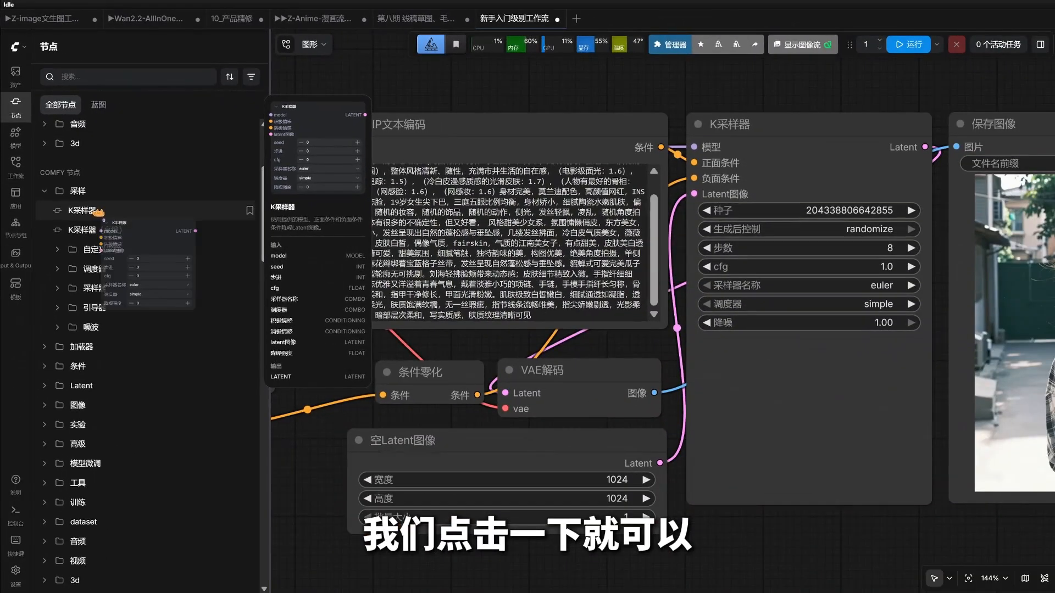
mouse_move(210, 226)
left_click_drag(210, 226, 681, 429)
scroll(661, 306, "down", 1)
scroll(661, 305, "down", 2)
scroll(678, 356, "down", 2)
- Delete the extra K采样器 node below the existing one
left_click(690, 344)
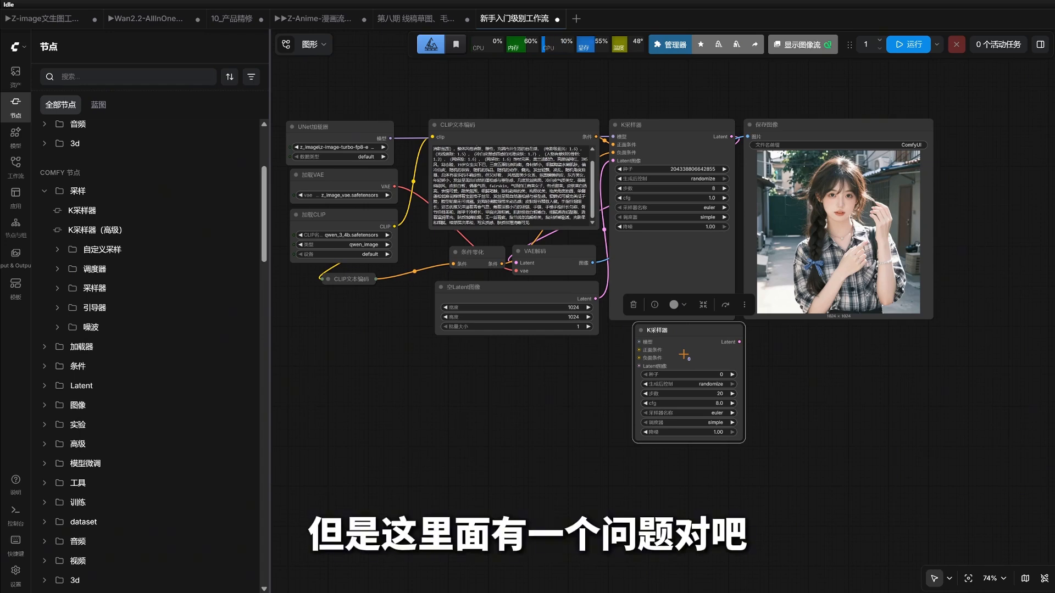
key("Delete")
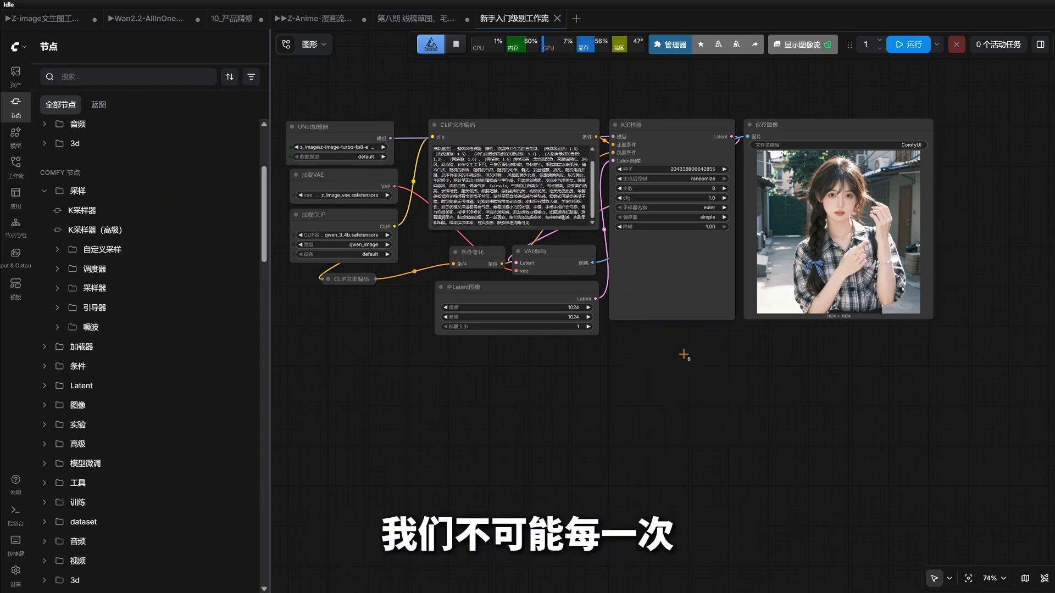
mouse_move(123, 214)
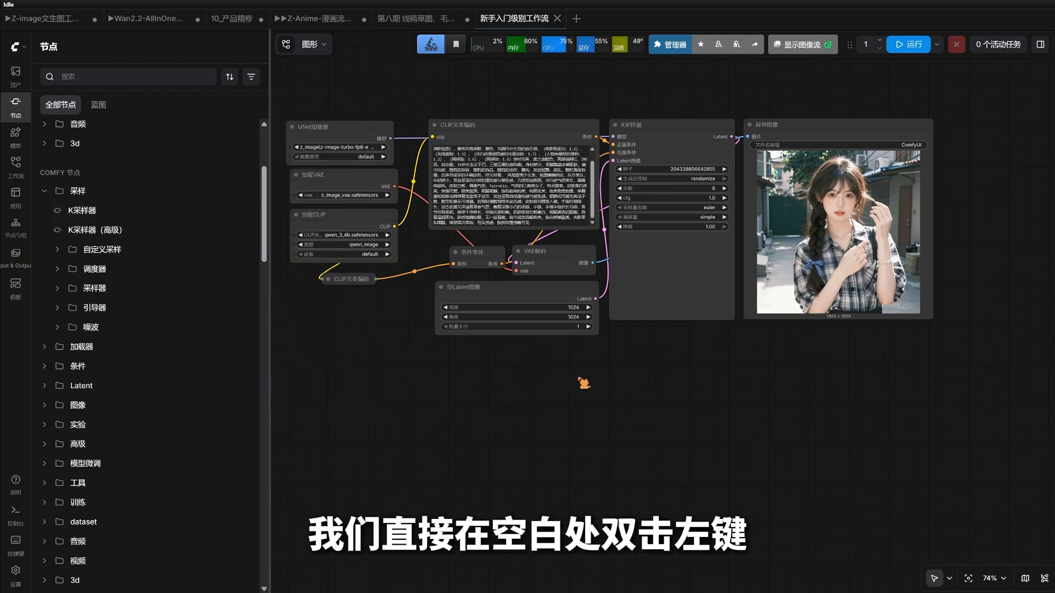
- Search for nodes starting with "k" from the empty canvas, dismiss the search, and close the node library
double_click(602, 394)
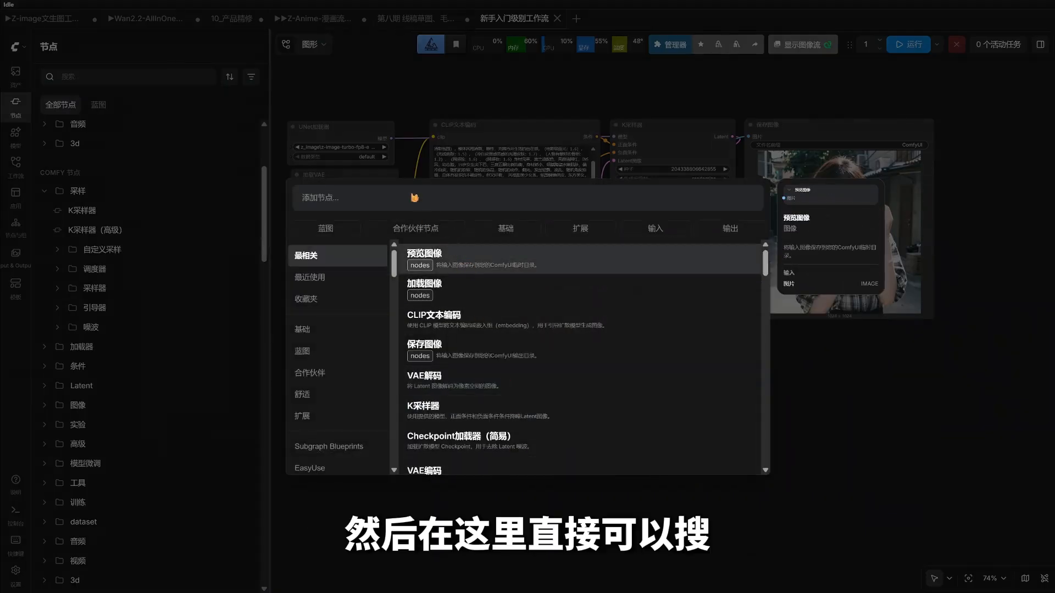
type("k")
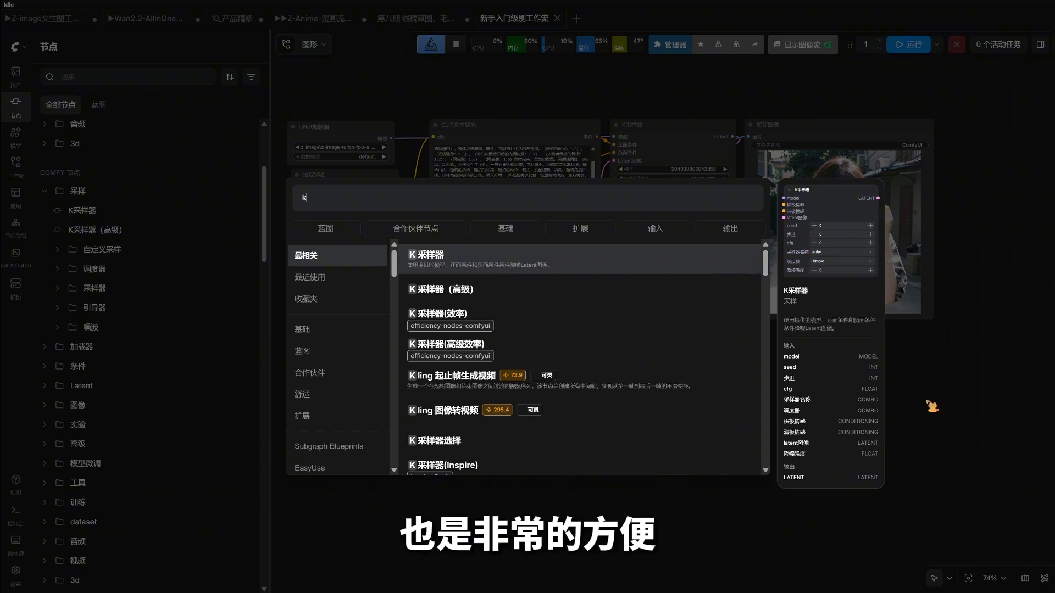
key("Escape")
left_click(17, 104)
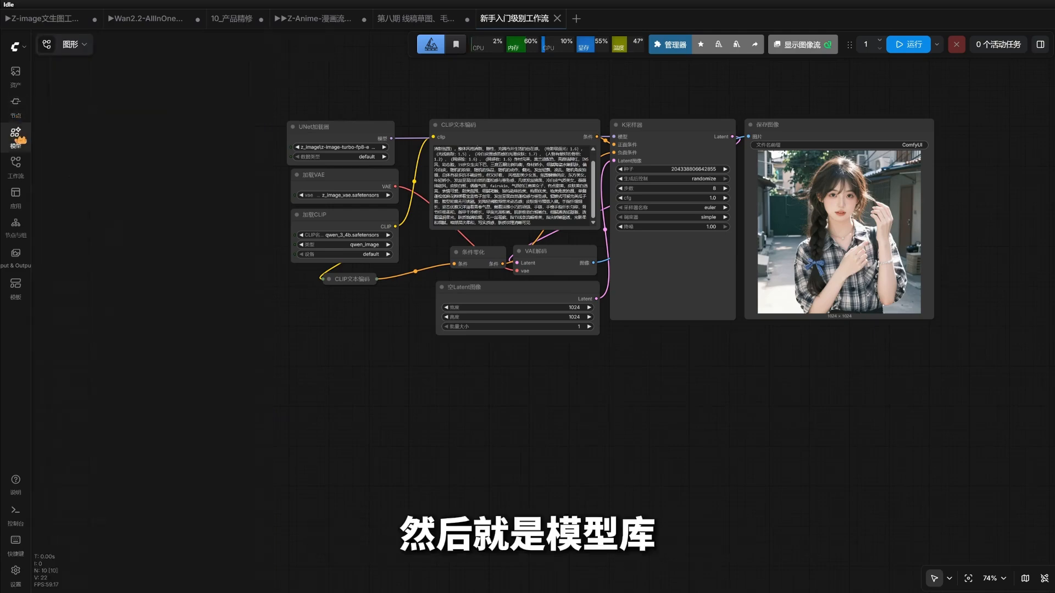
- Browse the model folders in the model library (模型库), and close the library
left_click(15, 133)
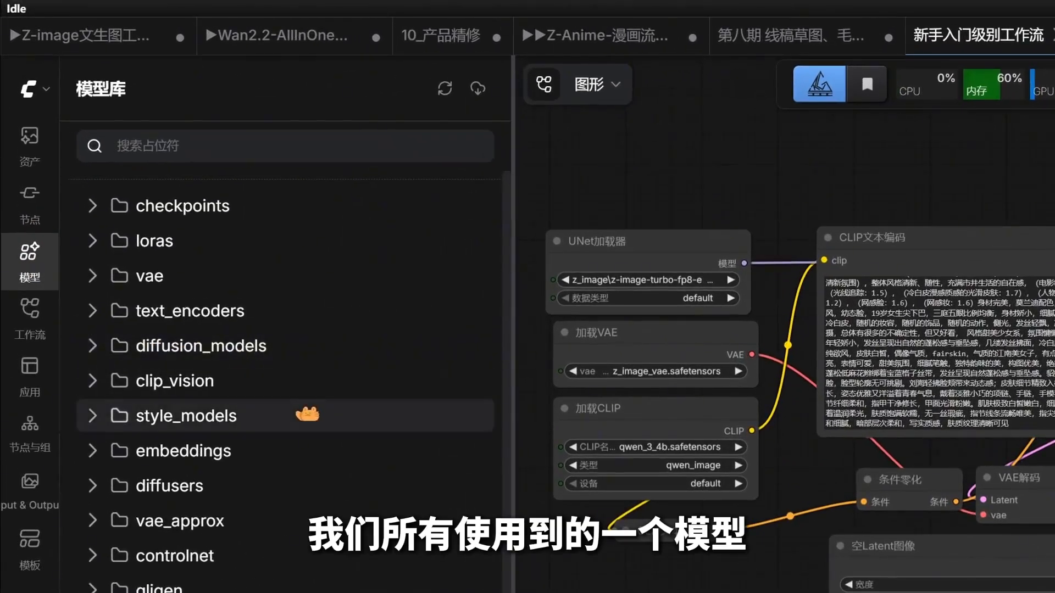
scroll(277, 412, "down", 15)
scroll(275, 495, "up", 15)
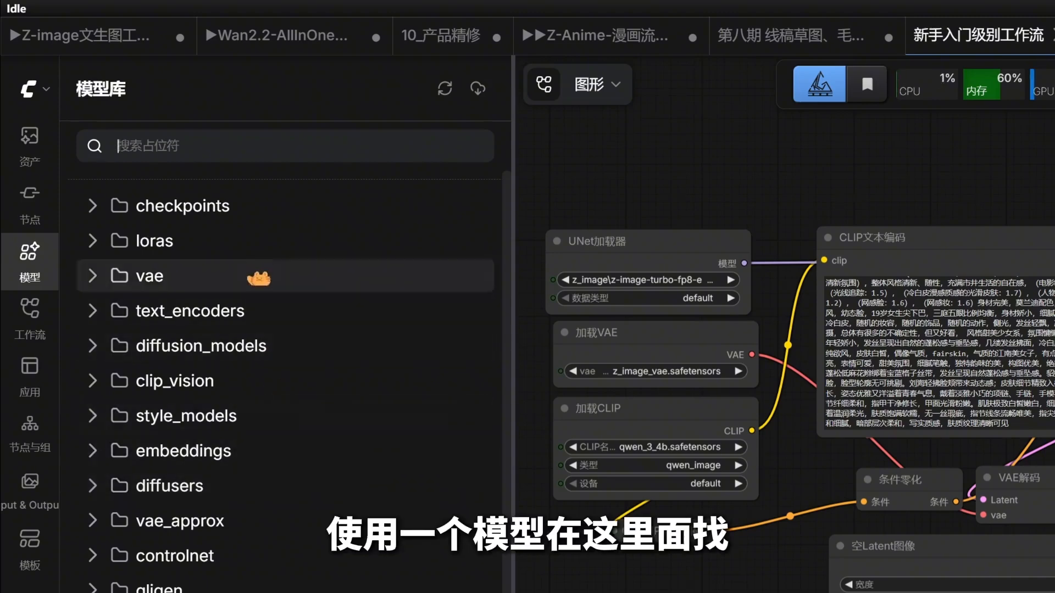
left_click(44, 262)
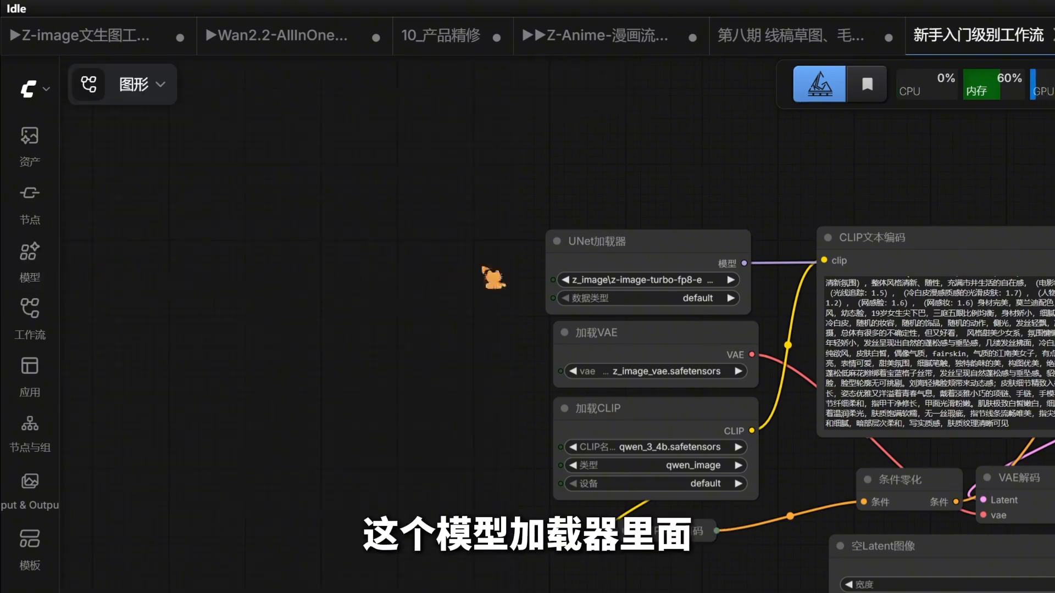
- View the models available in the UNet加载器 node, and close the list without changing the selection
scroll(472, 283, "up", 4)
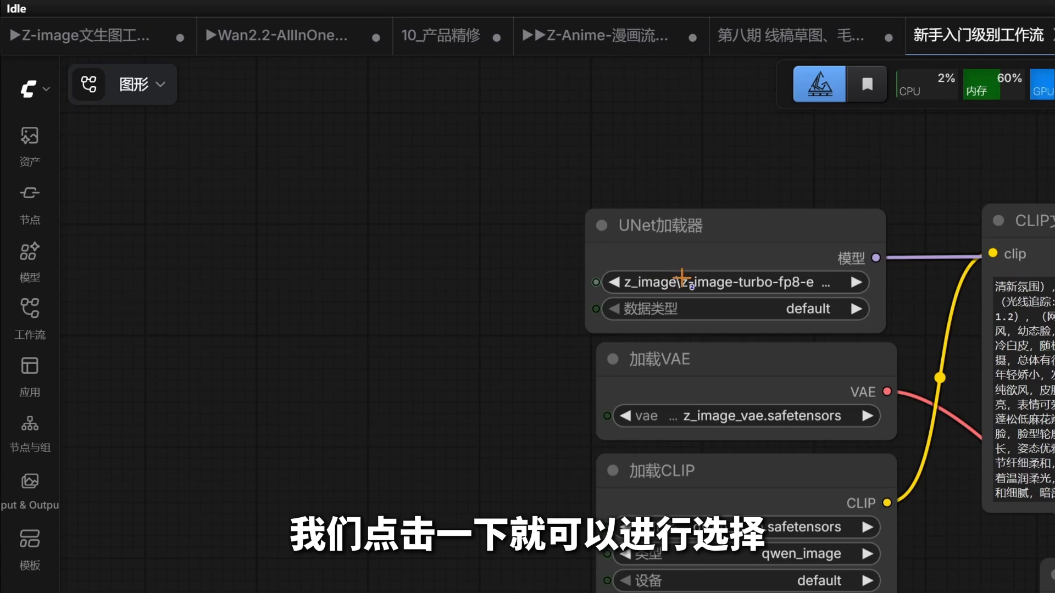
left_click(684, 279)
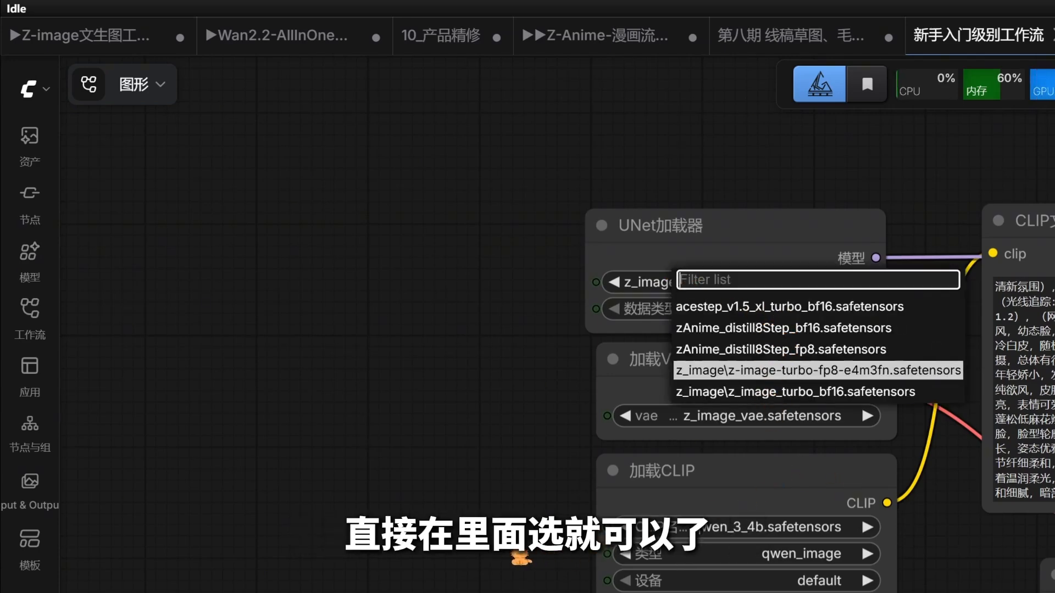
left_click(521, 558)
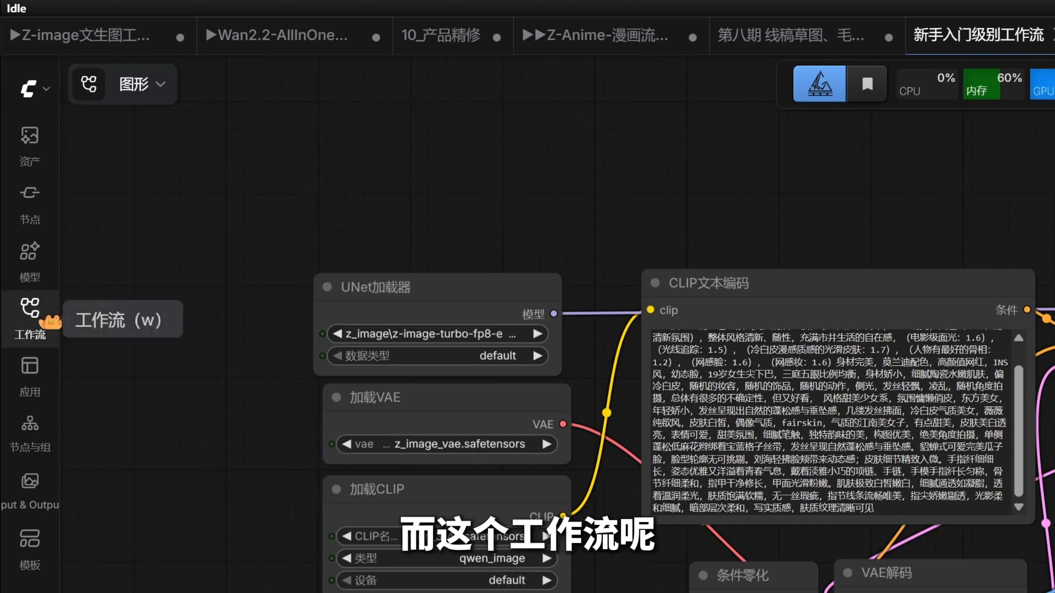
- Browse the bookmarked and saved workflows in the workflow list (工作流), and close the list
left_click(30, 307)
scroll(337, 519, "down", 8)
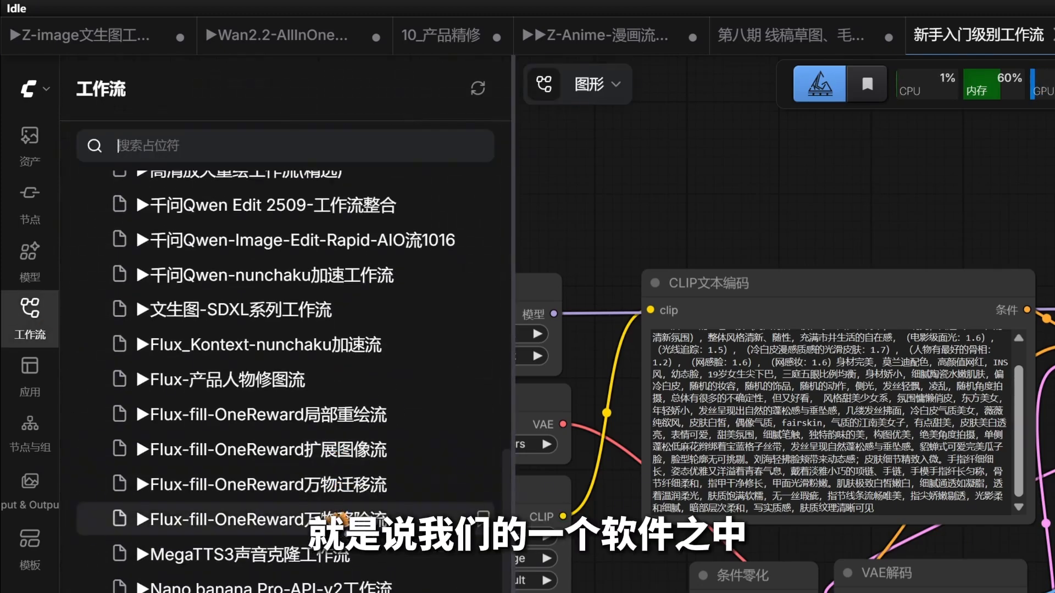
scroll(341, 522, "up", 10)
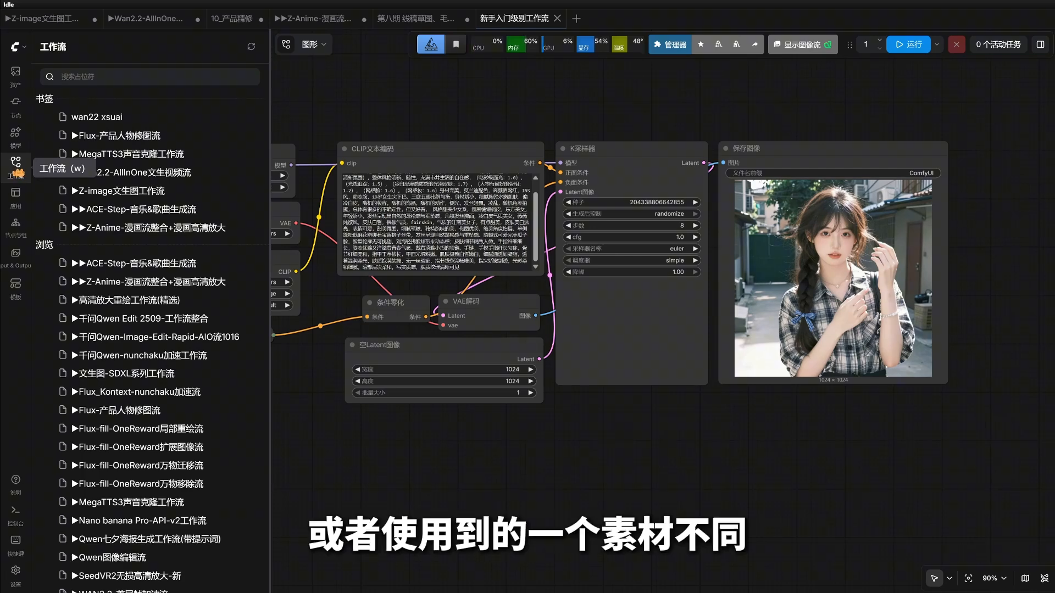
left_click(17, 167)
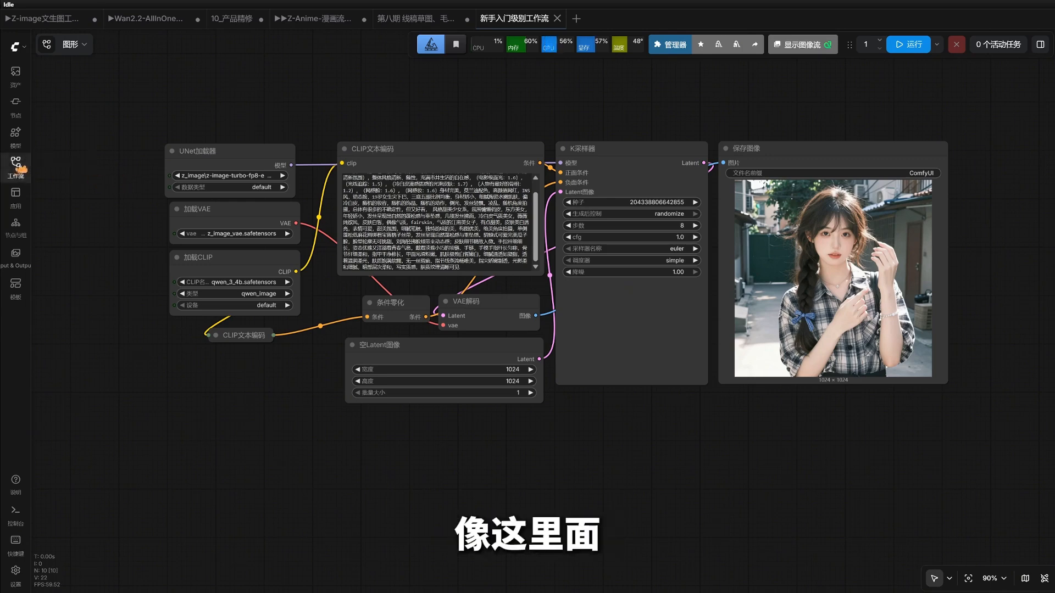
- Locate the 新手入门级别工作流 entry in the saved workflows, and hide the workflow list again
scroll(636, 350, "up", 1)
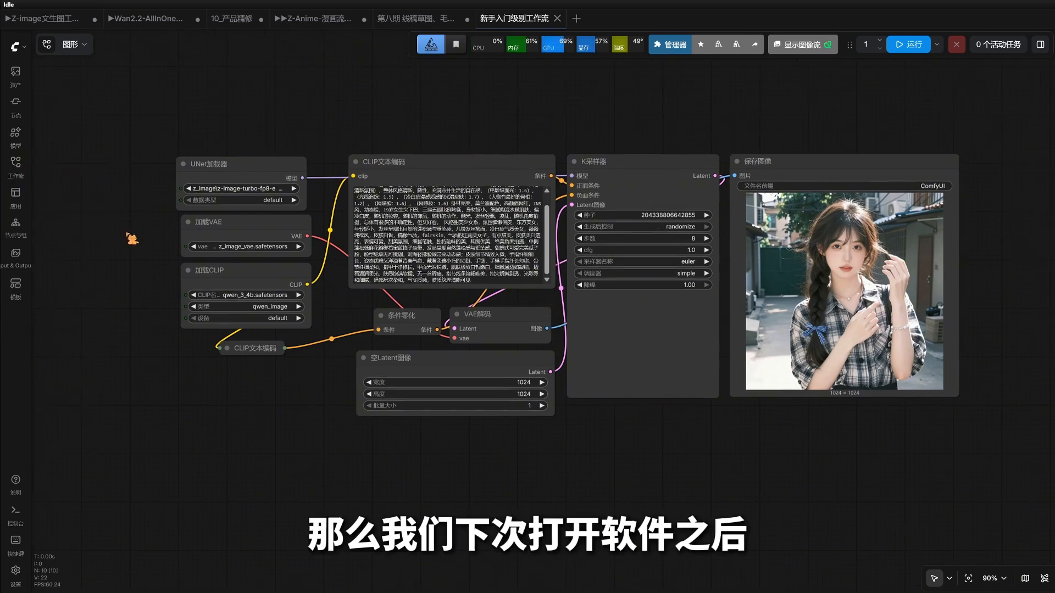
left_click(15, 162)
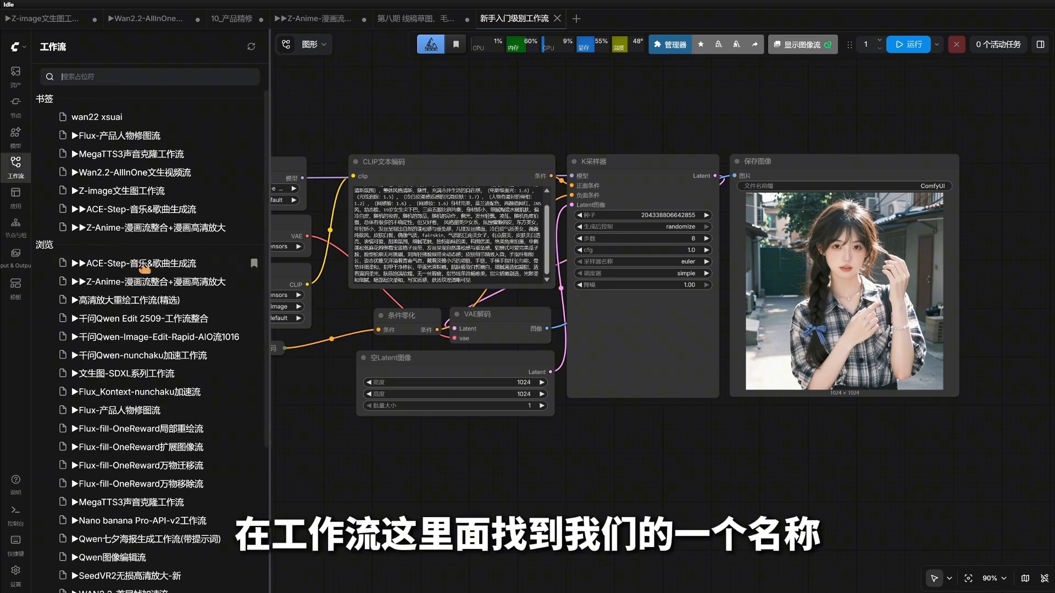
scroll(136, 279, "down", 5)
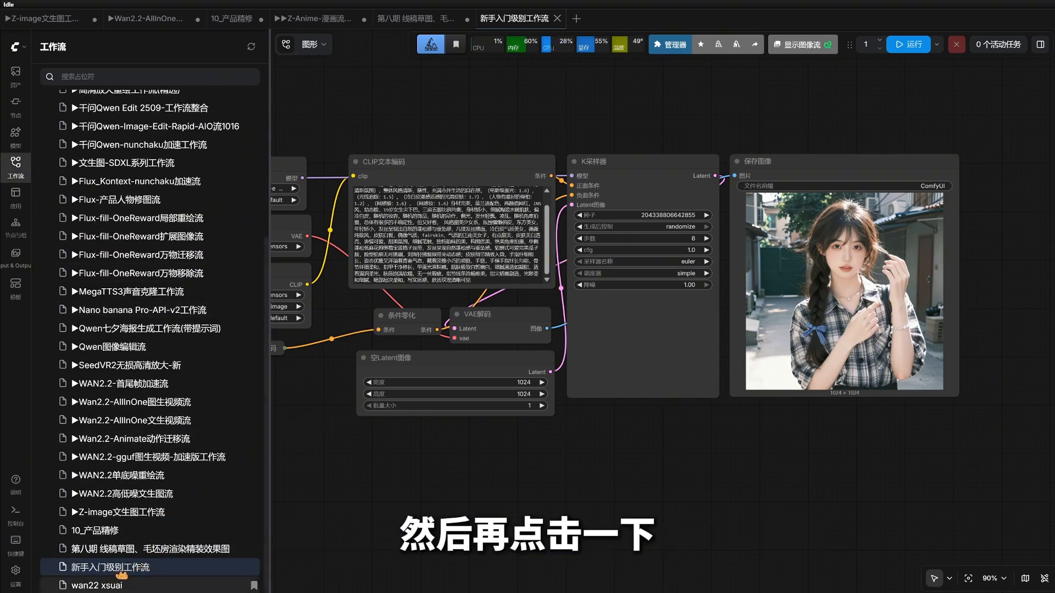
left_click(16, 162)
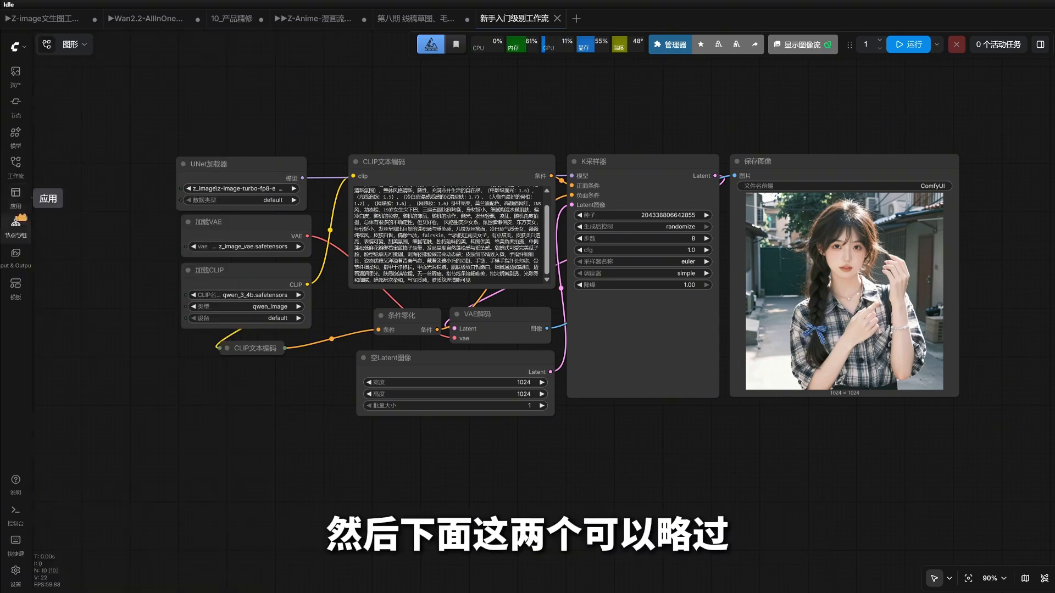
- View the input images in the Input & Output browser alongside the workflow
left_click(19, 258)
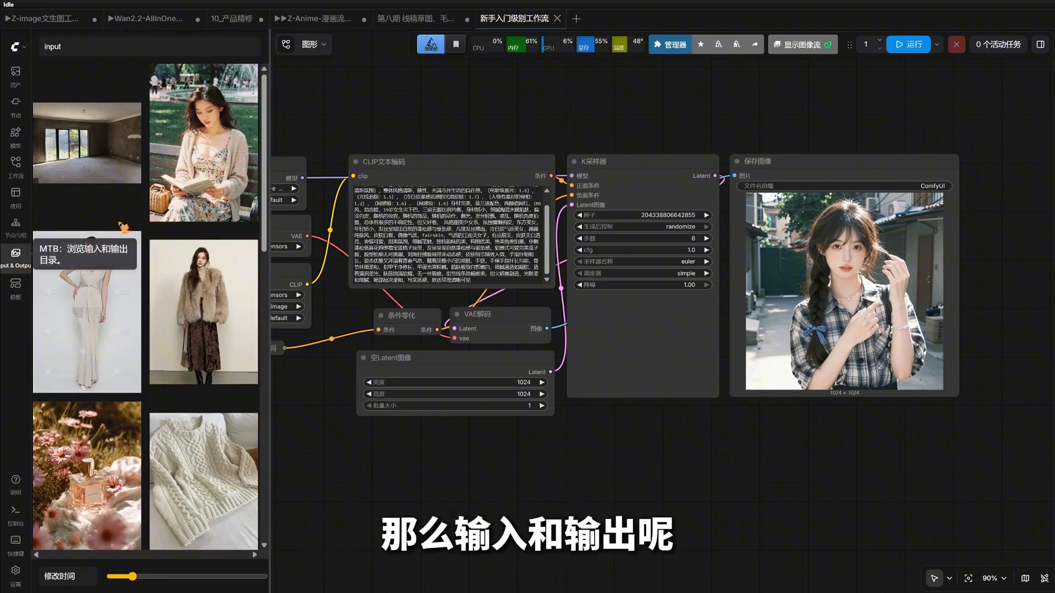
scroll(627, 340, "down", 3)
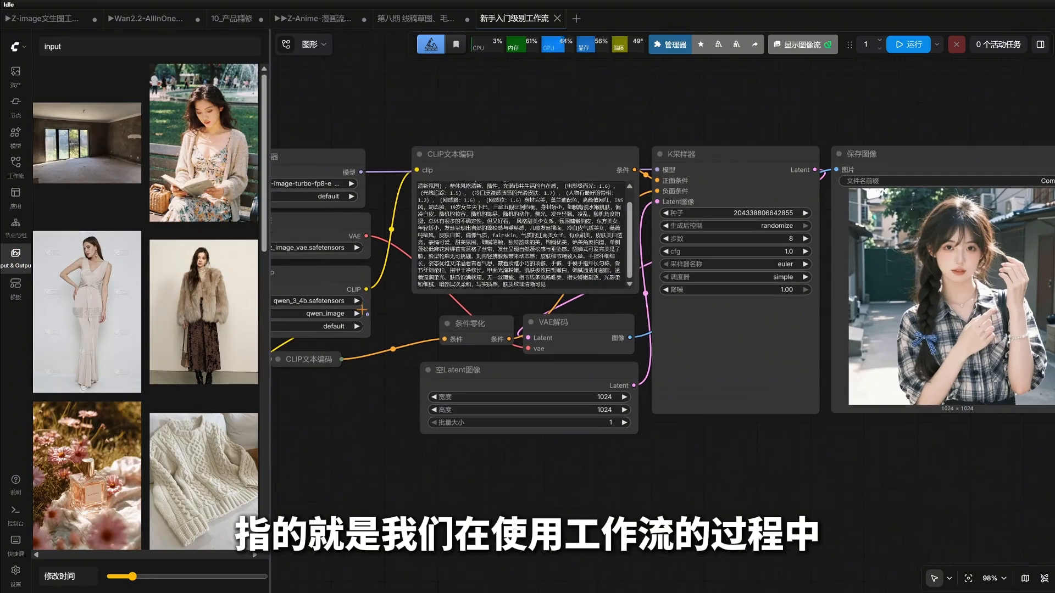
scroll(479, 326, "down", 3)
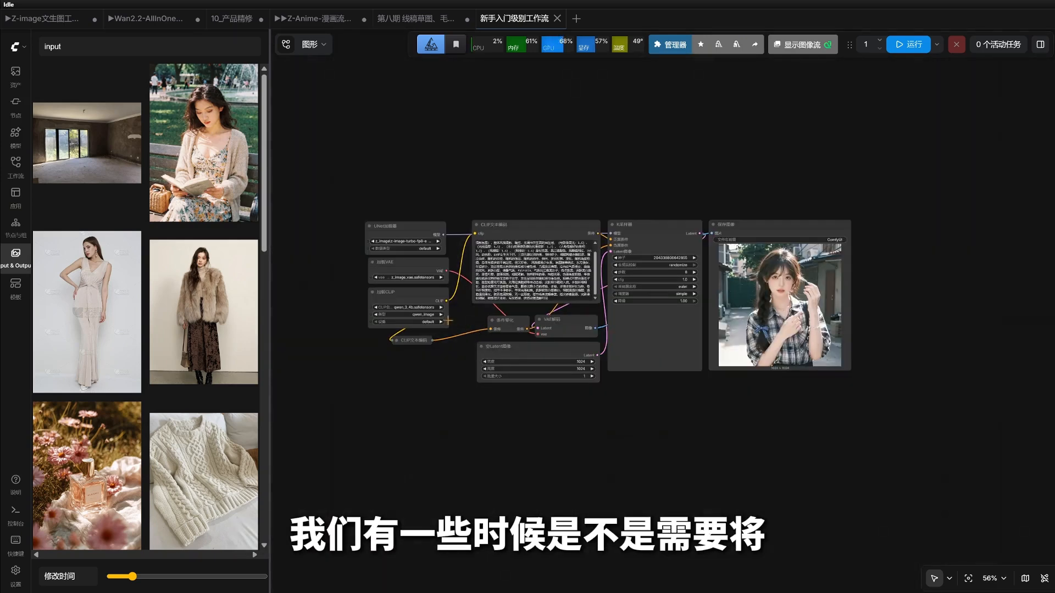
scroll(460, 325, "up", 5)
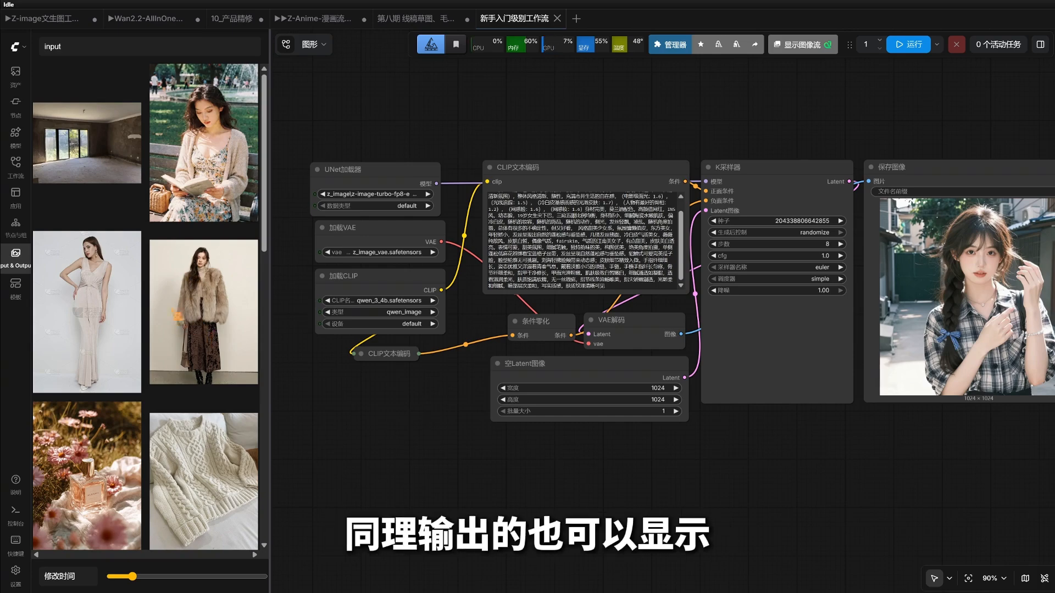
scroll(681, 298, "up", 1)
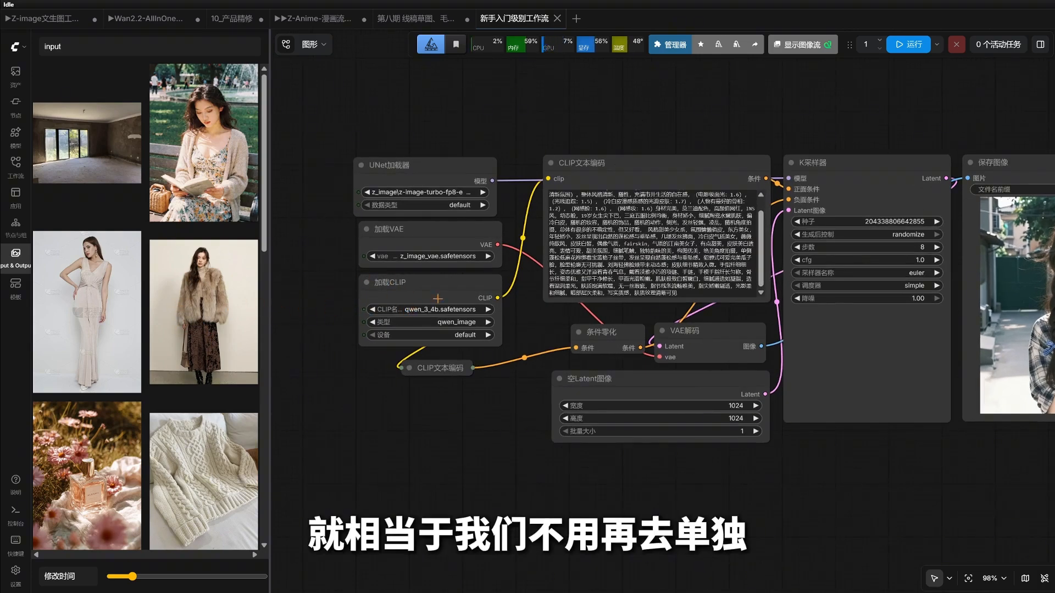
scroll(438, 299, "down", 2)
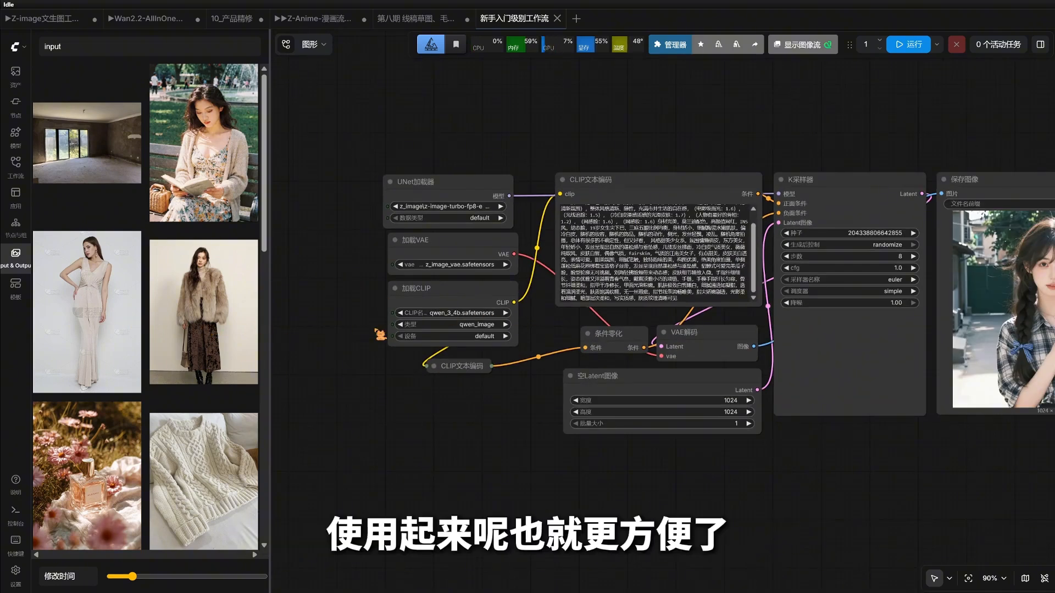
- Load the "1.1 入门 – 文生图" template from the 快速开始 category, and close the workflow it opens
left_click(16, 284)
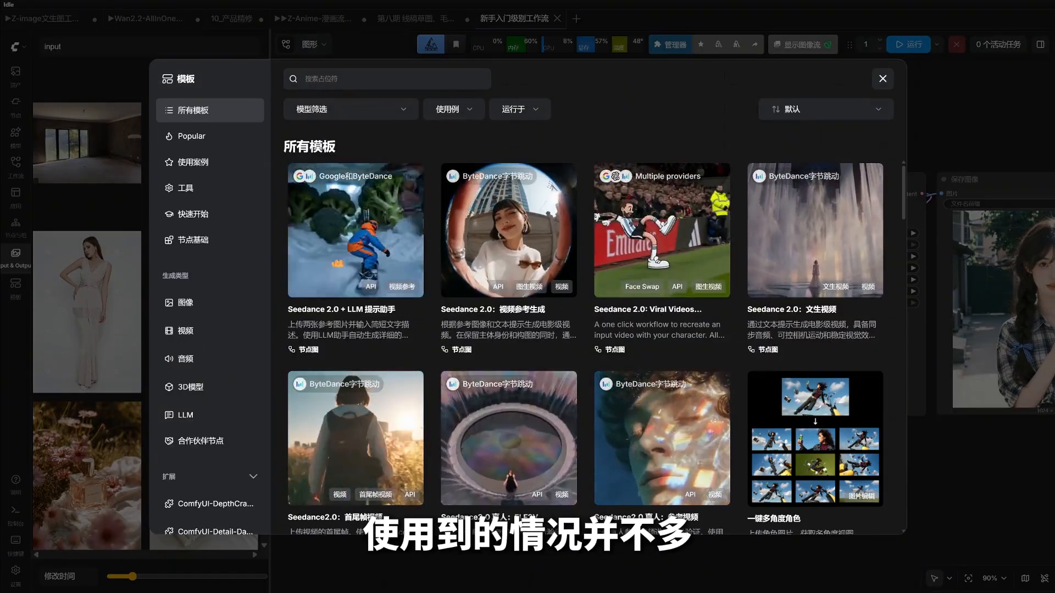
left_click(227, 212)
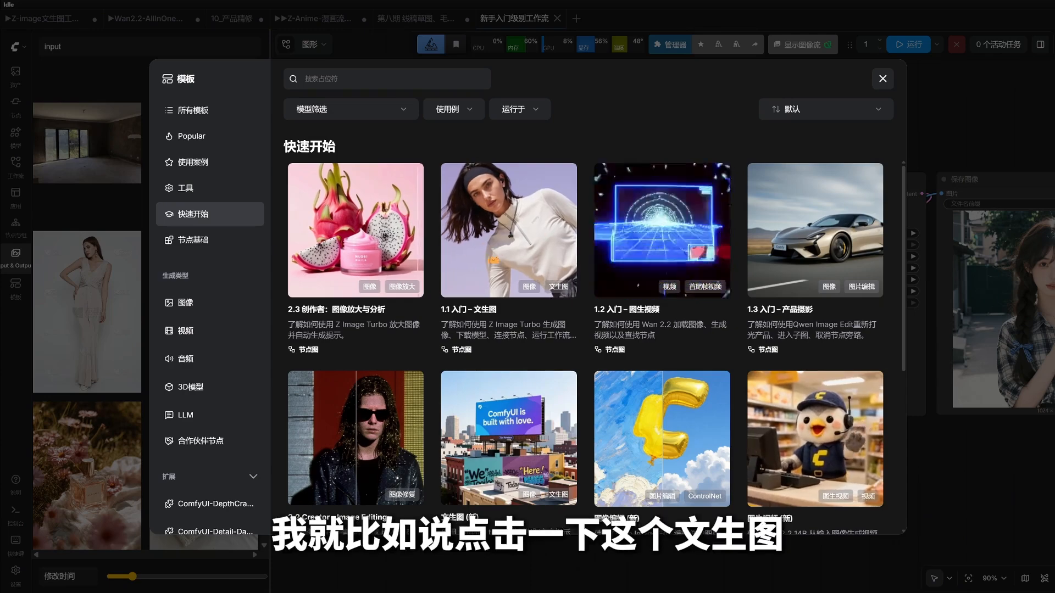
left_click(501, 270)
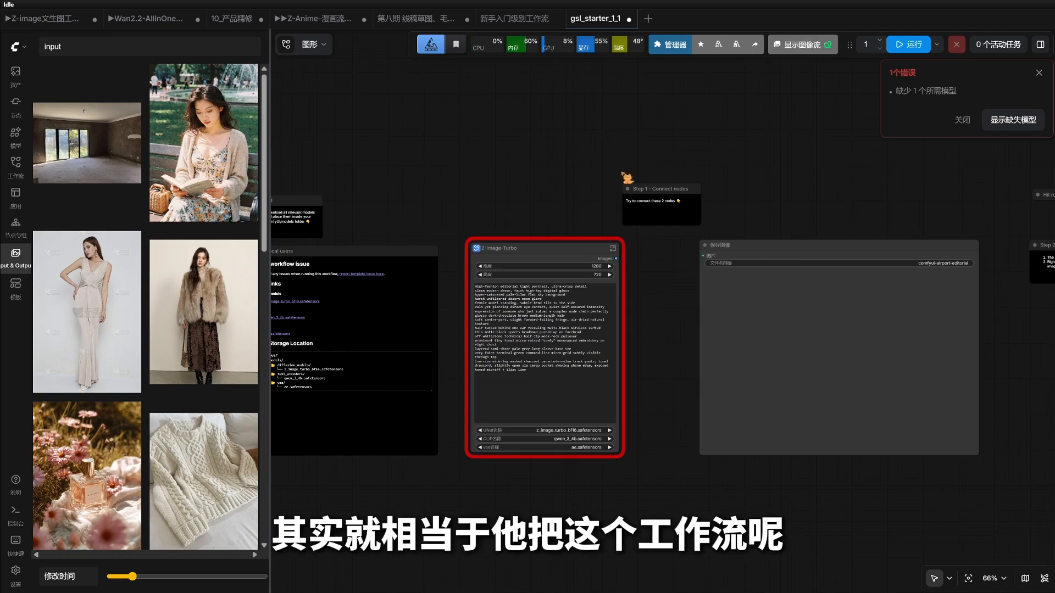
left_click(631, 19)
left_click(560, 344)
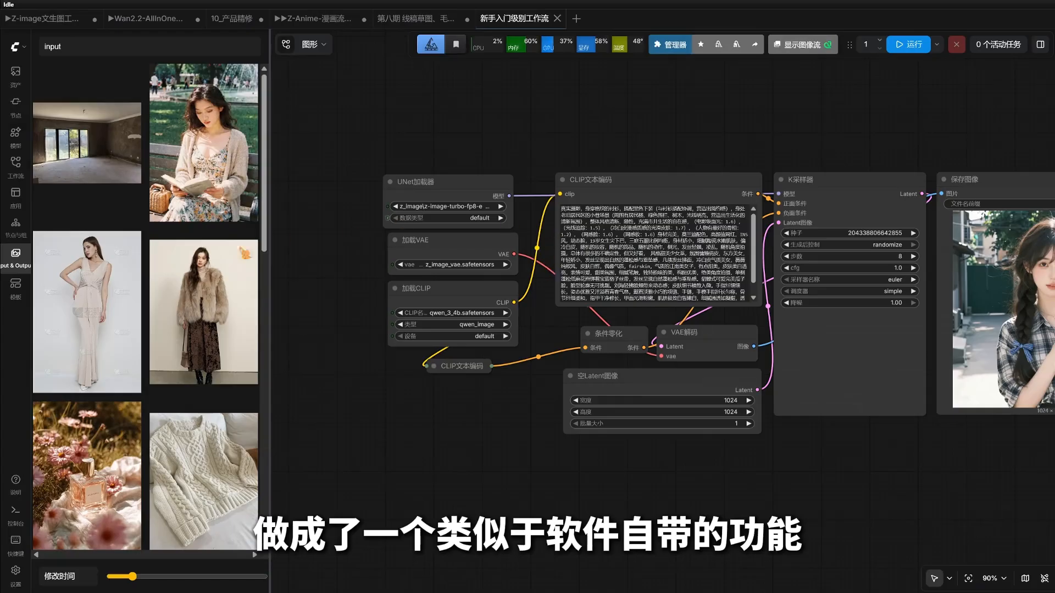
- Browse the full template collection (所有模板), and close the template window and the input image browser
left_click(19, 281)
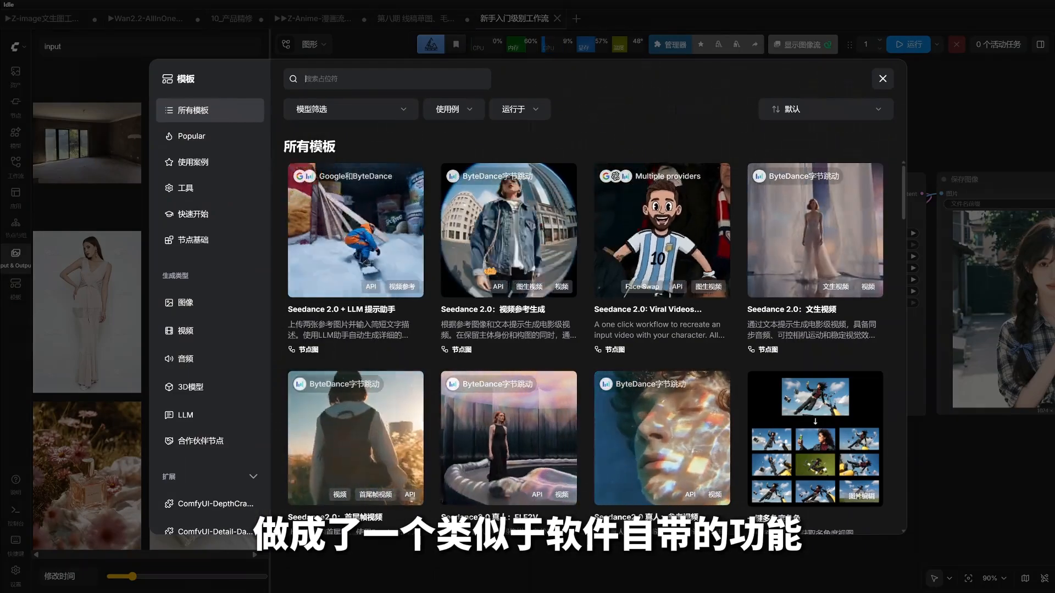
scroll(523, 293, "down", 8)
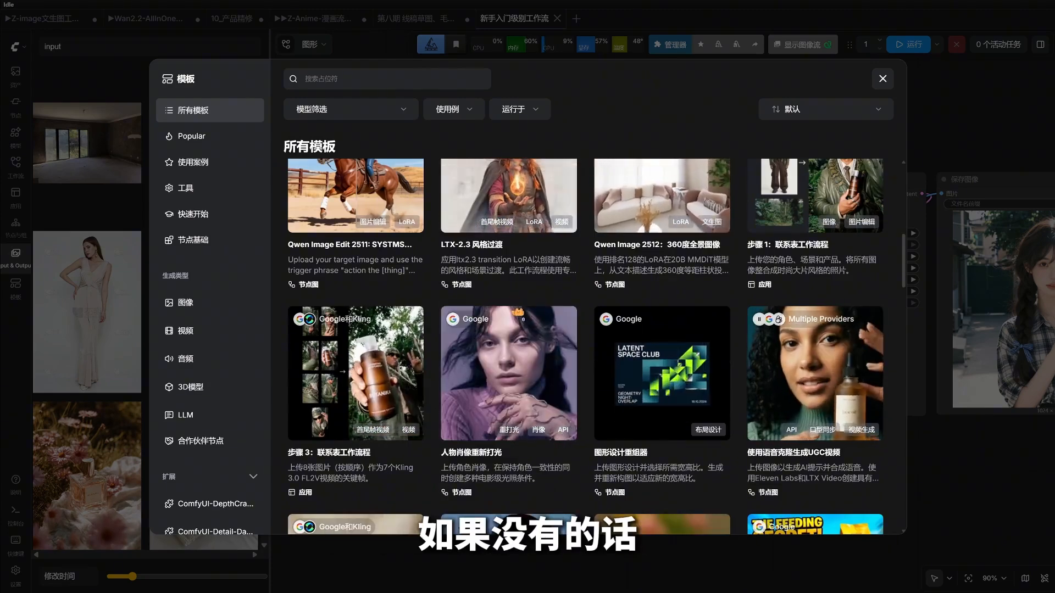
scroll(586, 330, "down", 3)
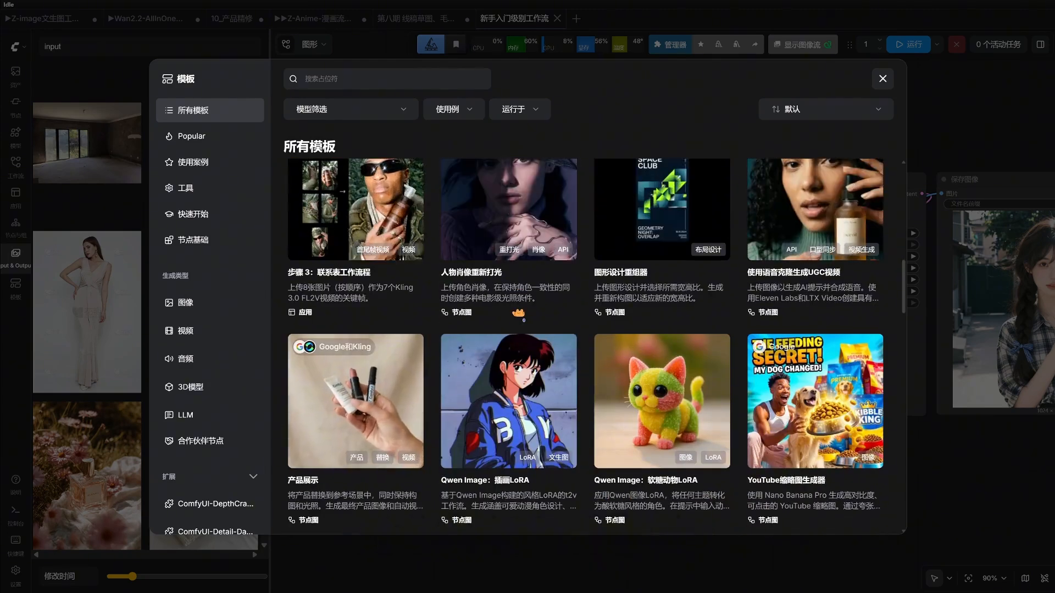
scroll(585, 330, "up", 3)
scroll(520, 316, "up", 8)
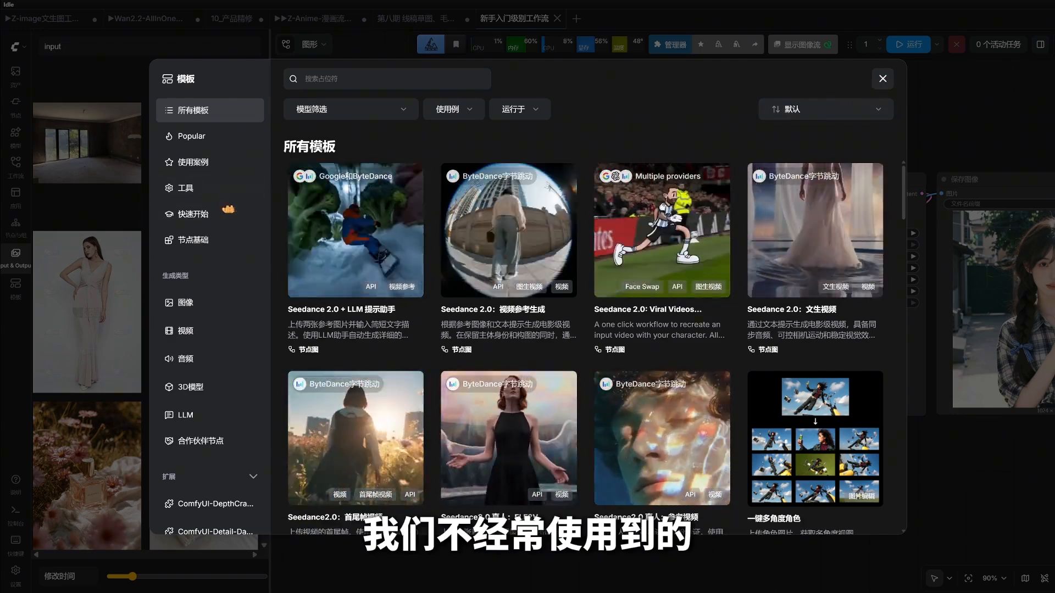
left_click(221, 300)
scroll(585, 340, "down", 3)
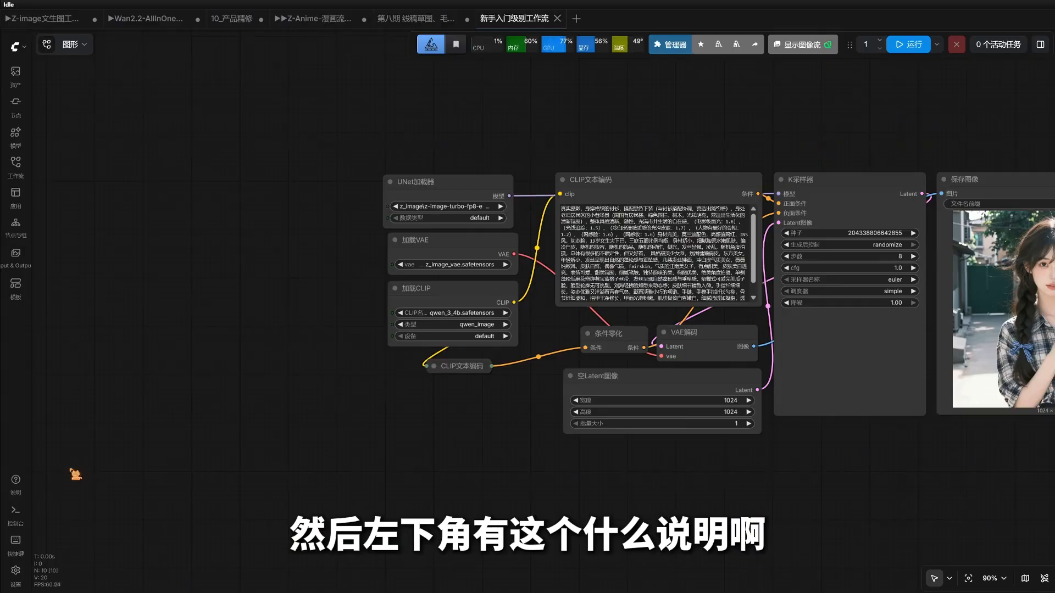
- Look at the help entry (说明), dismiss it, and open the console log (控制台)
left_click(15, 481)
left_click(207, 471)
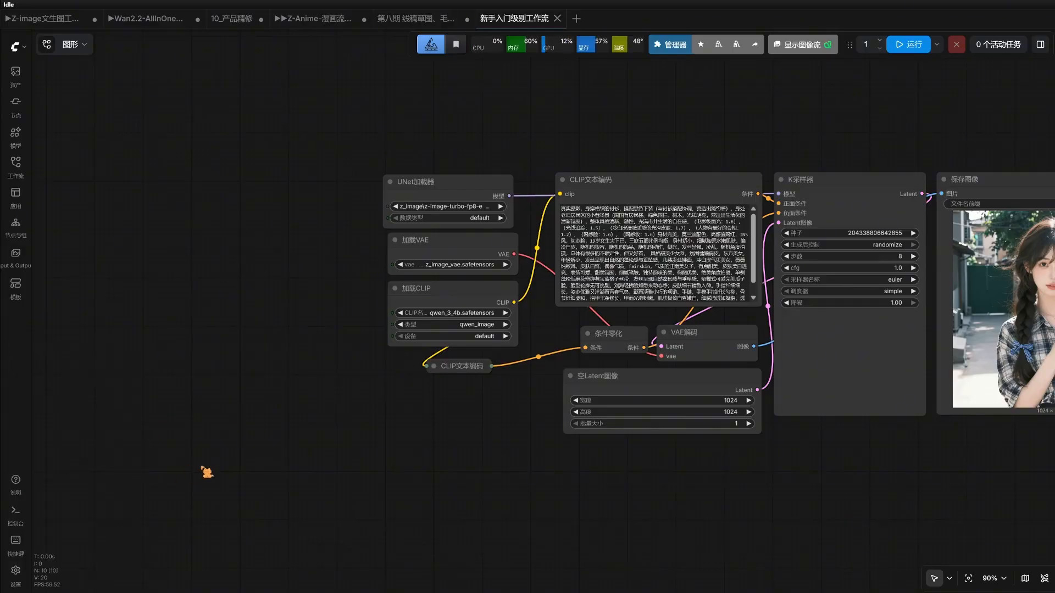
left_click(17, 514)
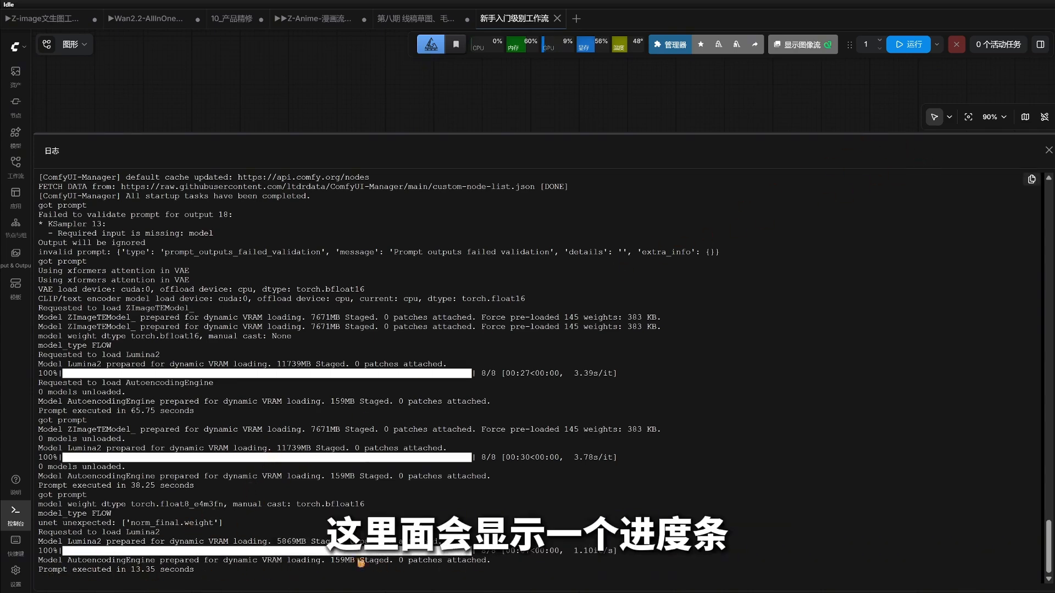
- Run the workflow twice with the console log open to check the generation progress
left_click(904, 46)
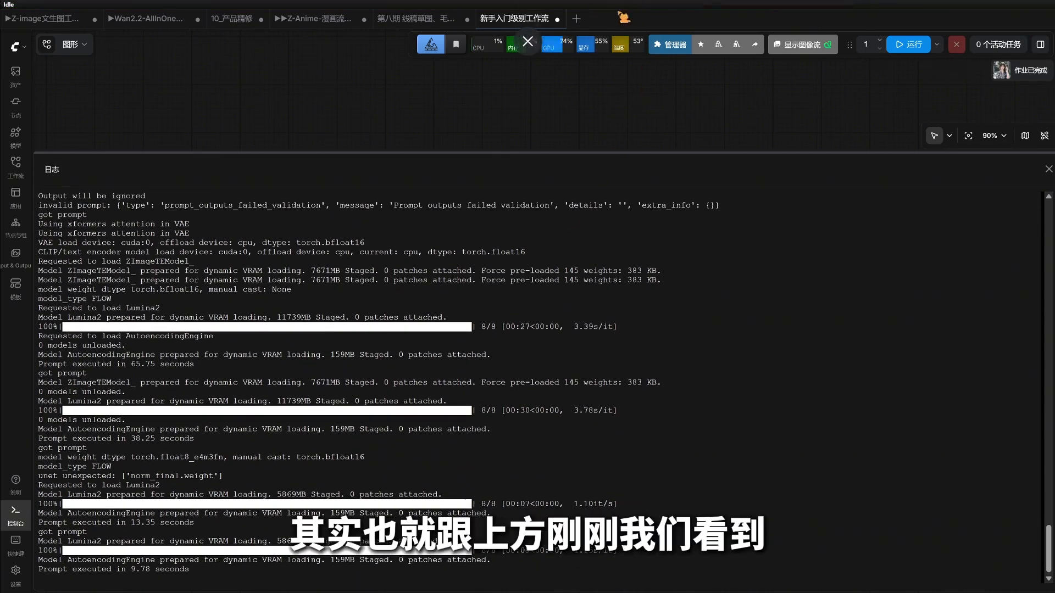
left_click(910, 45)
mouse_move(266, 12)
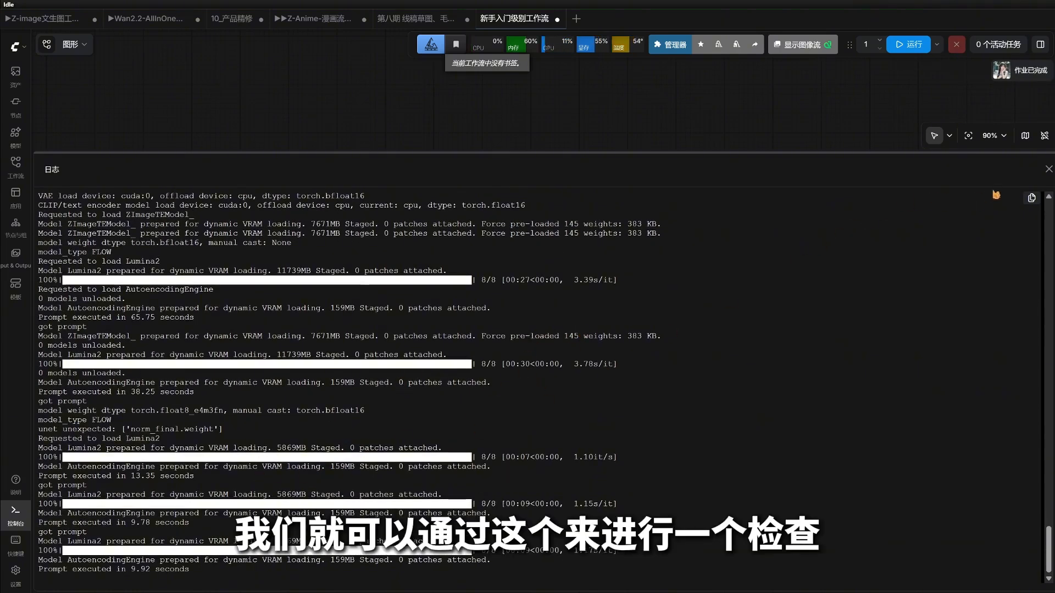
- Close the console log and set the canvas pointer mode to 选择
left_click(1049, 169)
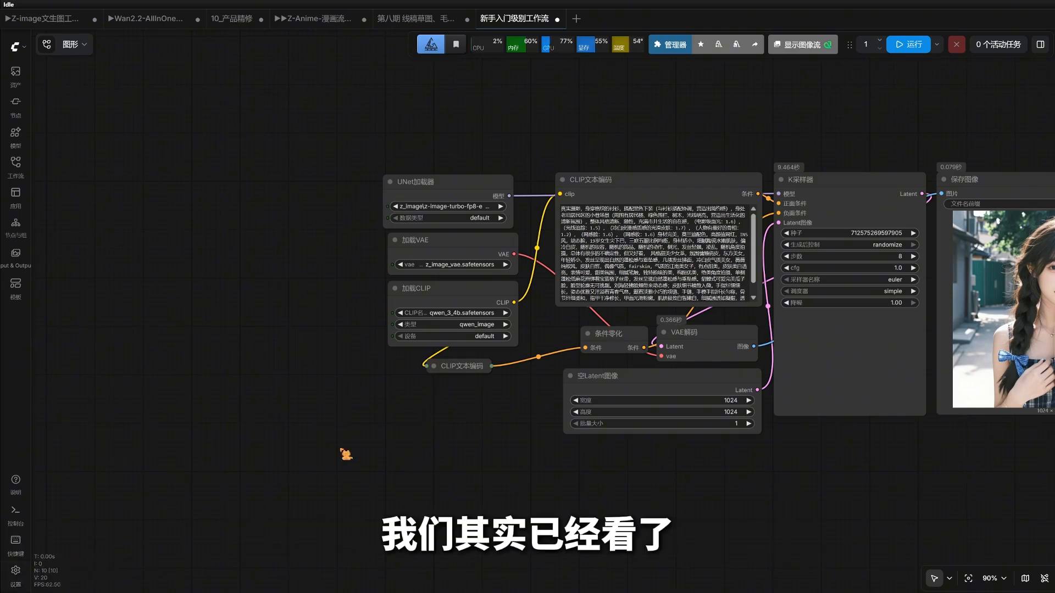
scroll(495, 415, "up", 2)
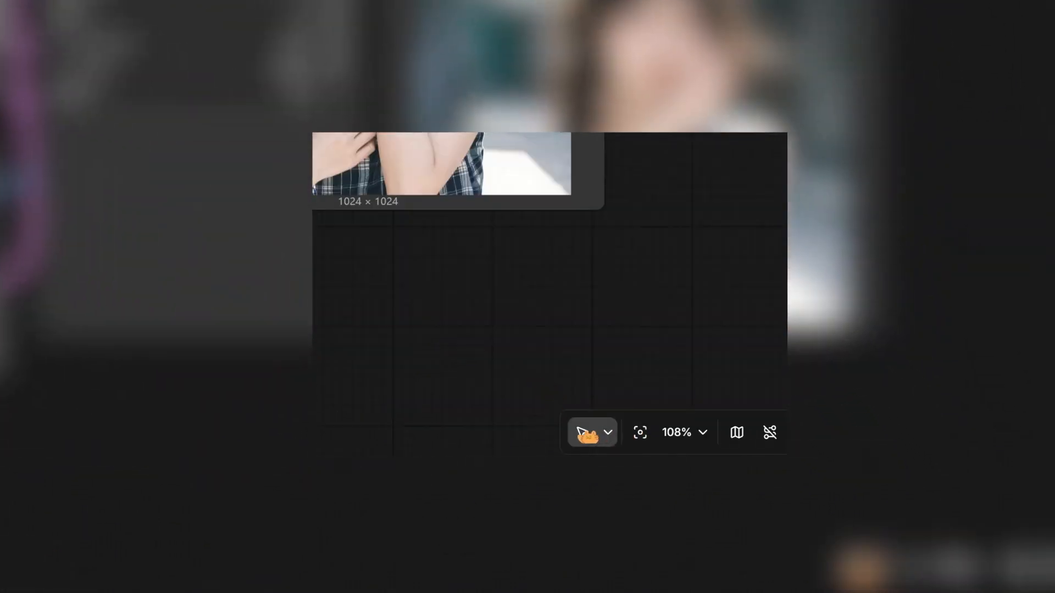
left_click(582, 434)
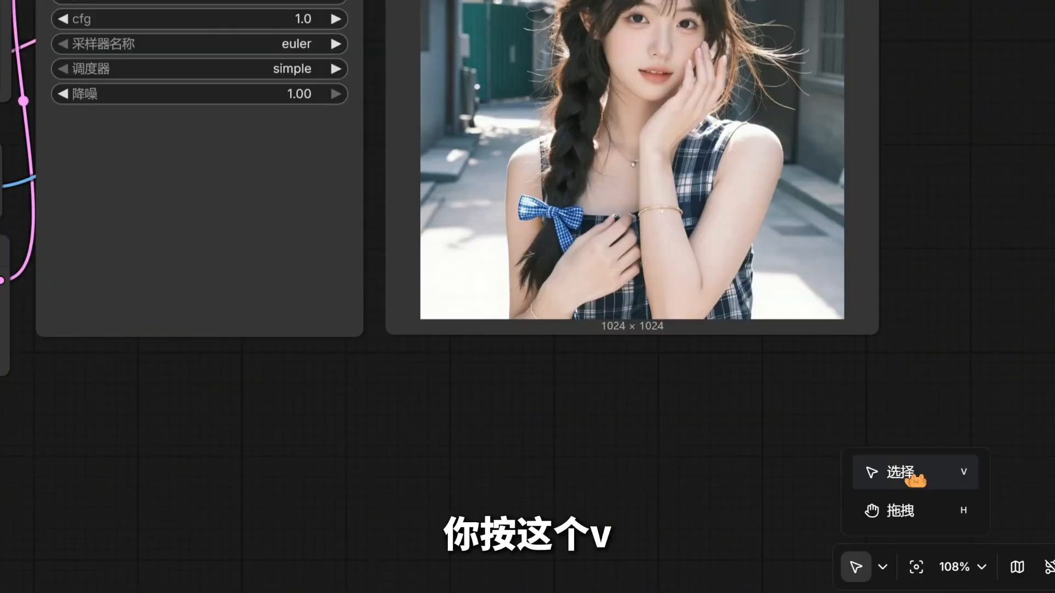
left_click(907, 474)
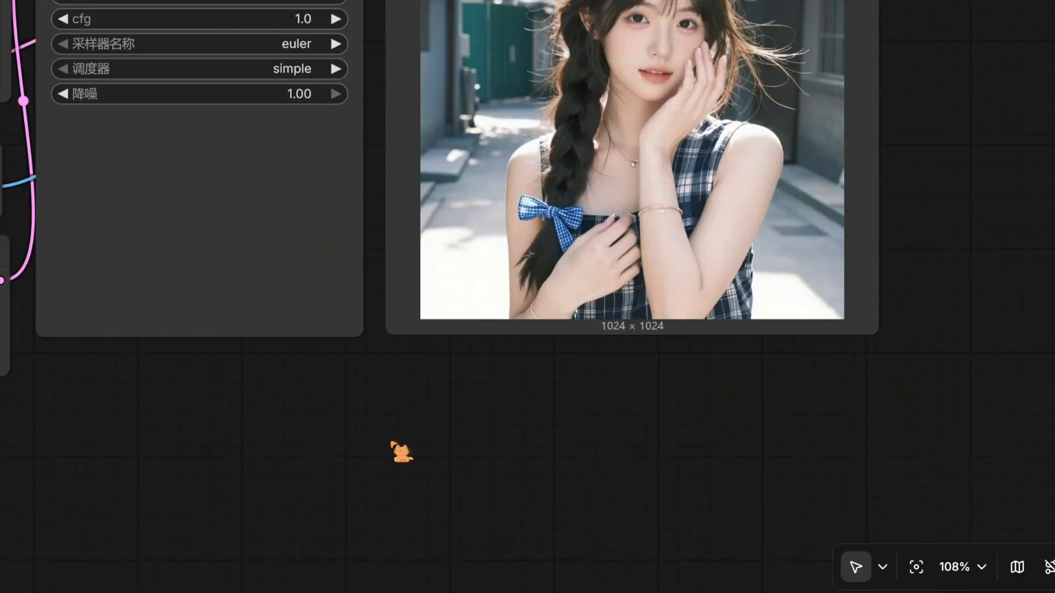
- Move the K采样器 and 保存图像 nodes slightly to the right on the canvas
scroll(434, 316, "down", 3)
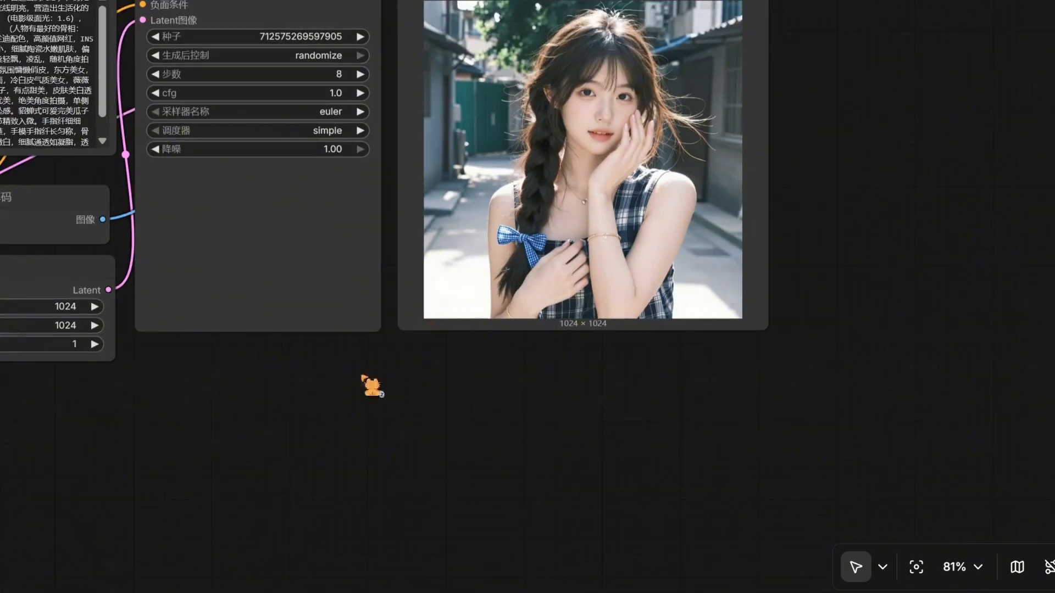
left_click_drag(229, 252, 249, 255)
left_click_drag(506, 220, 530, 223)
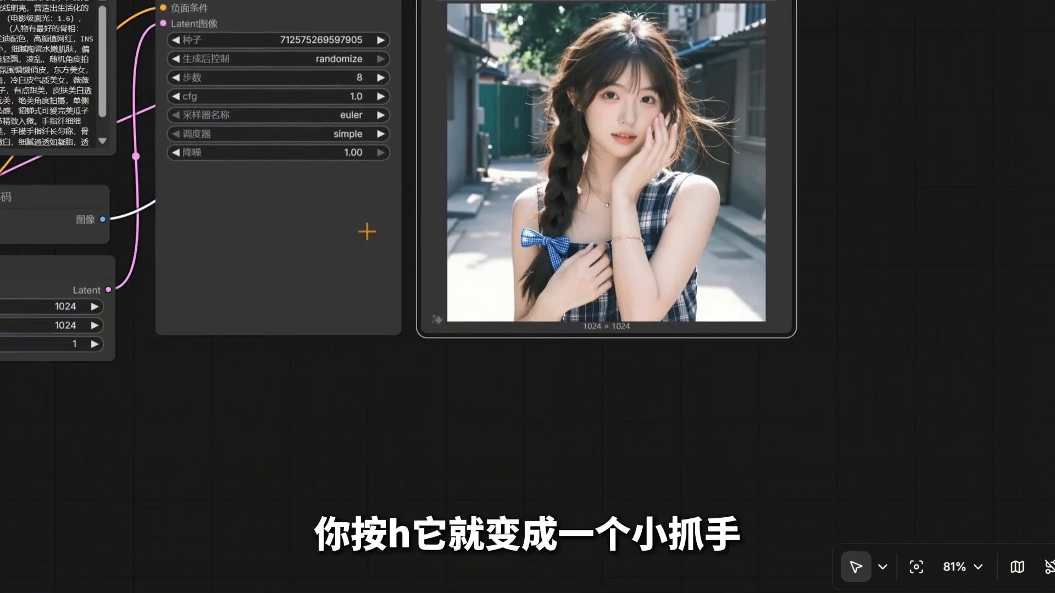
left_click_drag(274, 234, 353, 302)
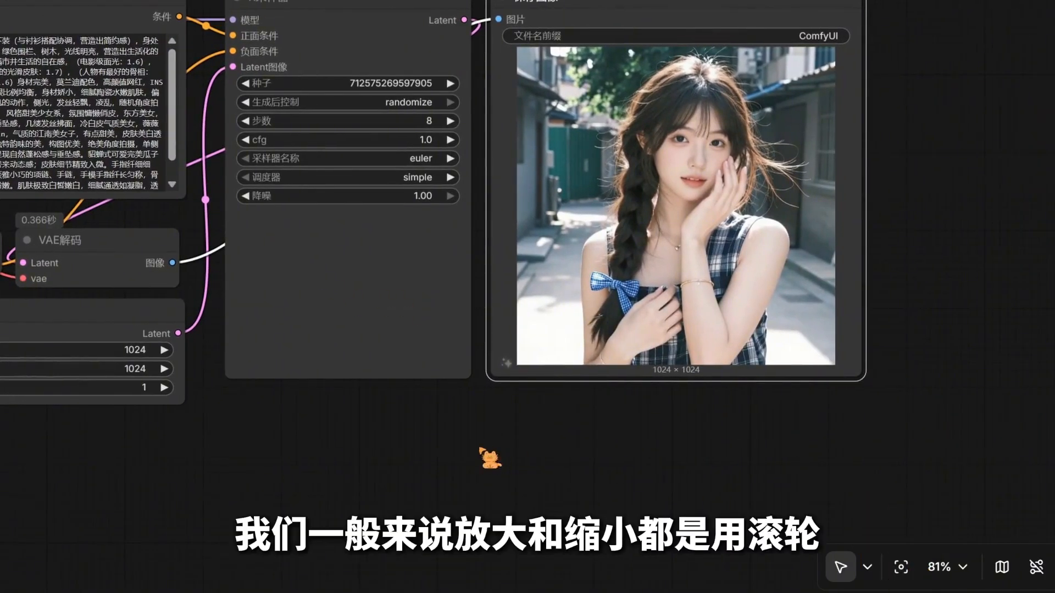
- Try zooming the canvas in and out, and zoom out one level with the 缩小 option
scroll(426, 455, "up", 4)
scroll(165, 132, "down", 5)
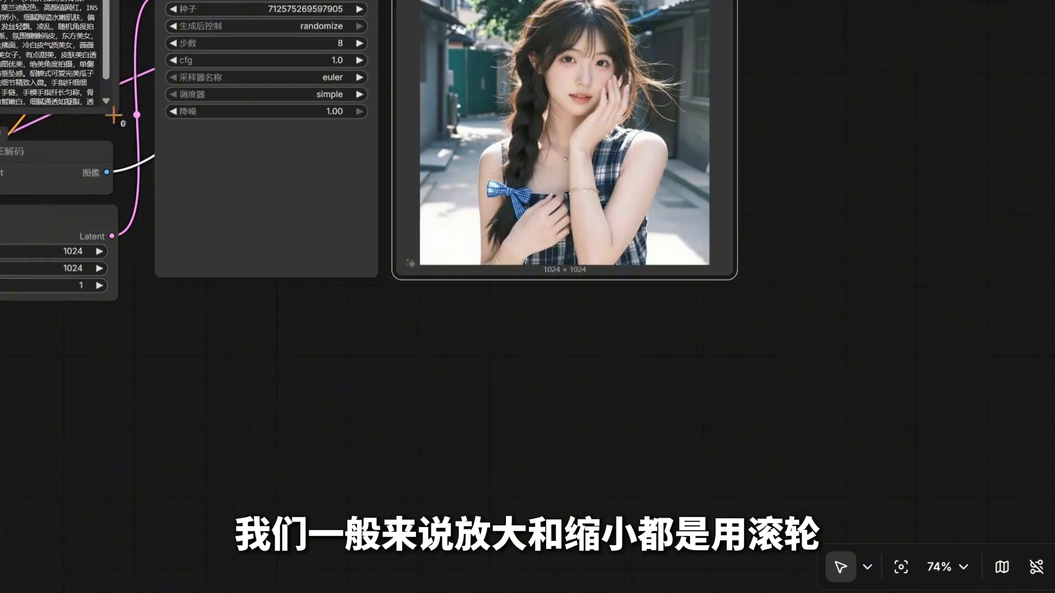
scroll(165, 160, "up", 3)
scroll(165, 160, "down", 2)
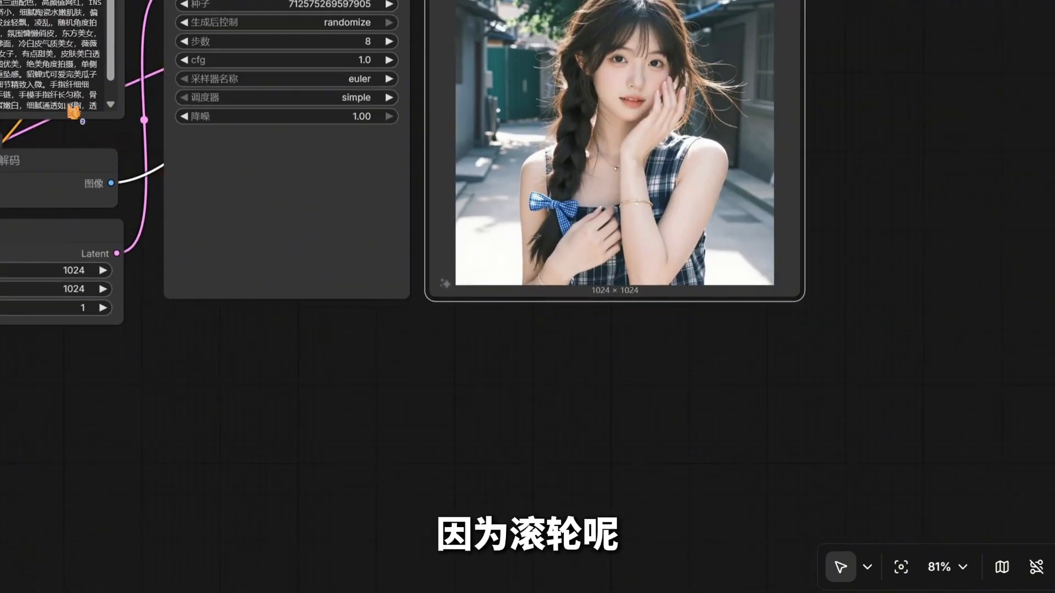
scroll(73, 113, "up", 6)
scroll(412, 189, "down", 5)
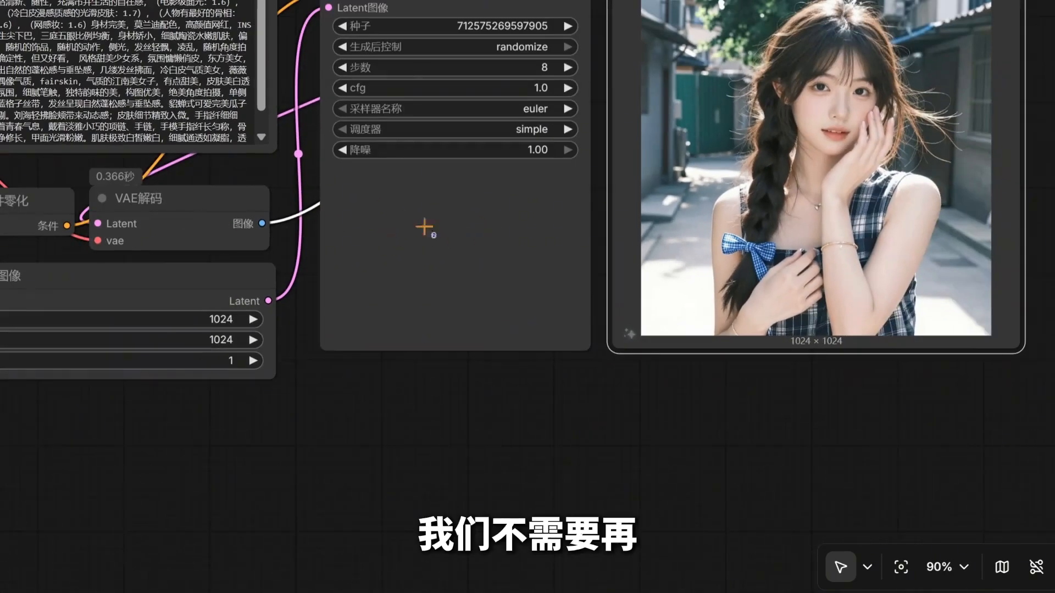
scroll(398, 236, "up", 3)
left_click(940, 567)
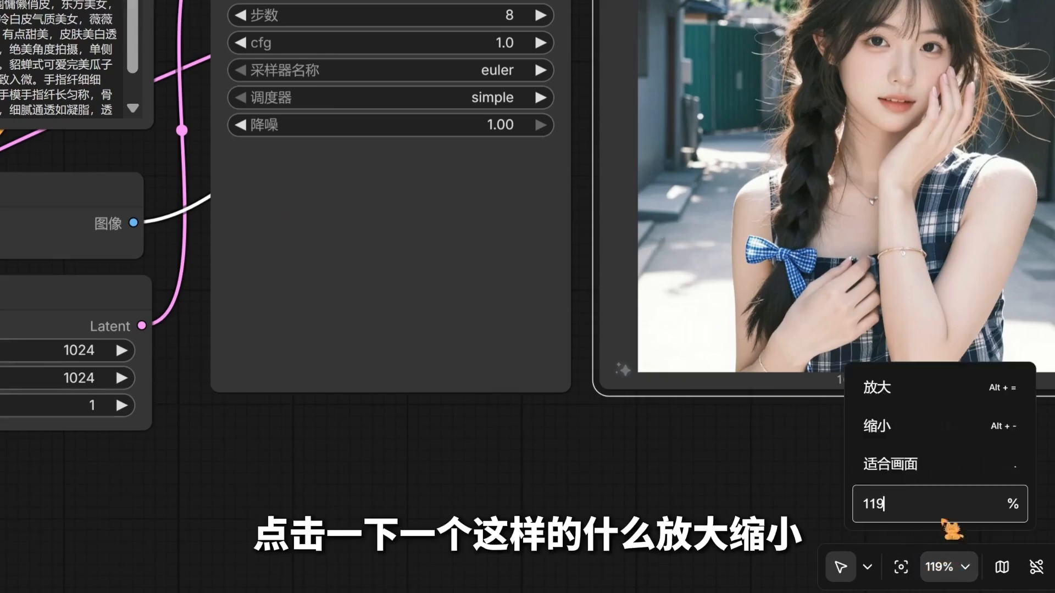
left_click(919, 435)
left_click_drag(728, 463, 341, 492)
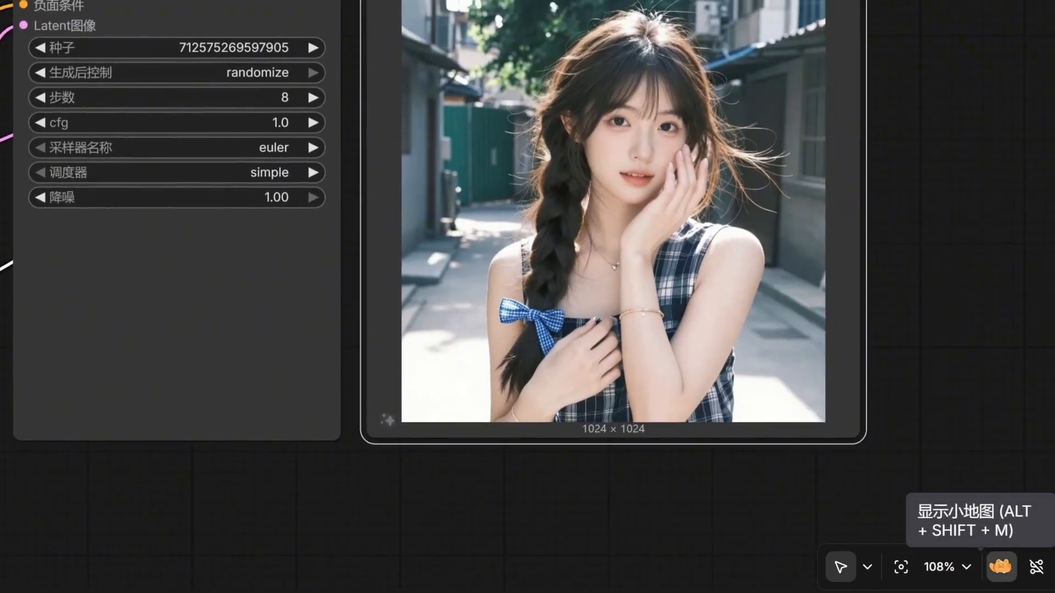
- Show the minimap, check how it follows the canvas view at different zoom levels, and hide it
left_click(1000, 567)
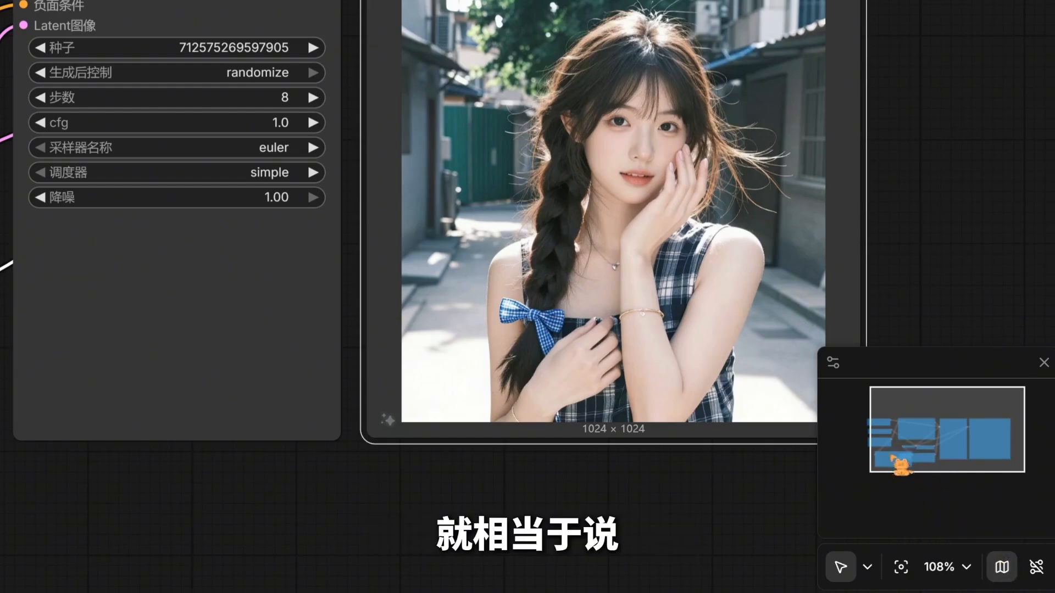
scroll(462, 302, "down", 8)
scroll(506, 429, "up", 2)
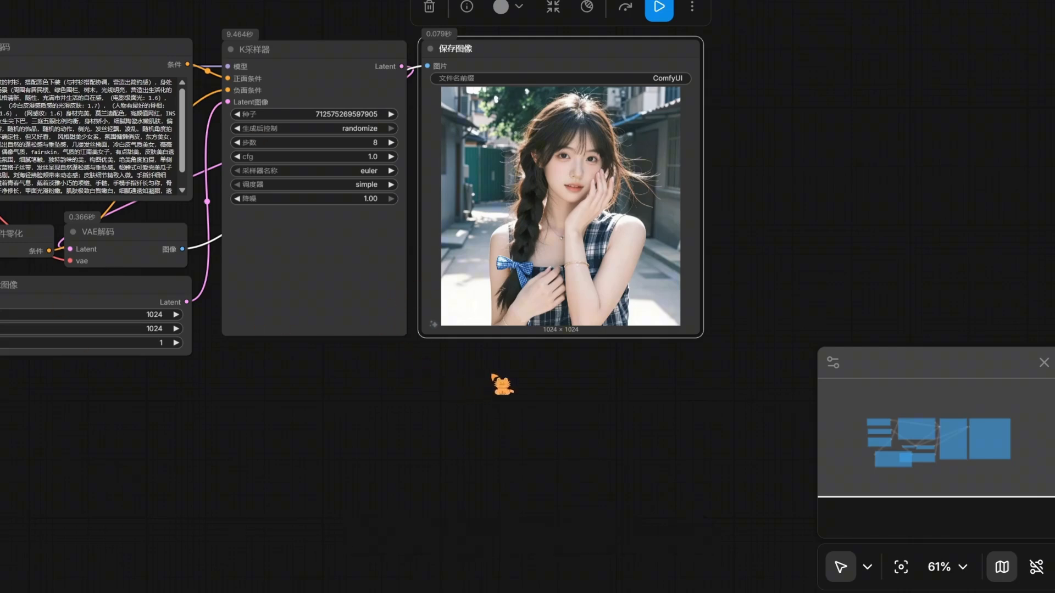
scroll(502, 382, "up", 3)
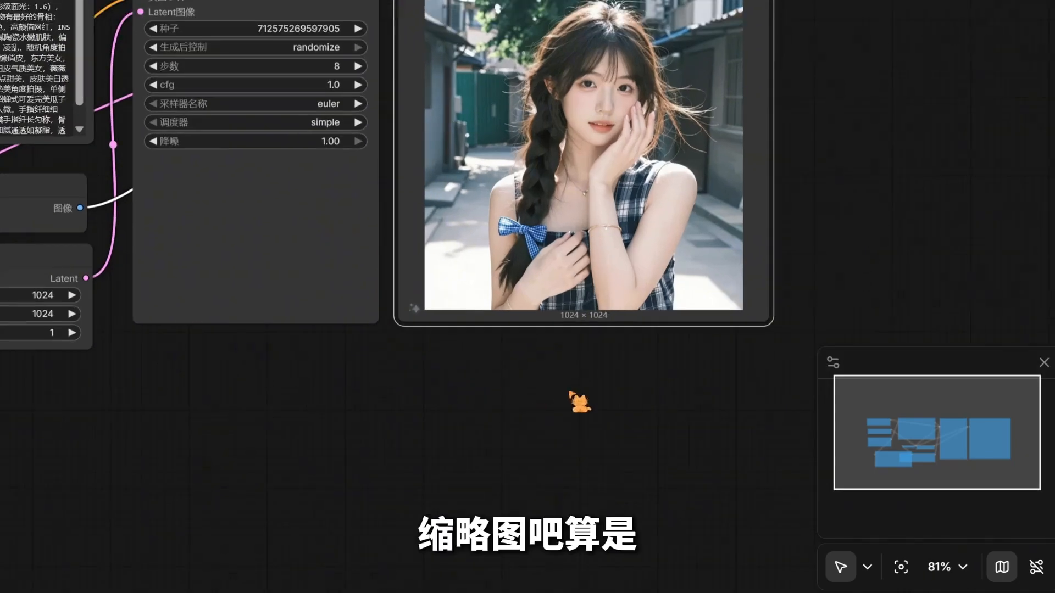
left_click(1002, 568)
- Hide the links between the nodes, show them again, and inspect the connections around the K采样器 node
left_click(1037, 568)
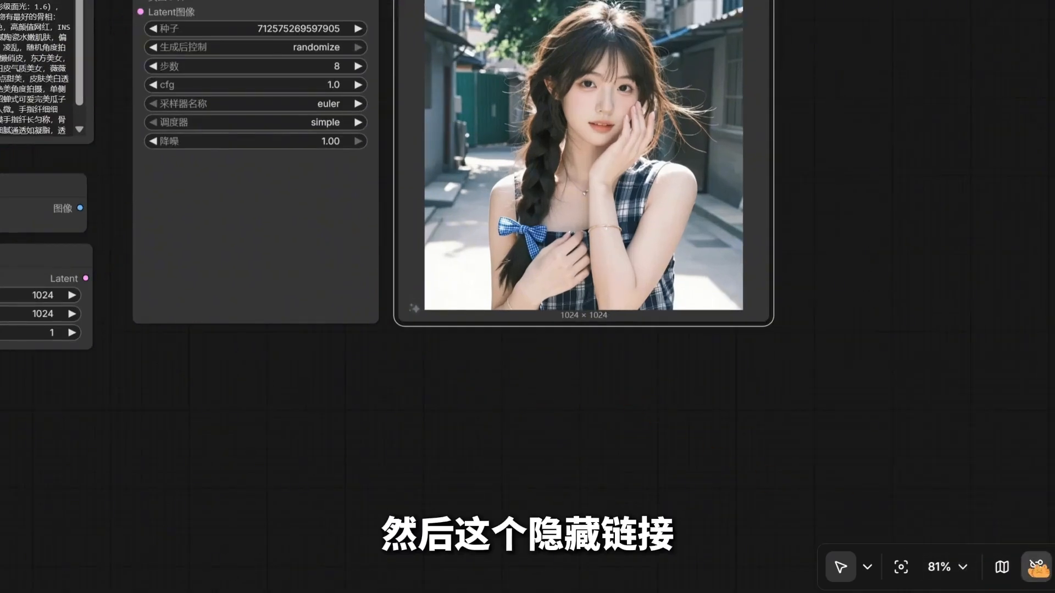
scroll(528, 214, "up", 4)
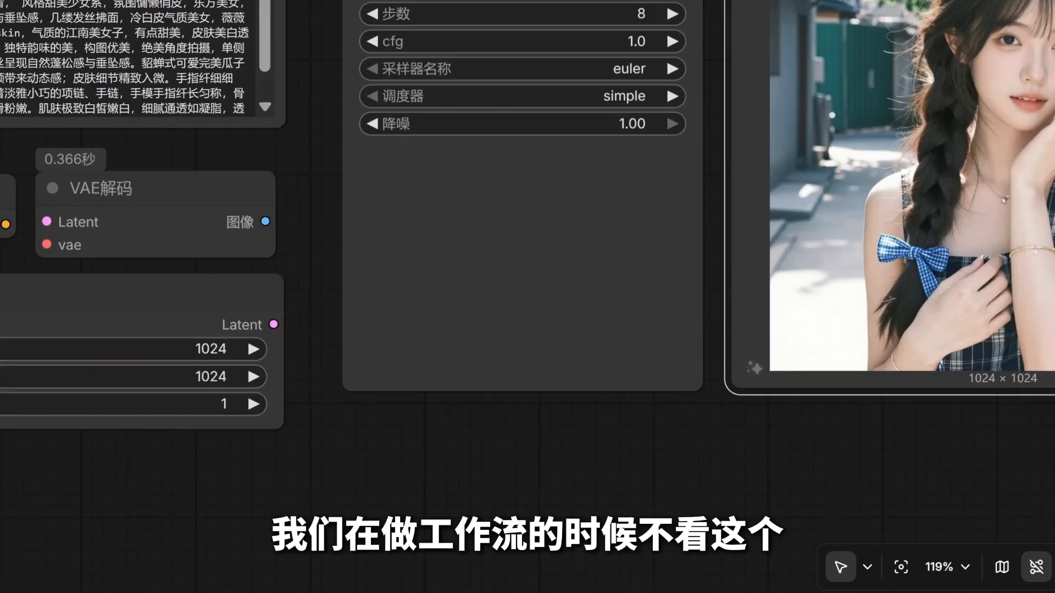
scroll(313, 233, "down", 2)
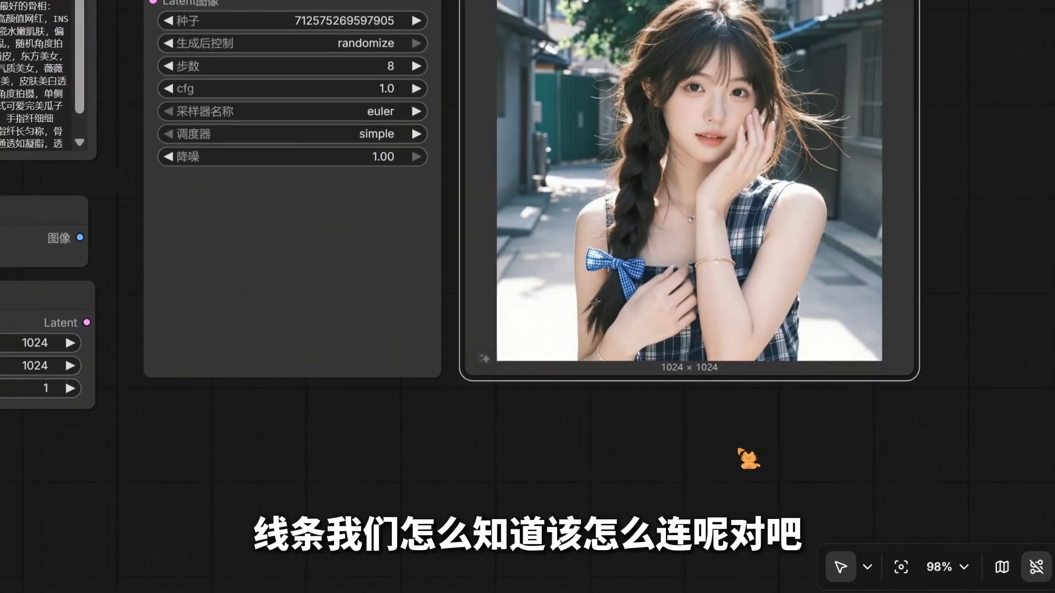
left_click(1037, 569)
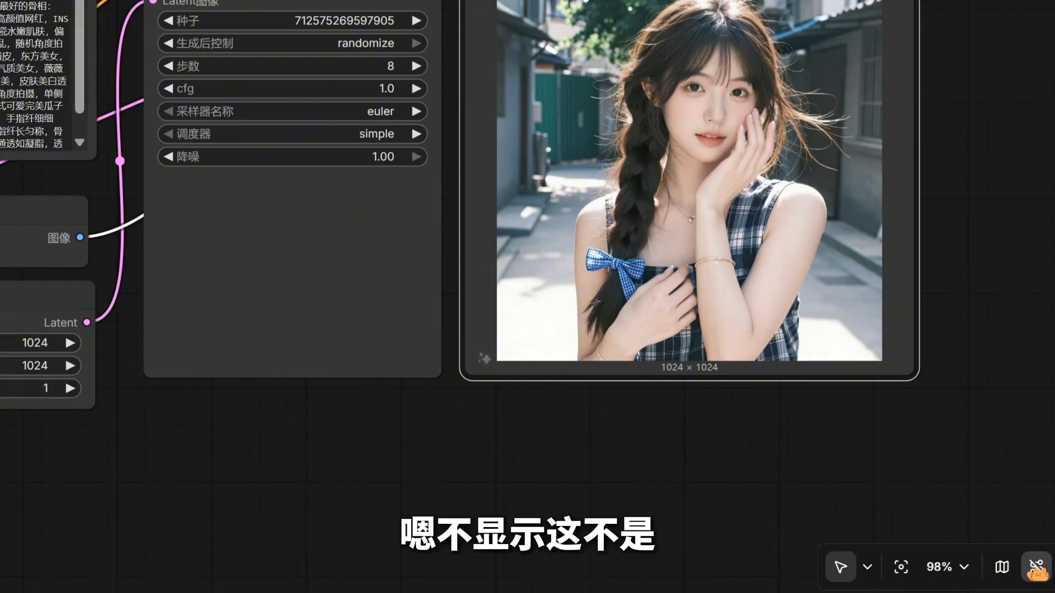
left_click(1037, 569)
left_click(1037, 569)
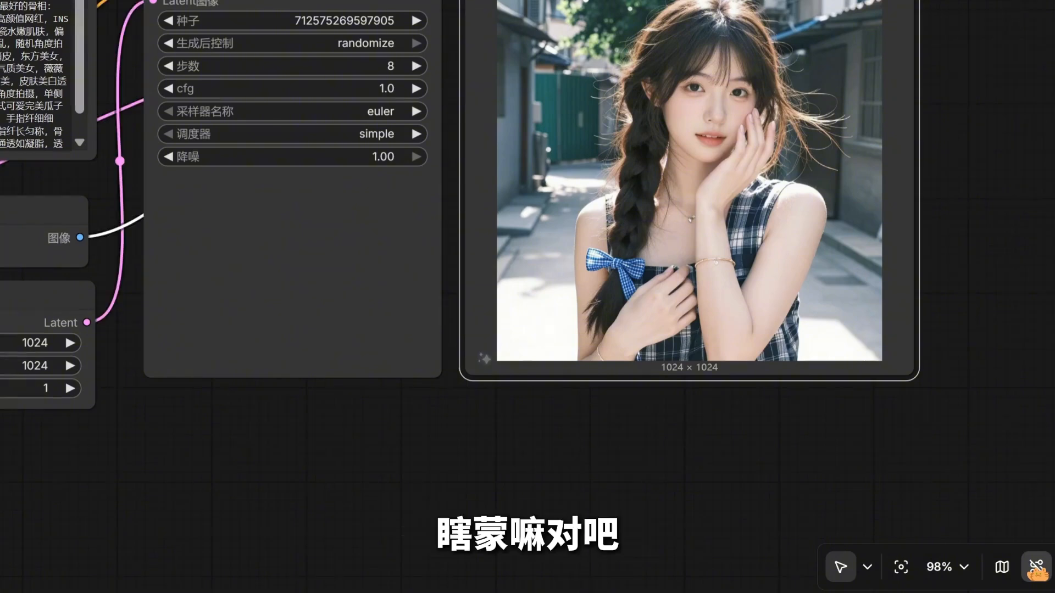
left_click_drag(554, 495, 599, 484)
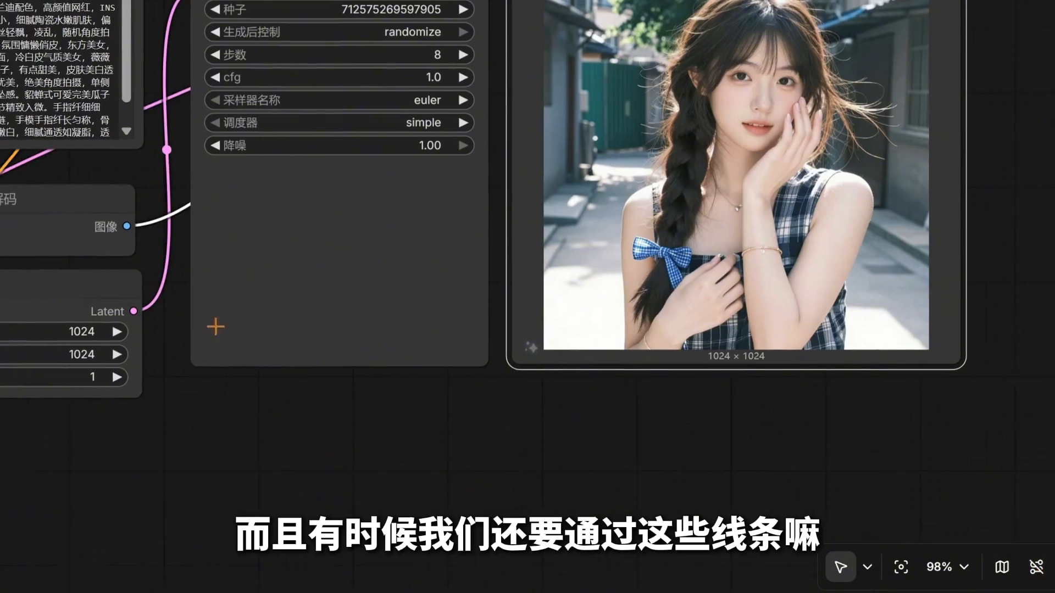
scroll(289, 344, "up", 2)
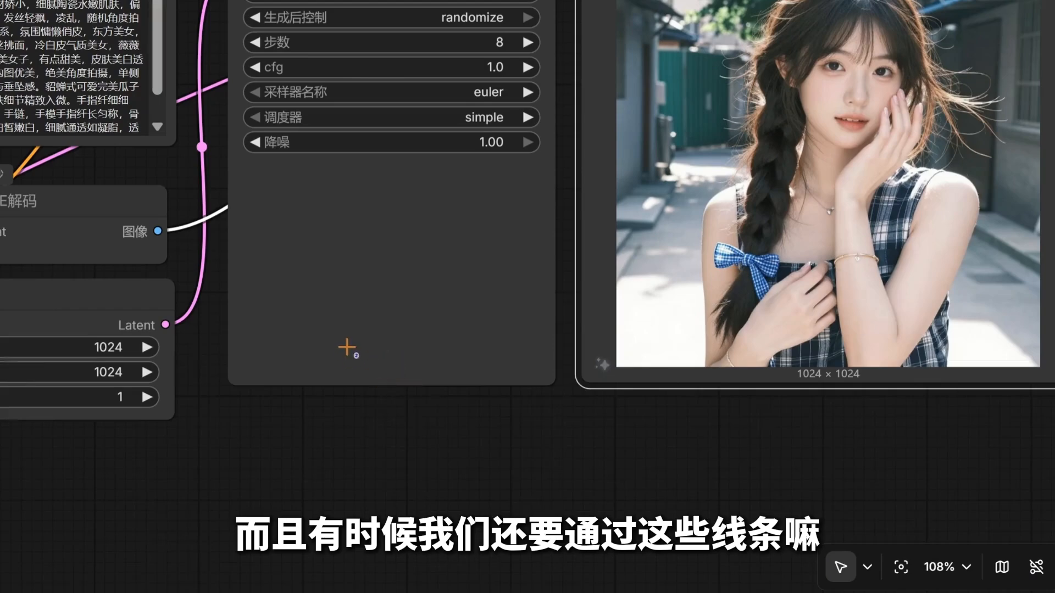
scroll(360, 333, "down", 2)
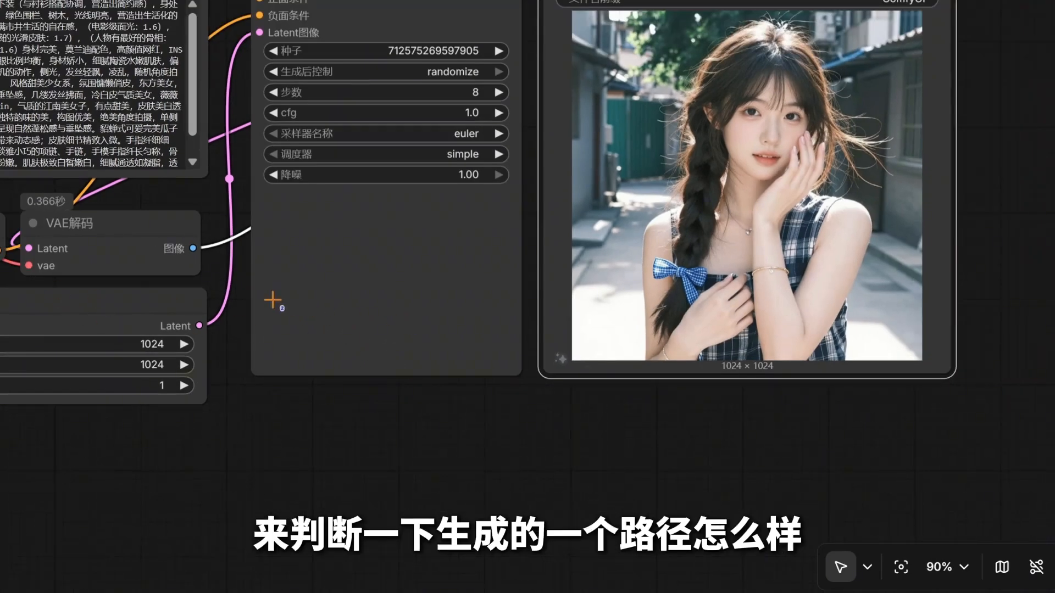
scroll(302, 291, "up", 2)
left_click_drag(377, 315, 285, 335)
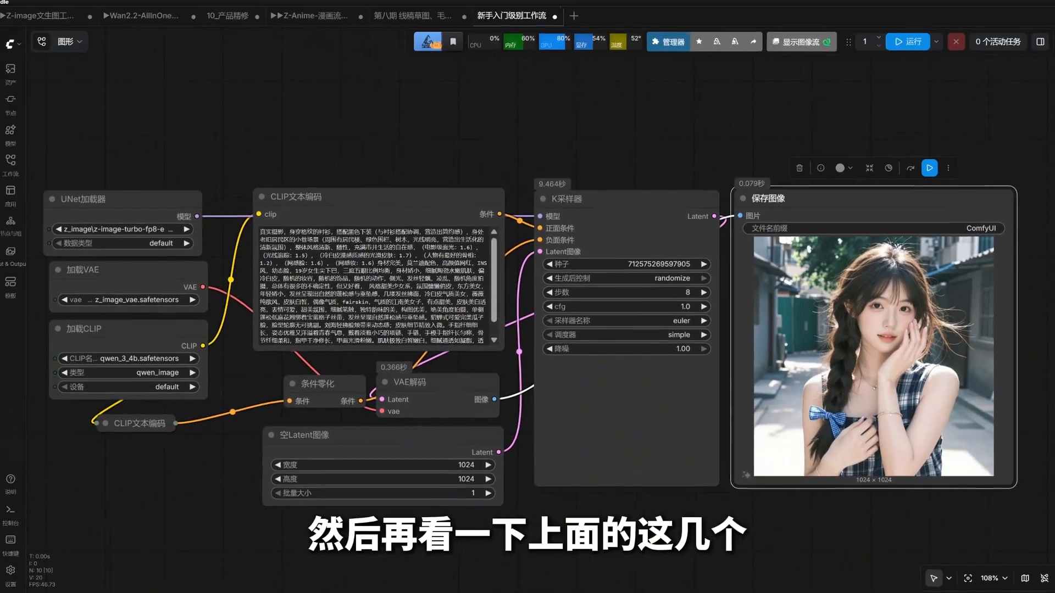
- Look at the RG节点 menu and the ComfyUI Manager window, and close both
left_click(431, 45)
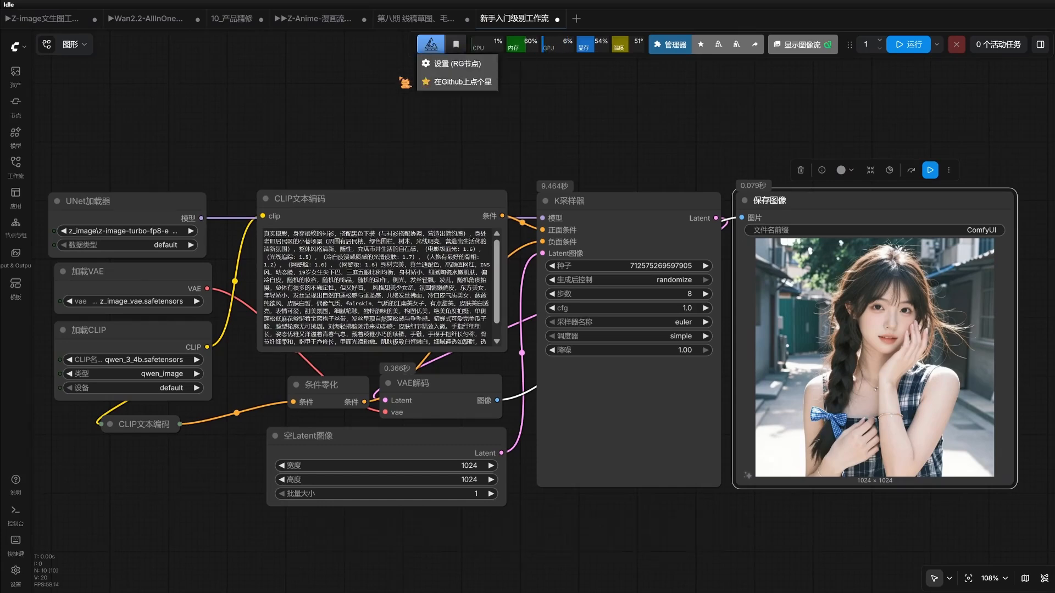
left_click(404, 82)
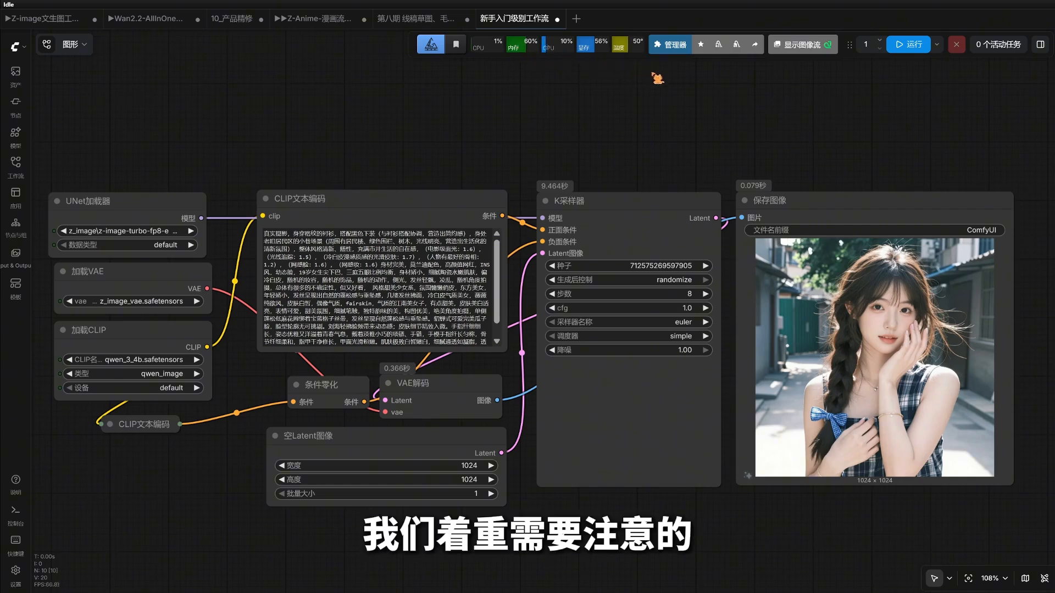
left_click(671, 45)
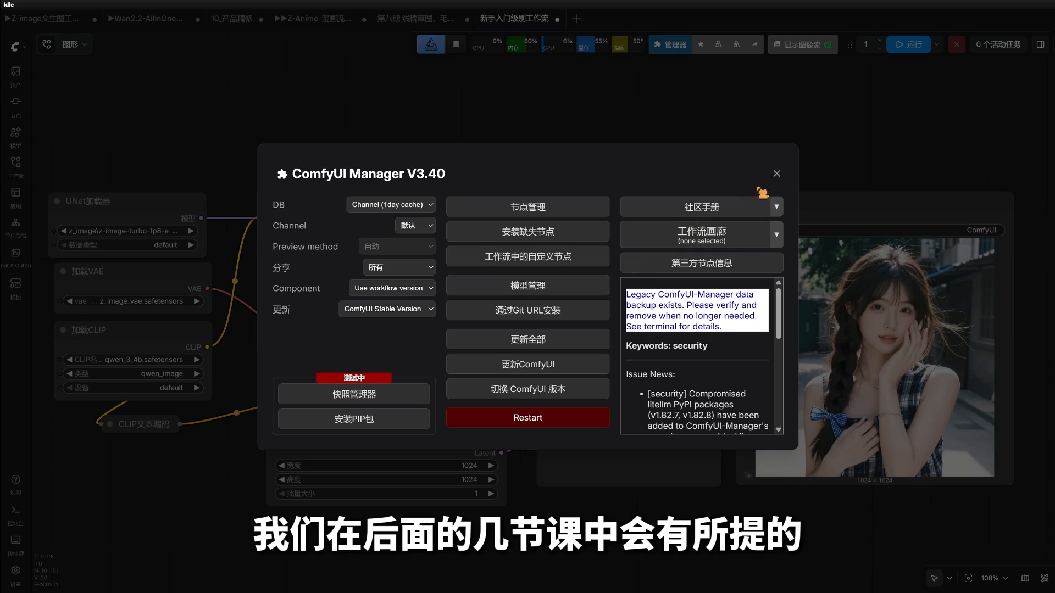
left_click(777, 174)
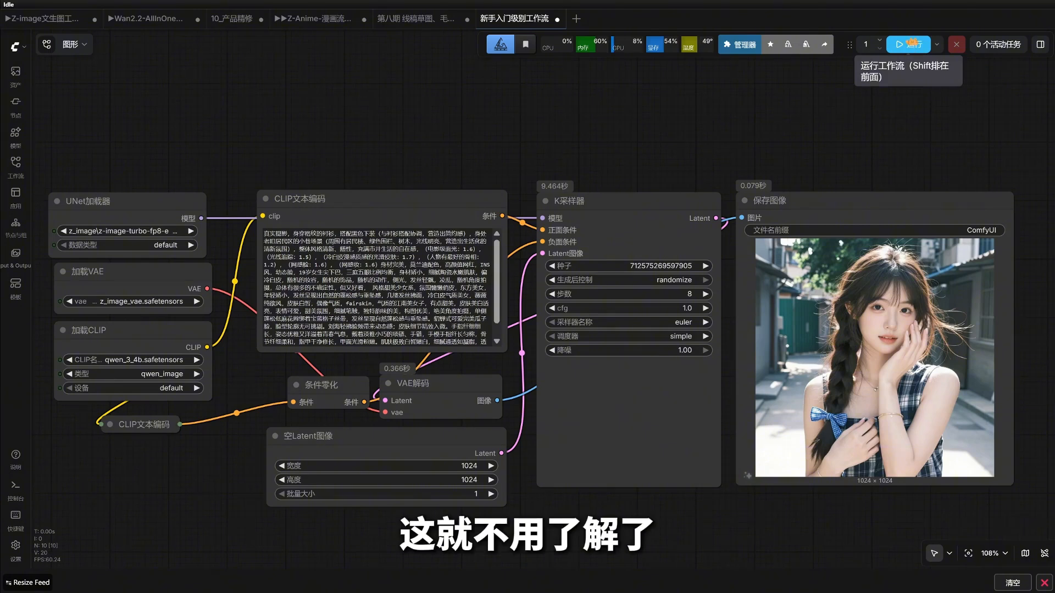
- Run the workflow once and open the run count for editing
key("ctrl+Return")
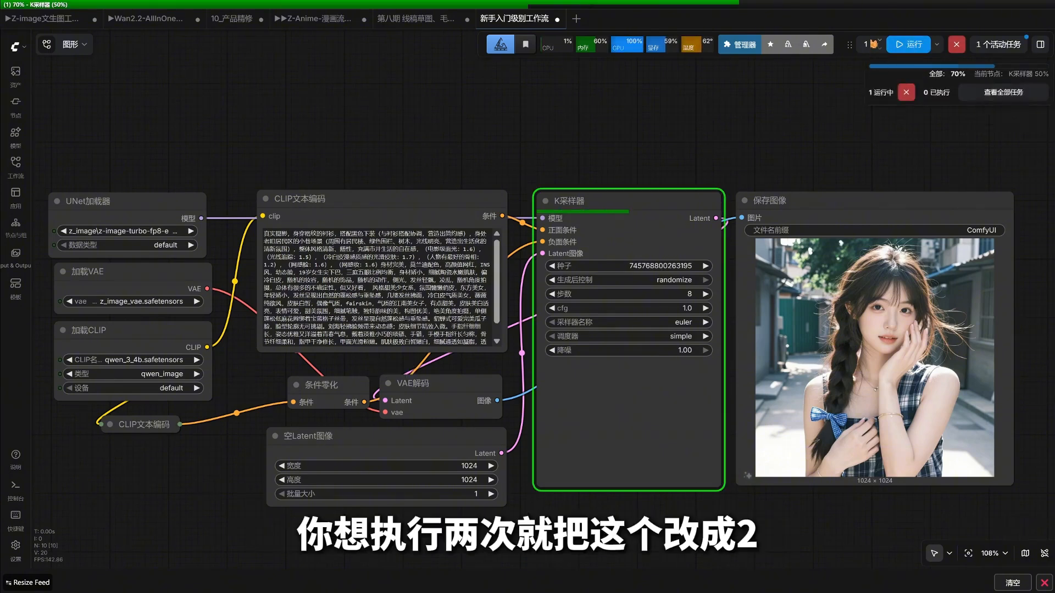
left_click(867, 44)
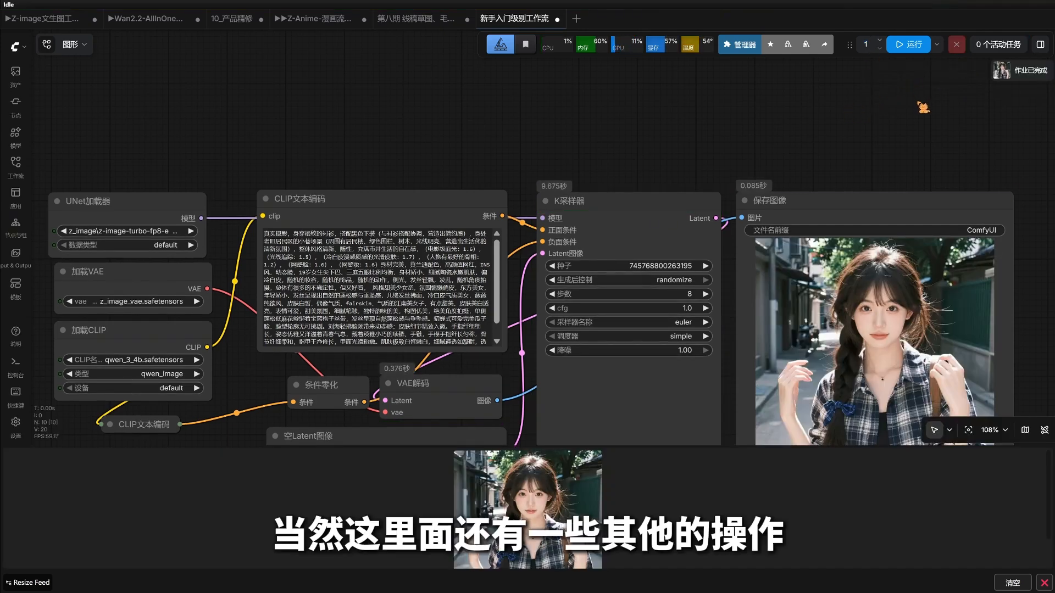
- Switch the run mode to 运行 (更改时) and set the 网感脸 weight in the prompt to 1.5 to queue a generation
left_click(938, 46)
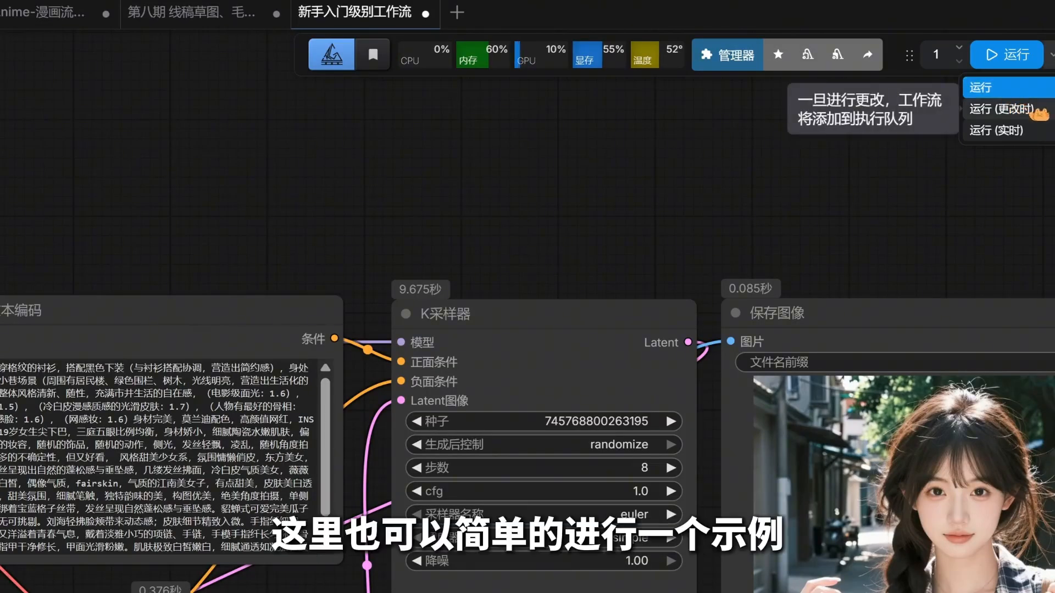
left_click(1001, 109)
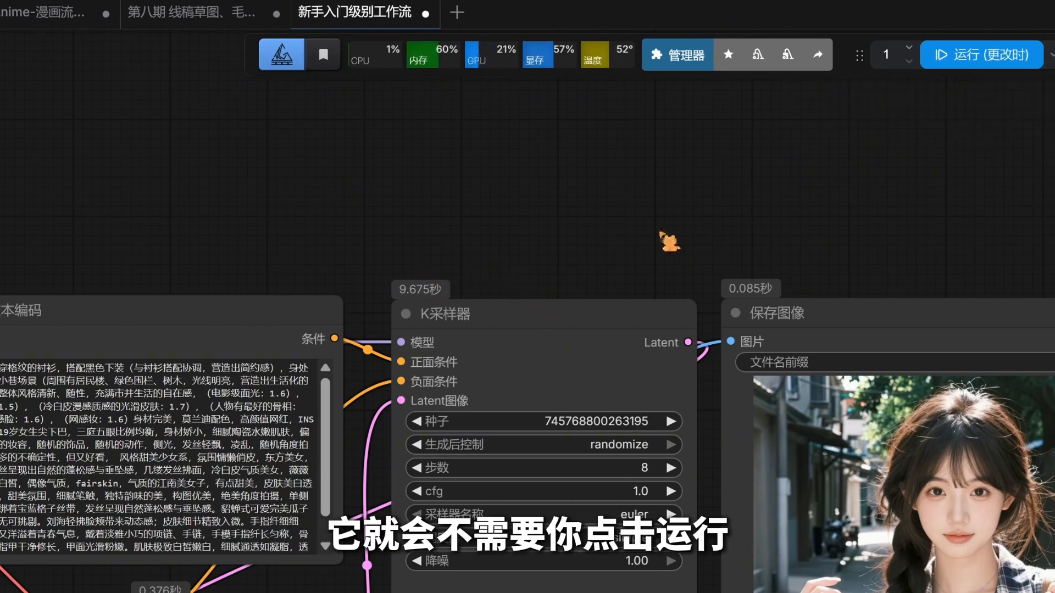
left_click_drag(582, 254, 614, 222)
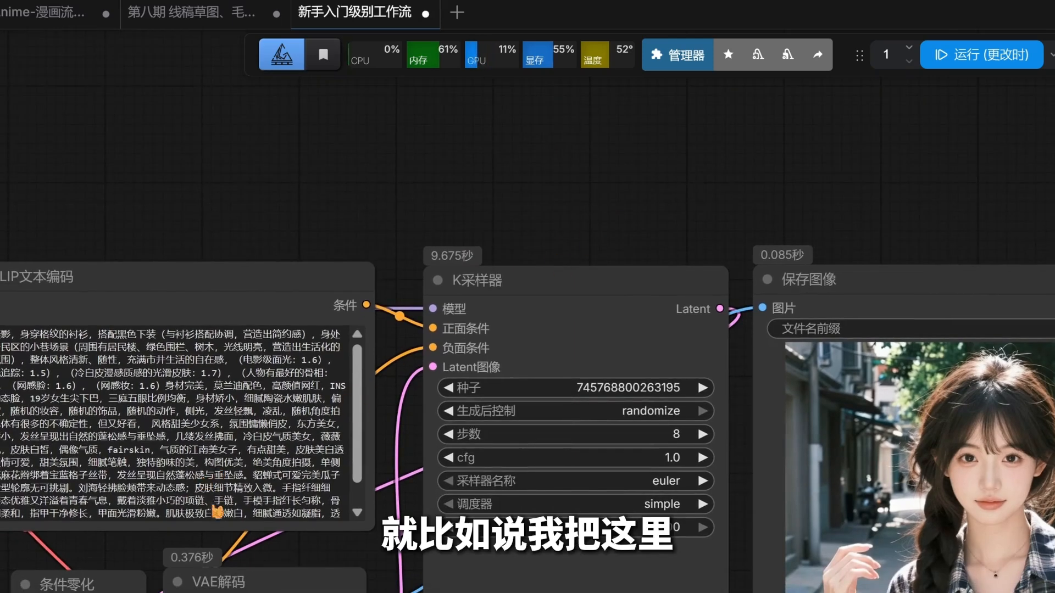
left_click(78, 384)
key("BackSpace")
type("5")
key("ctrl+Return")
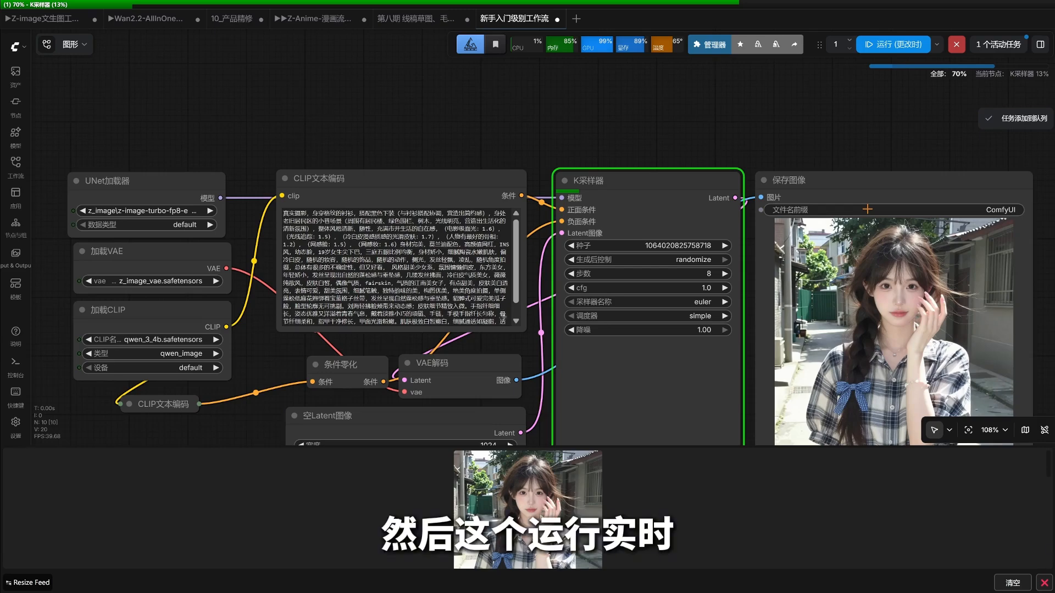
- Switch the run mode to 运行 (实时)
left_click(937, 44)
left_click(922, 89)
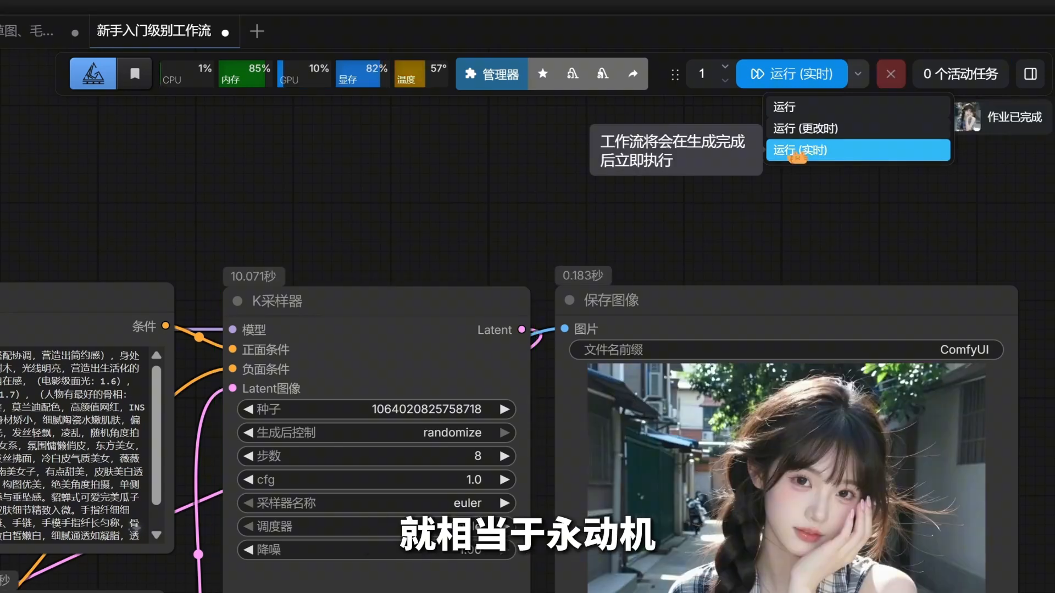
- Set the run mode back to 运行 and close the generated-image preview feed below the canvas
left_click(797, 155)
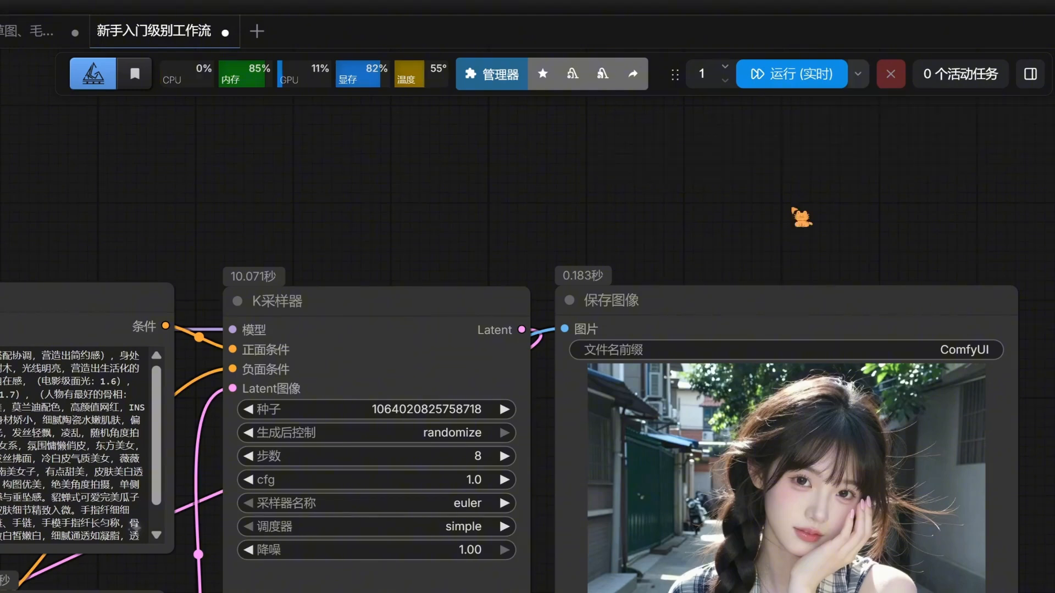
left_click(824, 82)
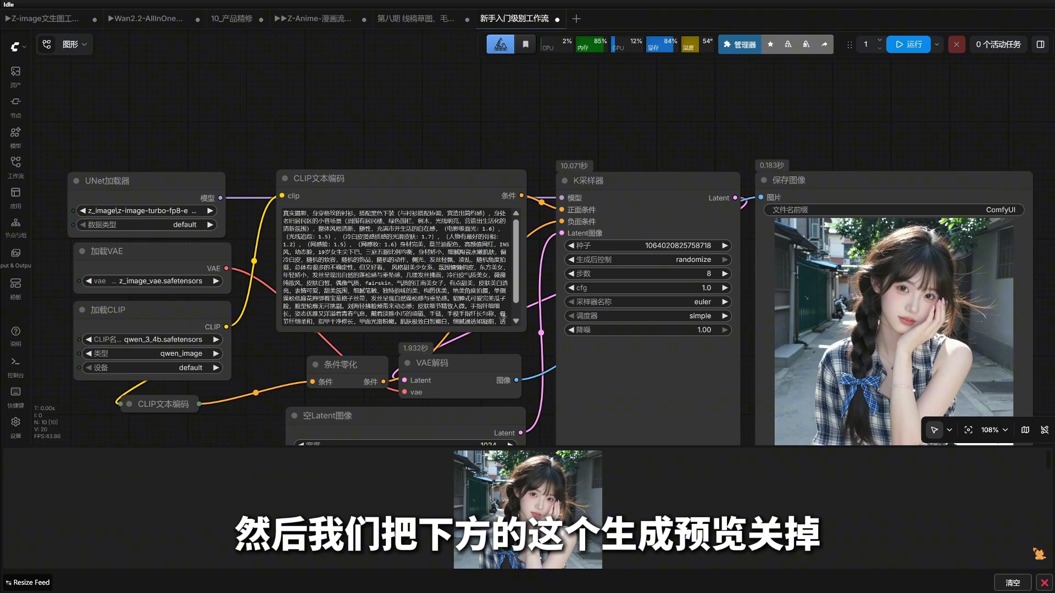
left_click(1044, 583)
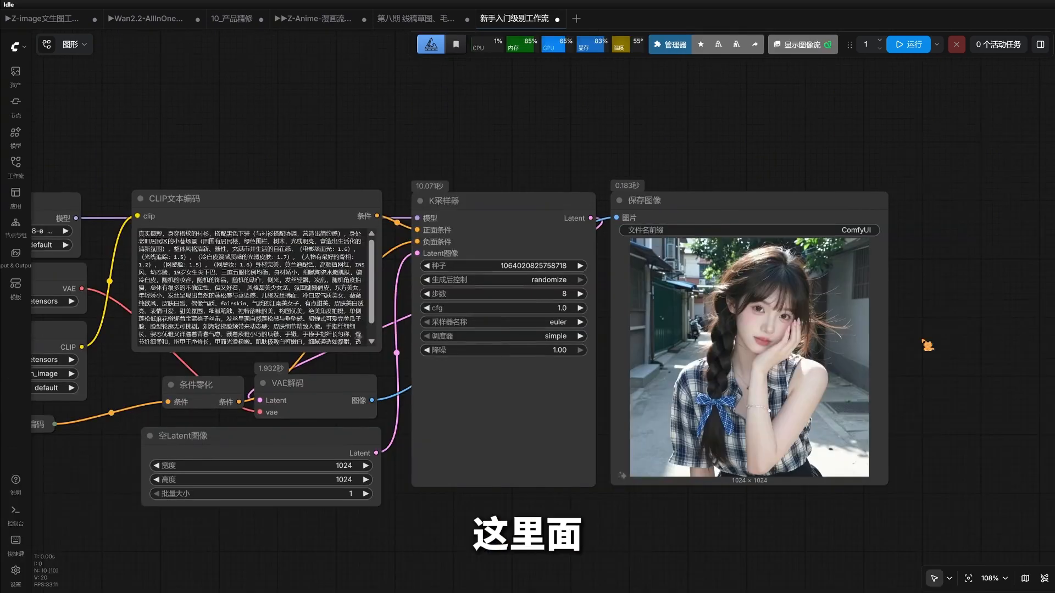
- Open the task queue, view the finished image ComfyUI_00123_.png at full size, and close the preview
left_click(1000, 45)
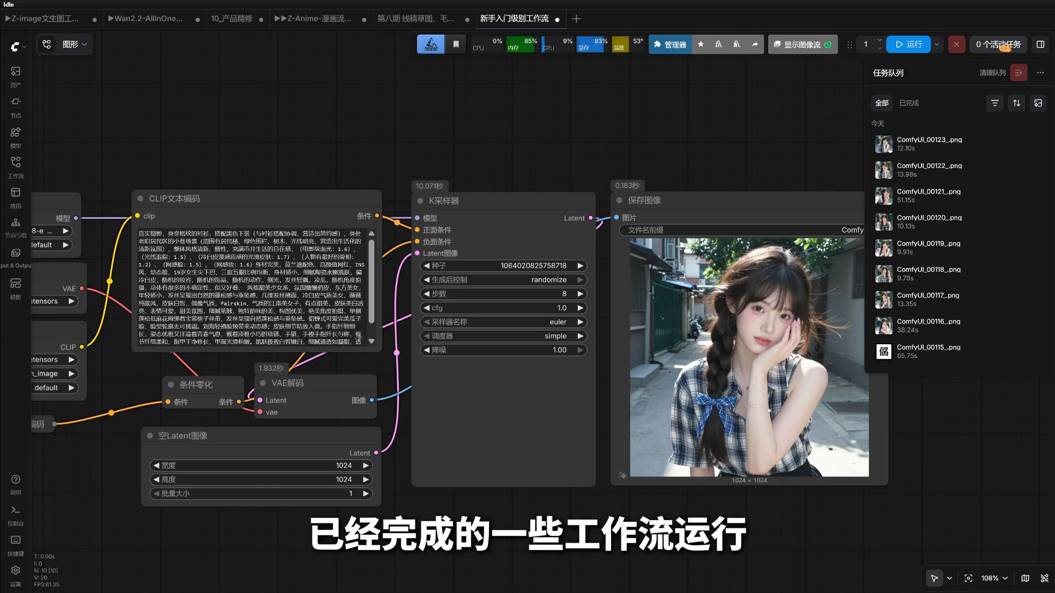
mouse_move(943, 145)
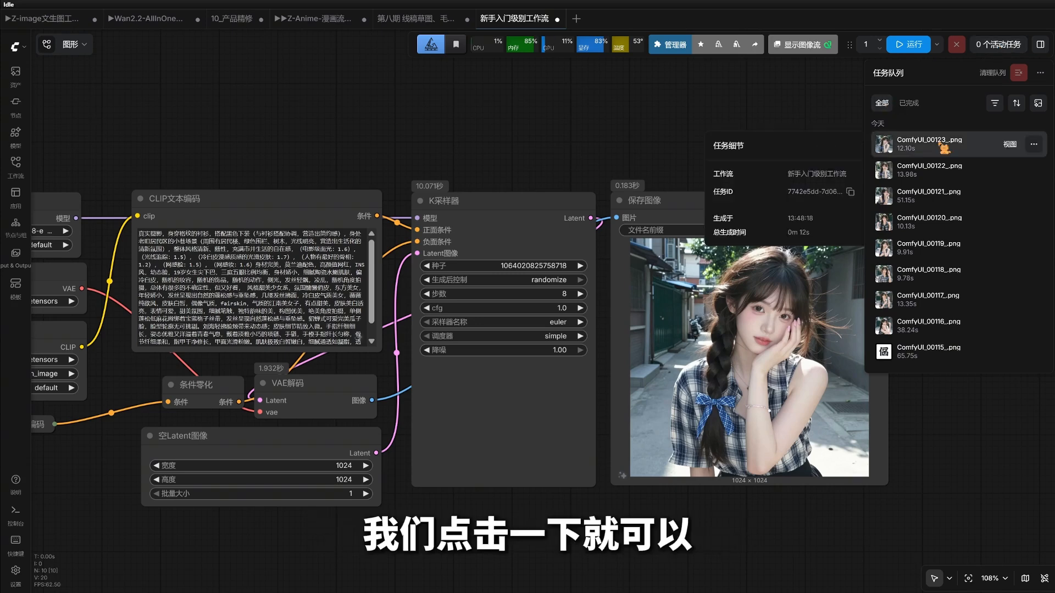
left_click(943, 146)
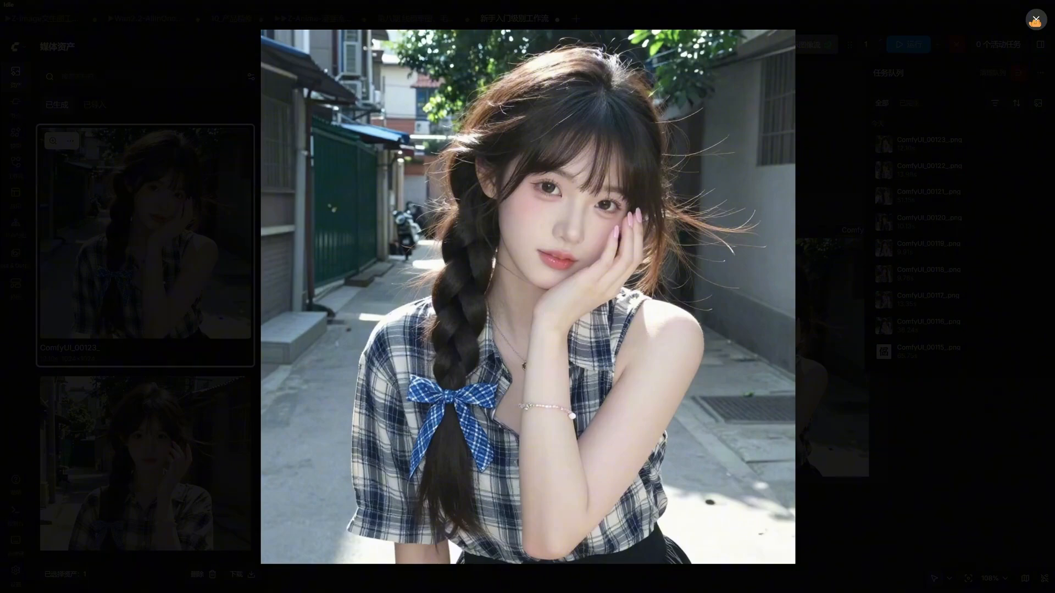
left_click(1035, 20)
- Check the task details and generation times of the queued jobs, and close the task queue and media assets
mouse_move(929, 236)
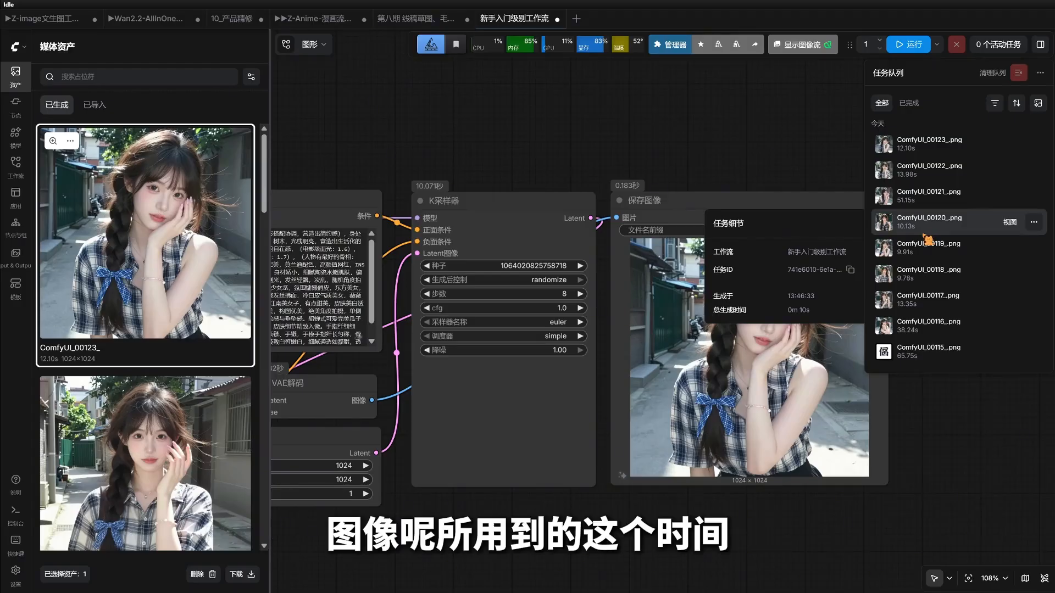
mouse_move(944, 156)
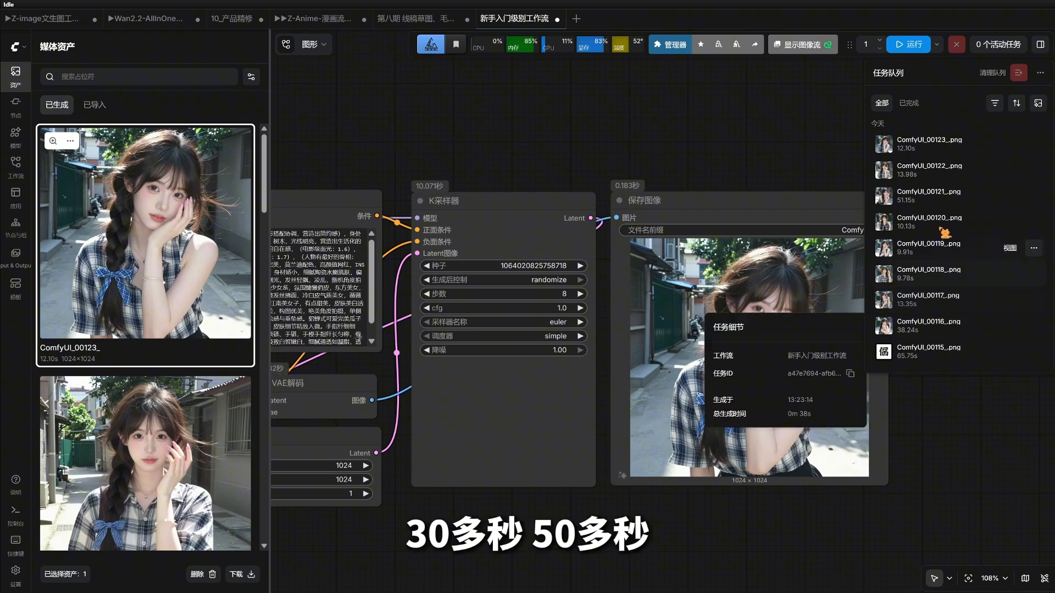
key("Escape")
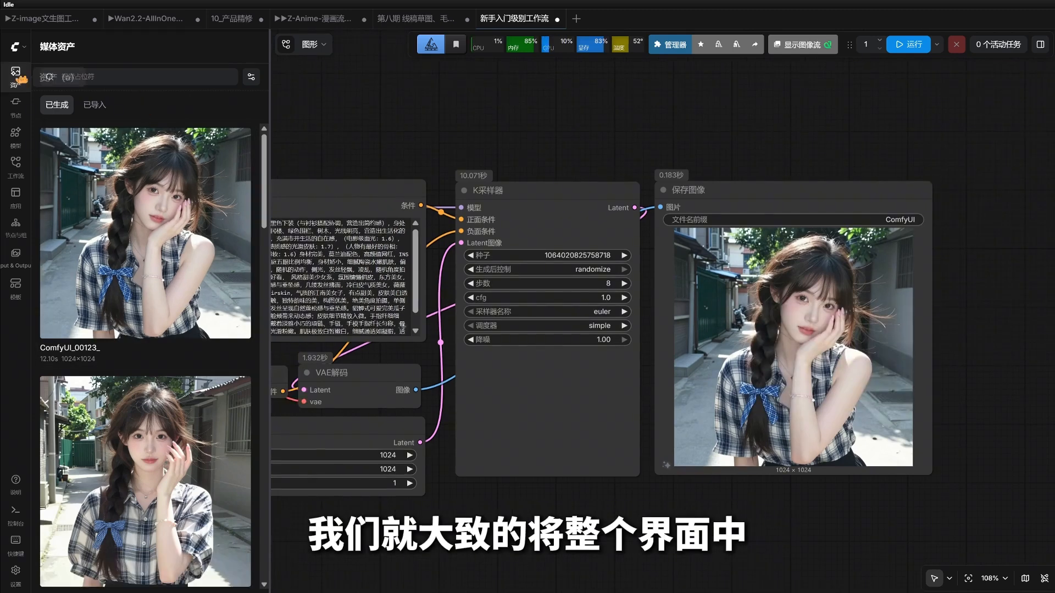
left_click(16, 73)
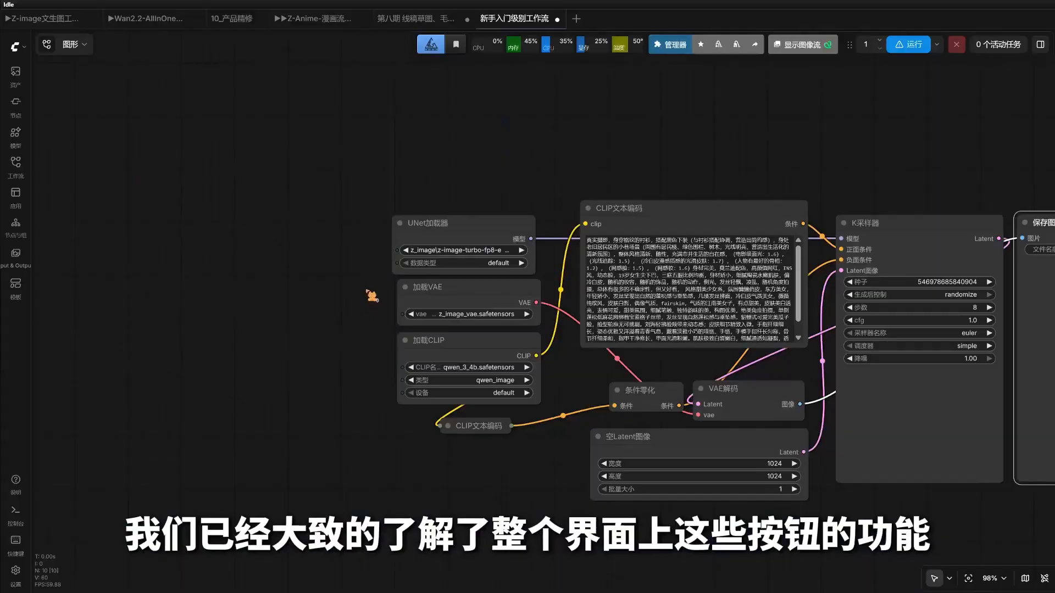
- Examine the workflow's nodes on the canvas, focusing on the UNet加载器 node and the VAE and CLIP loaders below it
left_click_drag(372, 296, 278, 149)
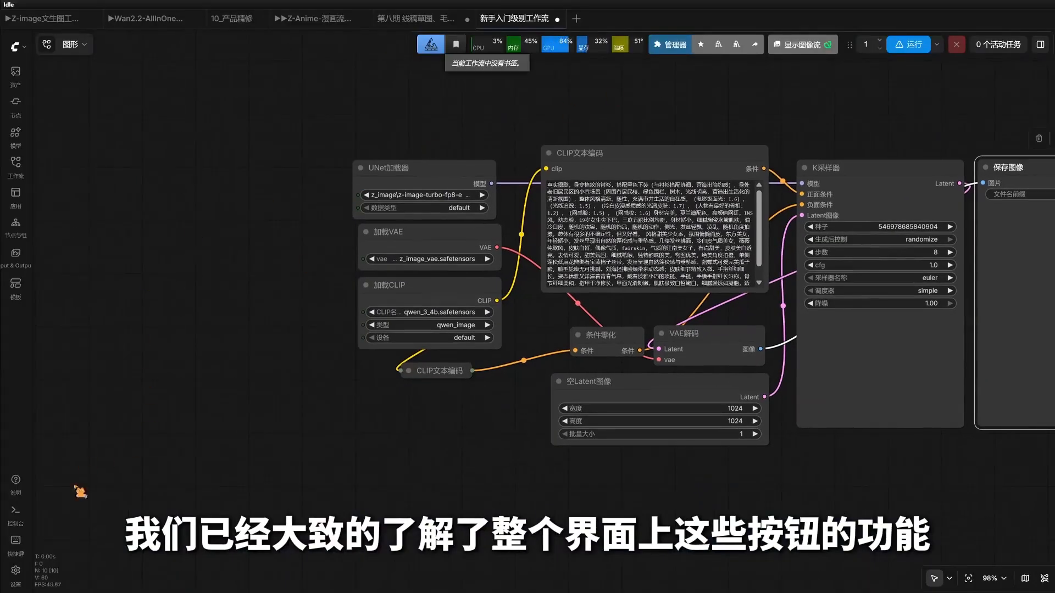
left_click_drag(281, 264, 273, 272)
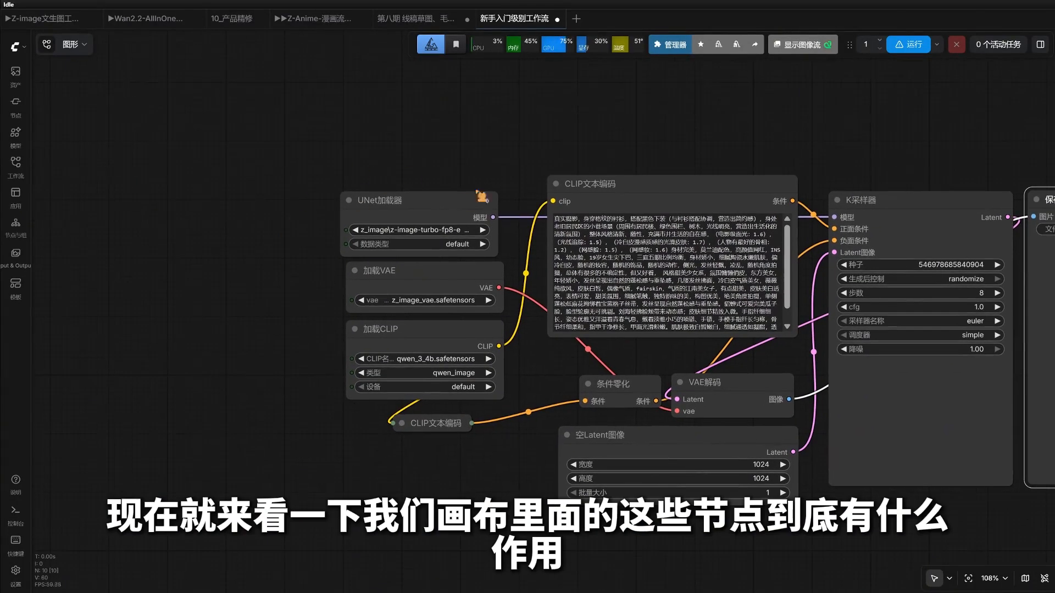
left_click(478, 211)
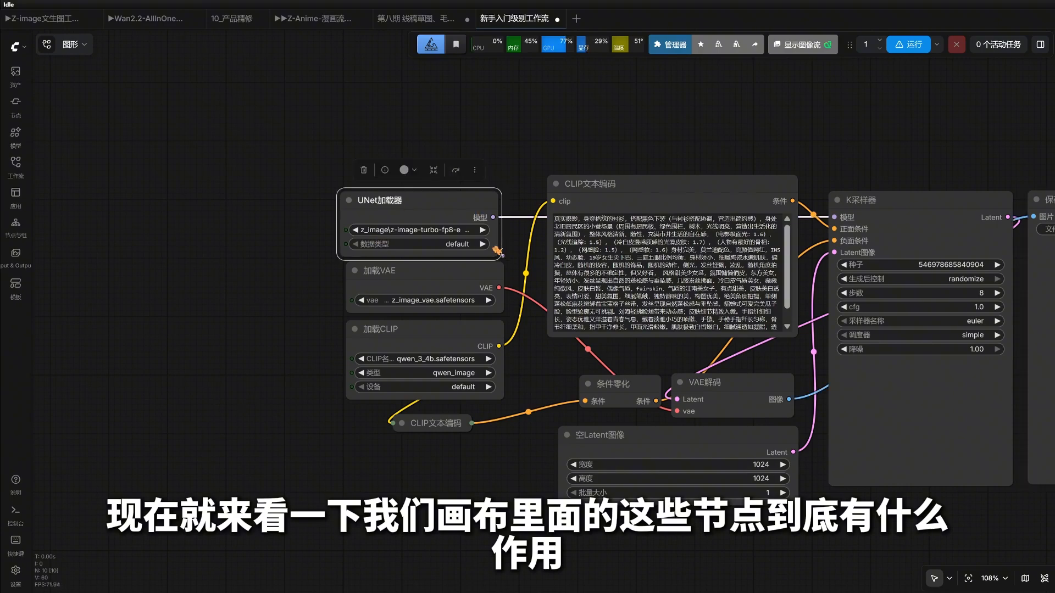
left_click_drag(498, 250, 499, 251)
left_click(514, 192)
scroll(514, 192, "up", 2)
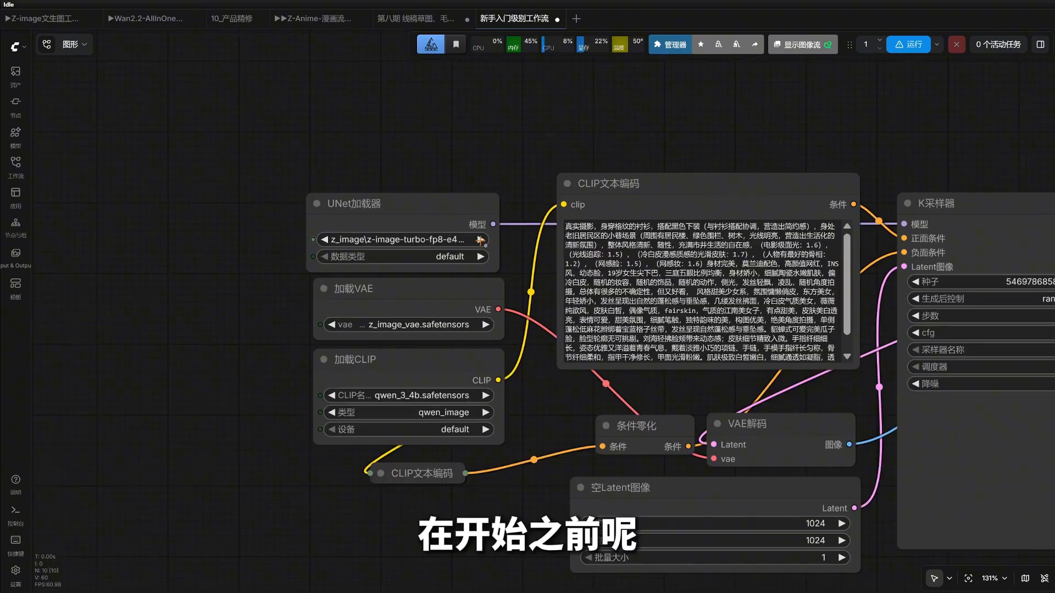
left_click(462, 220)
scroll(324, 283, "down", 2)
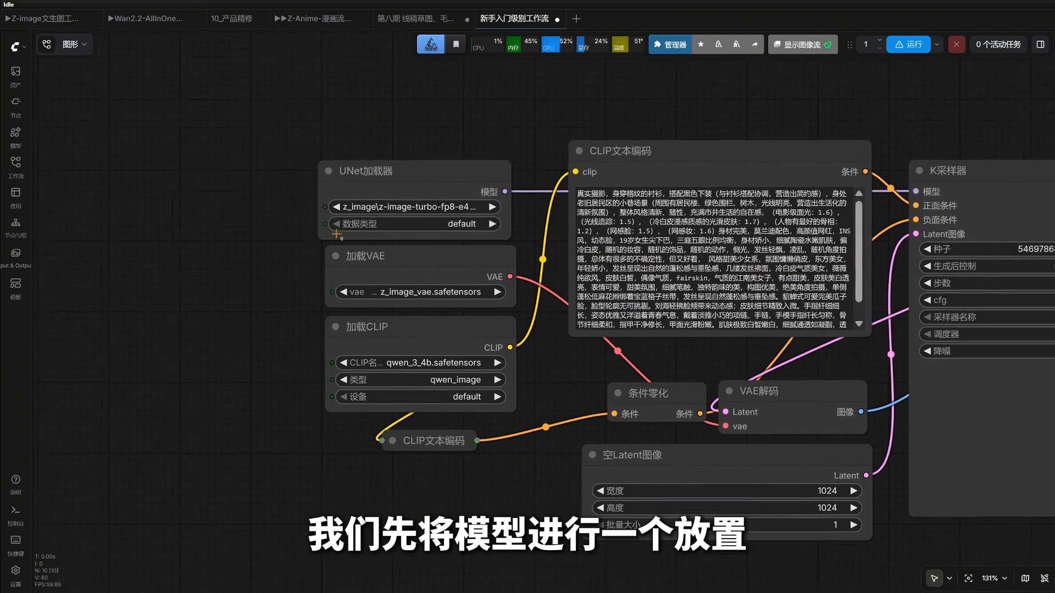
scroll(572, 354, "down", 2)
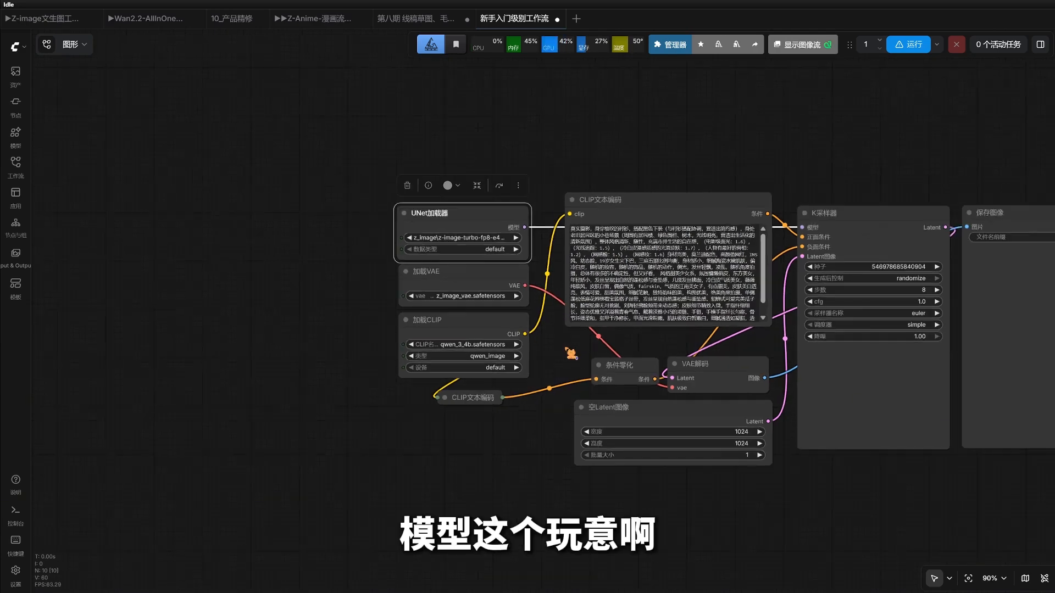
scroll(571, 351, "down", 2)
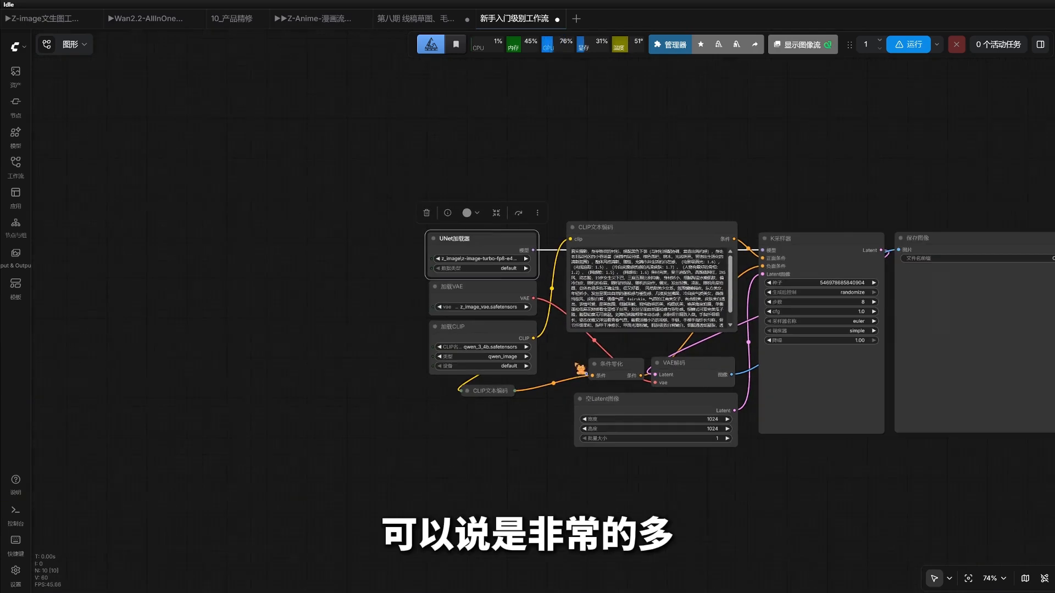
scroll(527, 251, "up", 4)
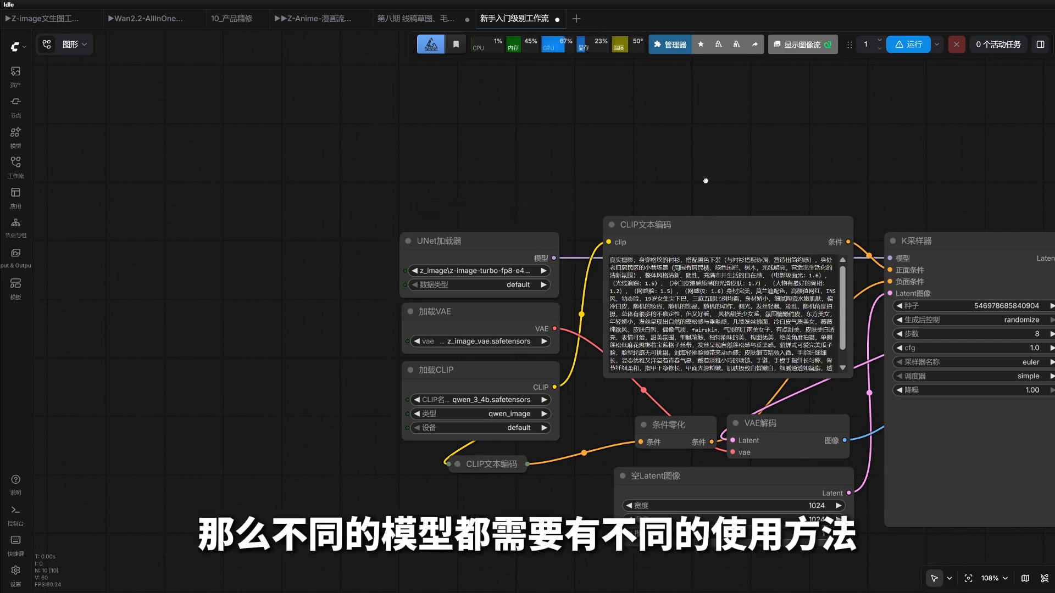
left_click_drag(707, 178, 632, 170)
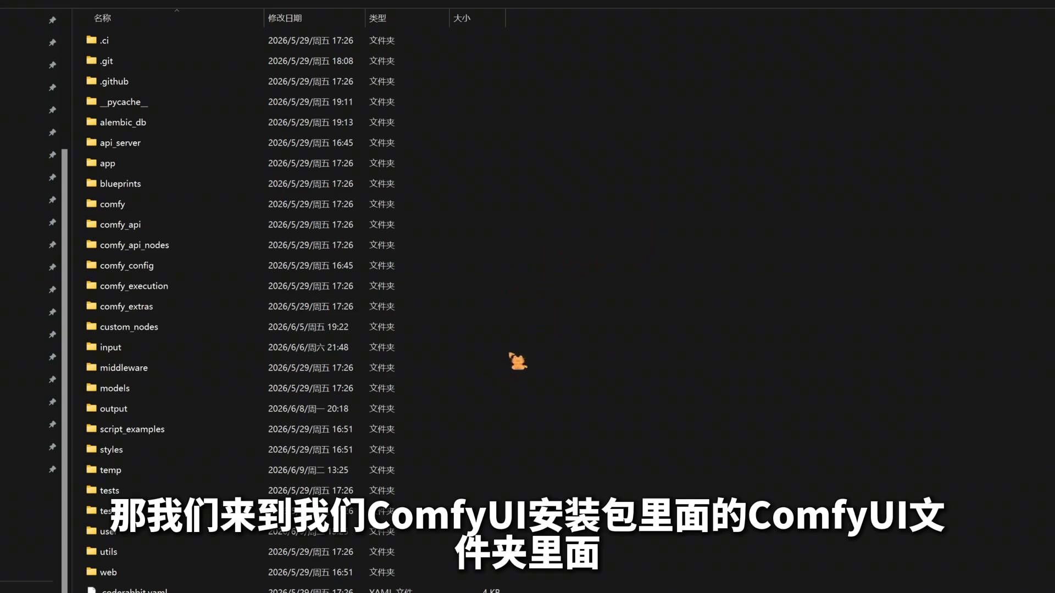
- Switch to the ComfyUI installation folder in File Explorer and open models, and within it diffusion_models
scroll(537, 236, "down", 7)
scroll(362, 341, "up", 7)
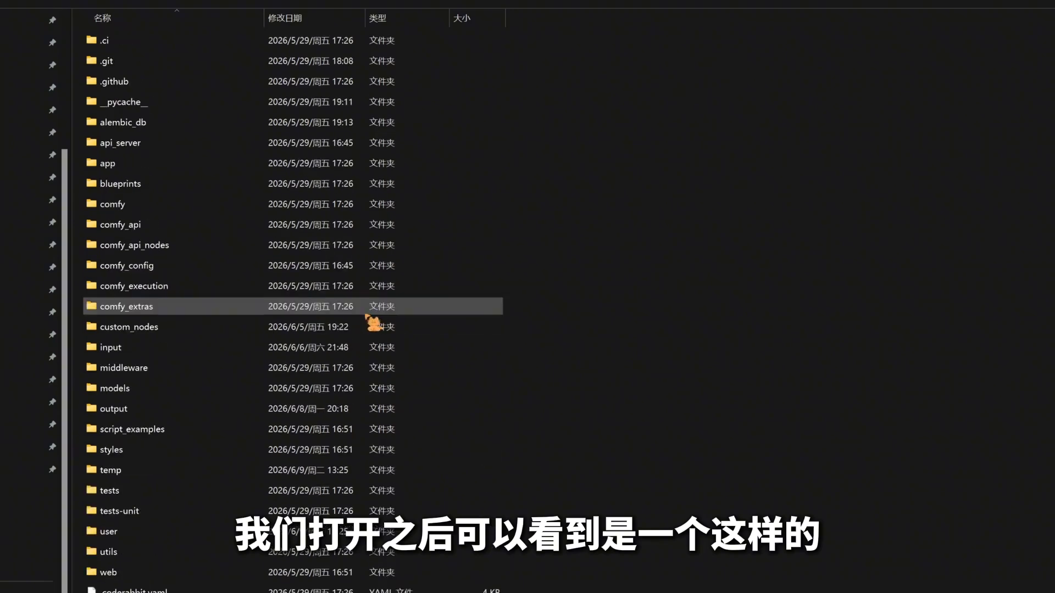
double_click(241, 390)
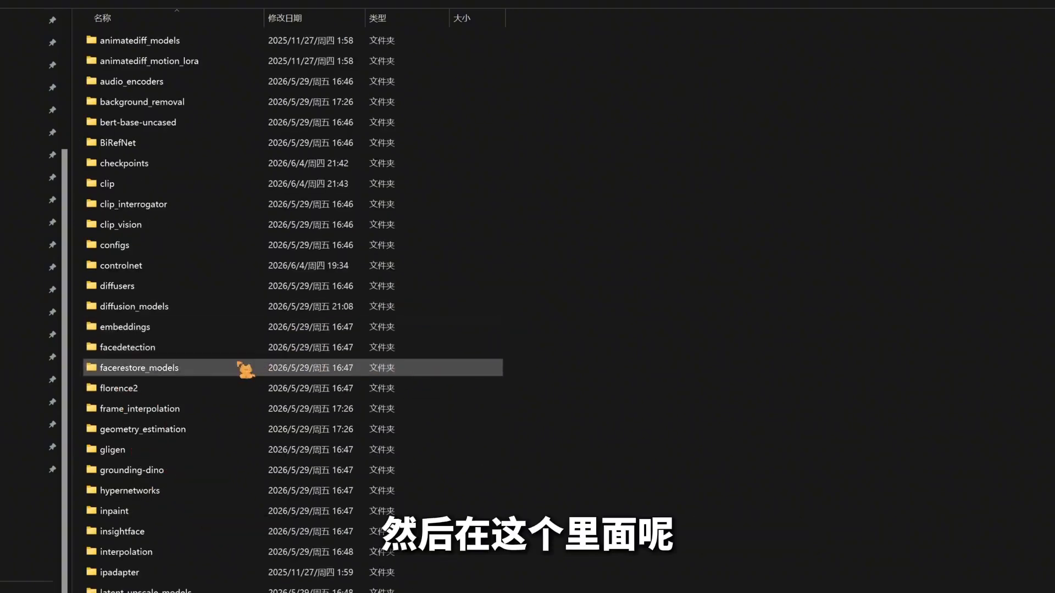
scroll(273, 376, "down", 1)
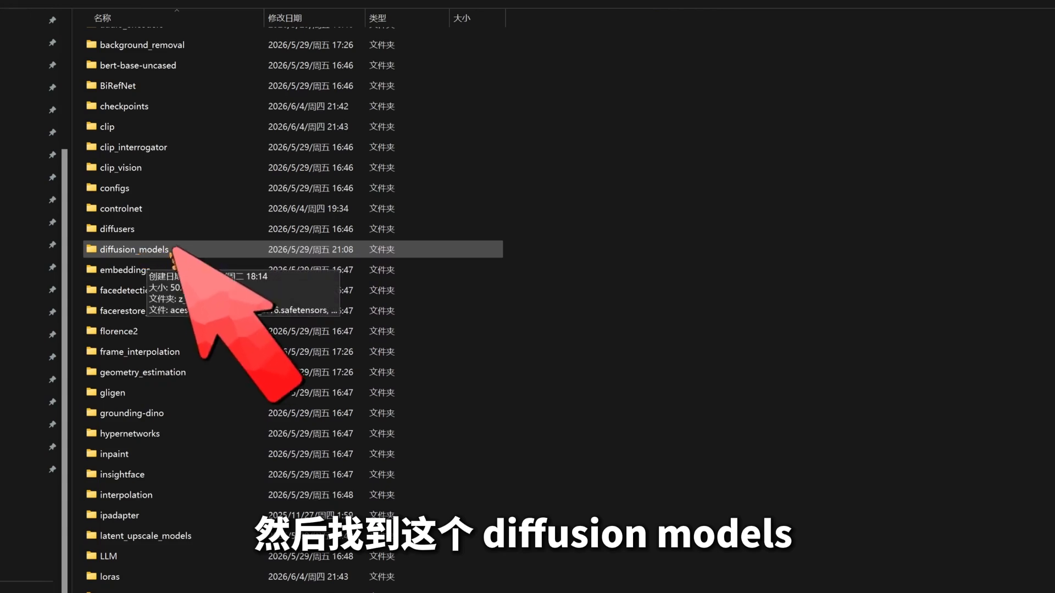
double_click(159, 254)
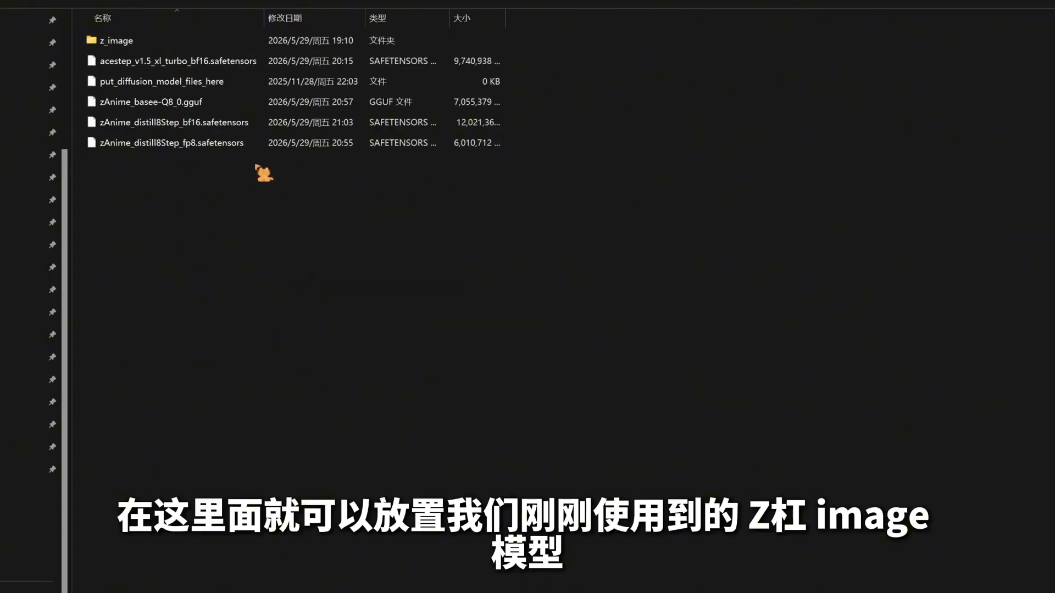
- Open the z_image folder and select the z-image-turbo-fp8-e4m3fn.safetensors model file
double_click(172, 48)
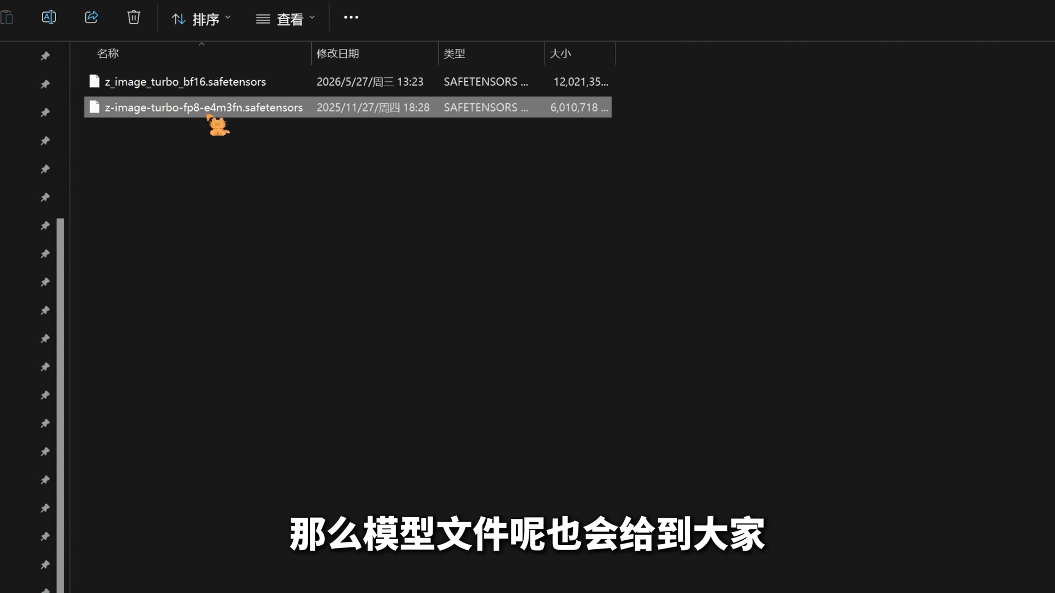
left_click(214, 149)
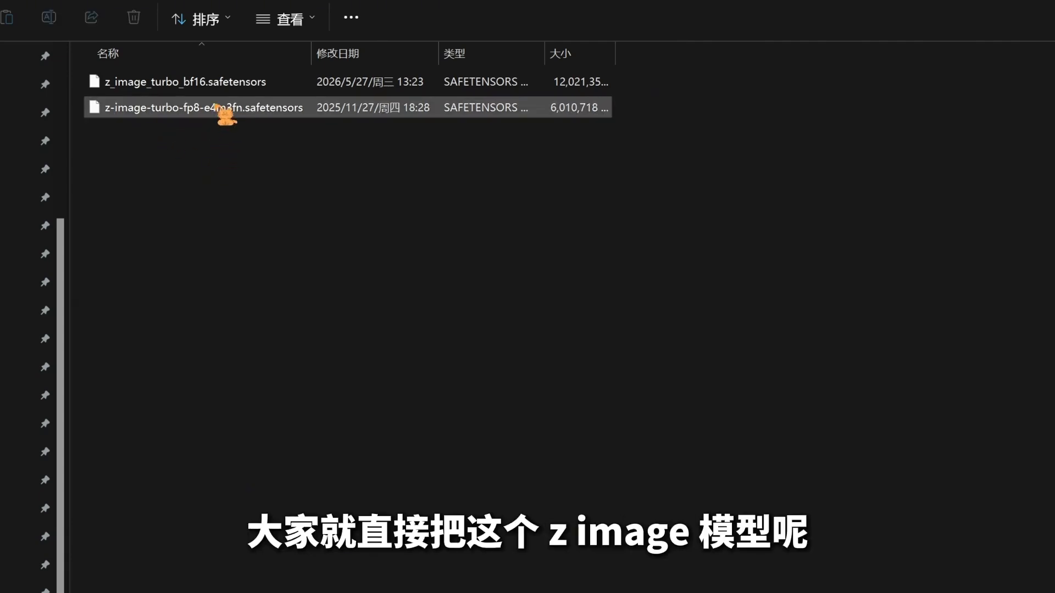
left_click(222, 113)
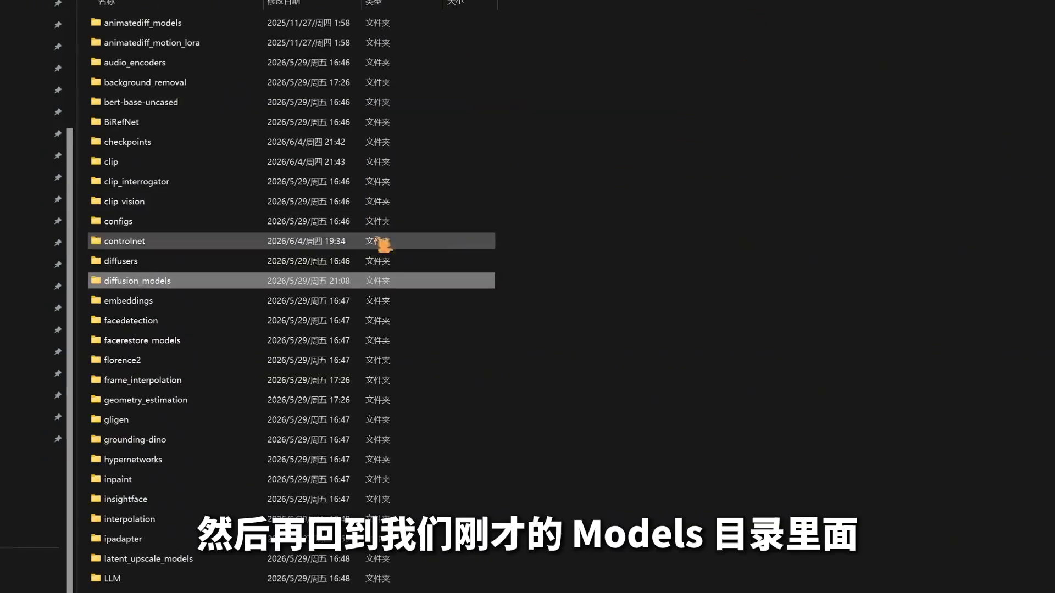
- From the models folder, open text_encoders and select the qwen_3_4b.safetensors file
left_click(517, 254)
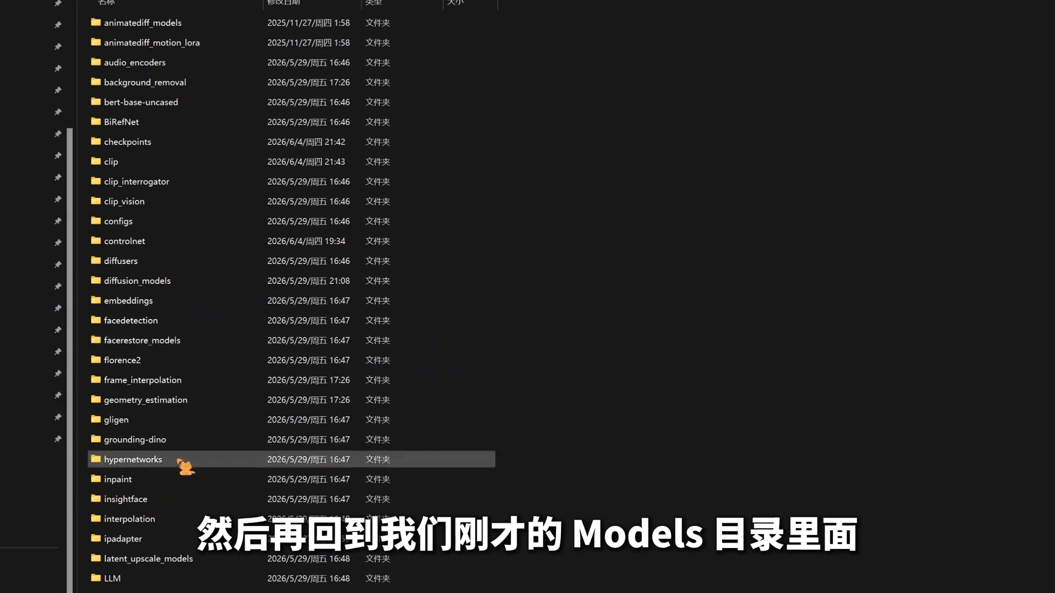
scroll(205, 424, "down", 2)
scroll(228, 167, "down", 4)
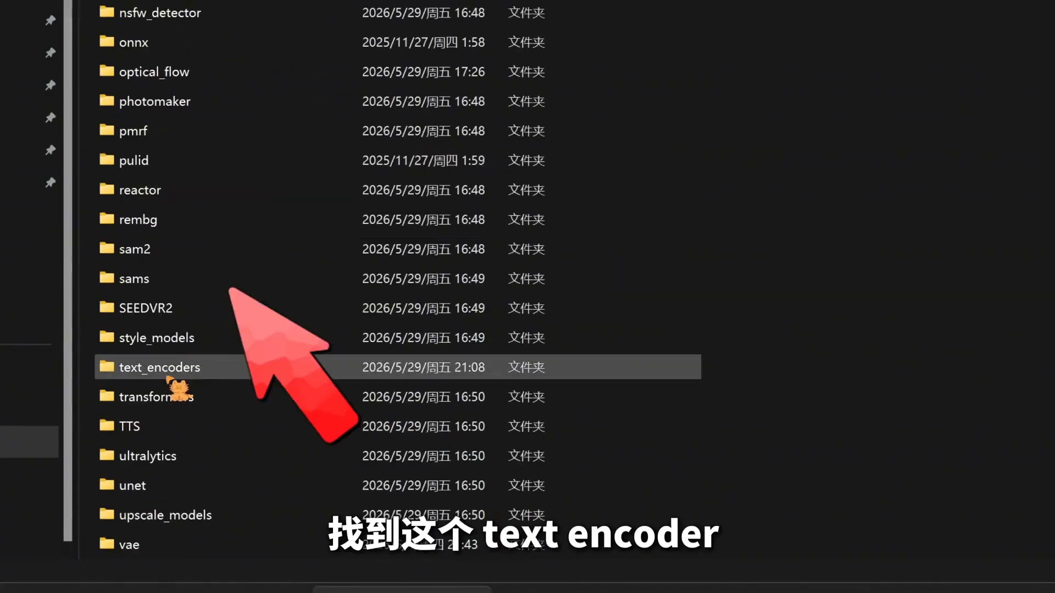
double_click(168, 377)
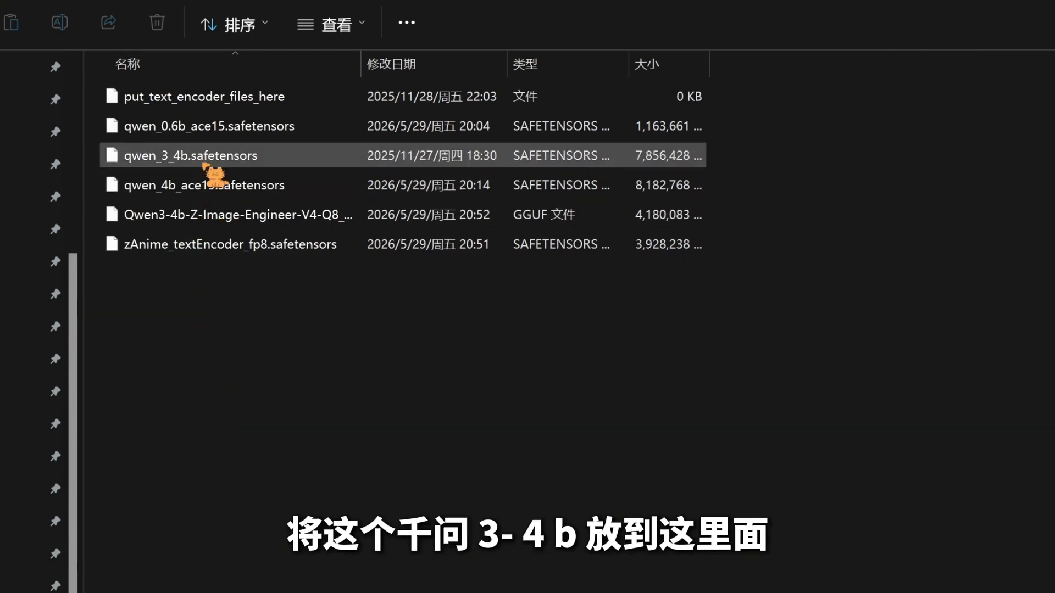
left_click(203, 164)
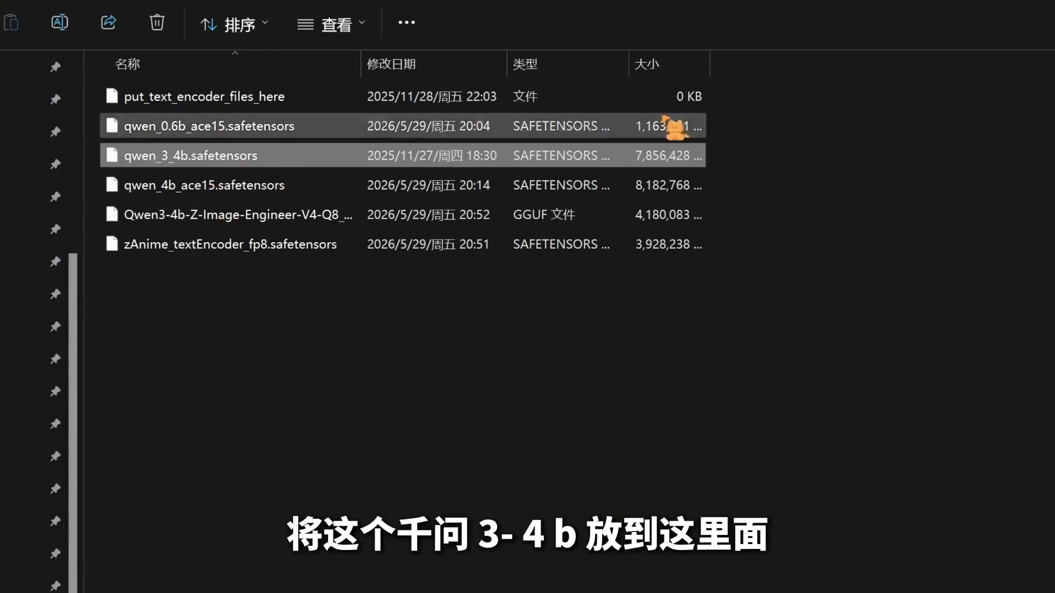
- Go back up to the models folder, open the vae folder and select the ae.sft file
key("alt+Up")
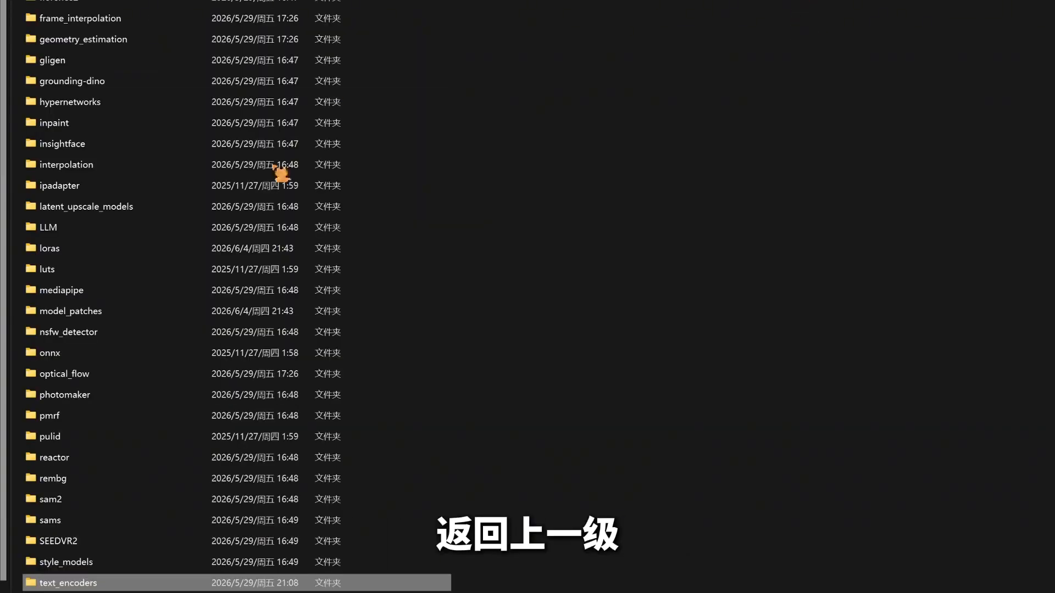
scroll(137, 400, "down", 3)
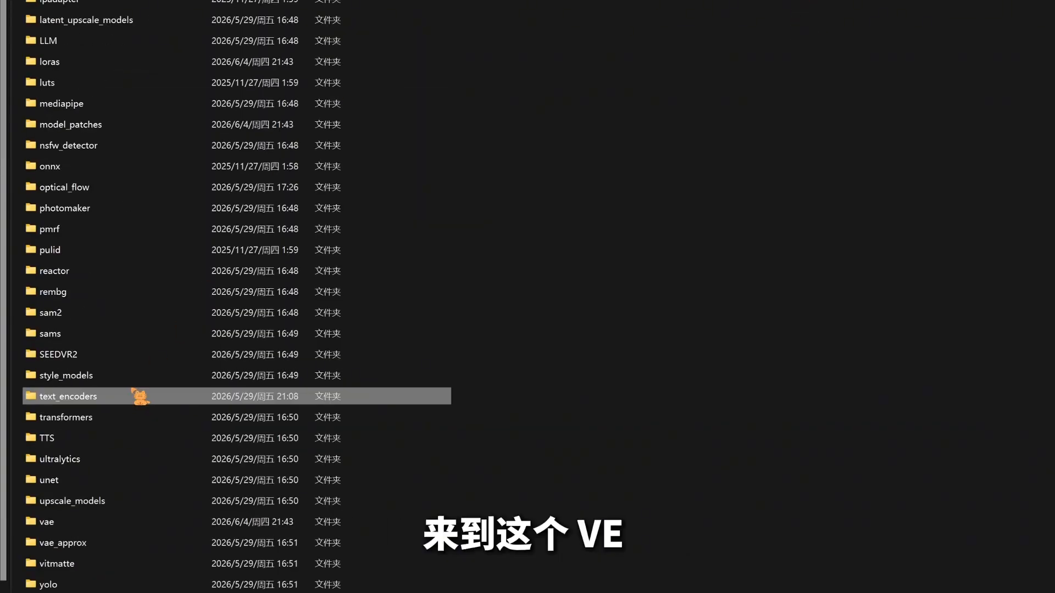
double_click(137, 520)
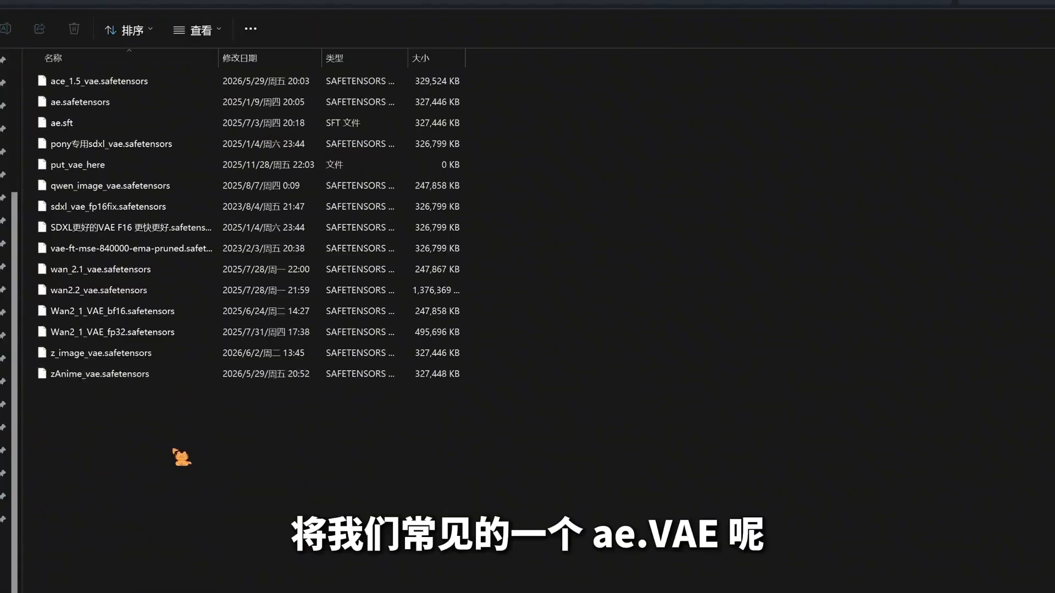
left_click(112, 129)
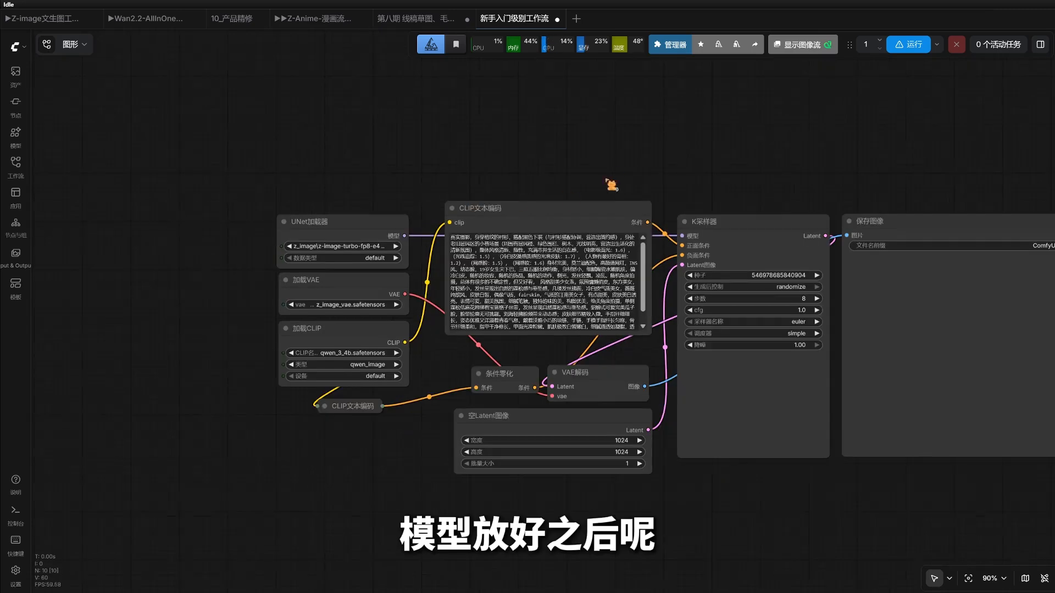
- Return to ComfyUI and check the model selection of the UNet加载器 node
scroll(603, 165, "up", 1)
left_click(344, 217)
left_click(342, 242)
left_click(407, 192)
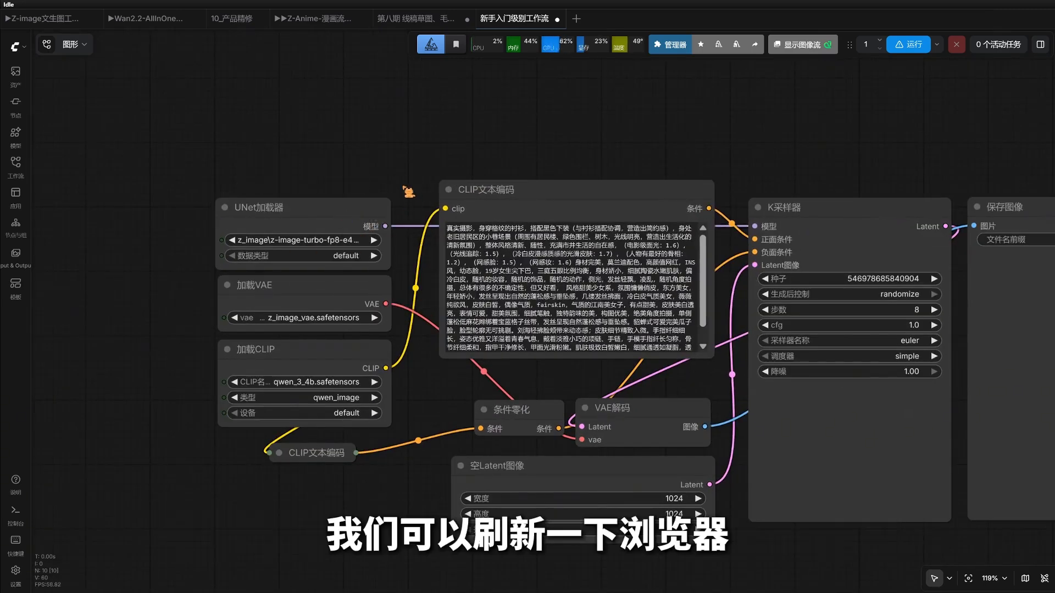
- Survey the whole workflow, selecting the UNet加载器, 加载VAE, 加载CLIP, CLIP文本编码, K采样器 and 保存图像 nodes one after another
scroll(434, 178, "down", 1)
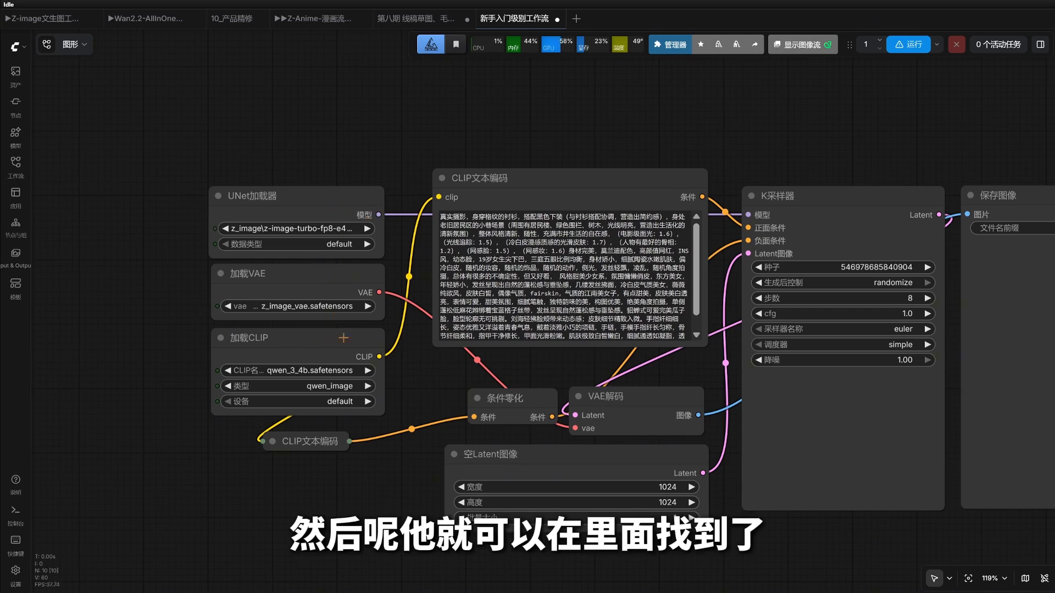
scroll(397, 226, "down", 2)
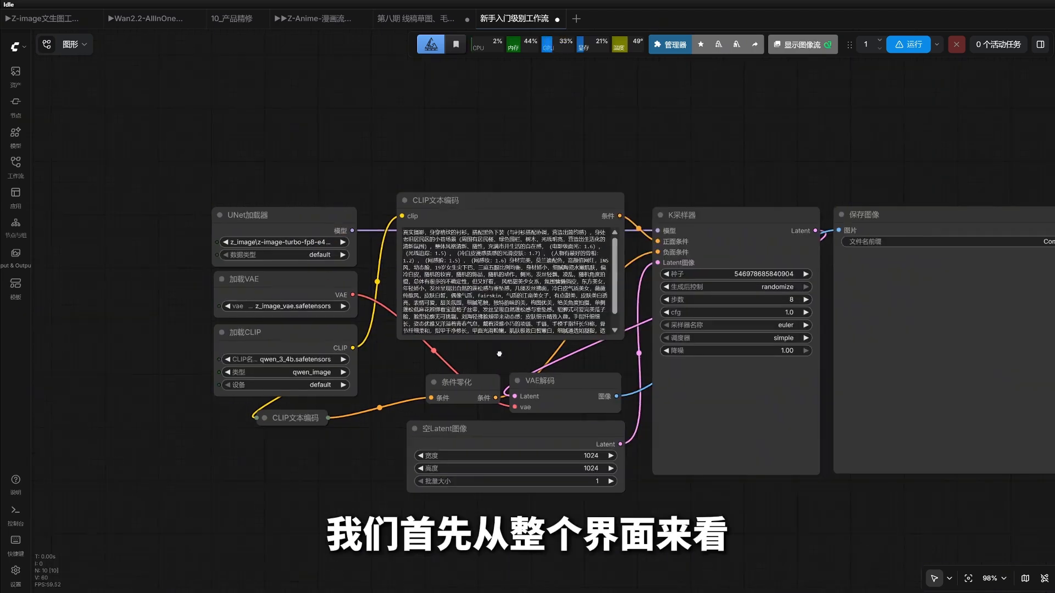
left_click_drag(512, 357, 481, 352)
scroll(481, 351, "down", 1)
left_click(225, 230)
left_click(240, 289)
left_click(235, 329)
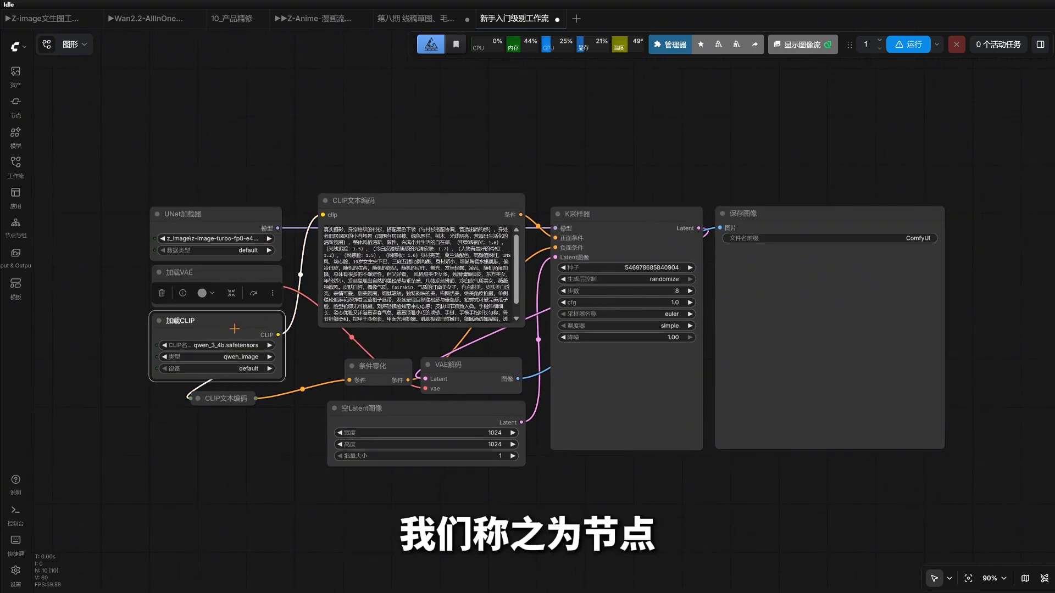
left_click(411, 220)
left_click(663, 248)
left_click(768, 264)
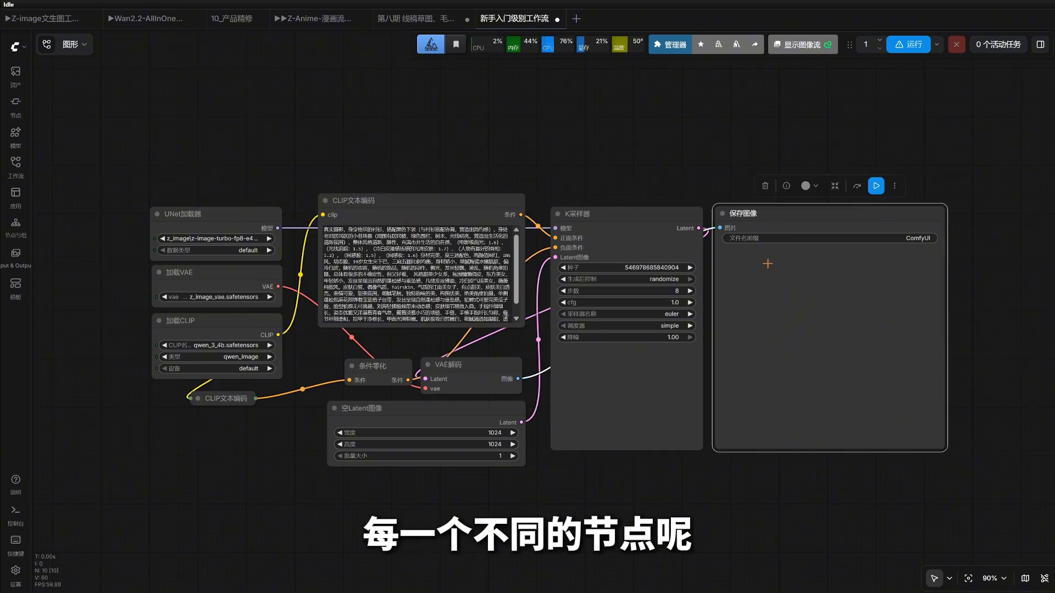
left_click(618, 235)
left_click(458, 214)
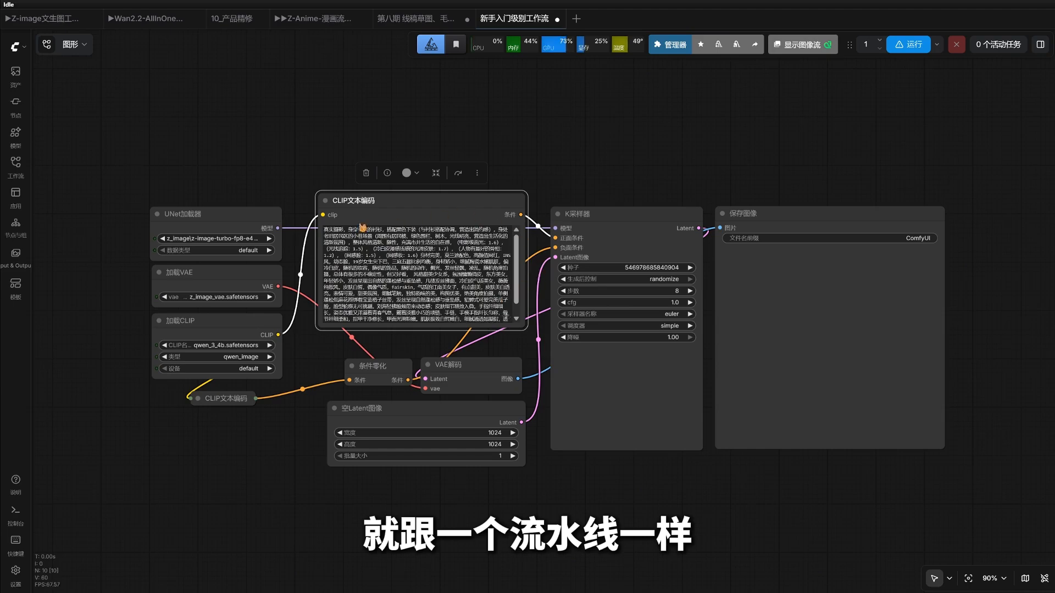
- Inspect the three loader nodes in turn, UNet加载器, 加载CLIP and 加载VAE, and clear the selection
left_click(250, 227)
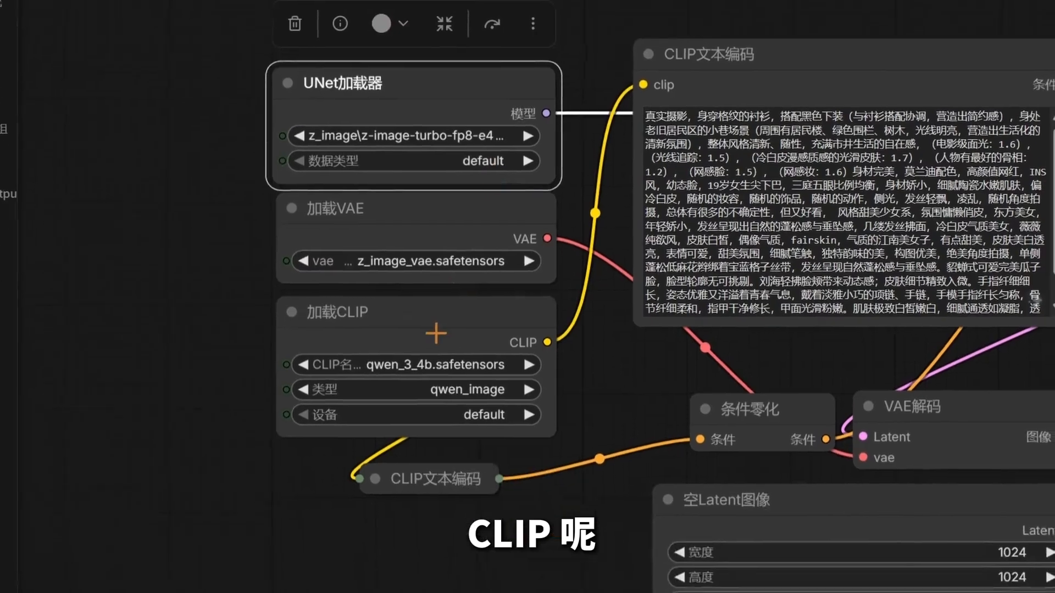
left_click(449, 400)
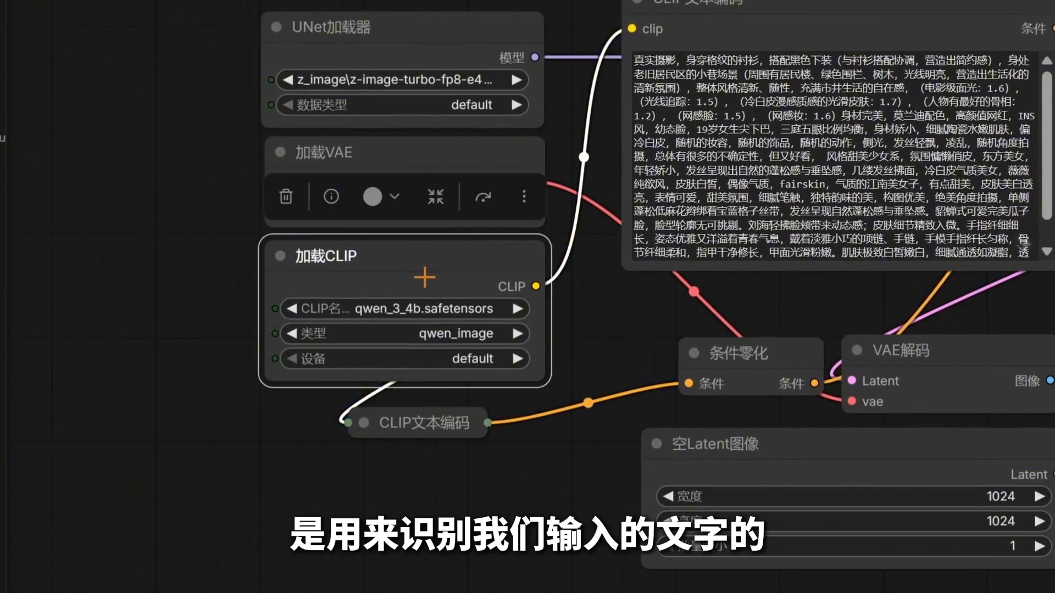
left_click(445, 160)
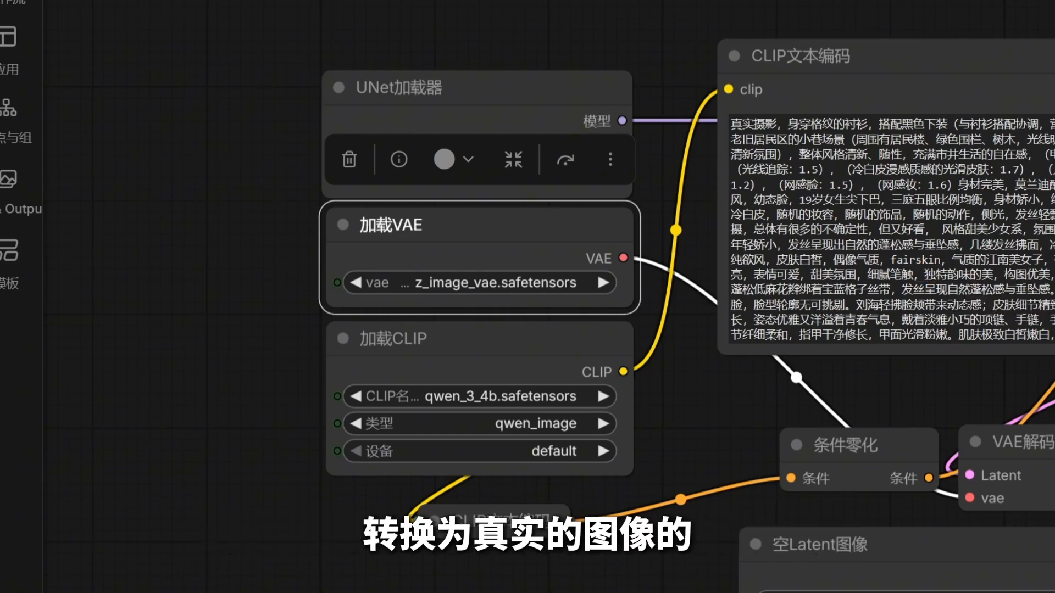
key("Escape")
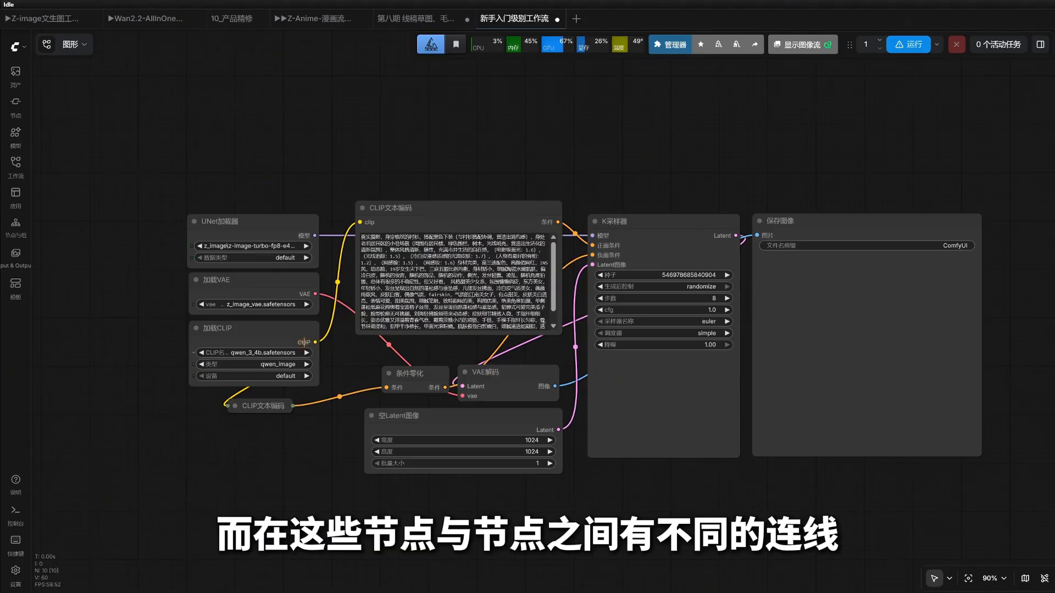
- Examine the link from the CLIP output of 加载CLIP to the clip input of the CLIP文本编码 node
left_click(301, 339)
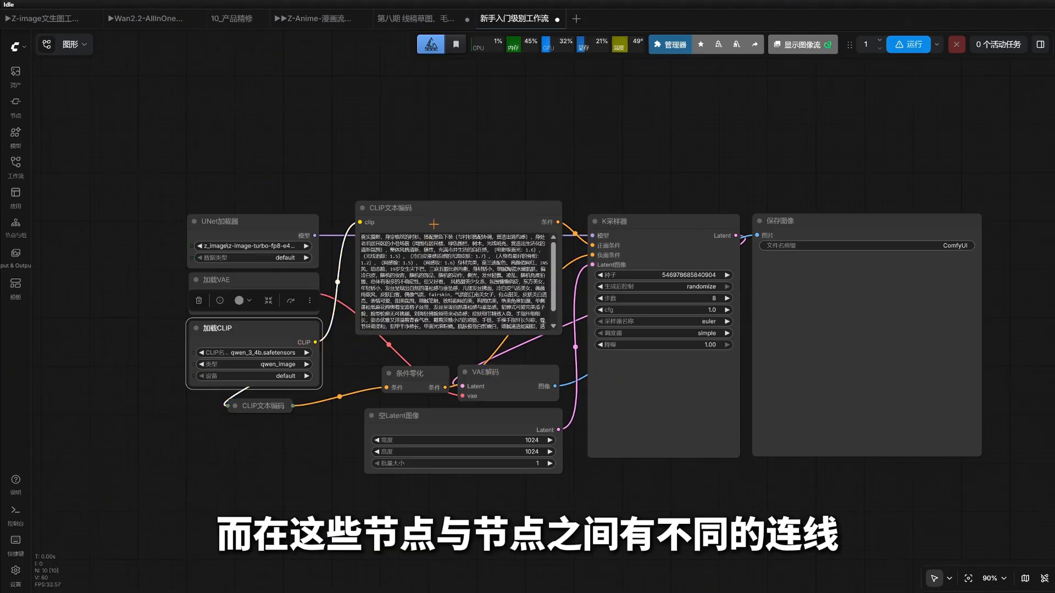
left_click(459, 247)
left_click(556, 189)
scroll(615, 164, "up", 2)
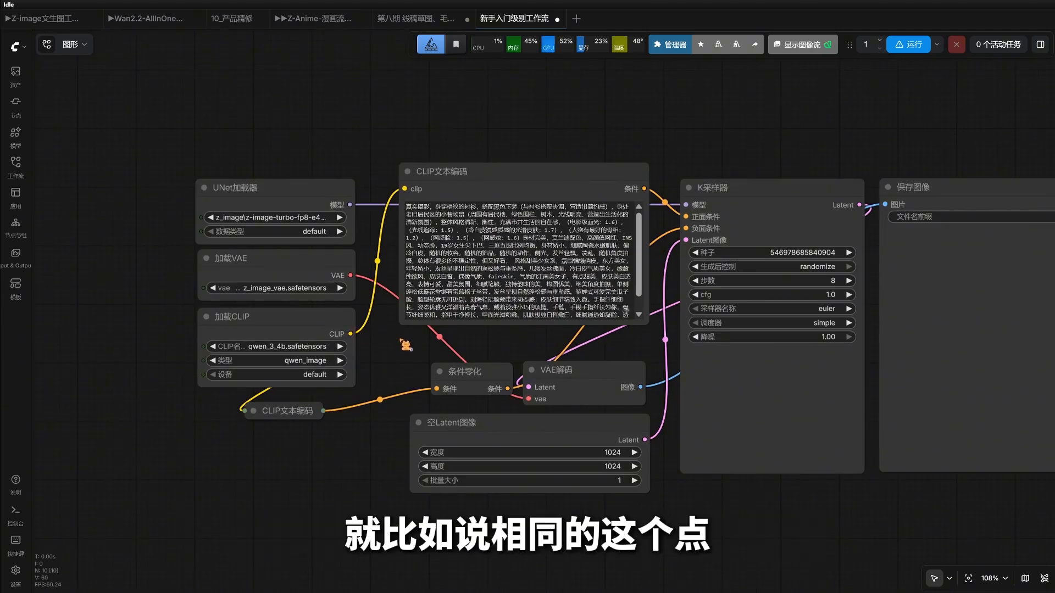
scroll(404, 351, "up", 1)
scroll(353, 351, "up", 2)
scroll(351, 352, "up", 1)
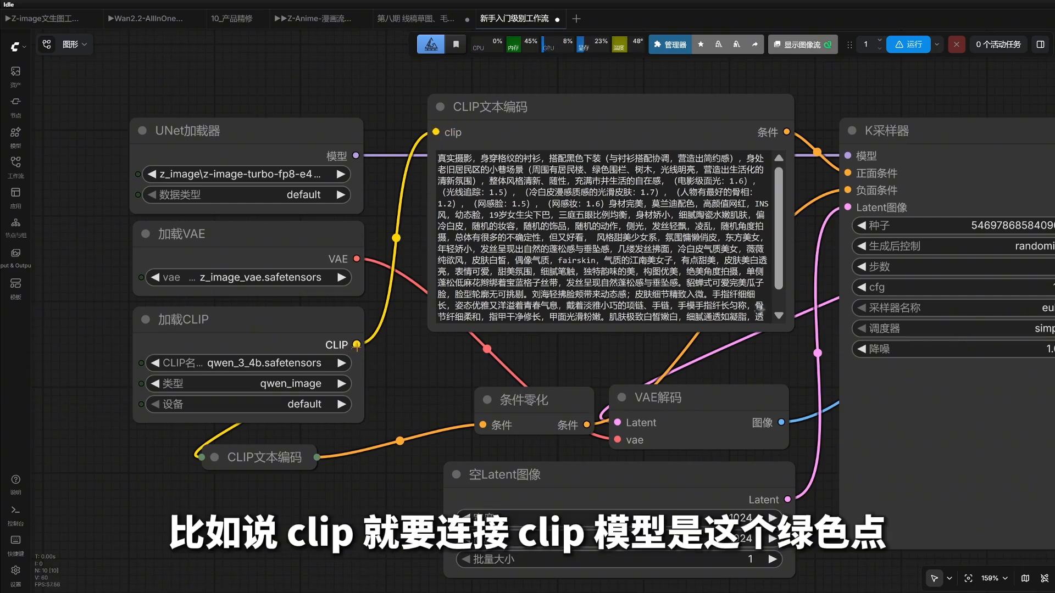
- Follow the 模型 link from UNet加载器 to the matching input on K采样器, comparing the order of the nodes
left_click_drag(374, 158, 321, 230)
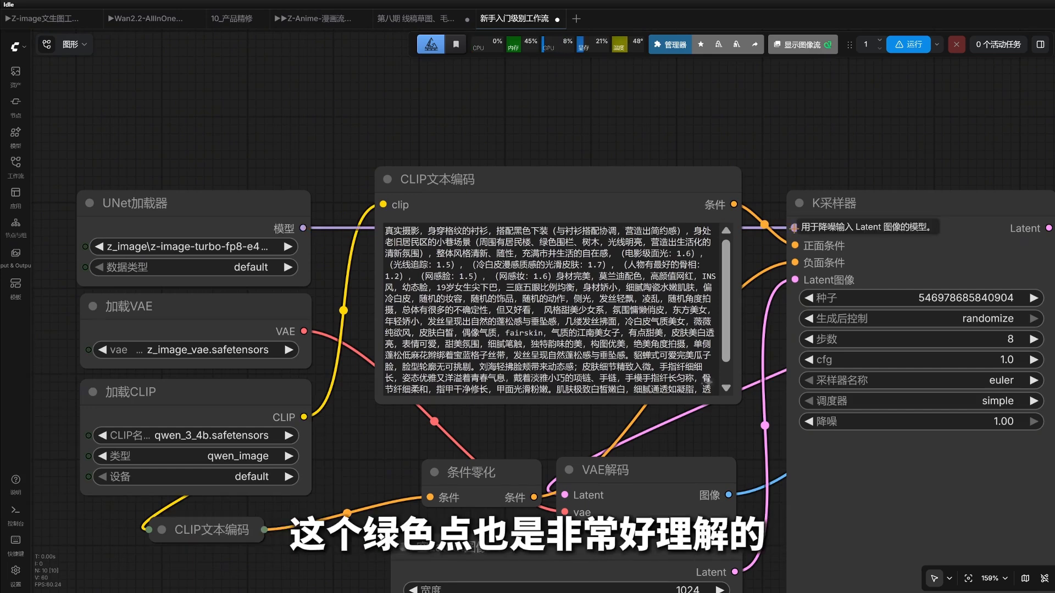
left_click_drag(777, 190, 731, 147)
scroll(621, 208, "down", 2)
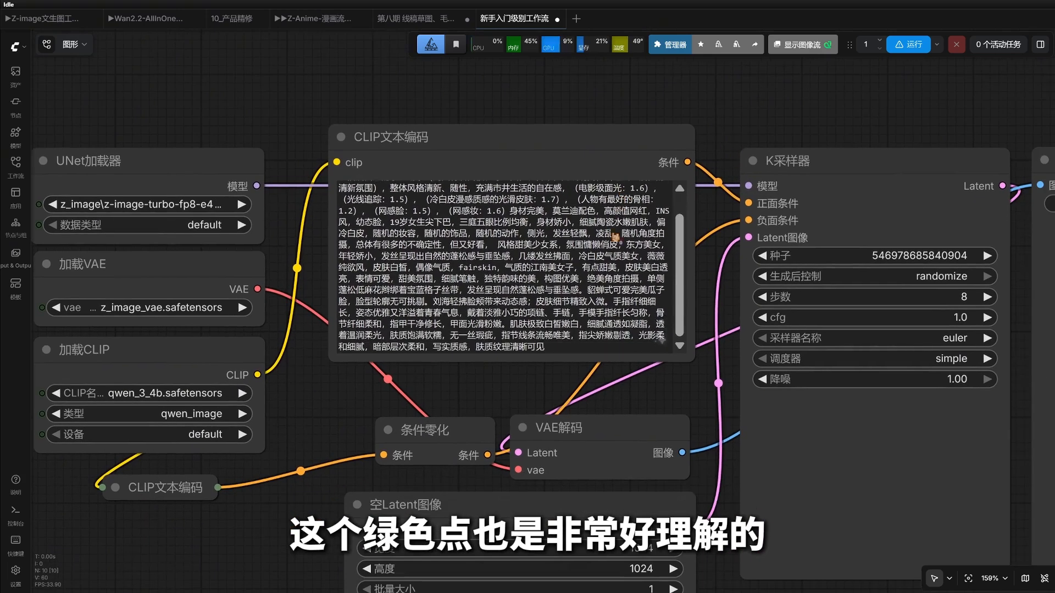
scroll(728, 225, "down", 3)
left_click_drag(715, 210, 710, 197)
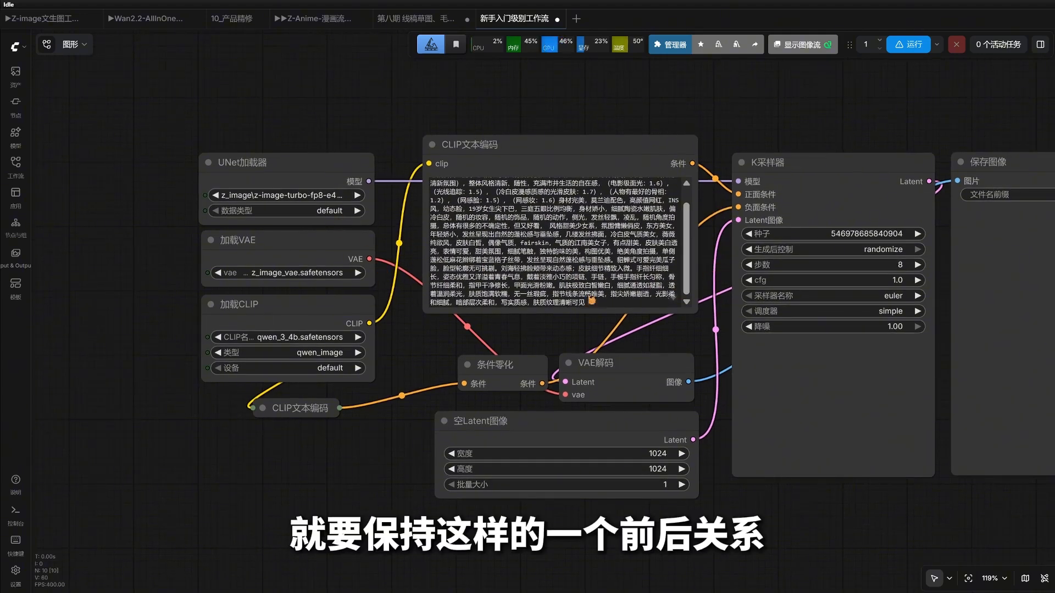
left_click_drag(719, 135, 667, 144)
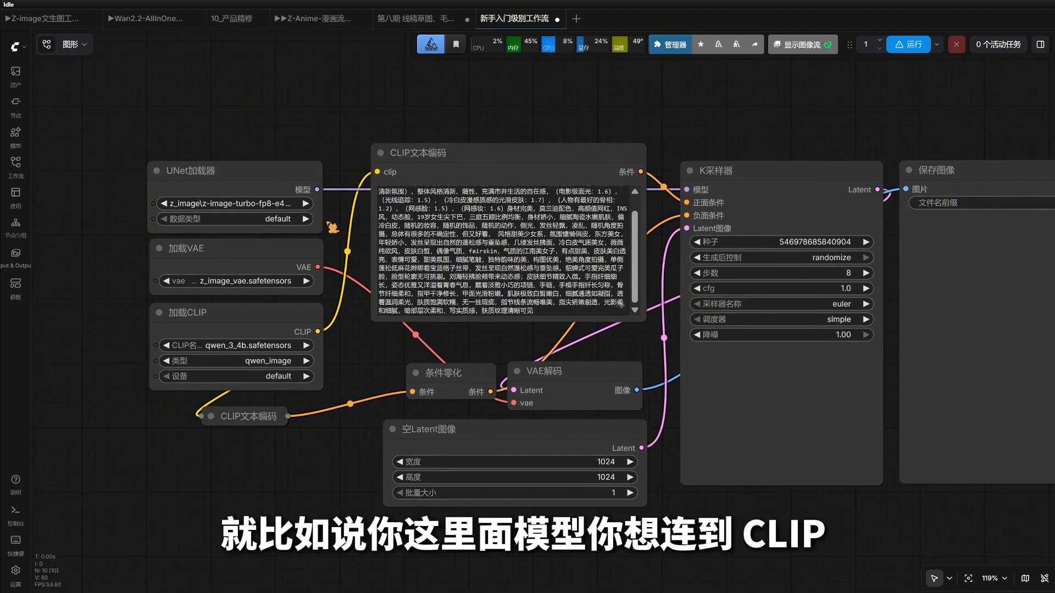
- Try to connect the 模型 output of UNet加载器 to the clip input of CLIP文本编码, then select UNet加载器
left_click_drag(317, 189, 380, 167)
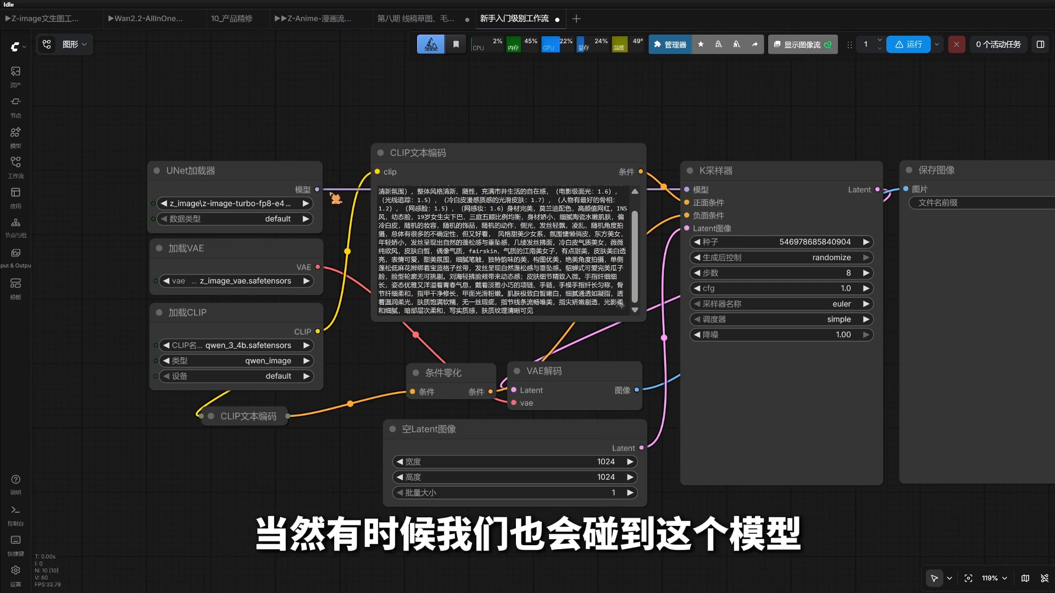
left_click_drag(317, 189, 417, 172)
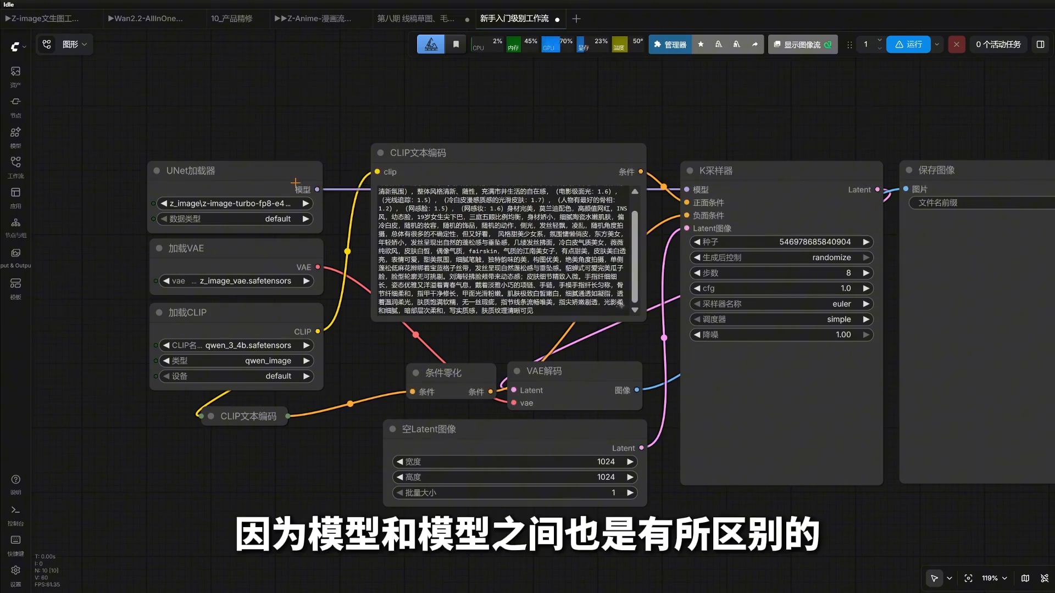
left_click(301, 187)
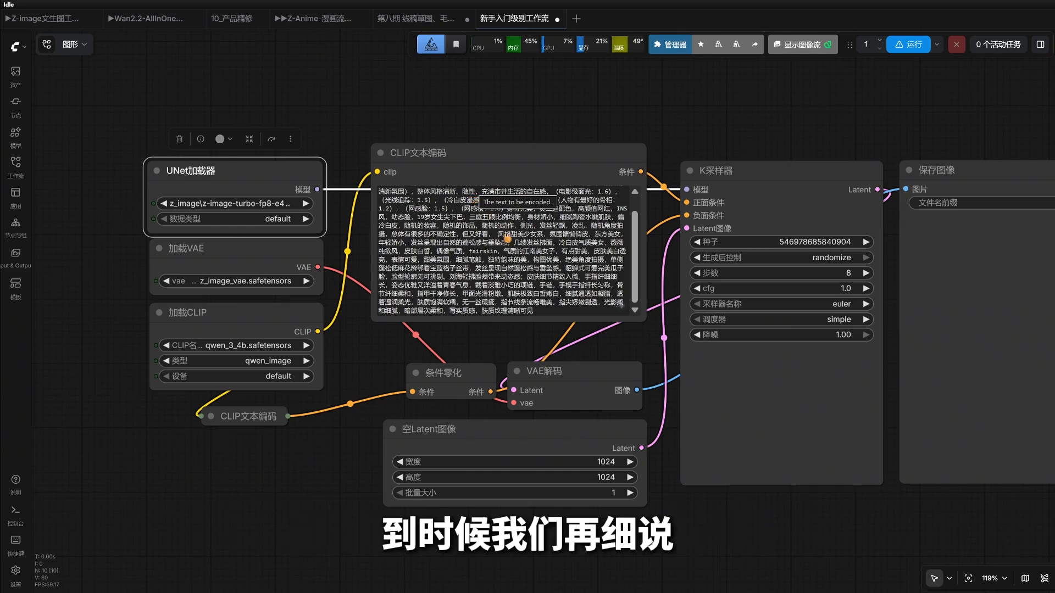
- Trace how the model passes from UNet加载器 to K采样器, selecting each of the two nodes
scroll(705, 168, "down", 1)
left_click_drag(709, 157, 658, 177)
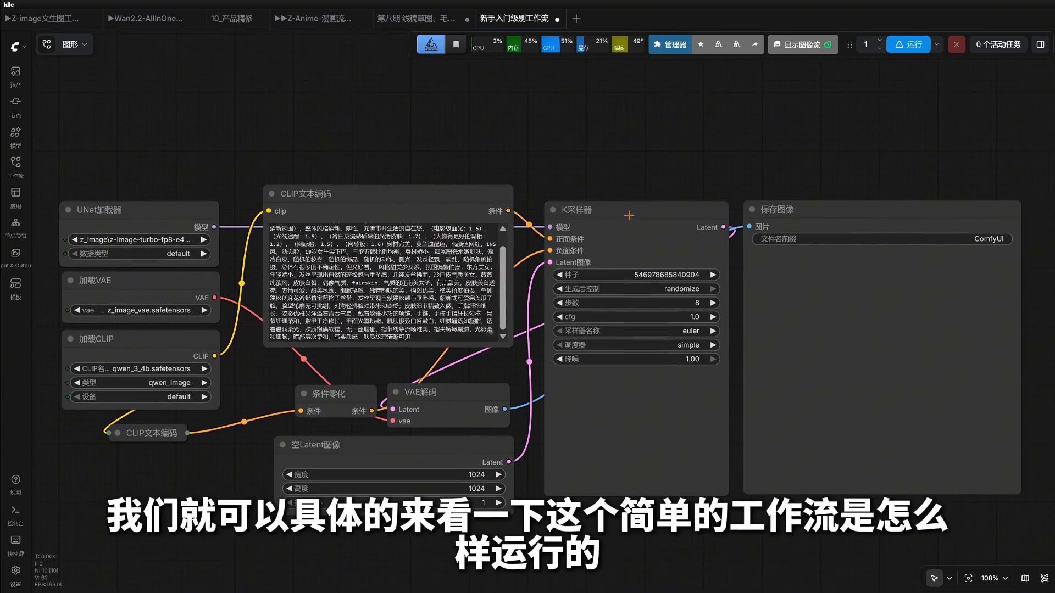
scroll(627, 213, "down", 1)
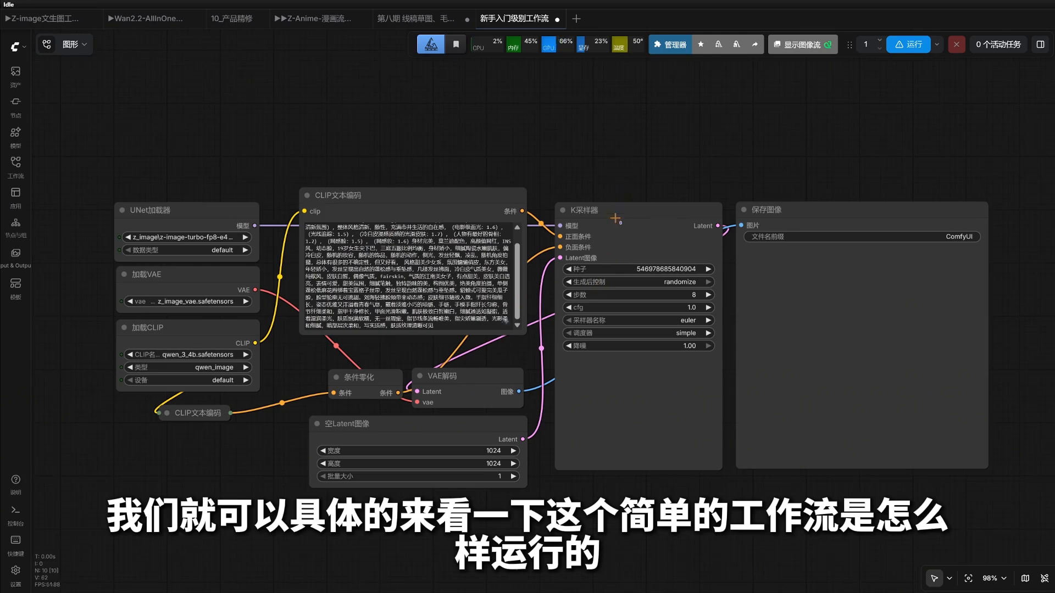
scroll(612, 181, "up", 5)
left_click(186, 228)
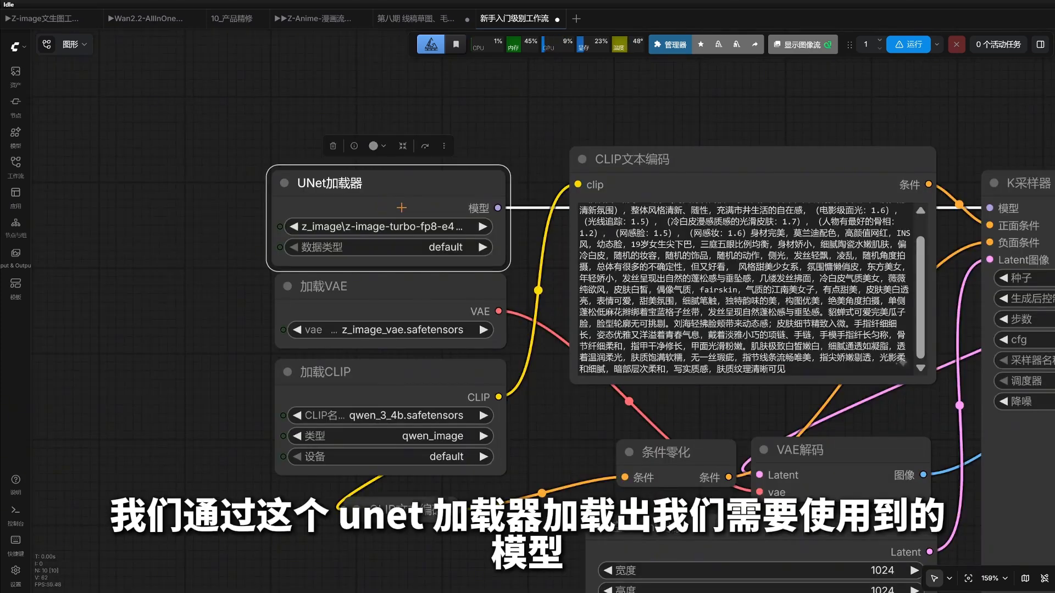
scroll(440, 208, "down", 3)
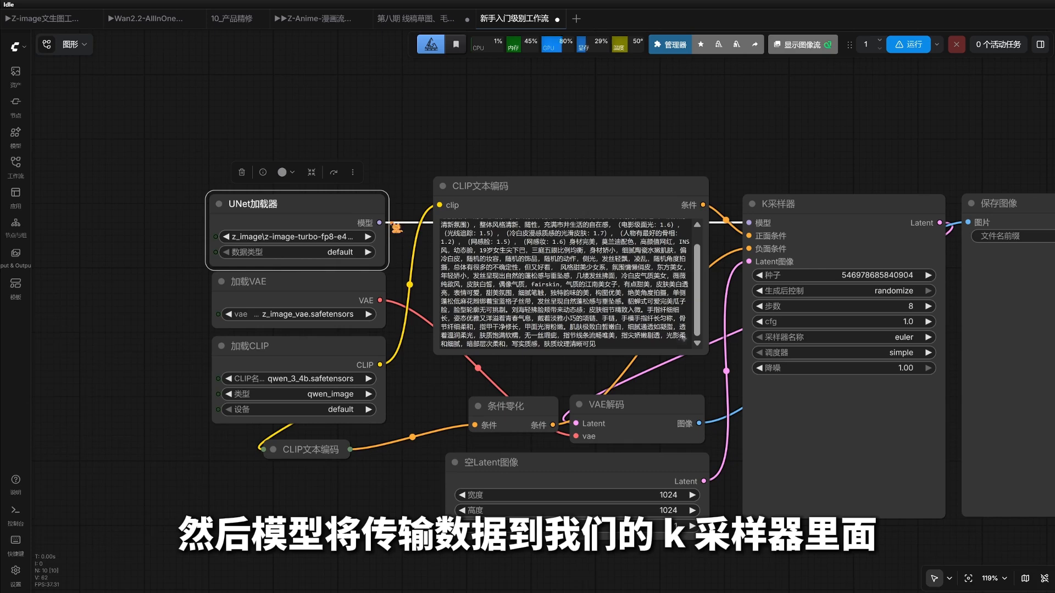
left_click(794, 216)
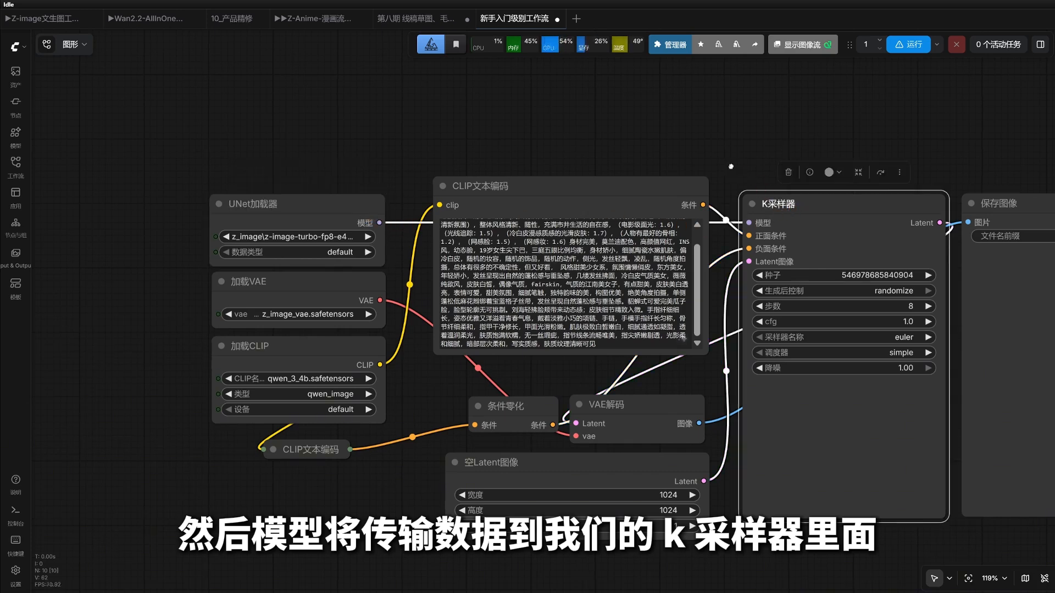
- Compare the roles of UNet加载器, K采样器 and the CLIP文本编码 prompt node by selecting them in turn
scroll(738, 166, "right", 3)
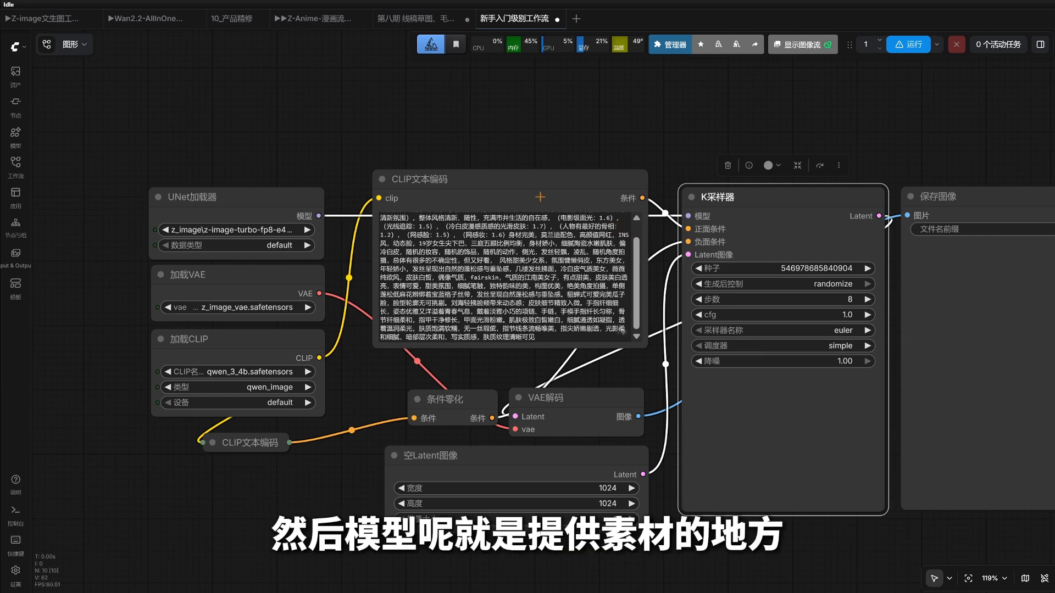
left_click(284, 214)
left_click(740, 219)
left_click(597, 203)
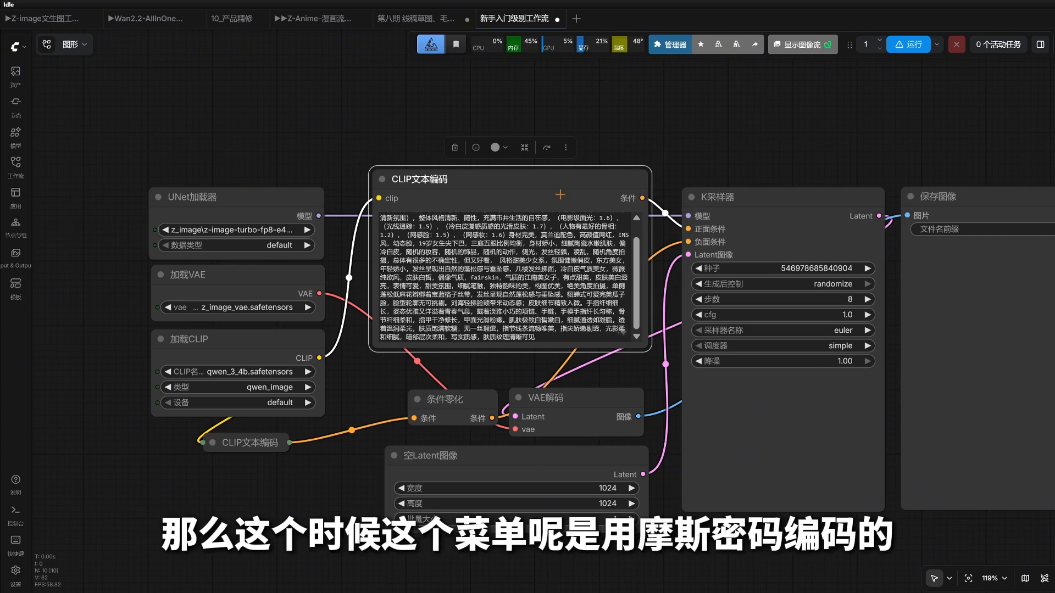
left_click_drag(627, 159, 637, 166)
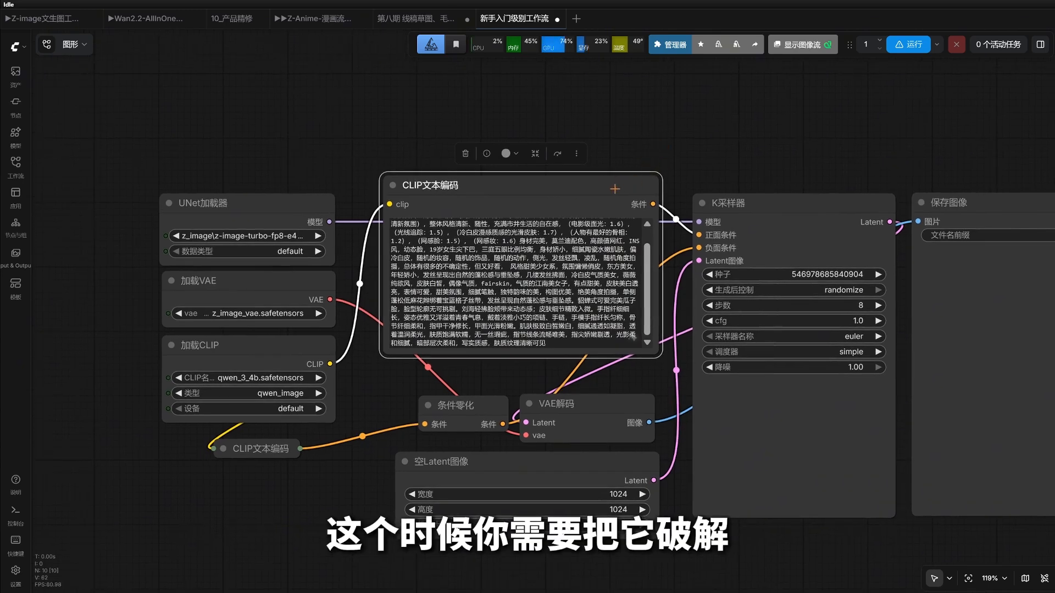
- Inspect the 加载CLIP text encoder node and read through the prompt in the CLIP文本编码 node it feeds
left_click(264, 361)
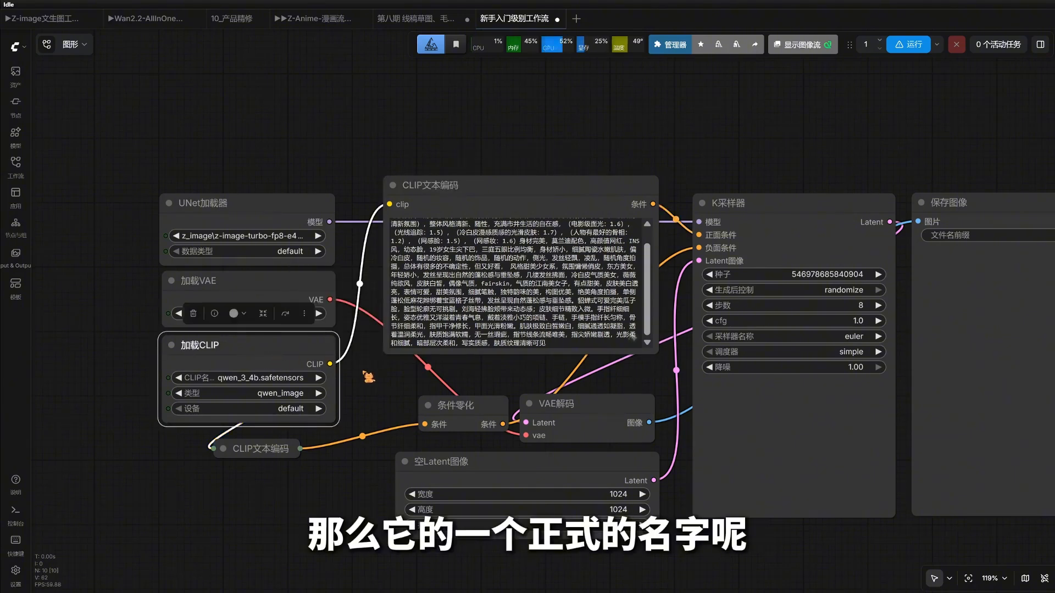
left_click_drag(363, 371, 374, 371)
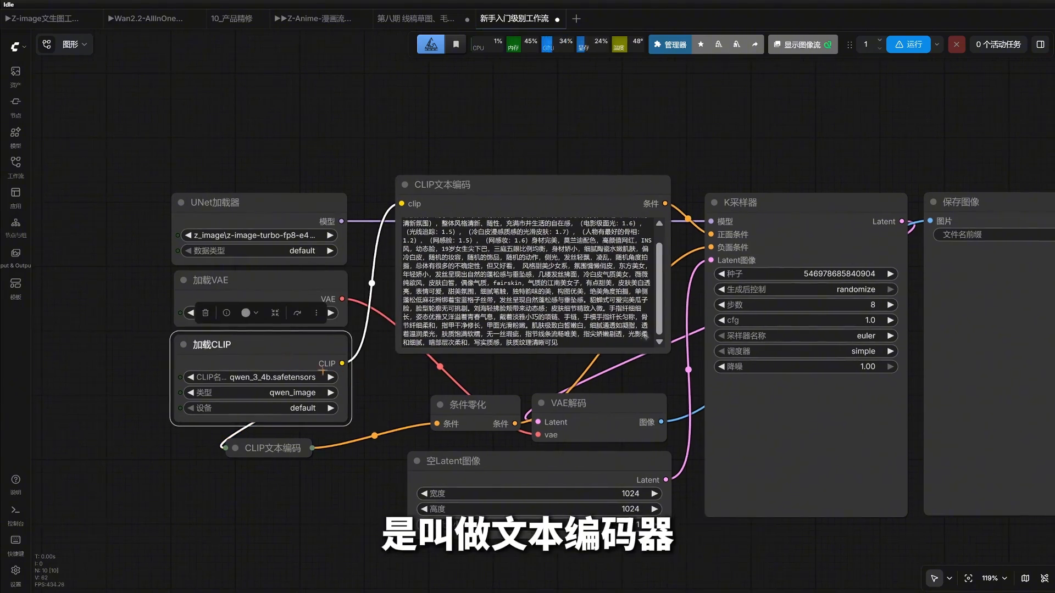
left_click(461, 286)
scroll(495, 275, "up", 1)
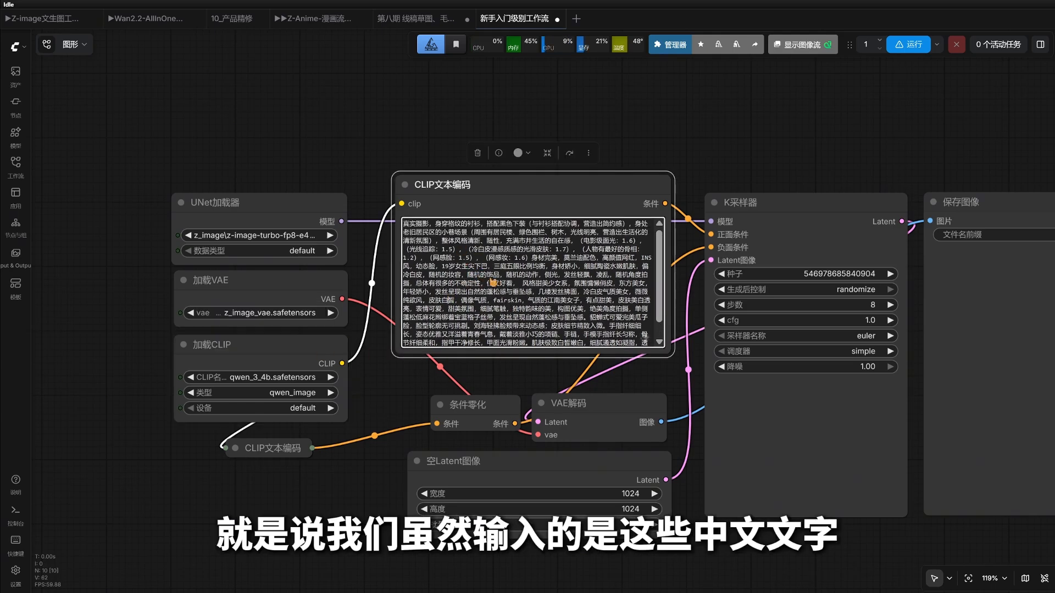
scroll(500, 290, "down", 1)
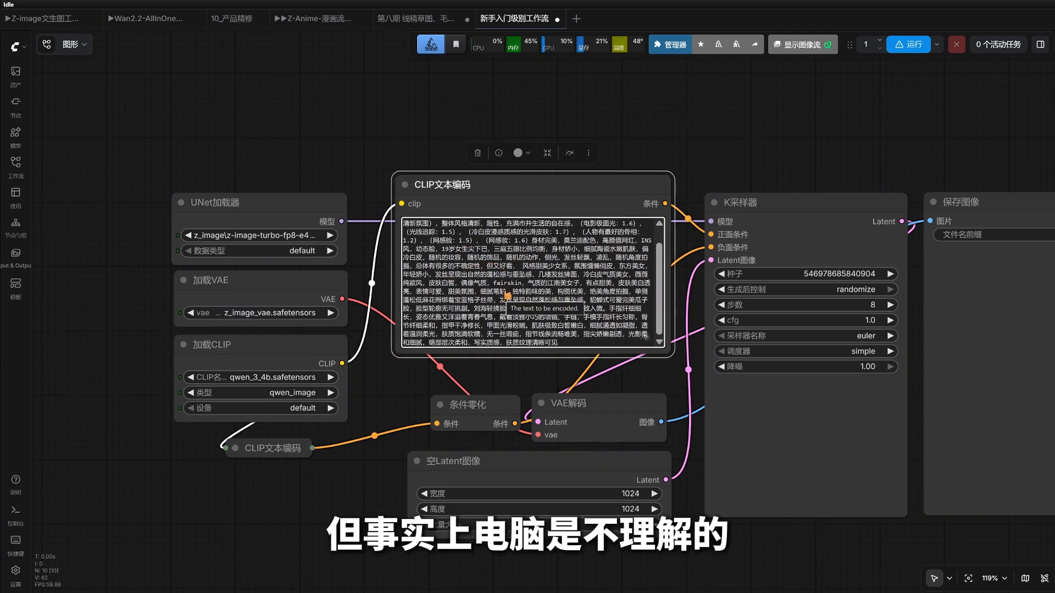
scroll(508, 296, "up", 1)
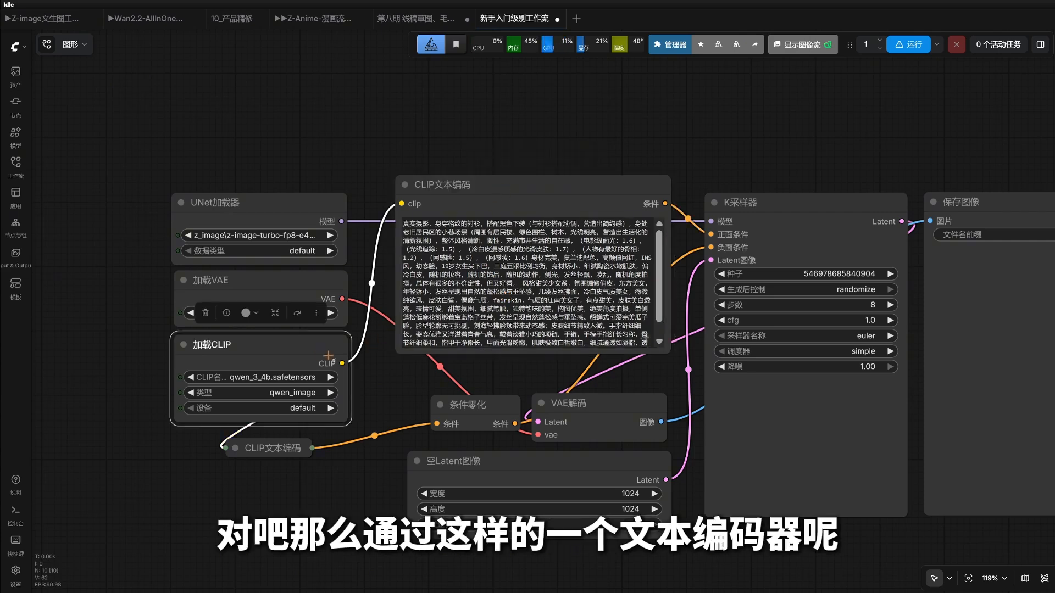
- Highlight part of the prompt in CLIP文本编码, check the K采样器 node it feeds, and view the 空Latent图像 node
left_click_drag(443, 236, 582, 325)
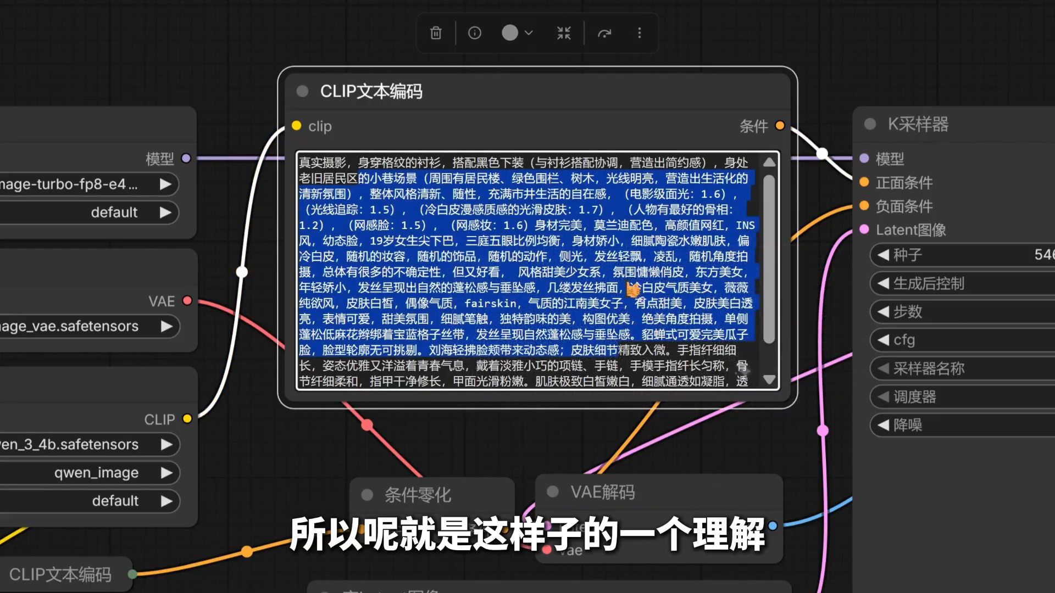
left_click(633, 288)
left_click(1015, 163)
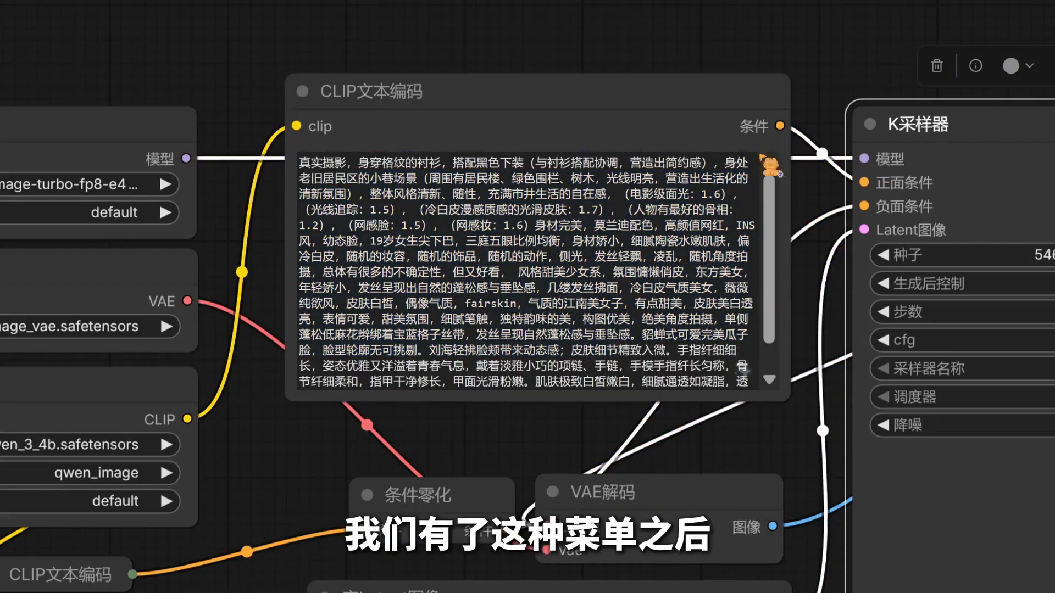
left_click(722, 110)
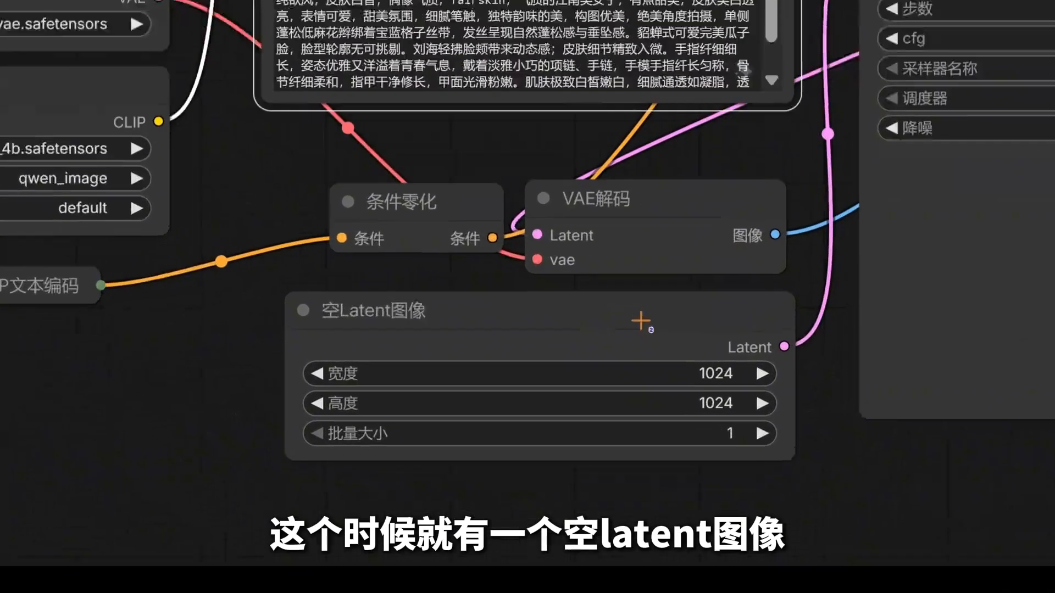
- Select 空Latent图像, K采样器 and 加载VAE in turn to trace their links, and view the 保存图像 node
left_click(486, 466)
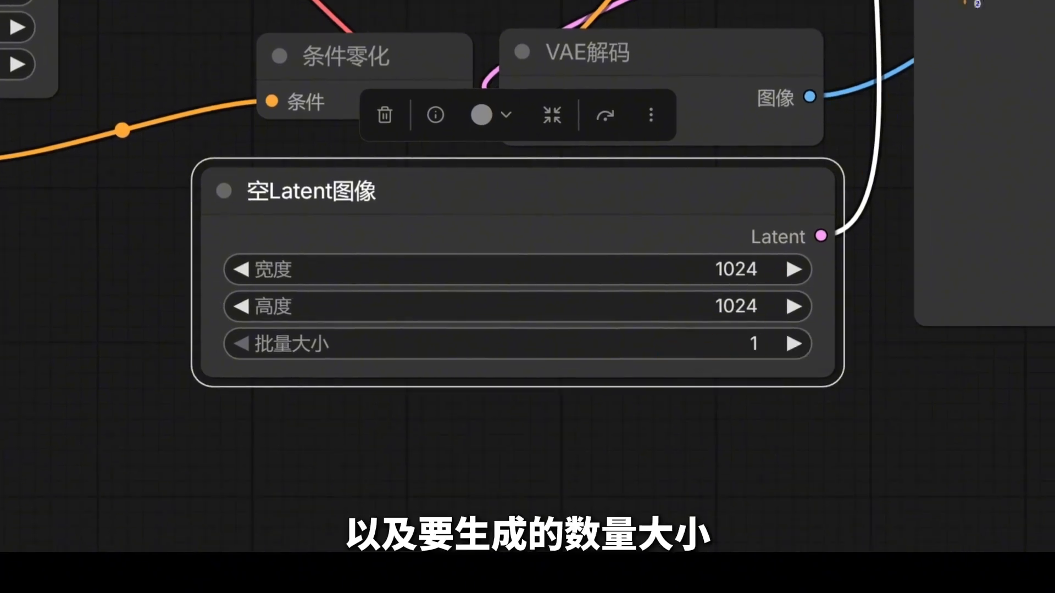
left_click(934, 209)
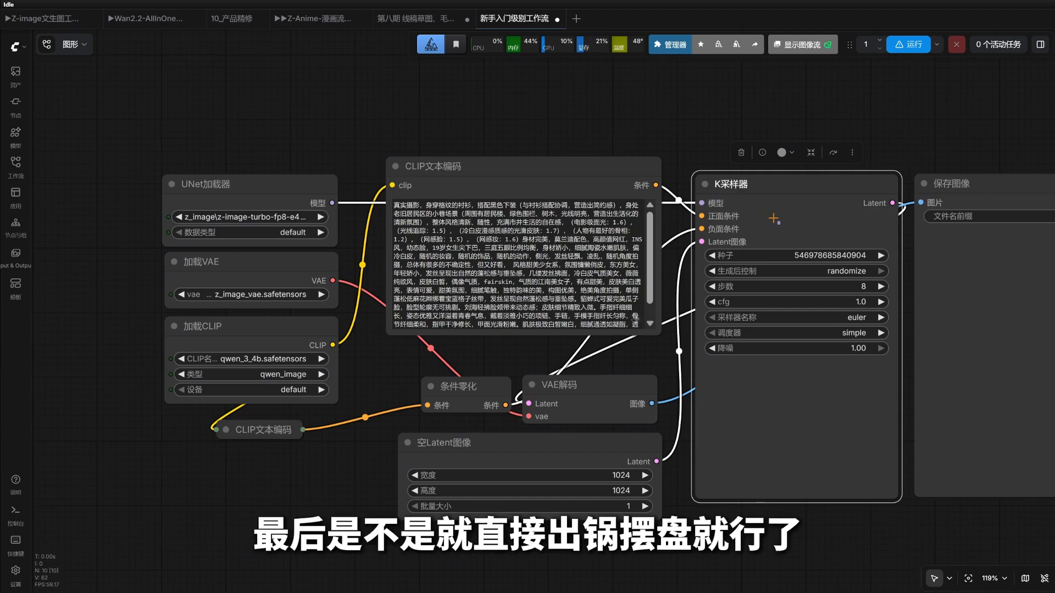
left_click(170, 278)
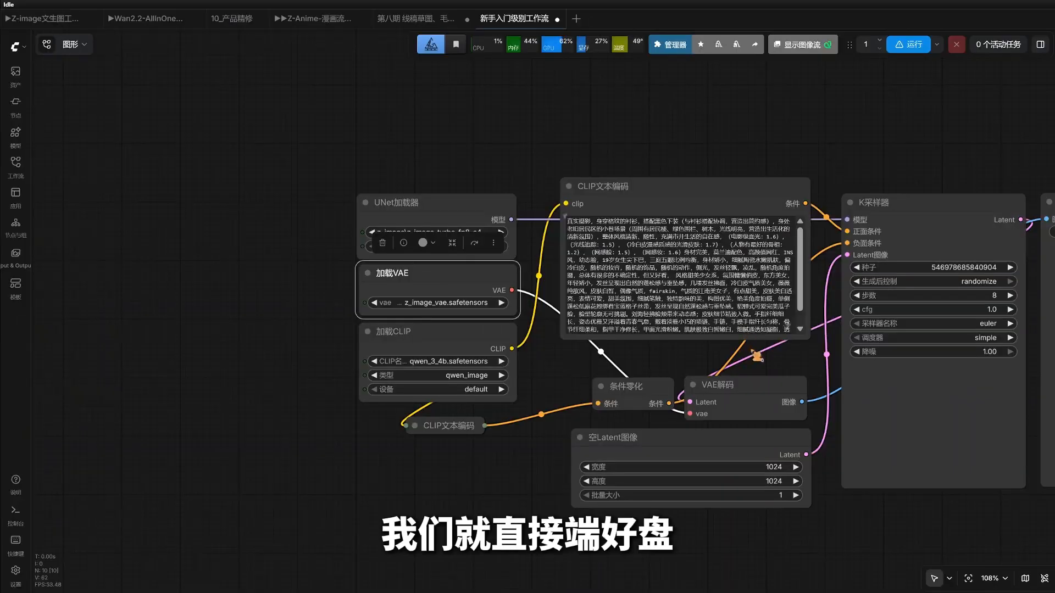
left_click_drag(757, 356, 663, 360)
scroll(663, 359, "up", 4)
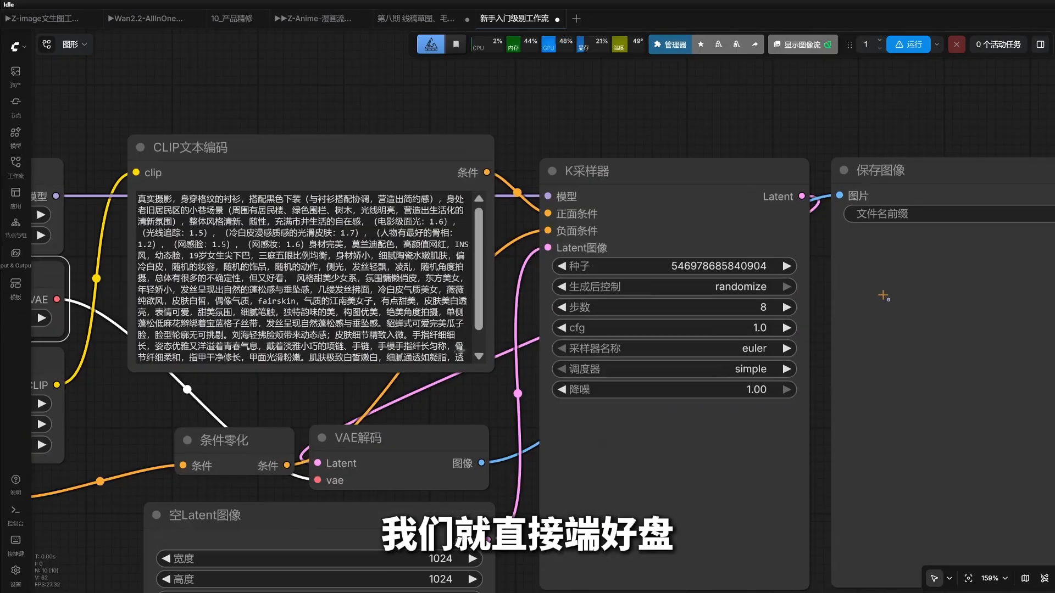
scroll(564, 254, "down", 4)
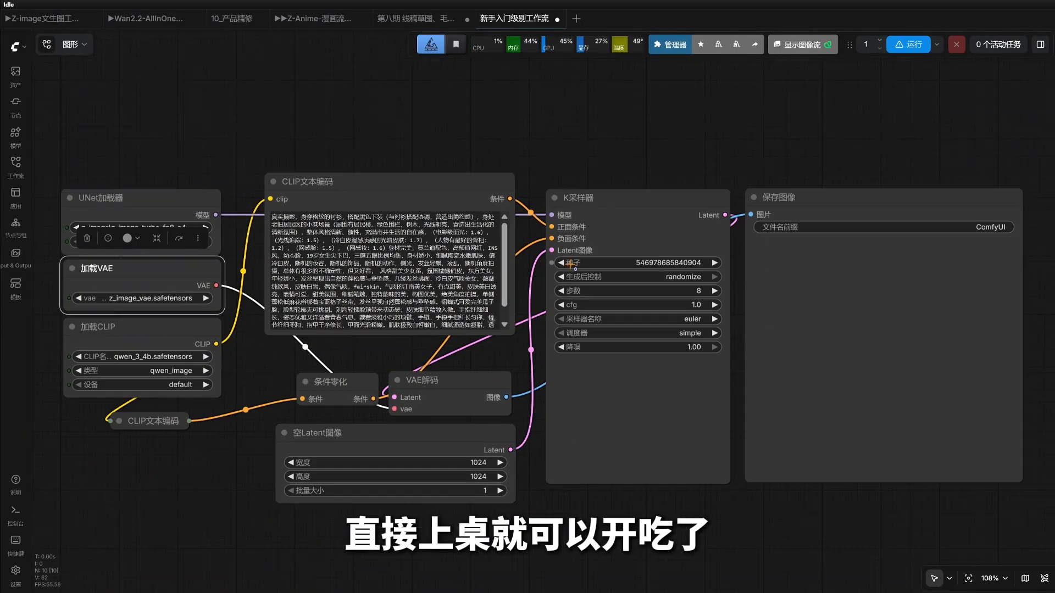
- Replace the whole prompt in the CLIP文本编码 node with 甜美少女 and run the workflow
left_click_drag(617, 172, 629, 155)
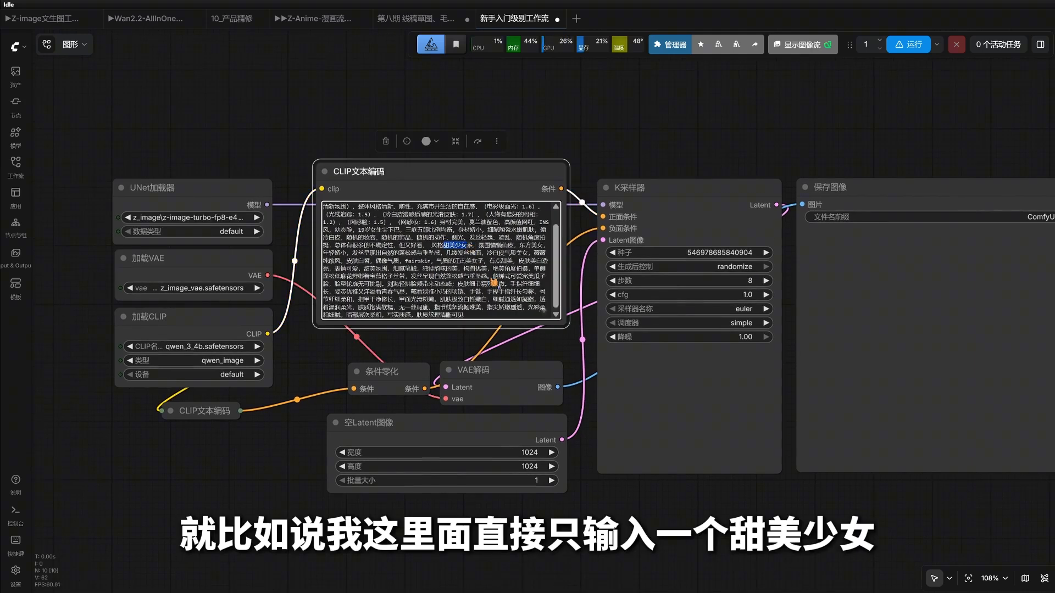
key("ctrl+a")
key("BackSpace")
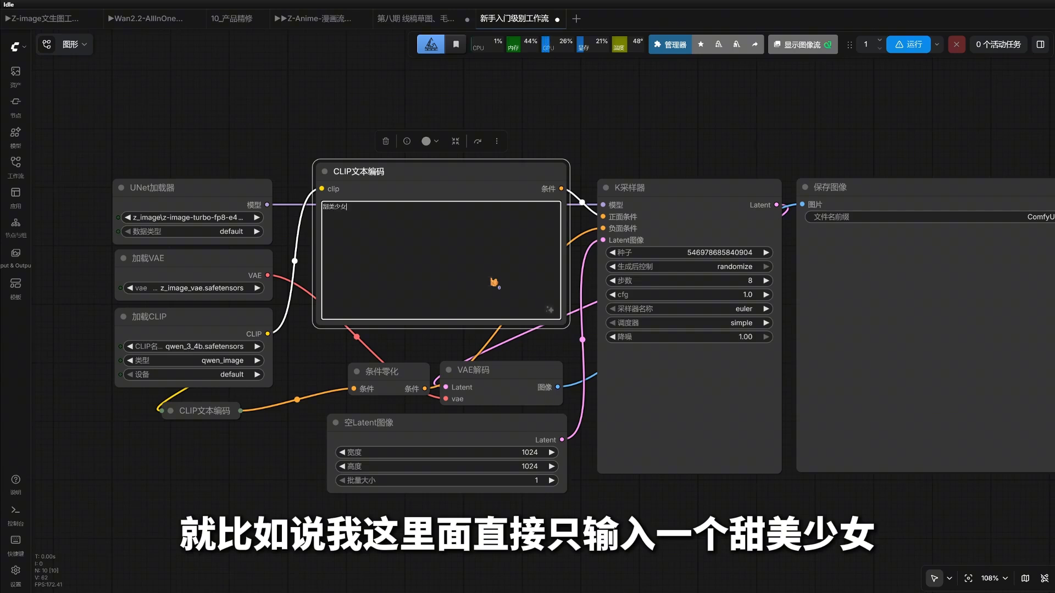
type("甜美少女")
left_click(771, 127)
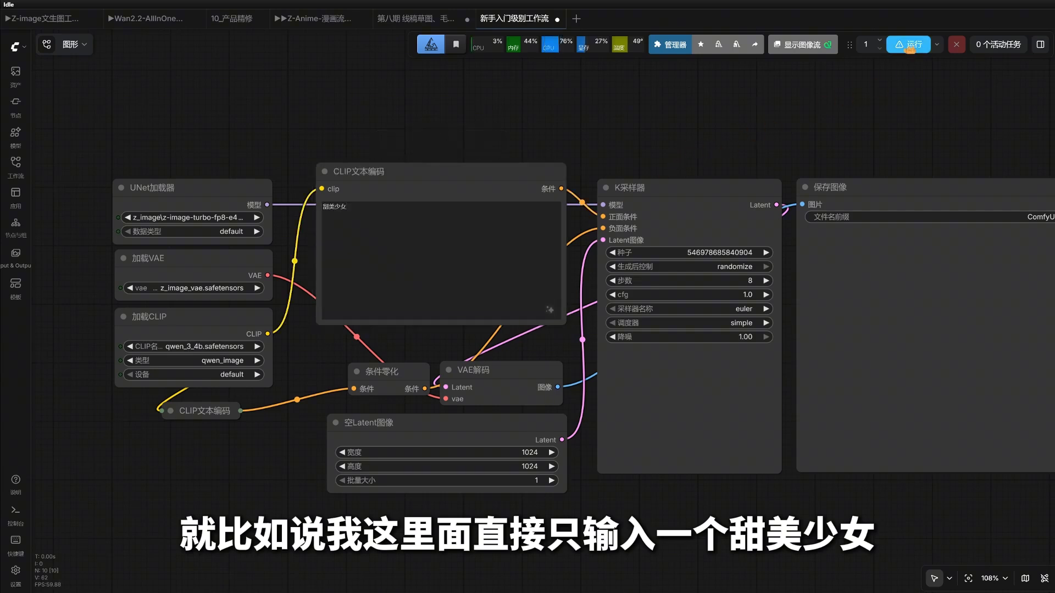
left_click(909, 44)
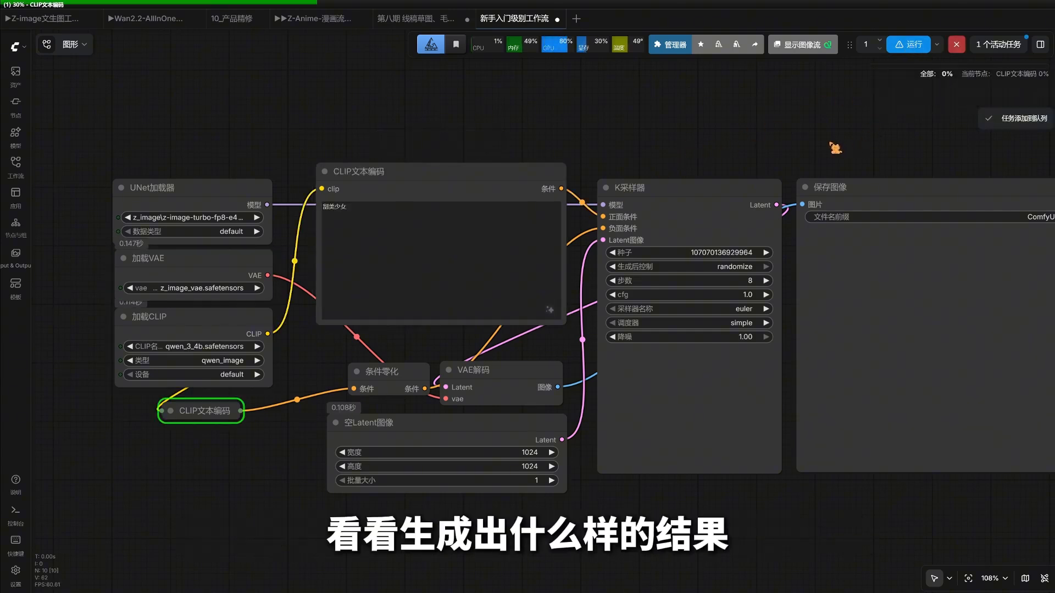
left_click_drag(819, 147, 811, 147)
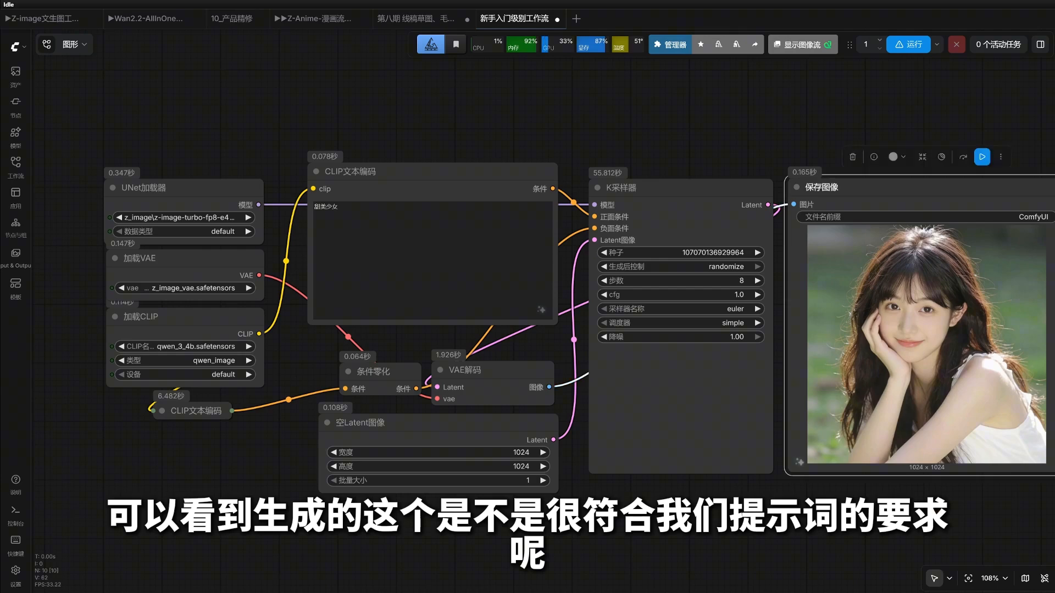
- Move the collapsed negative-prompt CLIP文本编码 node to just above 条件零化, directly under the positive prompt node
left_click_drag(824, 109, 663, 103)
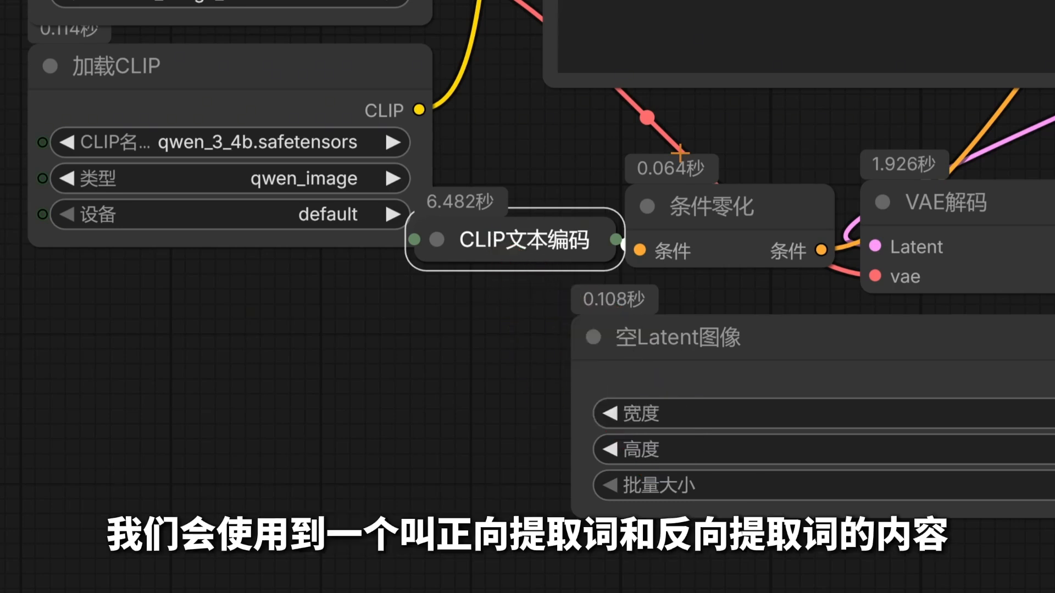
left_click_drag(529, 236, 691, 122)
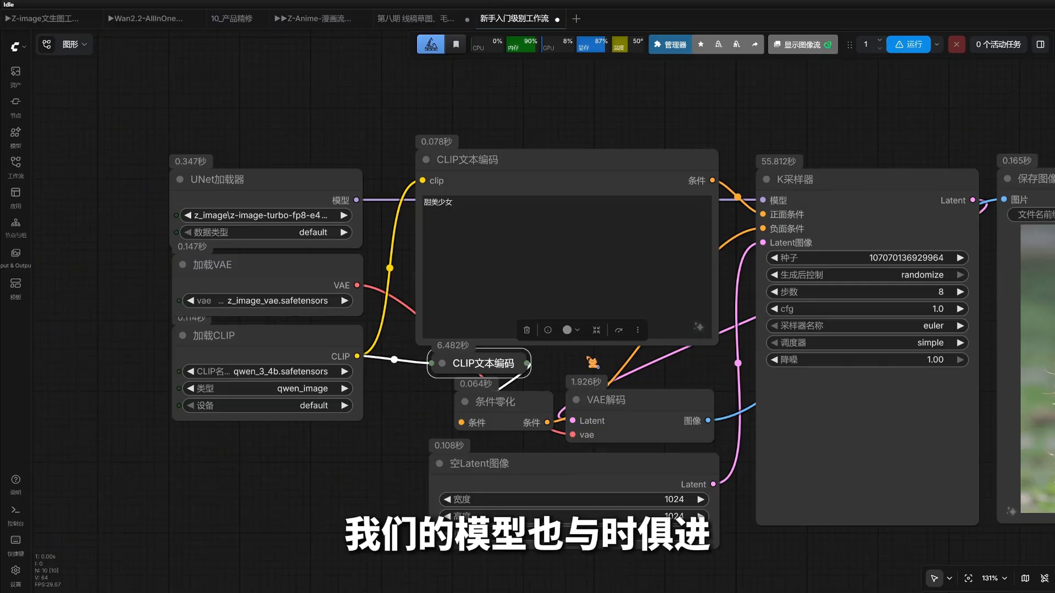
scroll(592, 363, "up", 1)
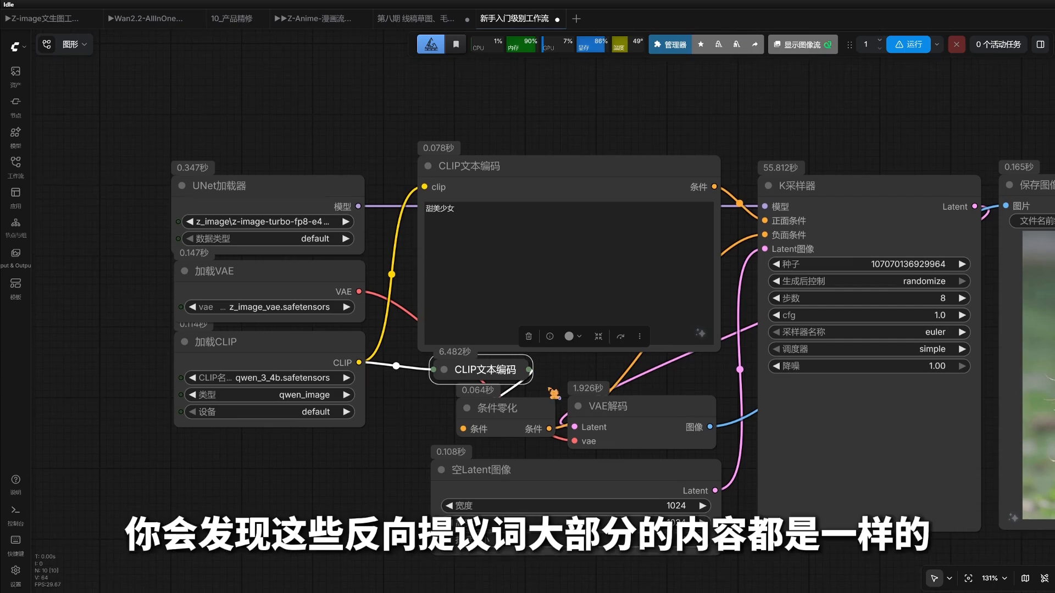
- Compare 条件零化 with the positive CLIP文本编码 node, and expand the negative-prompt node to read its text before collapsing it again
left_click(519, 409)
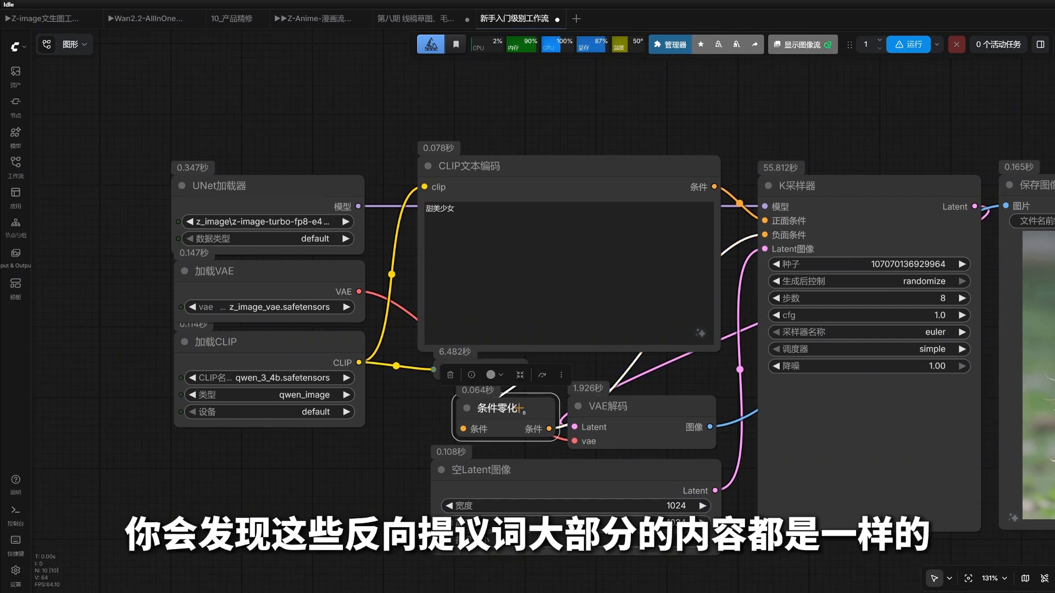
left_click(603, 374)
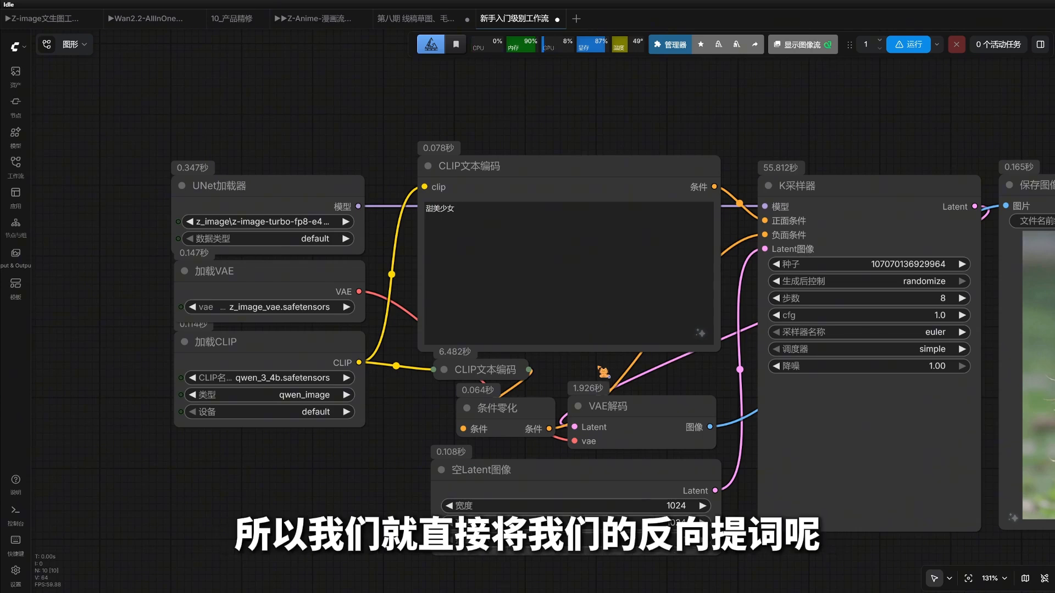
left_click(528, 188)
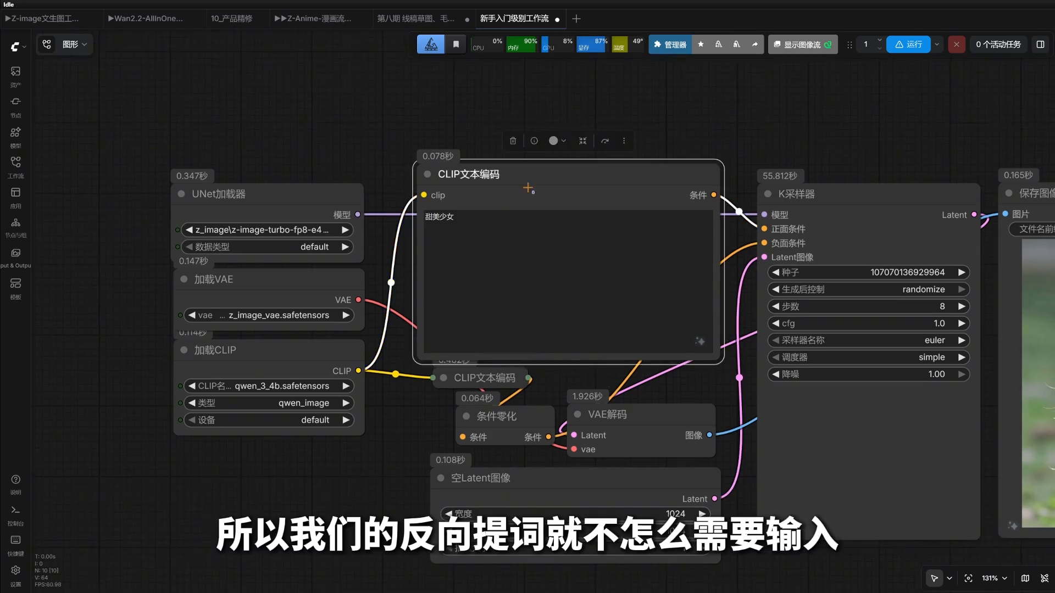
left_click(444, 378)
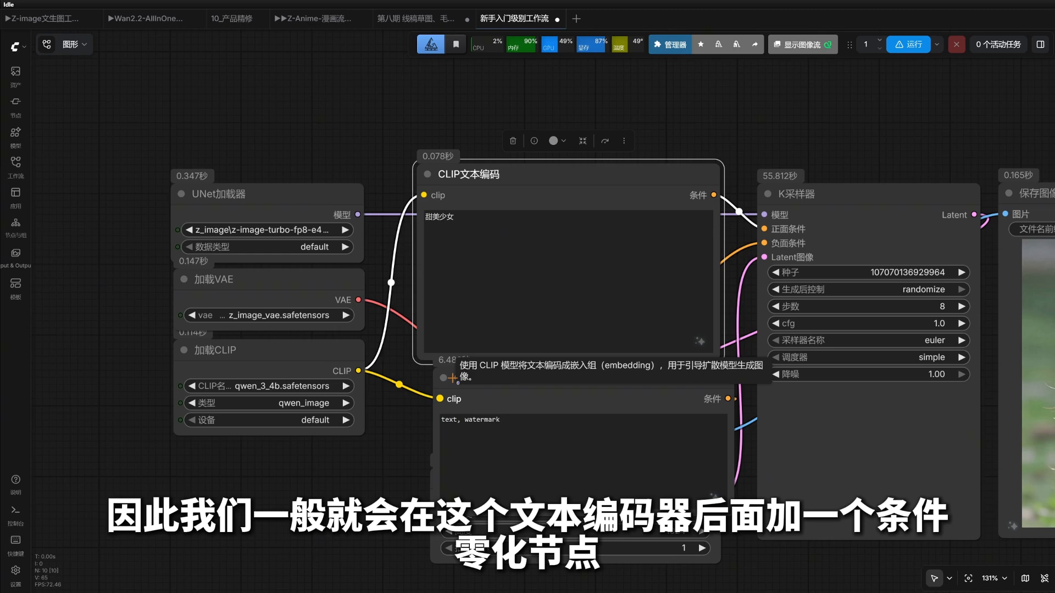
left_click(444, 378)
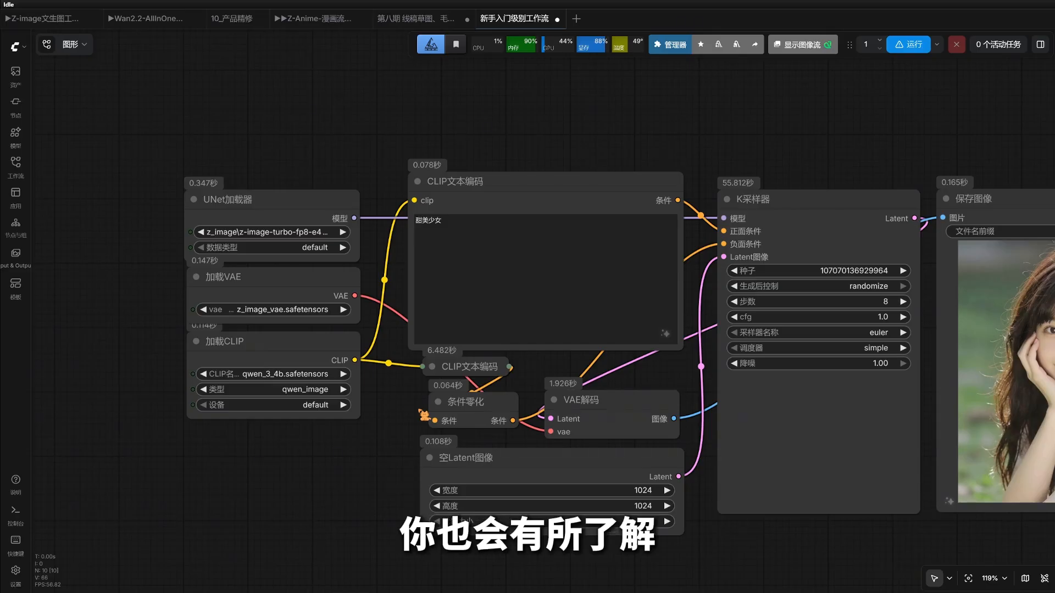
- Move the 空Latent图像 node slightly down, away from the 条件零化 and VAE解码 nodes above it
scroll(425, 415, "up", 2)
left_click(518, 412)
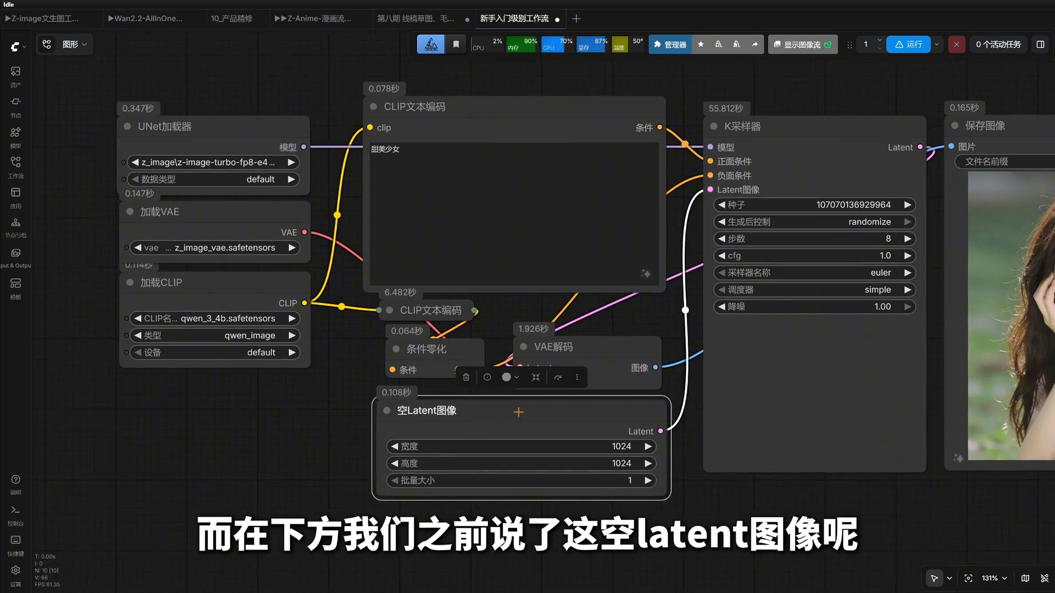
scroll(518, 412, "down", 2)
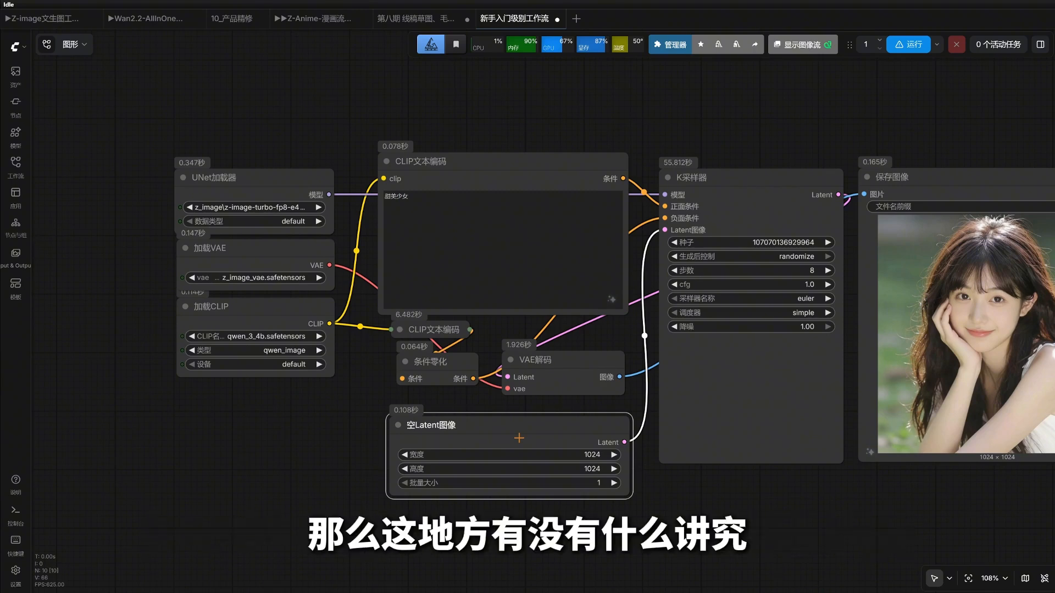
left_click_drag(518, 438, 630, 381)
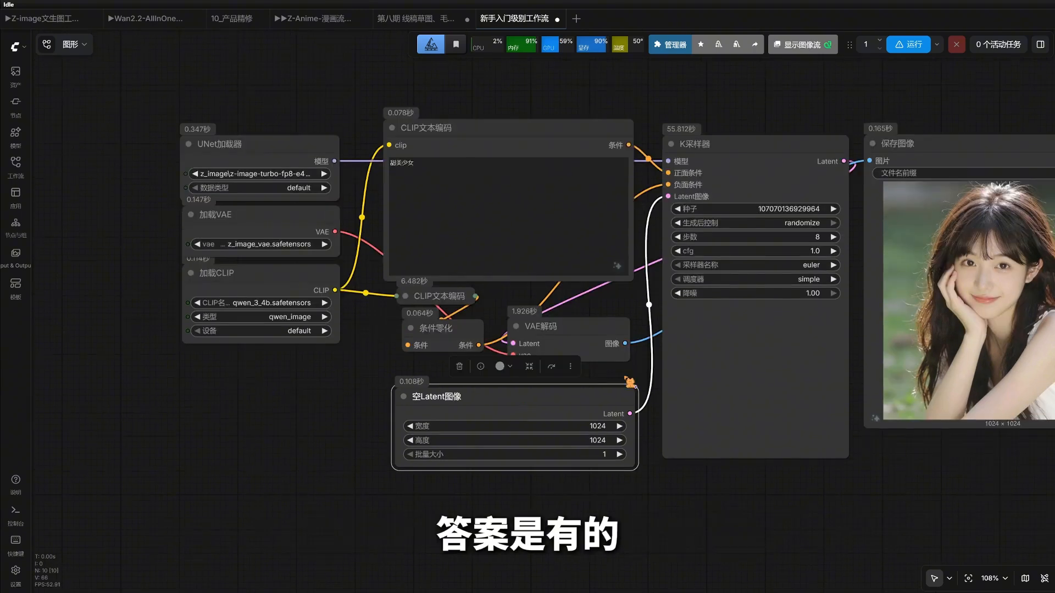
scroll(670, 429, "up", 1)
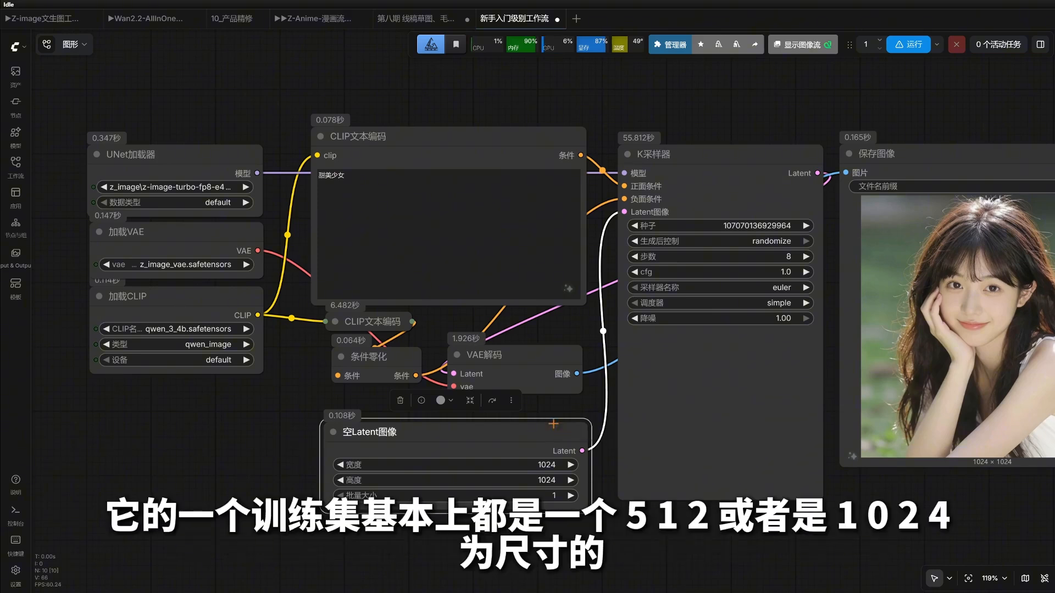
- Examine the UNet加载器 model node and its link to K采样器, along with the generated portrait in 保存图像
left_click(222, 160)
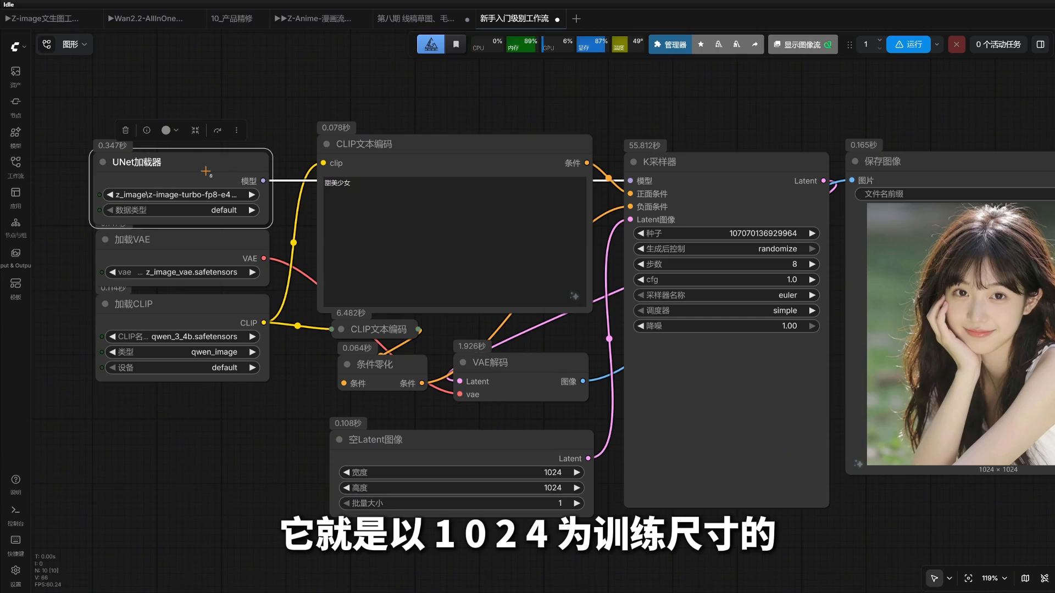
left_click(278, 155)
left_click_drag(293, 139, 343, 150)
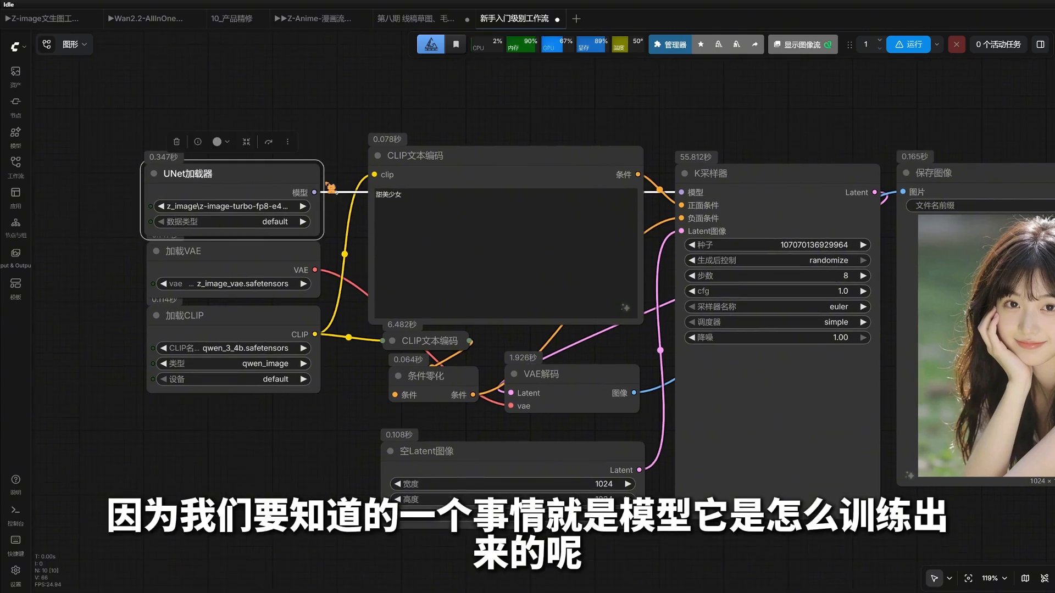
left_click(331, 188)
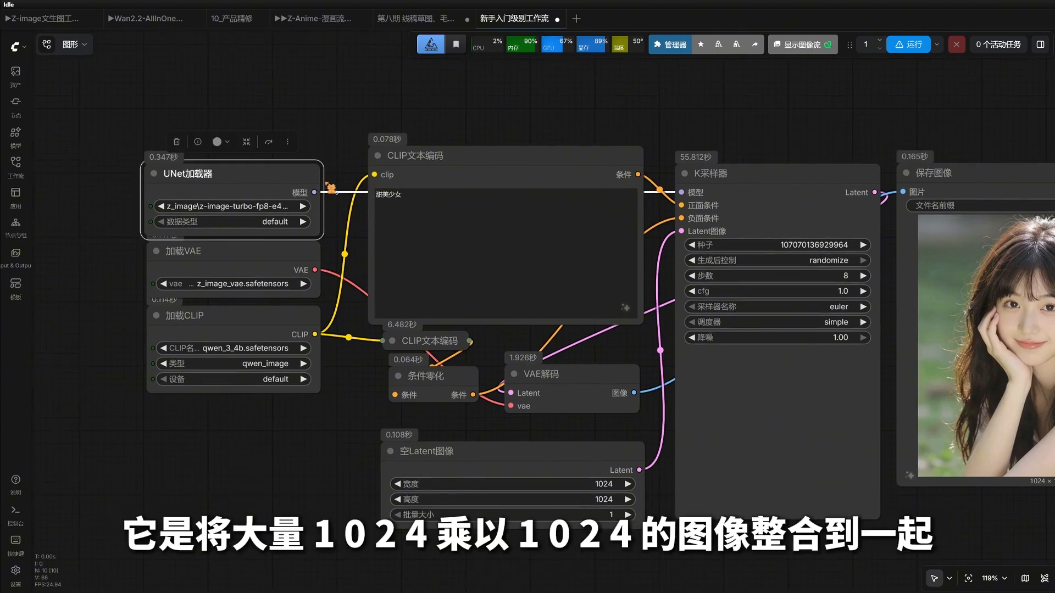
scroll(331, 188, "down", 1)
scroll(331, 188, "right", 1)
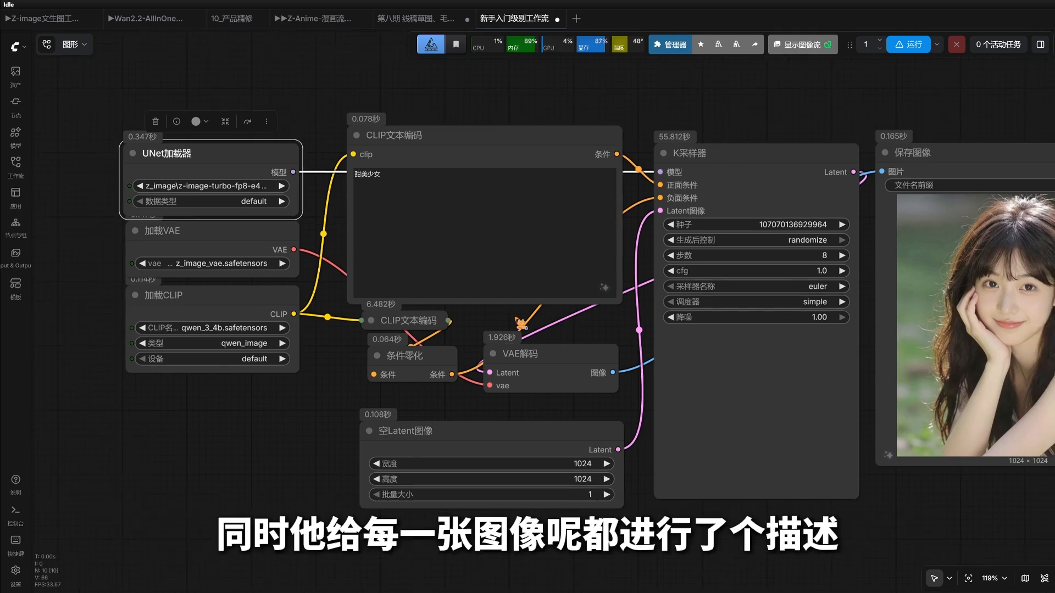
scroll(321, 227, "up", 1)
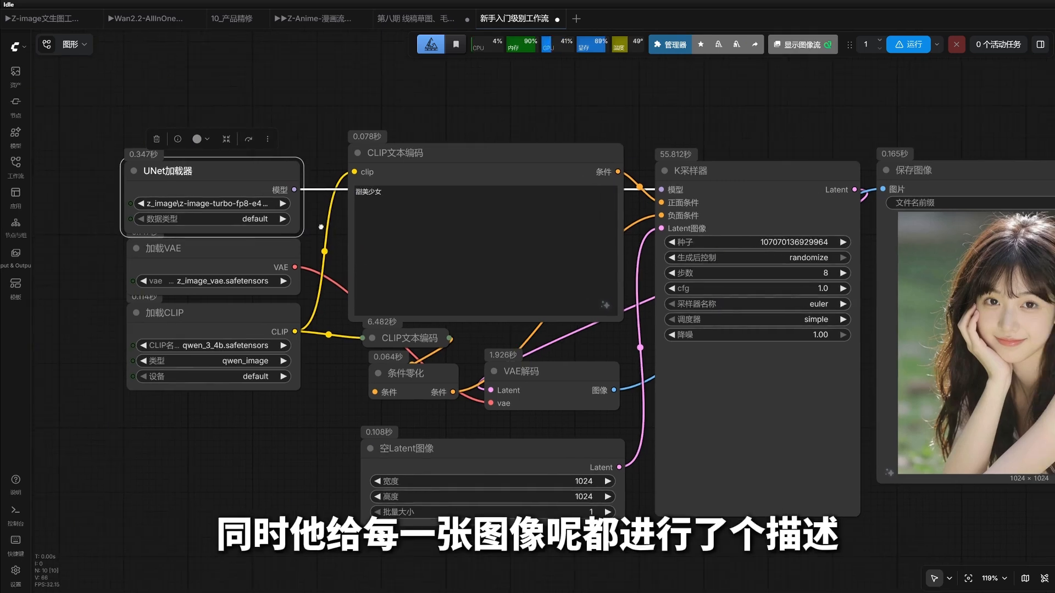
scroll(321, 227, "down", 1)
scroll(321, 227, "right", 2)
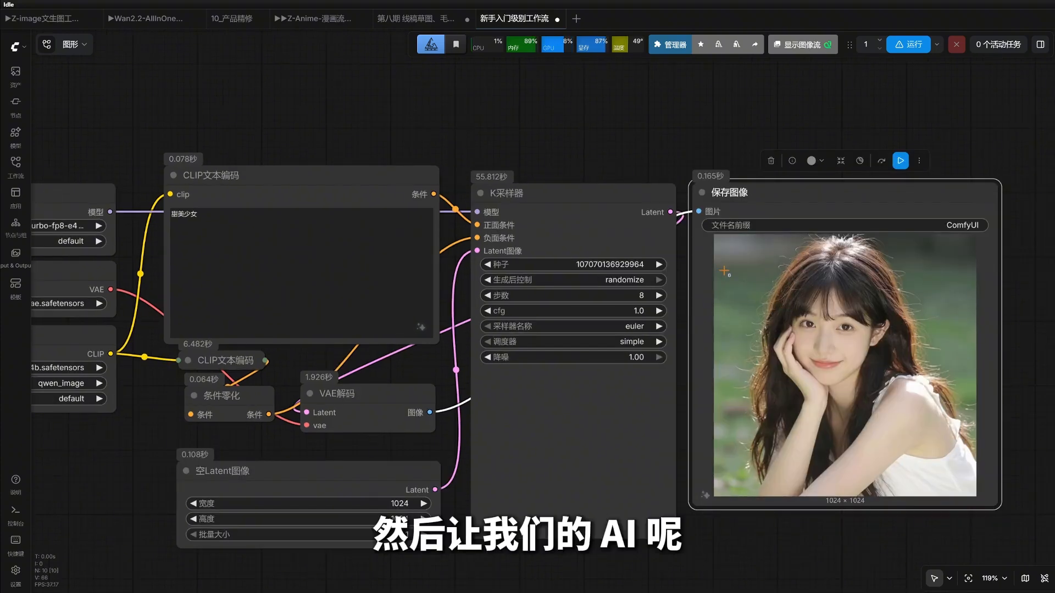
left_click_drag(641, 162, 658, 162)
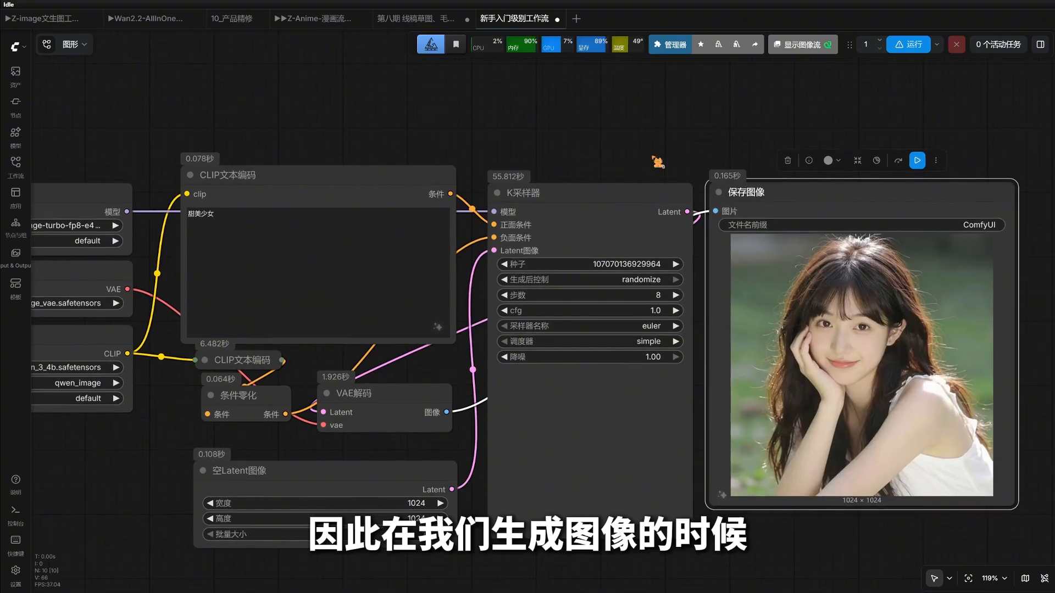
- Select the 空Latent图像 node and inspect its description and width and height settings
left_click_drag(658, 163, 753, 119)
left_click(486, 435)
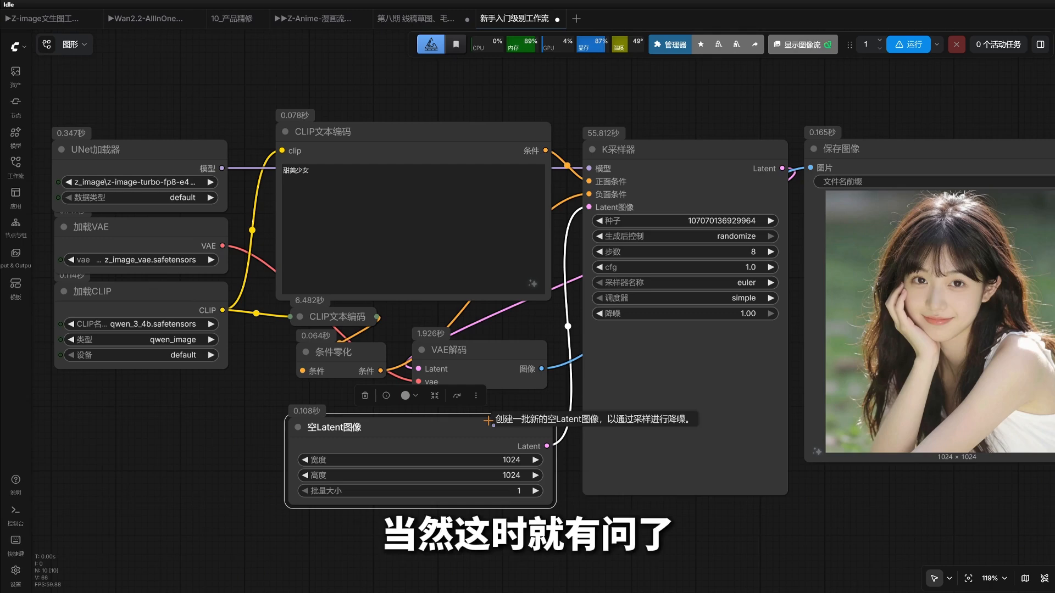
scroll(522, 418, "down", 1)
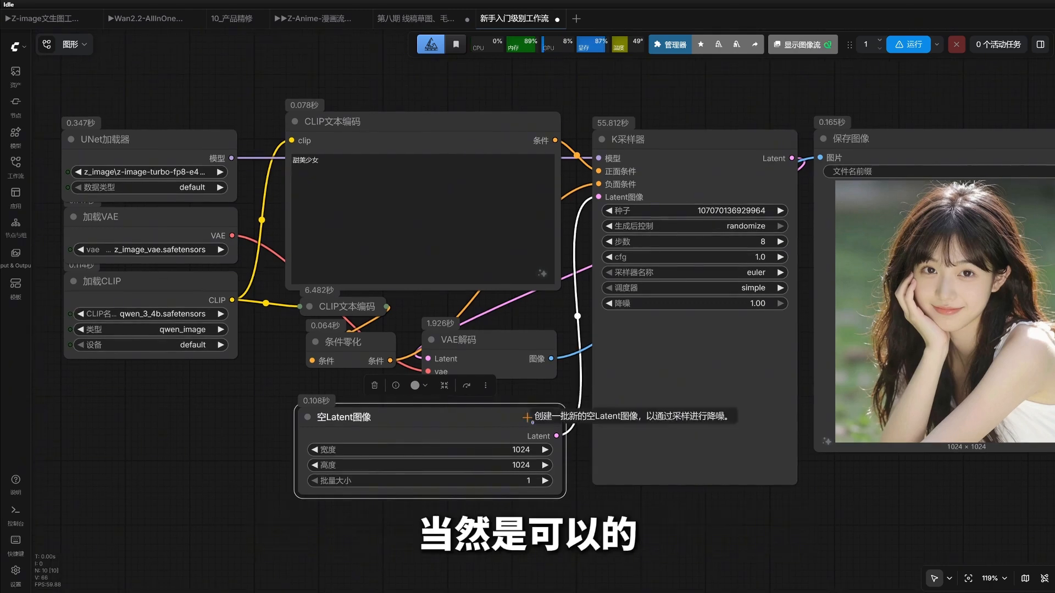
scroll(527, 420, "down", 1)
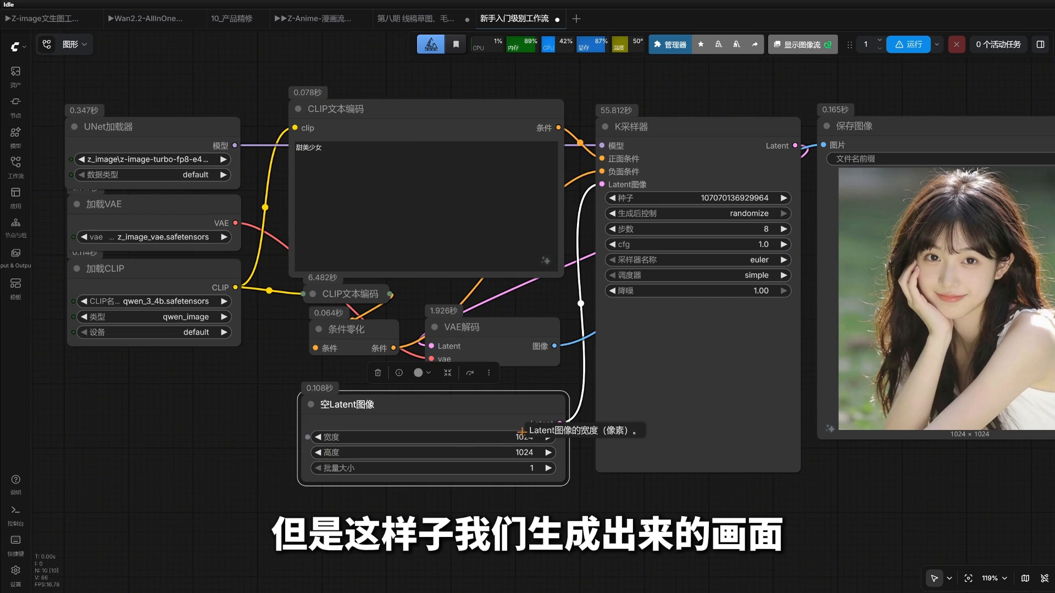
- Examine the generated portrait's details up close in the 保存图像 node and return to the workflow overview
left_click_drag(857, 401, 785, 413)
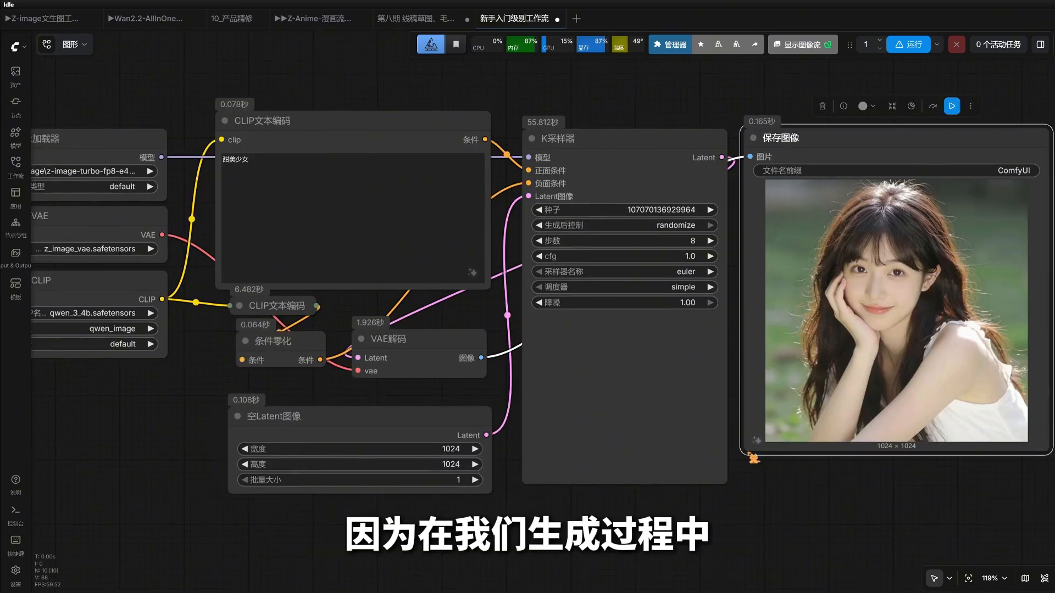
left_click_drag(754, 458, 731, 470)
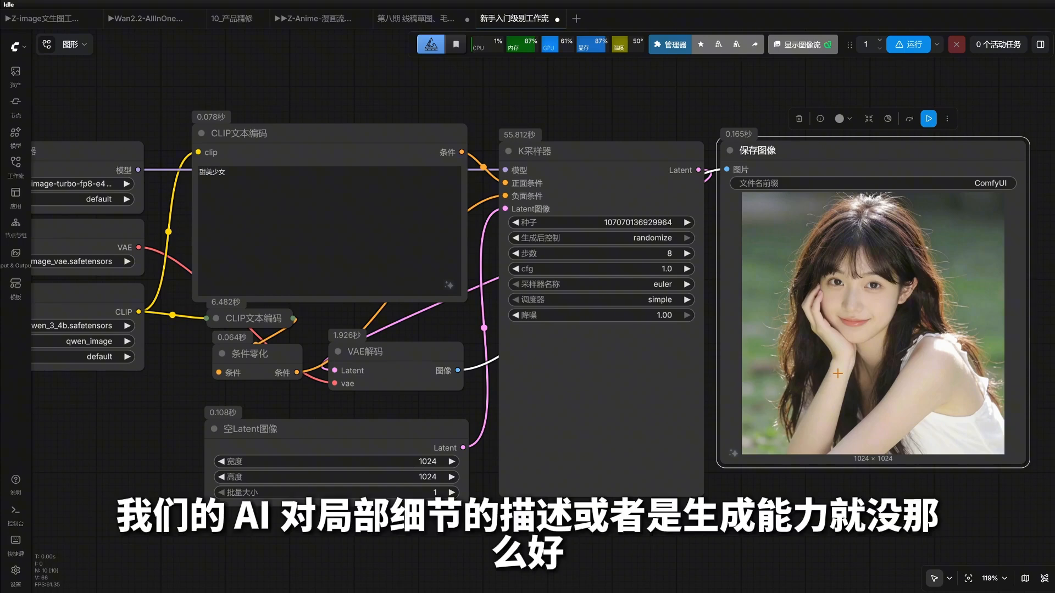
scroll(838, 374, "up", 3)
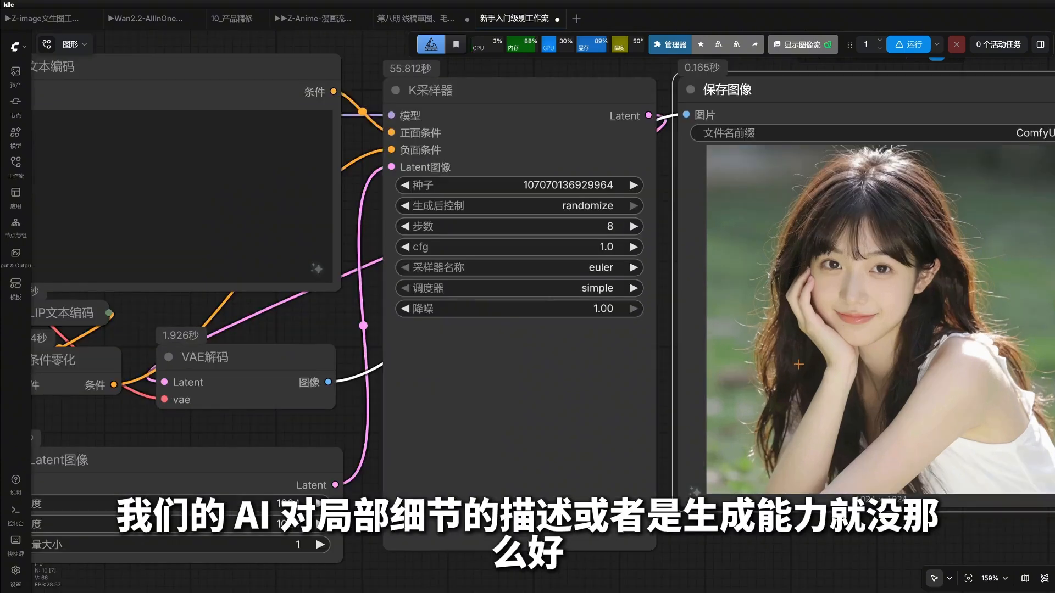
left_click_drag(602, 350, 530, 350)
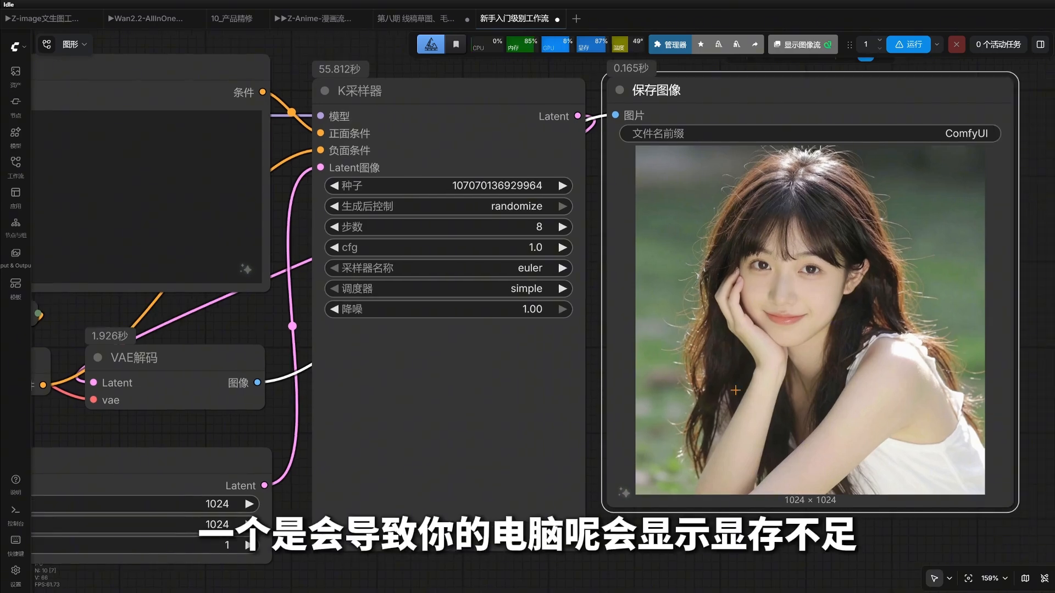
scroll(711, 366, "down", 3)
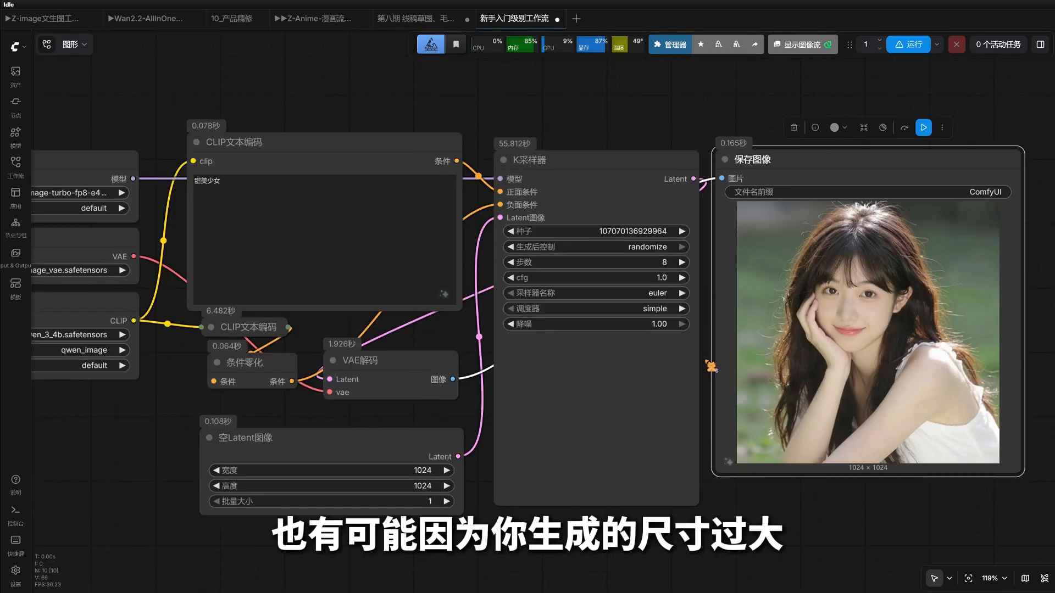
left_click_drag(464, 342, 536, 354)
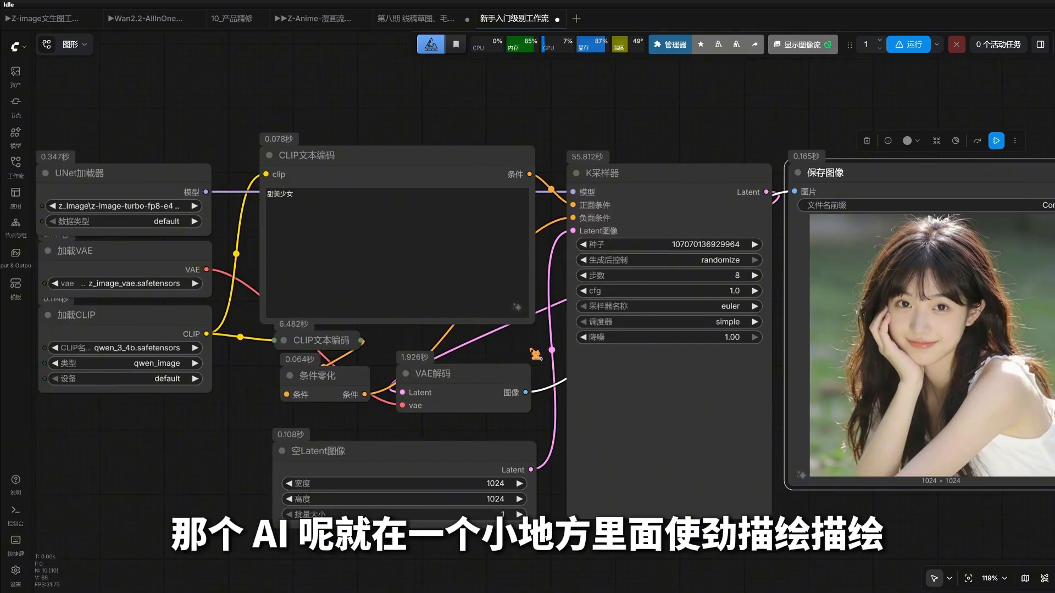
- Enlarge the Save Image node so its portrait preview fills more space beside the K sampler
scroll(536, 354, "down", 1)
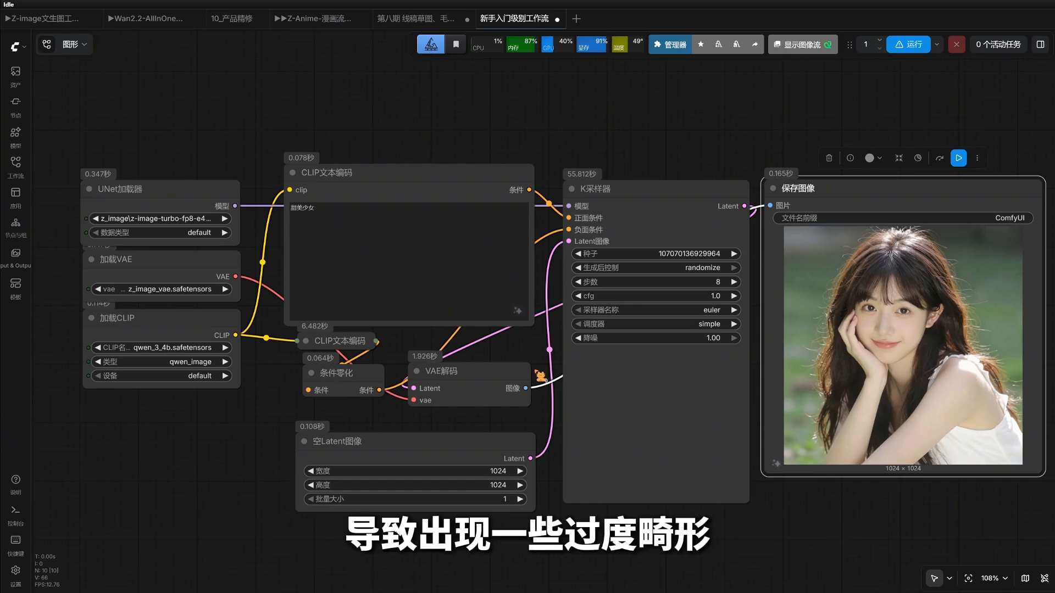
scroll(736, 490, "right", 1)
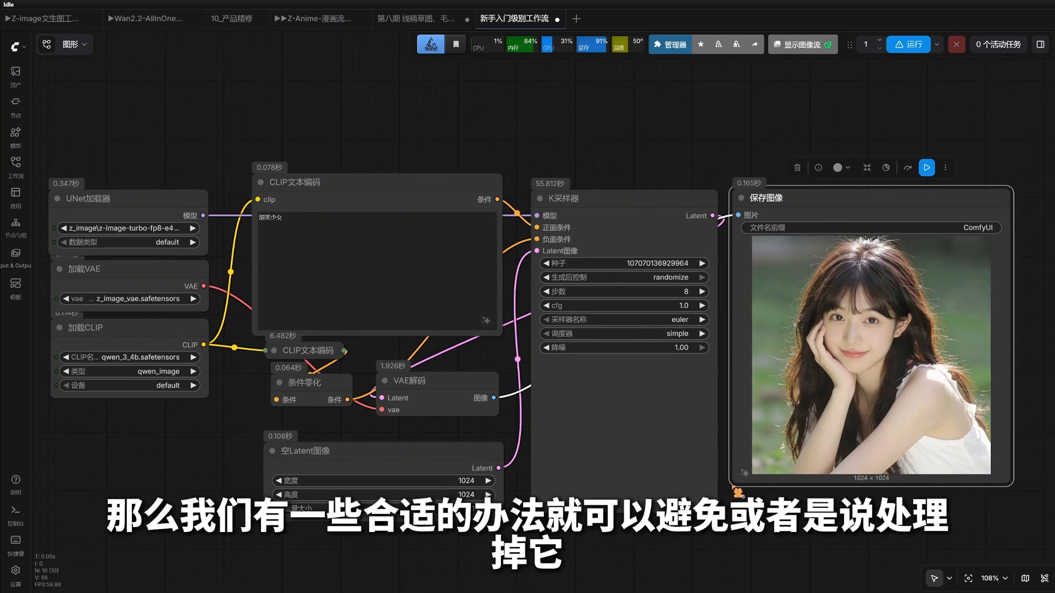
left_click_drag(736, 488, 739, 509)
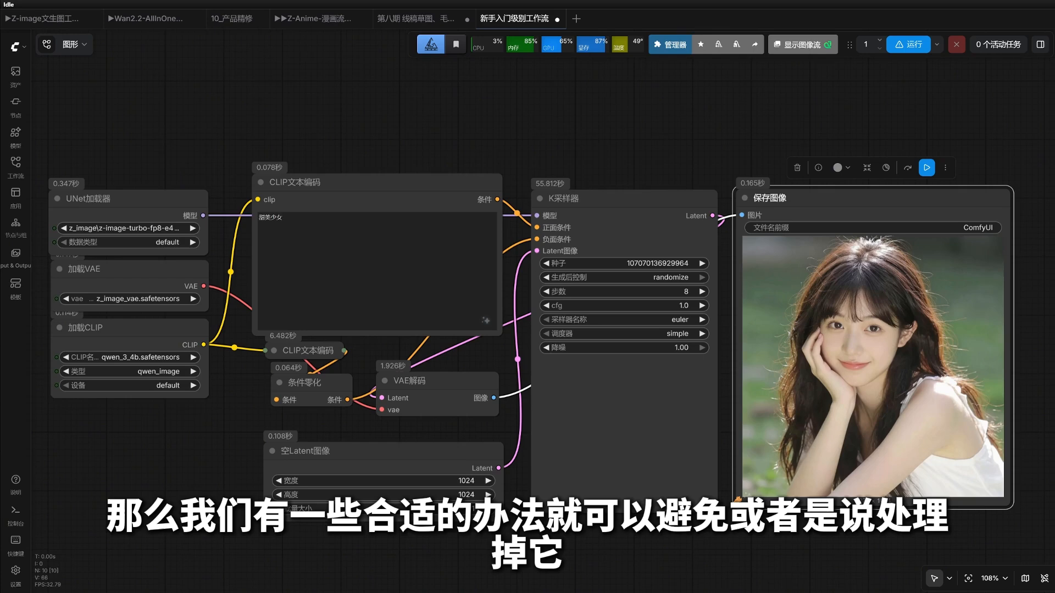
left_click_drag(720, 418, 722, 418)
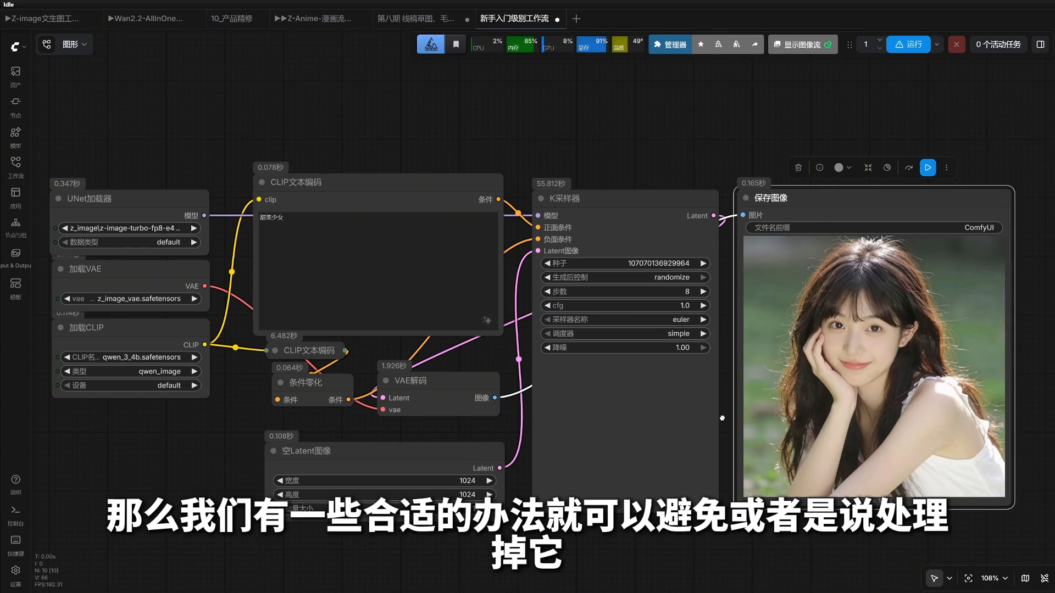
scroll(461, 467, "up", 2)
left_click(460, 467)
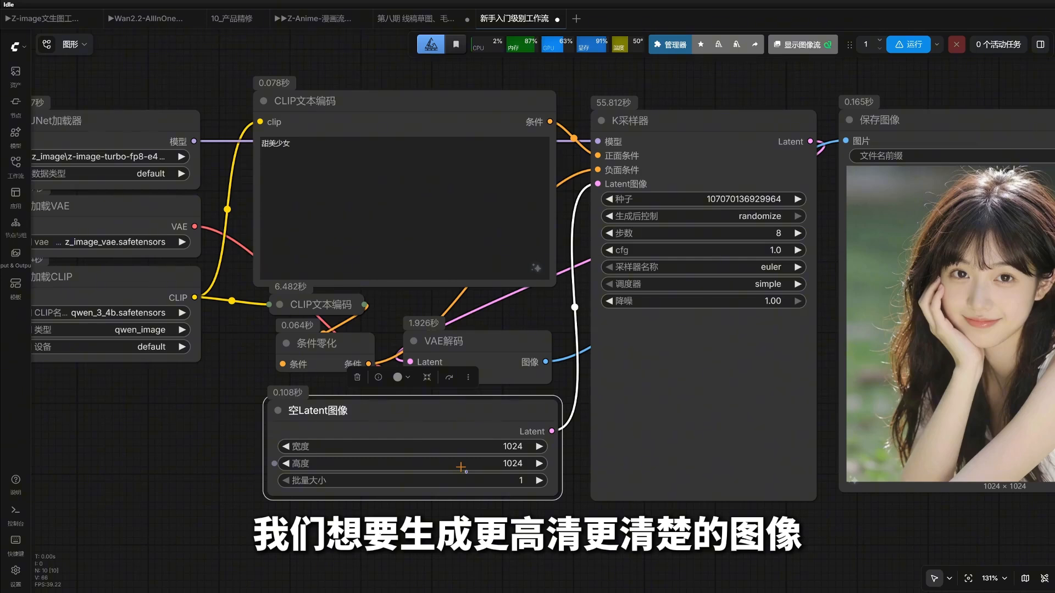
scroll(673, 470, "down", 2)
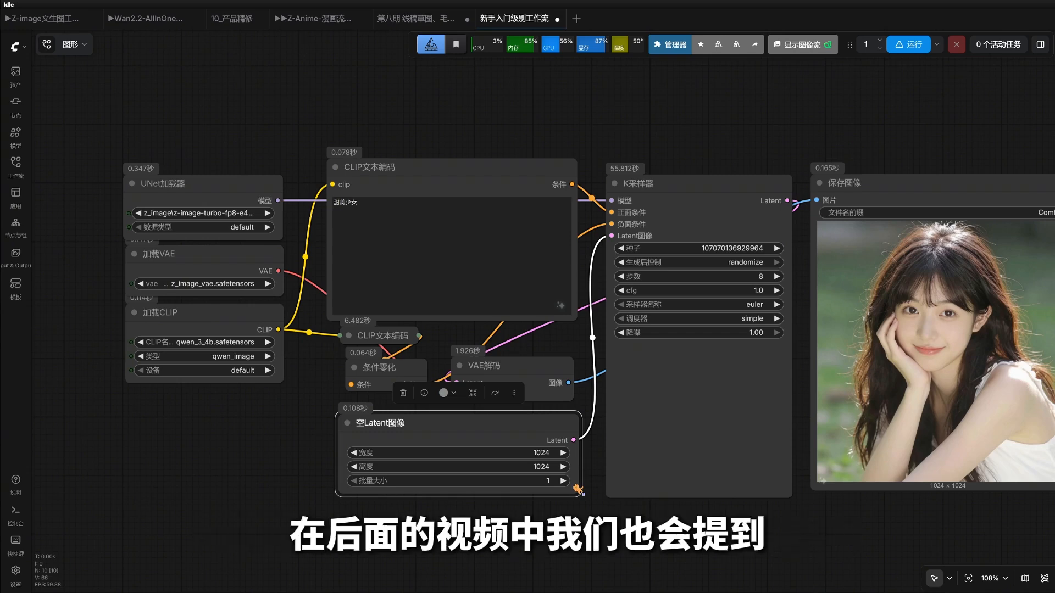
left_click_drag(599, 407, 574, 414)
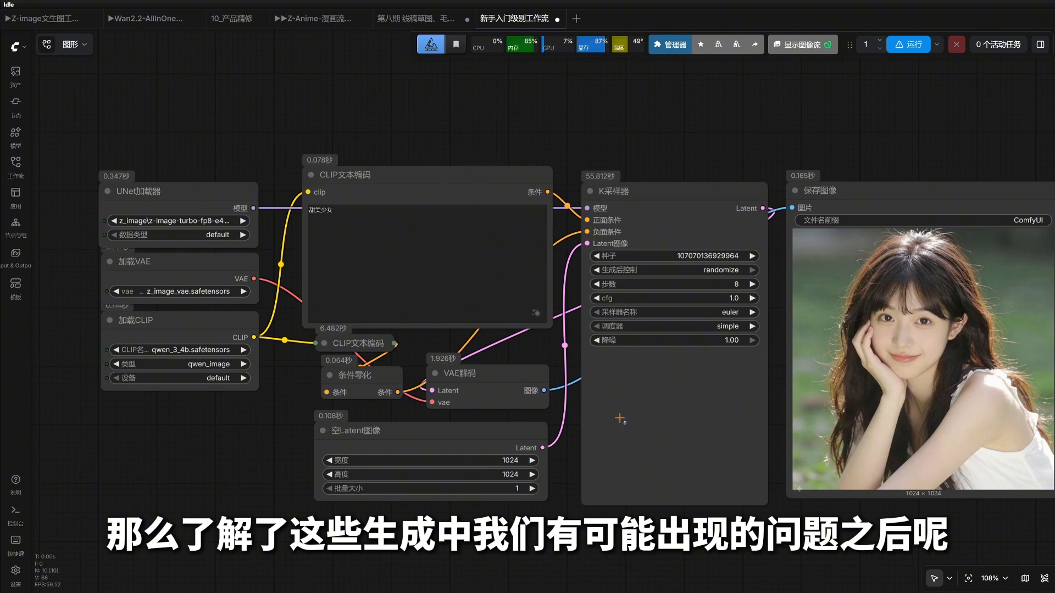
scroll(620, 418, "down", 2)
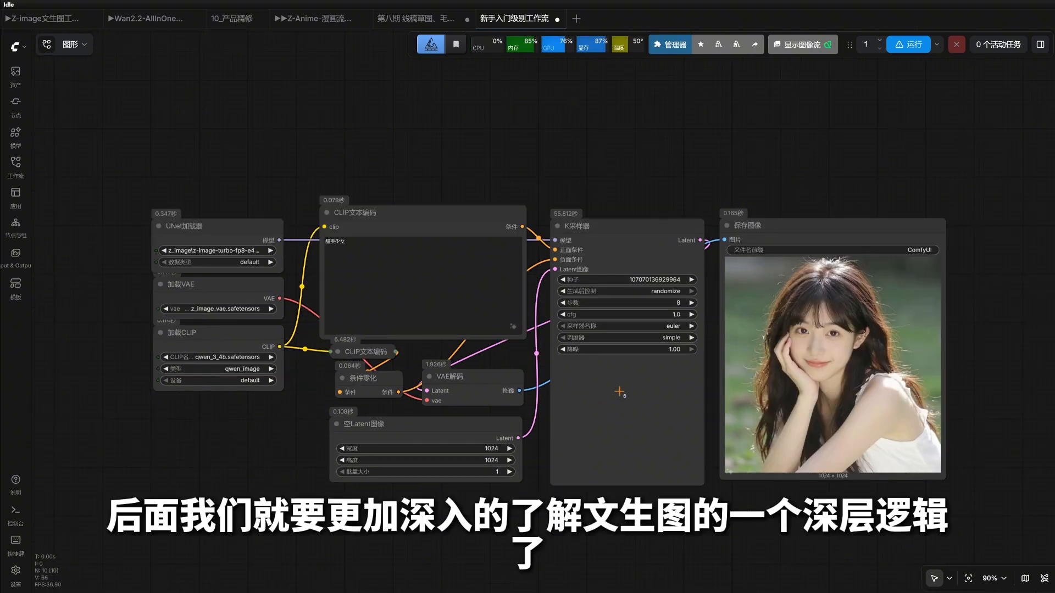
left_click(566, 397)
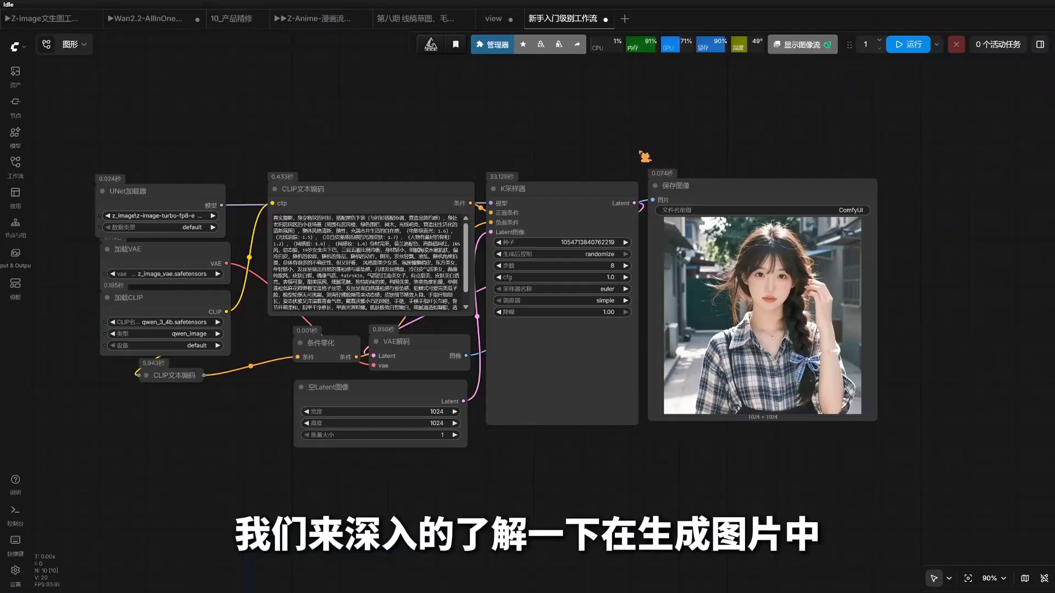
- Look over the text-to-image workflow, from the model loaders and prompt nodes to the K sampler
scroll(640, 153, "up", 2)
left_click_drag(640, 204, 640, 213)
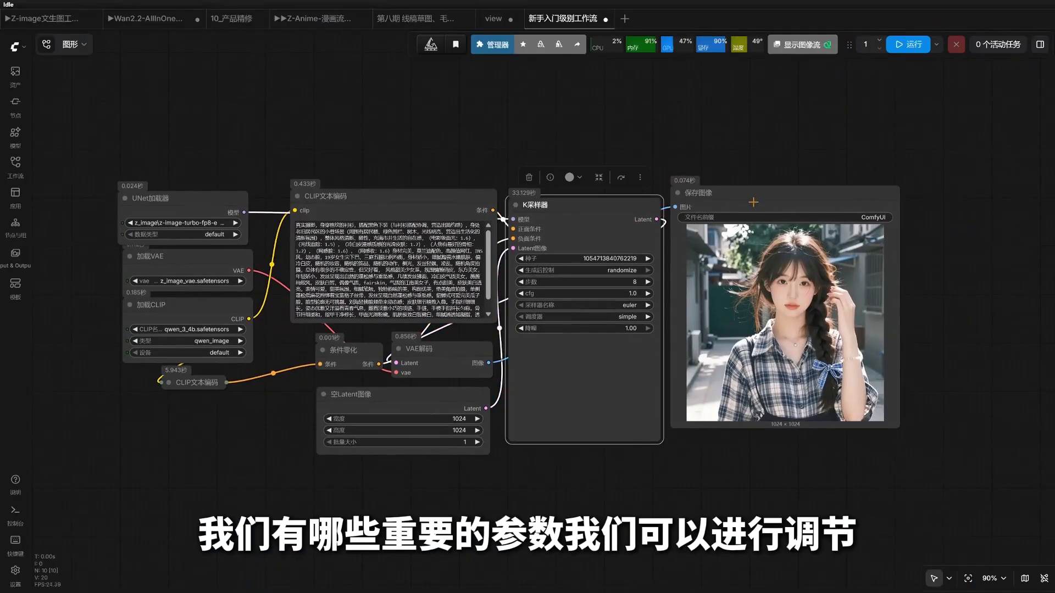
left_click_drag(750, 199, 752, 206)
scroll(630, 171, "up", 2)
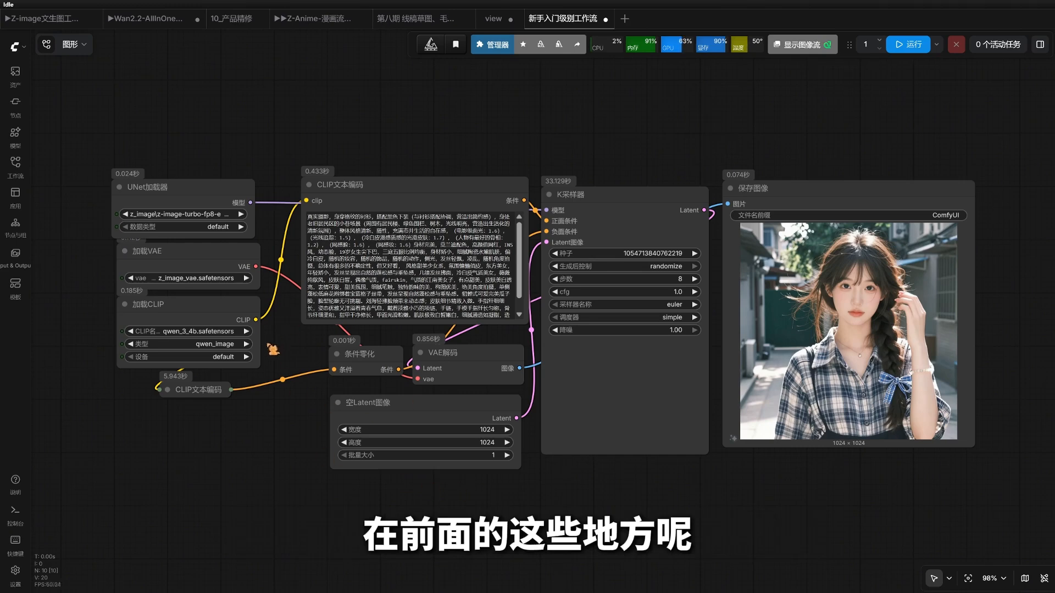
left_click_drag(101, 142, 500, 506)
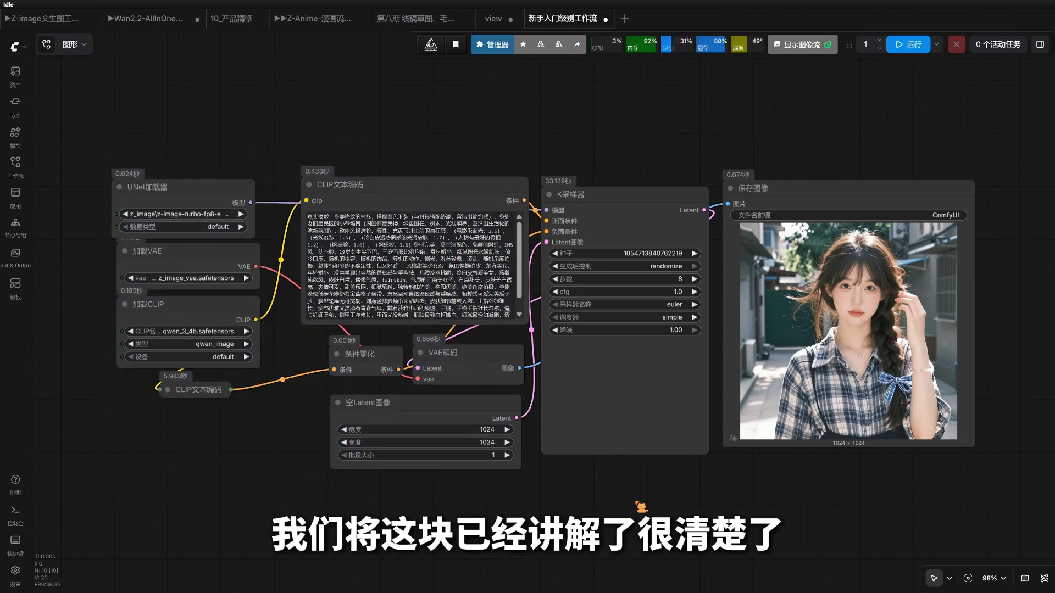
left_click_drag(638, 505, 639, 516)
left_click_drag(585, 169, 656, 472)
left_click(665, 491)
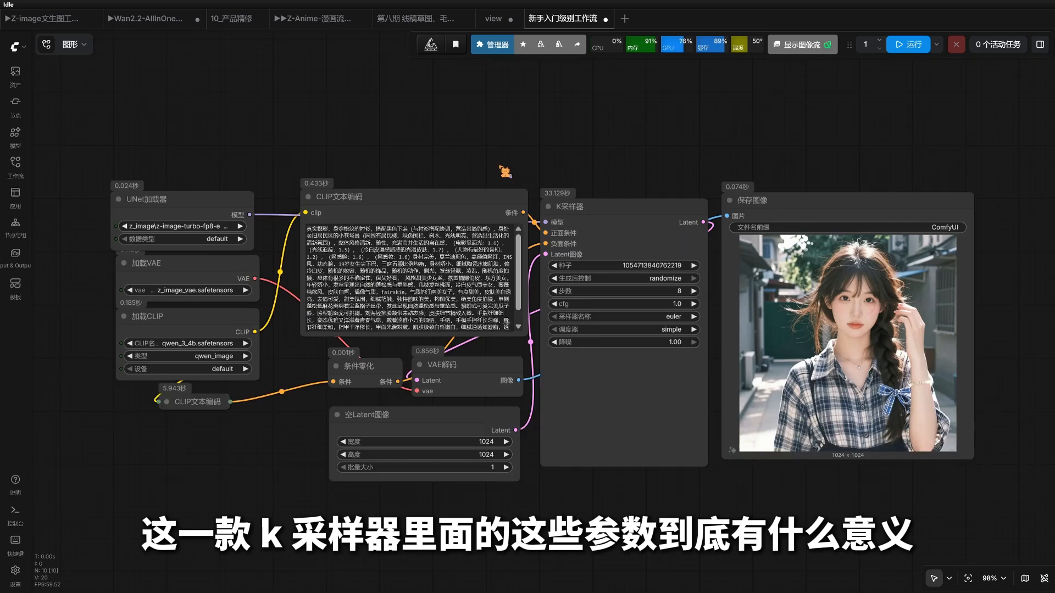
- Examine the K sampler's parameters, especially the seed, together with the generated portrait in the Save Image node
scroll(530, 165, "up", 2)
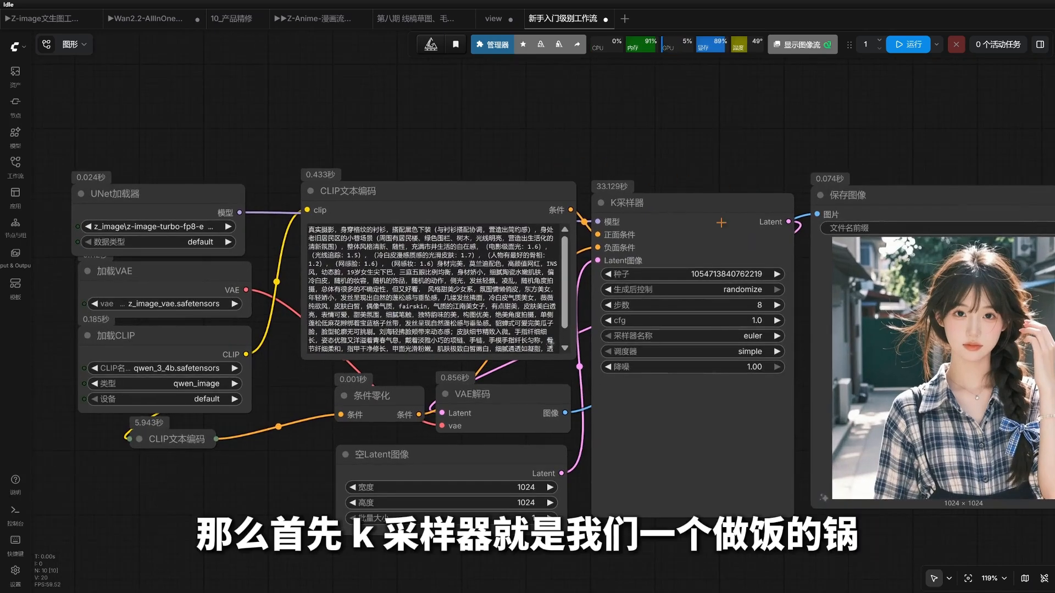
left_click(698, 193)
left_click(666, 135)
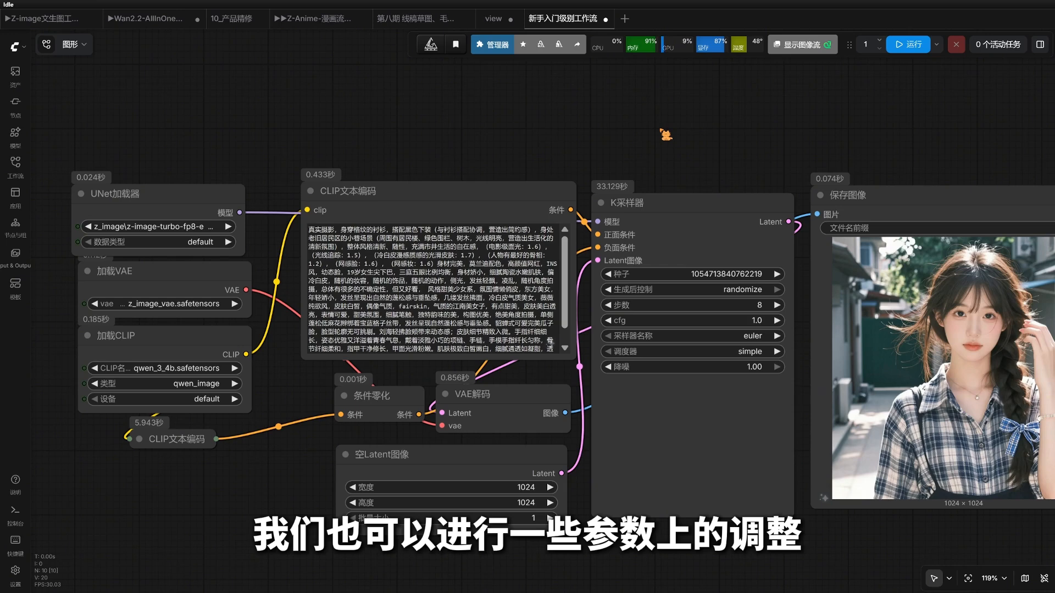
scroll(642, 242, "right", 2)
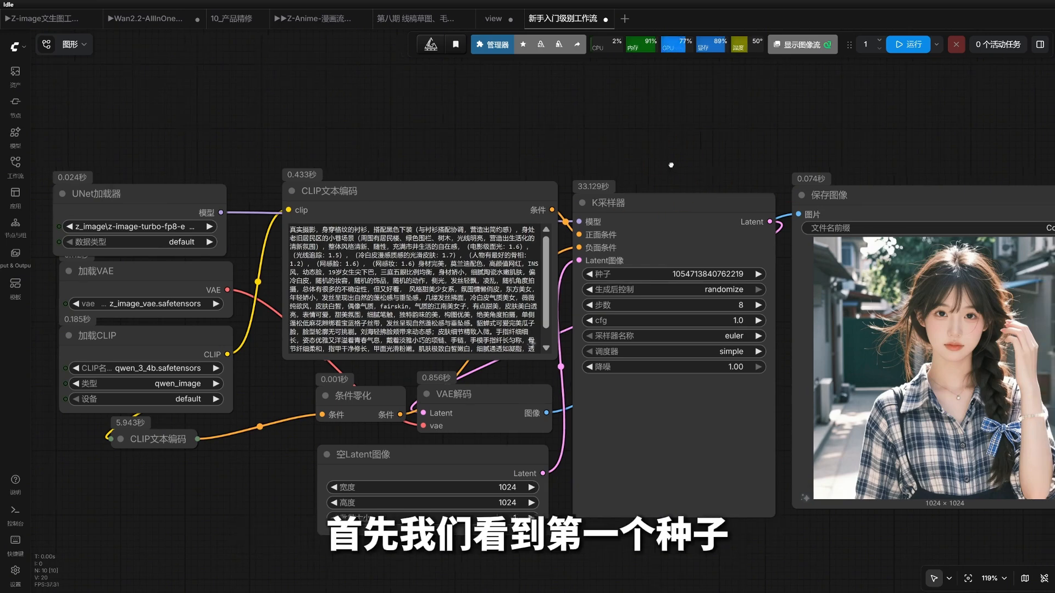
left_click(643, 242)
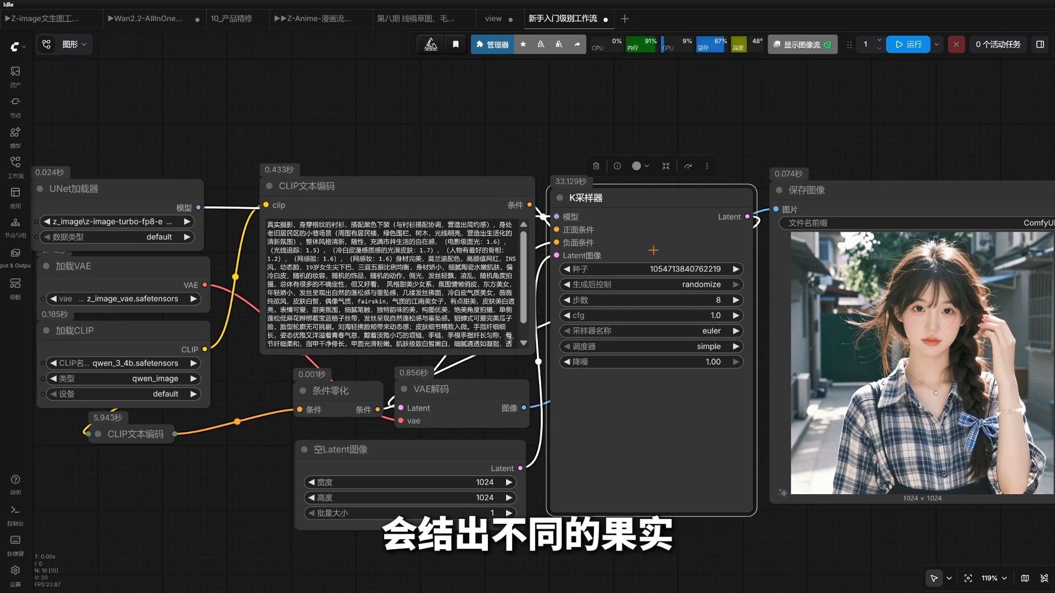
left_click(742, 173)
left_click_drag(739, 175, 699, 176)
left_click(823, 197)
left_click_drag(823, 196, 823, 200)
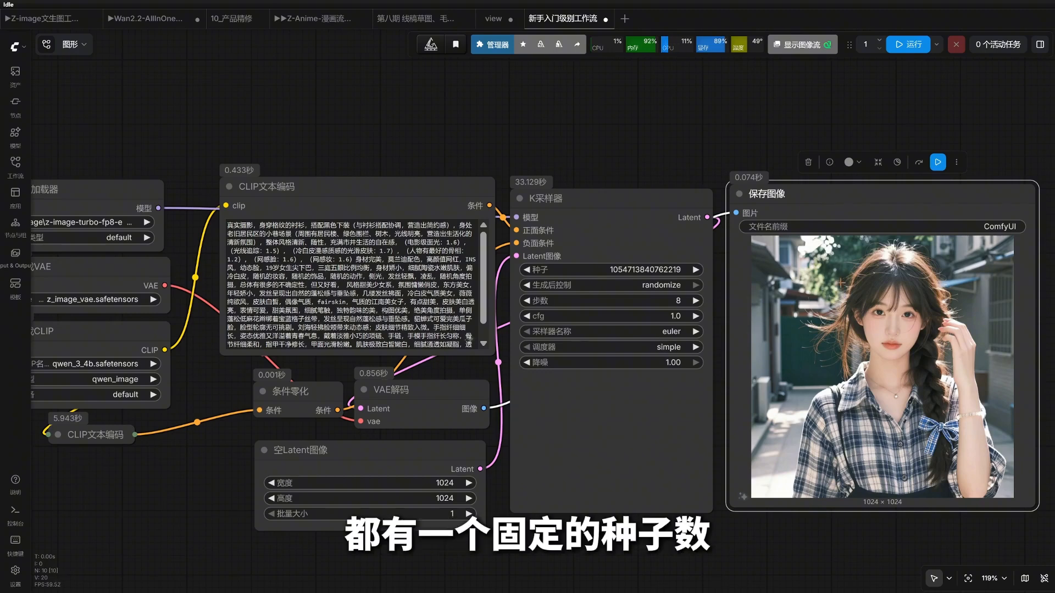
left_click(668, 243)
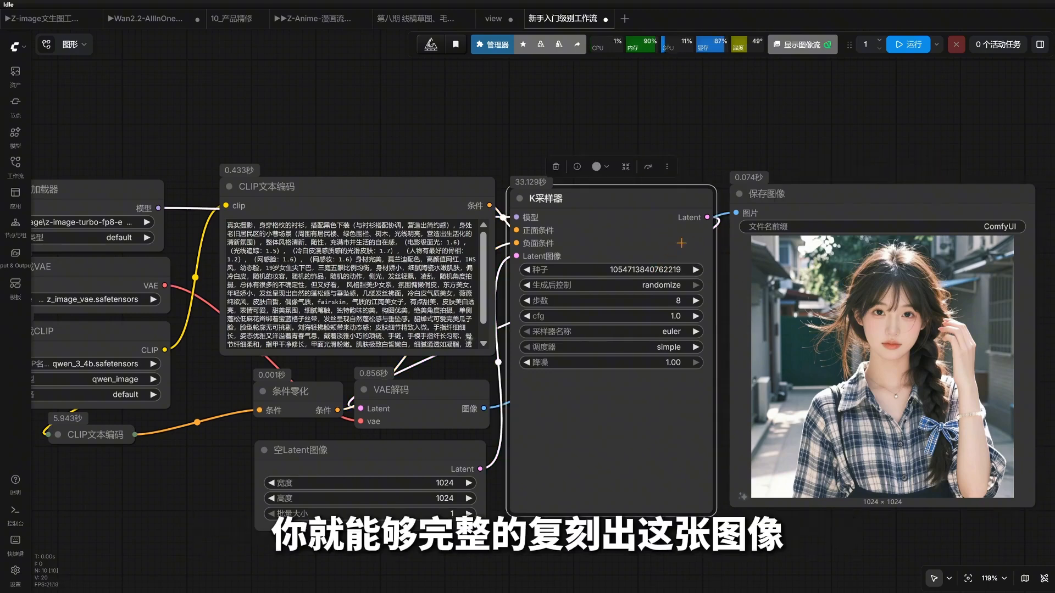
left_click(770, 357)
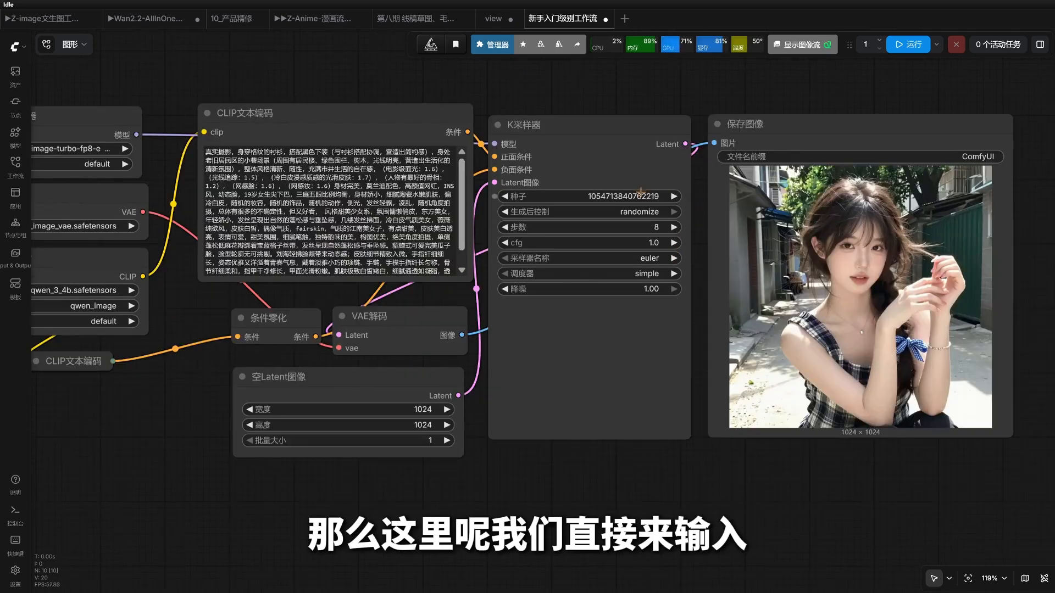
- Set the K sampler's seed to 111 and run the workflow to generate an image
left_click(645, 198)
type("111")
key("Return")
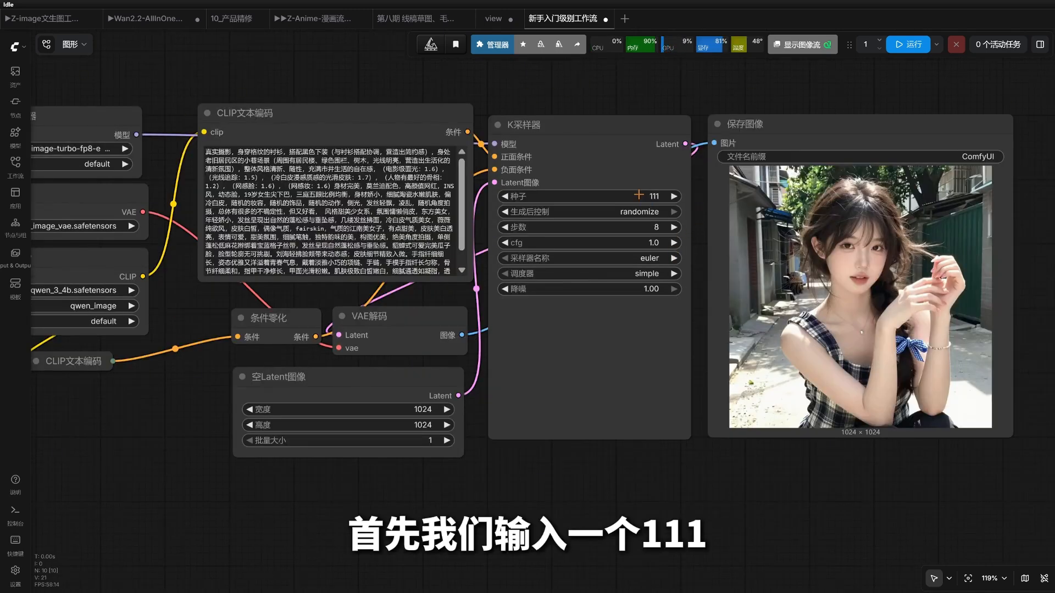
left_click(914, 47)
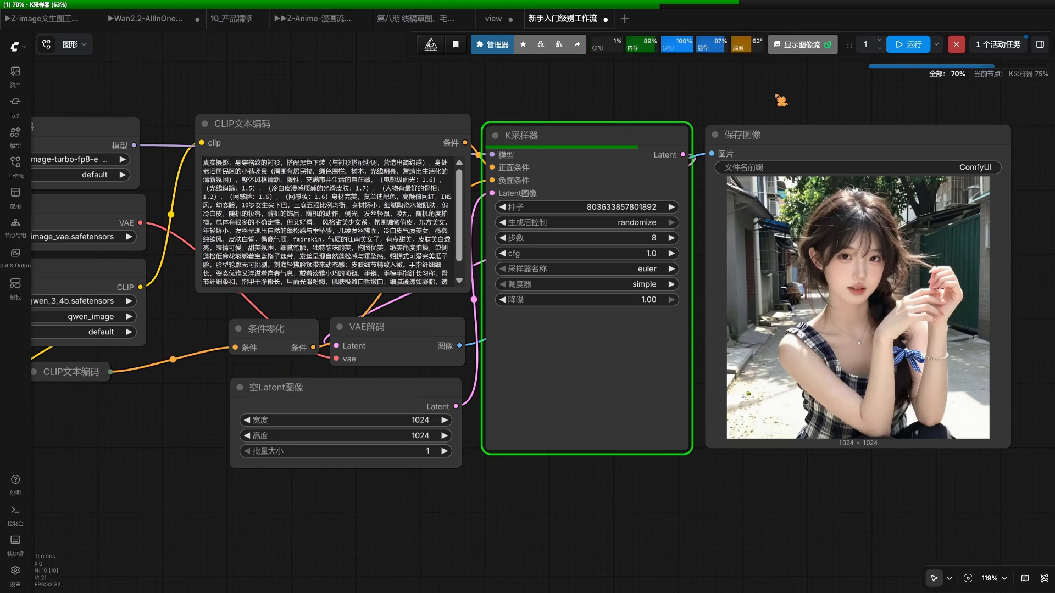
- Copy the generated image, paste it as a Load Image node beside the Save Image node, and bypass the pasted node
left_click(903, 253)
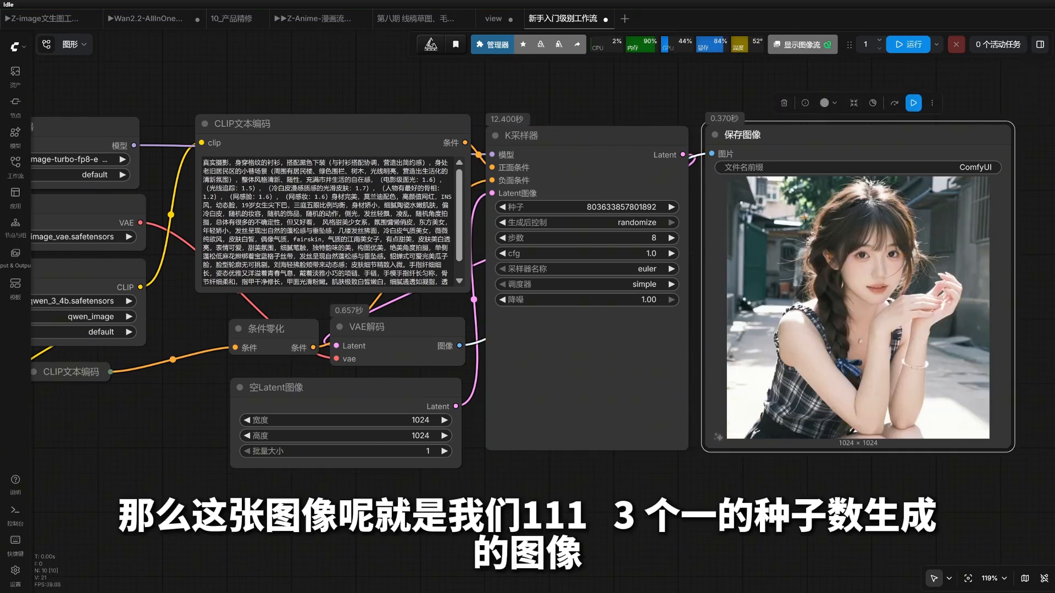
scroll(349, 300, "down", 3)
right_click(835, 253)
left_click(860, 204)
key("ctrl+v")
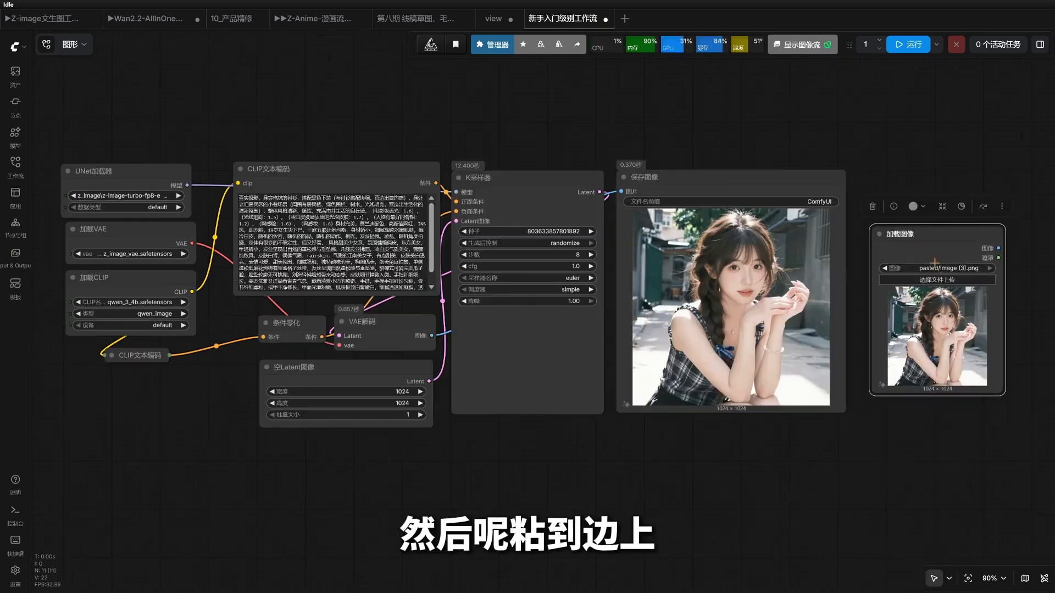
key("ctrl+b")
- Set the K sampler's seed to 222 and run the workflow for a comparison image
scroll(912, 232, "up", 2)
left_click(497, 232)
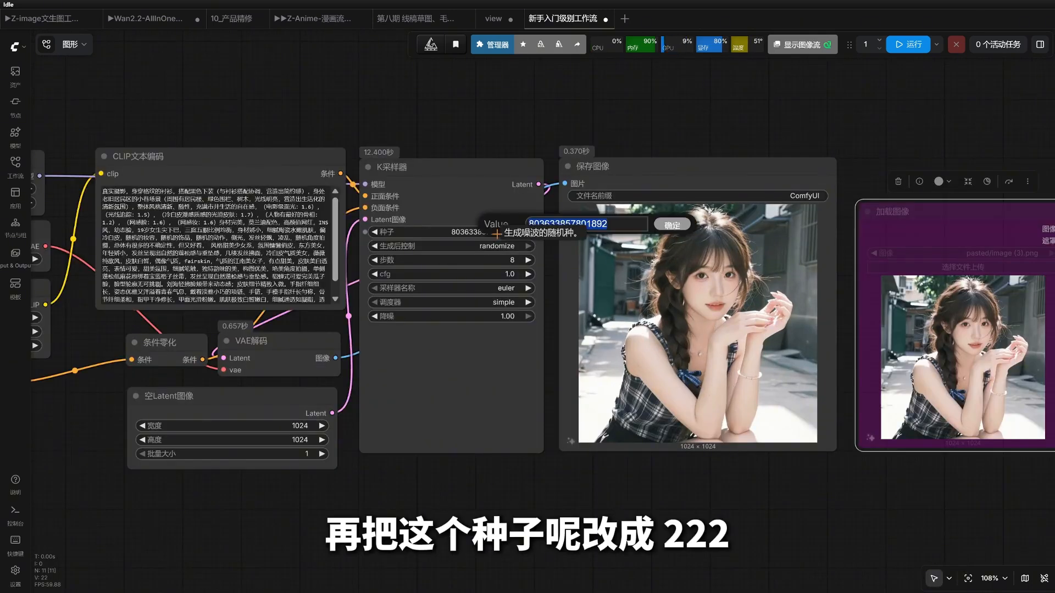
type("222")
key("Return")
key("ctrl+Return")
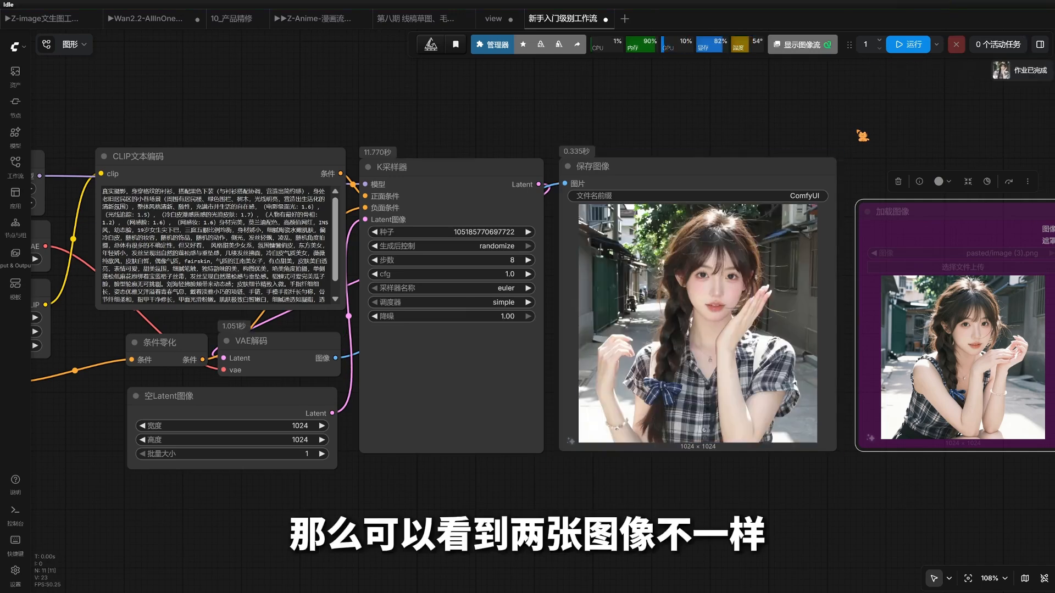
- Enlarge the bypassed Load Image node from its upper-left corner for a side-by-side comparison with the Save Image node
left_click_drag(911, 142, 796, 160)
left_click_drag(745, 224, 735, 183)
left_click(643, 259)
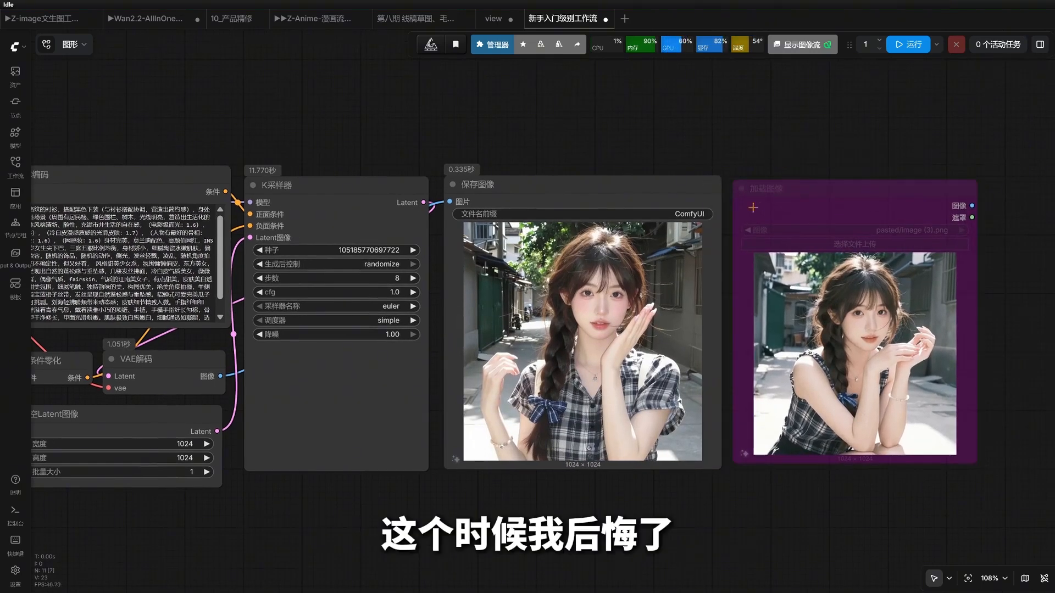
left_click(832, 279)
- Return the K sampler's seed to 111, regenerate the image, and compare it with the pasted reference
left_click(382, 251)
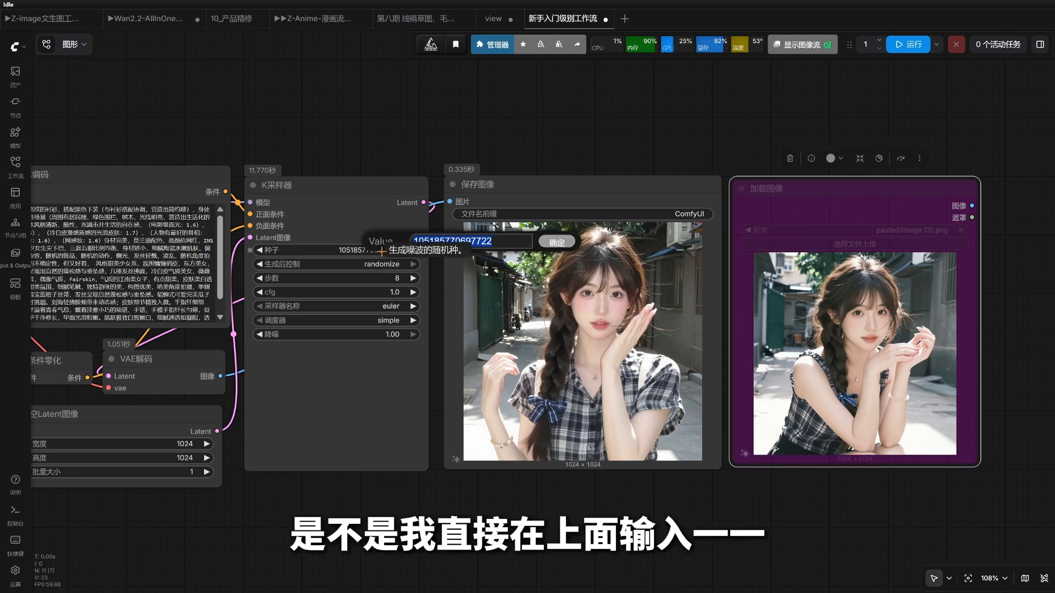
type("111")
key("Return")
left_click(616, 142)
left_click(908, 44)
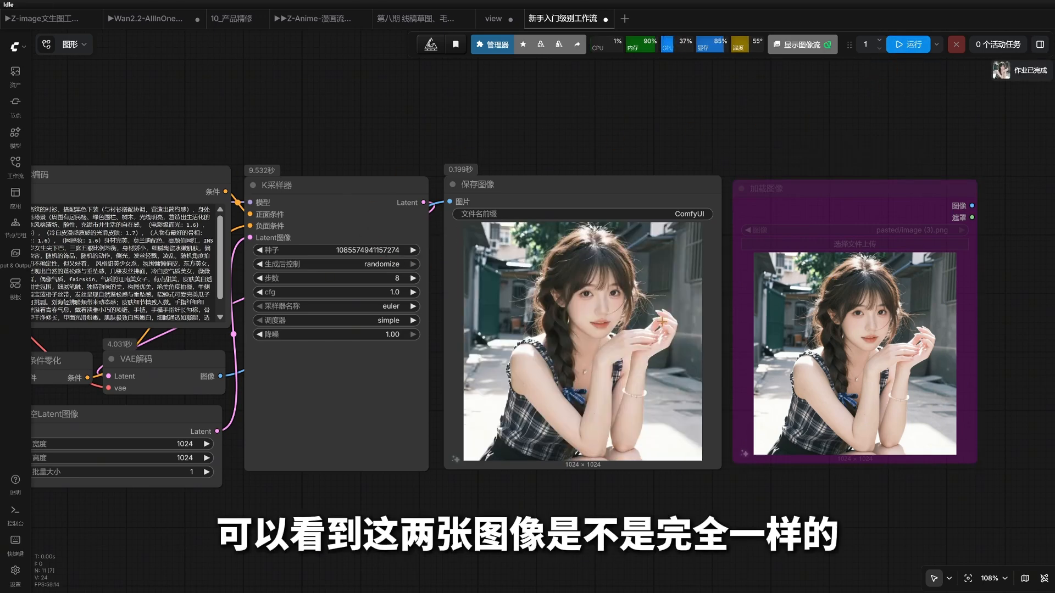
left_click(719, 322)
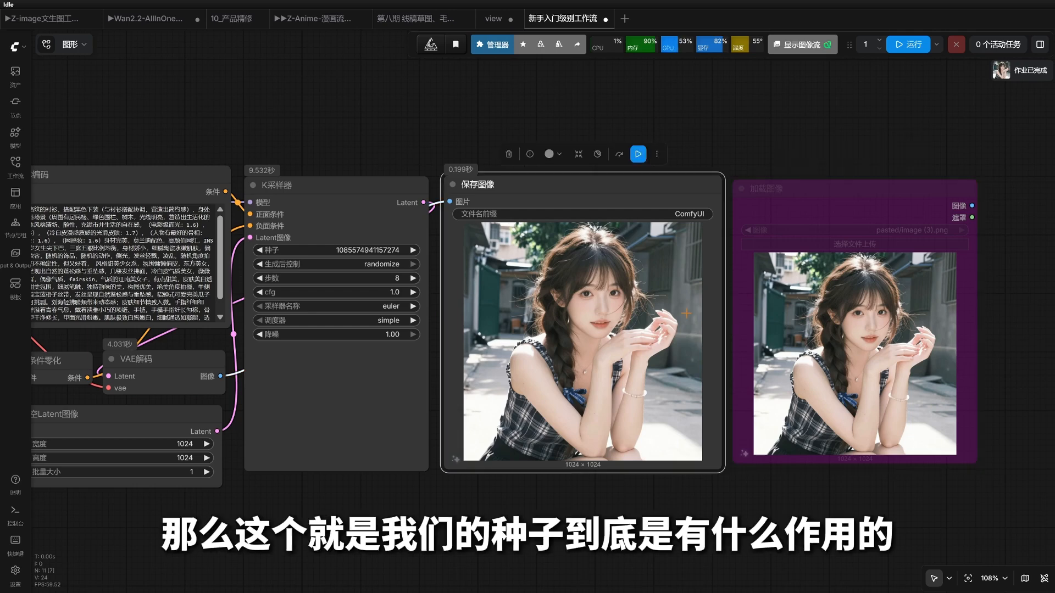
left_click(754, 147)
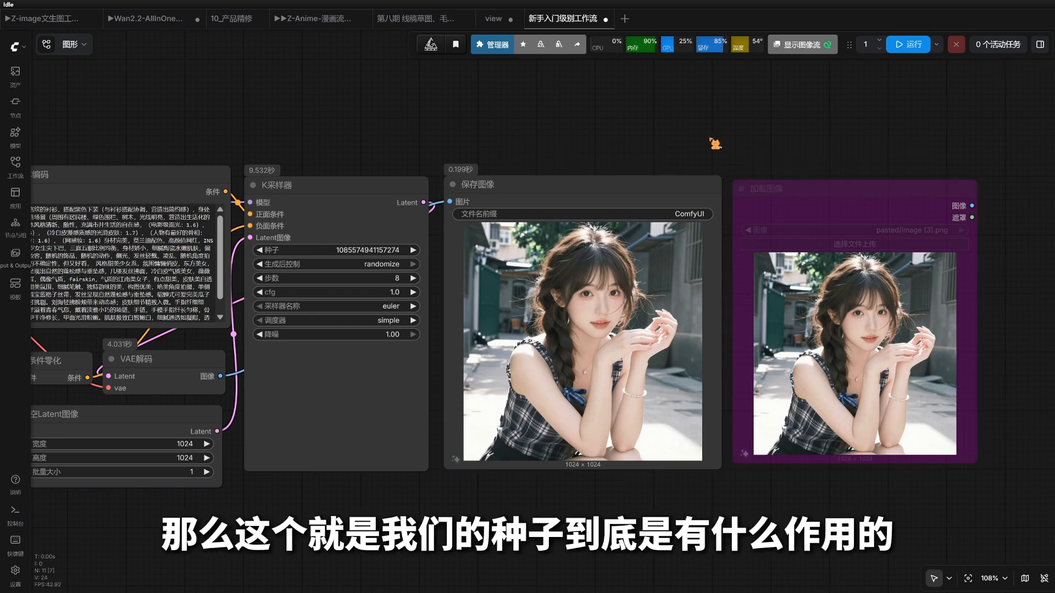
- Review the options of the K sampler's control after generate setting (生成后控制) and choose random (随机)
scroll(306, 269, "up", 2)
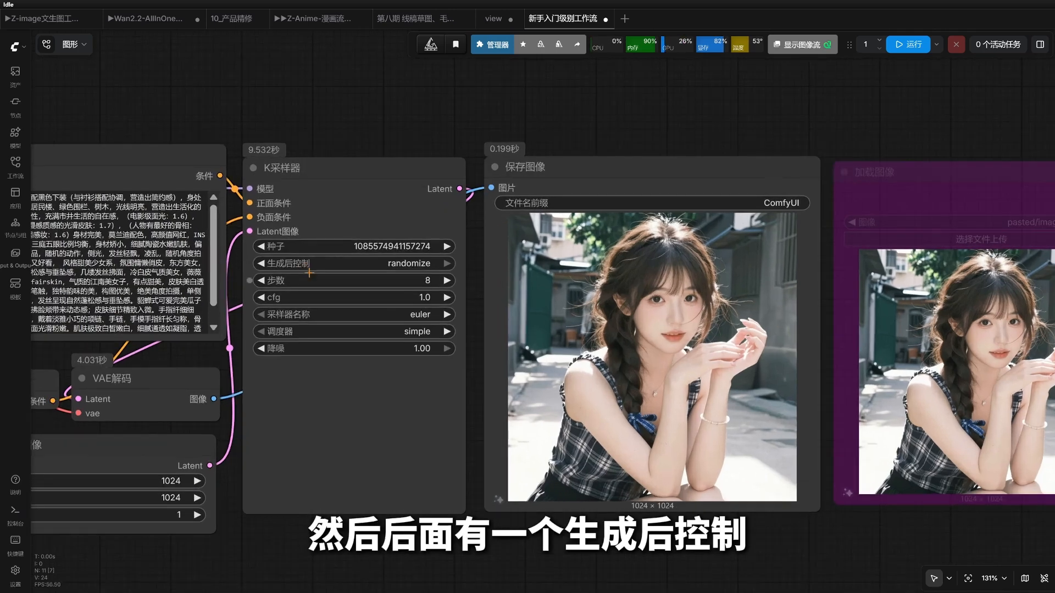
scroll(335, 268, "down", 1)
left_click(358, 265)
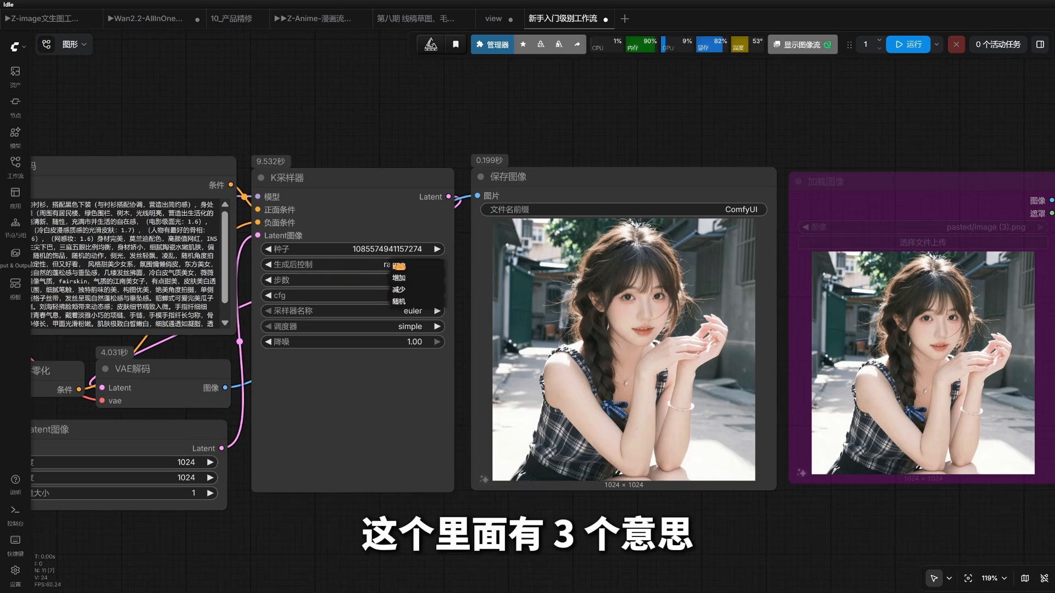
left_click(357, 220)
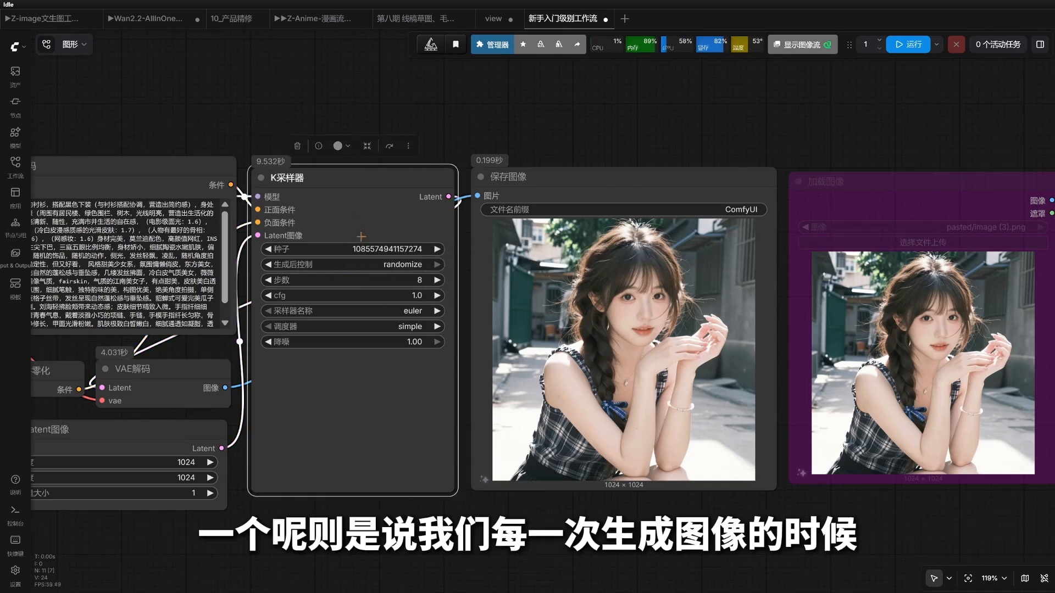
left_click(369, 265)
left_click(389, 264)
left_click(403, 303)
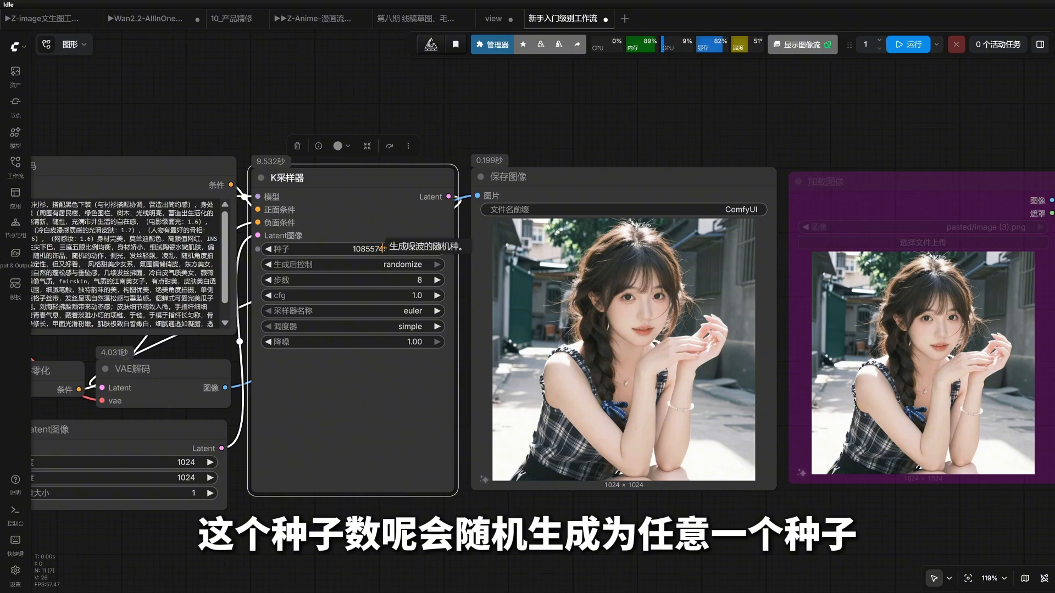
- Set the K sampler's seed to 111 with control after generate (生成后控制) left on randomize, and run the workflow
left_click(403, 264)
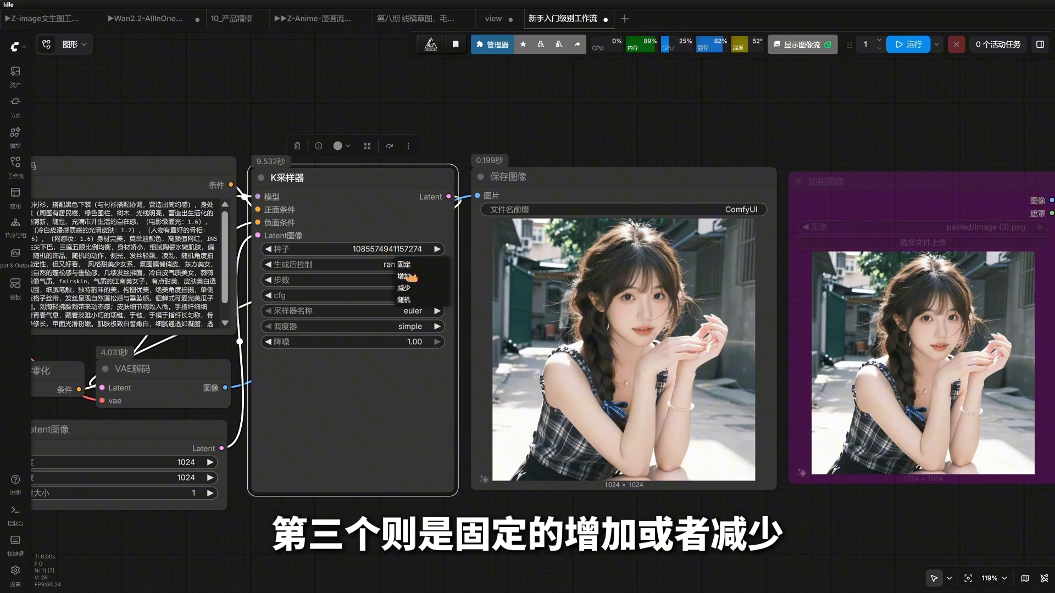
left_click(399, 230)
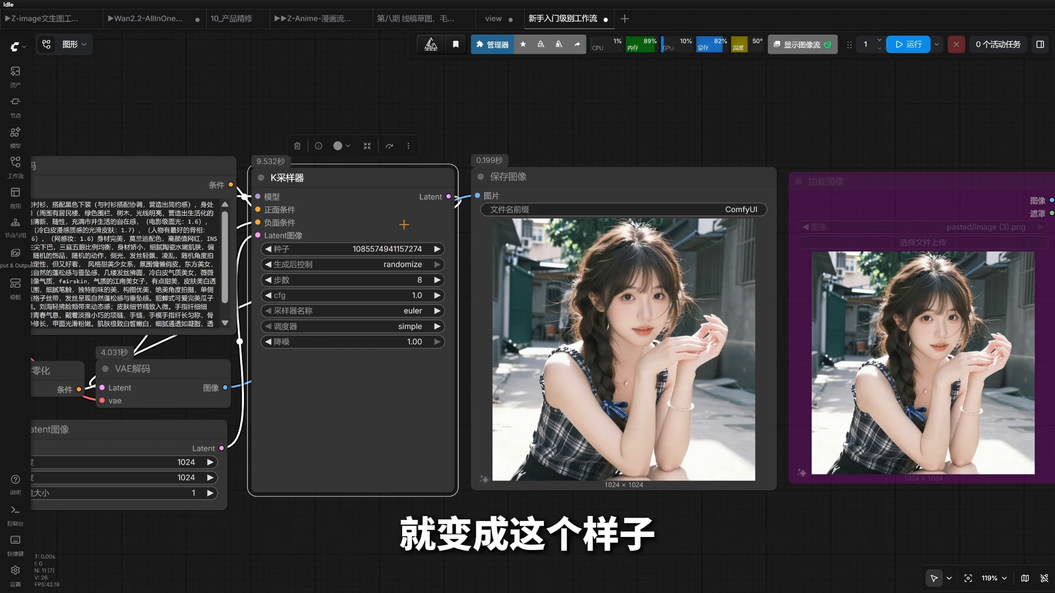
left_click(413, 251)
type("111")
key("Return")
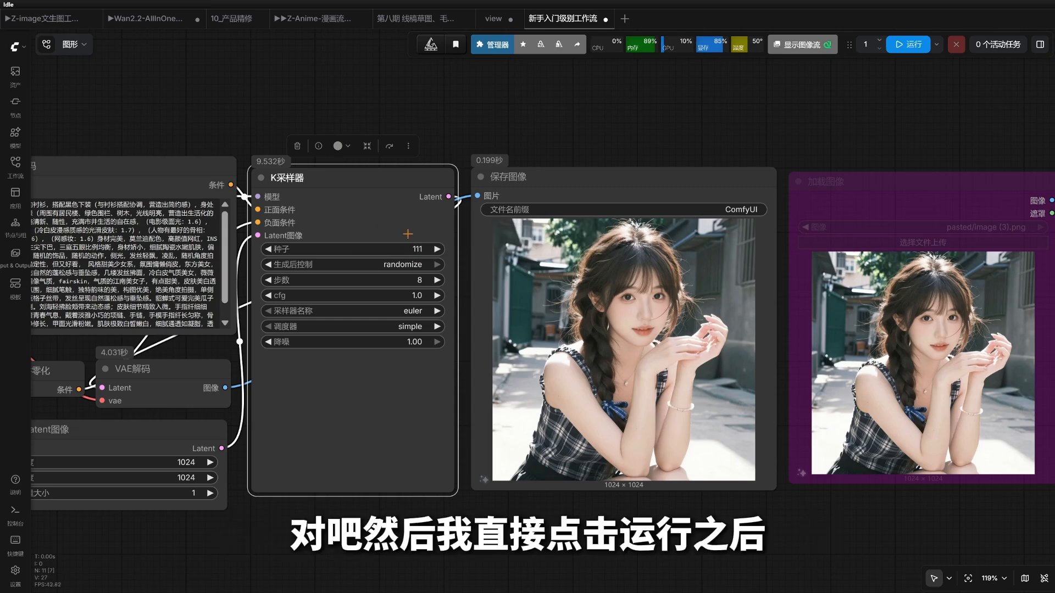
left_click(908, 44)
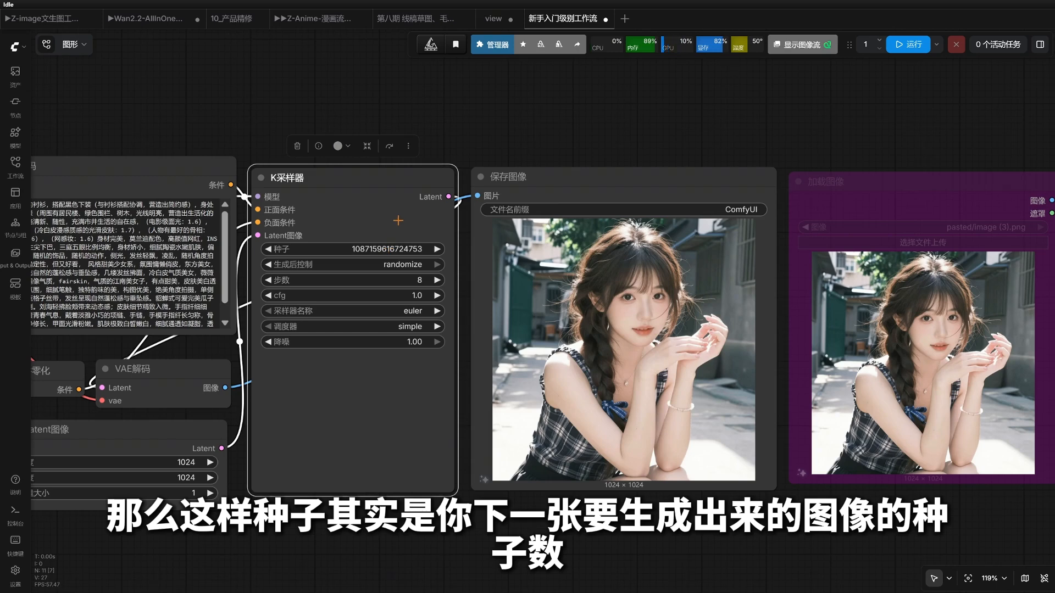
- Set the K sampler's control after generate to fixed (固定) and its seed to 111, and run the workflow
left_click(400, 265)
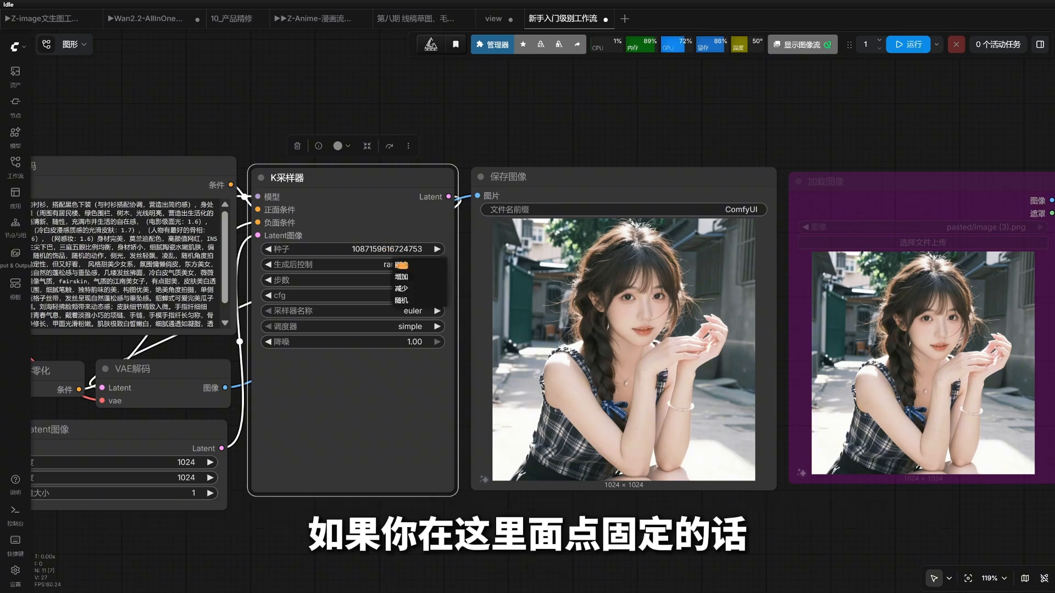
left_click(406, 264)
left_click(407, 249)
type("111")
key("Return")
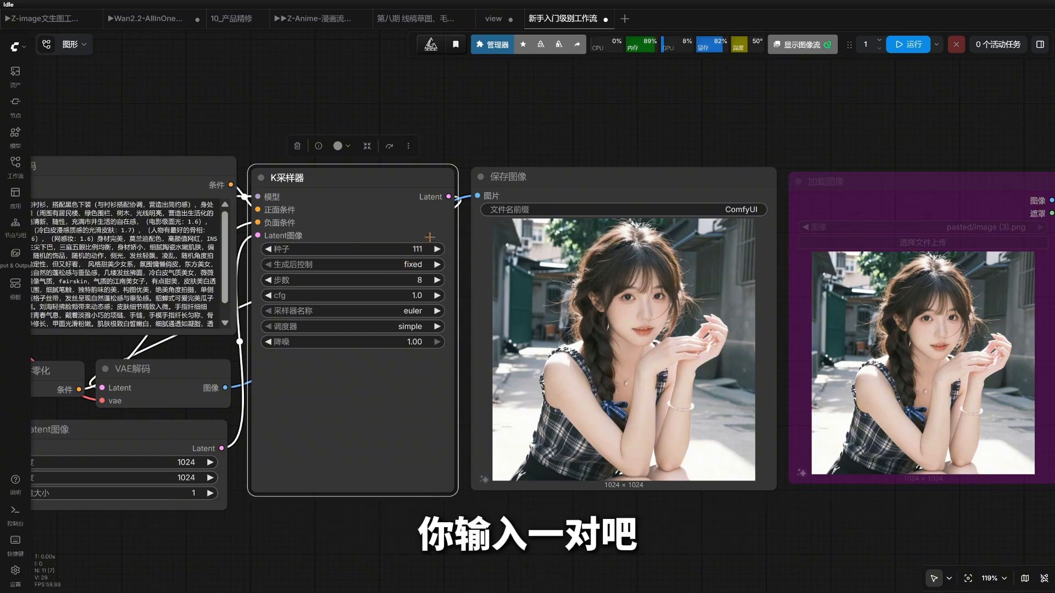
left_click(908, 44)
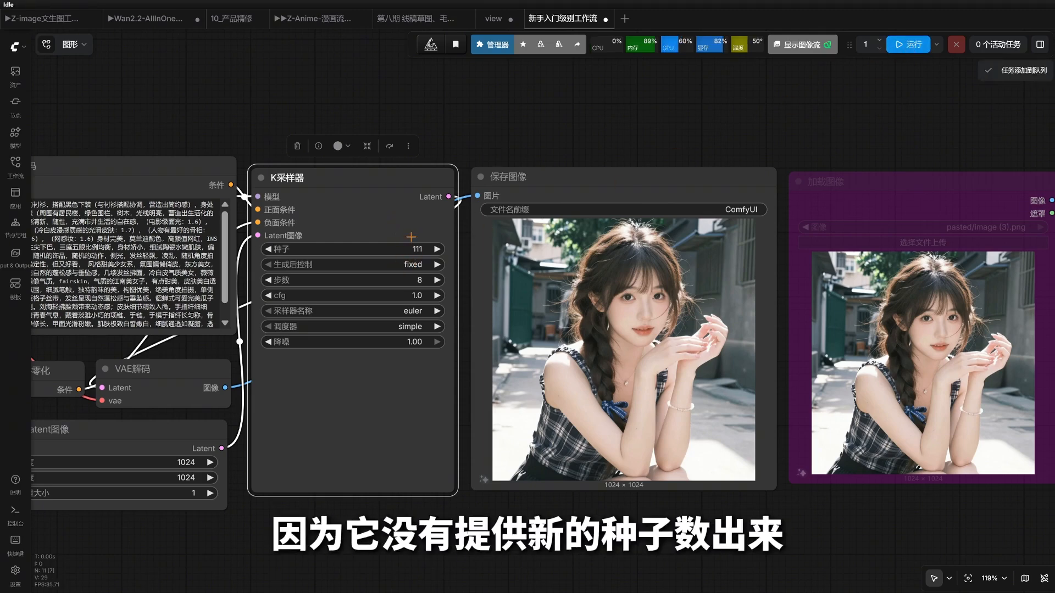
- Switch the K sampler's control after generate to random (随机) and back to fixed (固定)
left_click(419, 264)
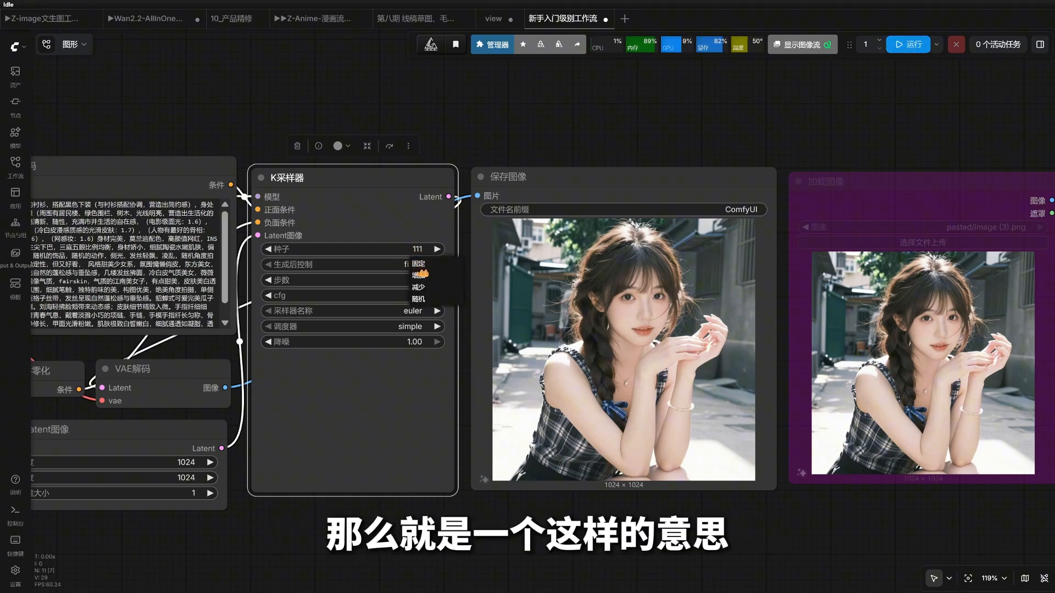
left_click(428, 300)
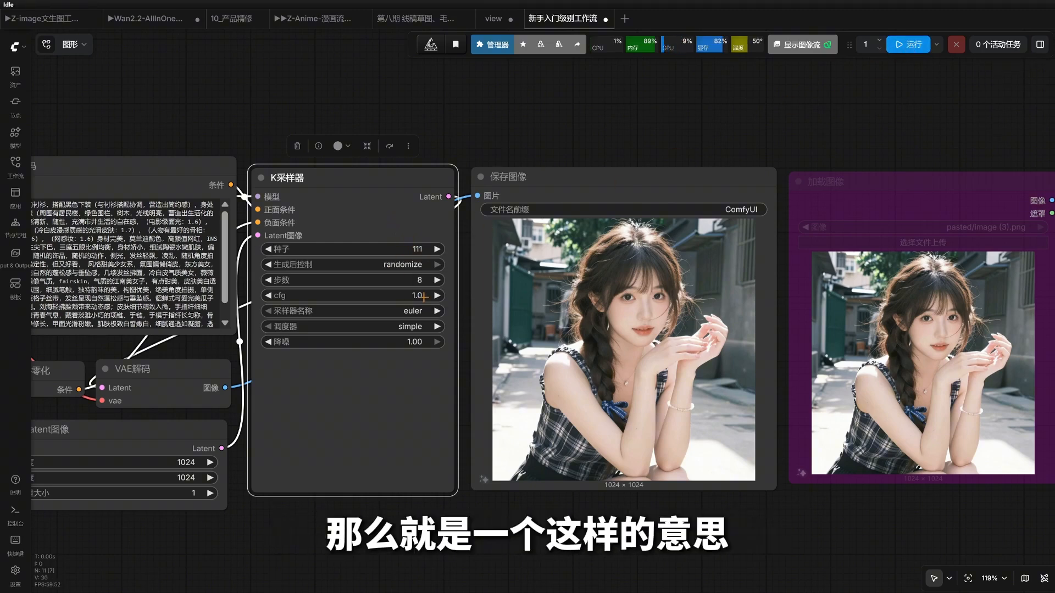
left_click(416, 264)
left_click(421, 268)
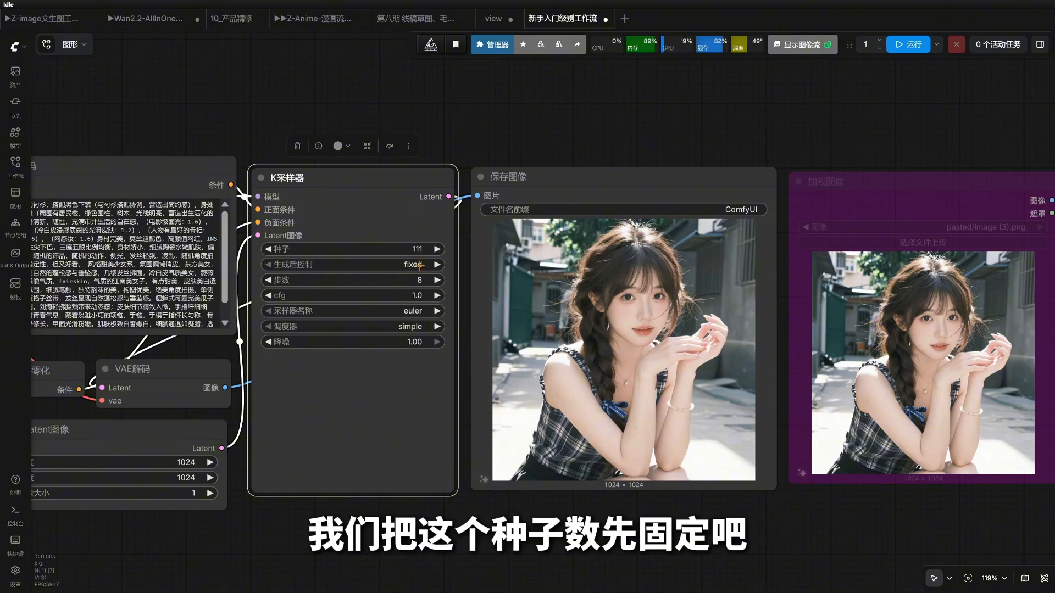
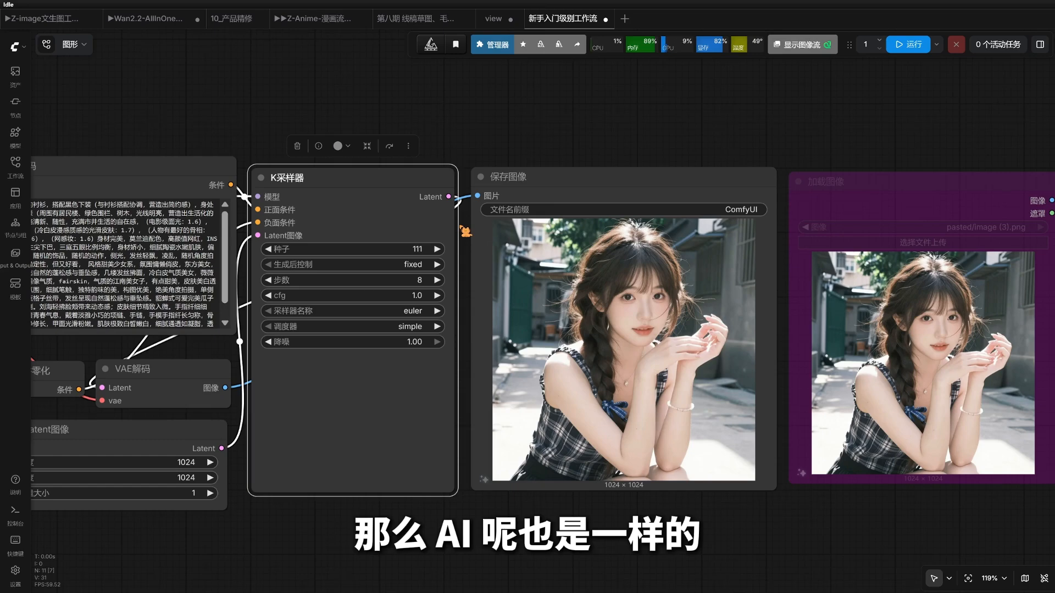
- Set the K sampler's steps (步数) to 3, run the workflow, and compare the image with the pasted reference
left_click(464, 231)
left_click(421, 282)
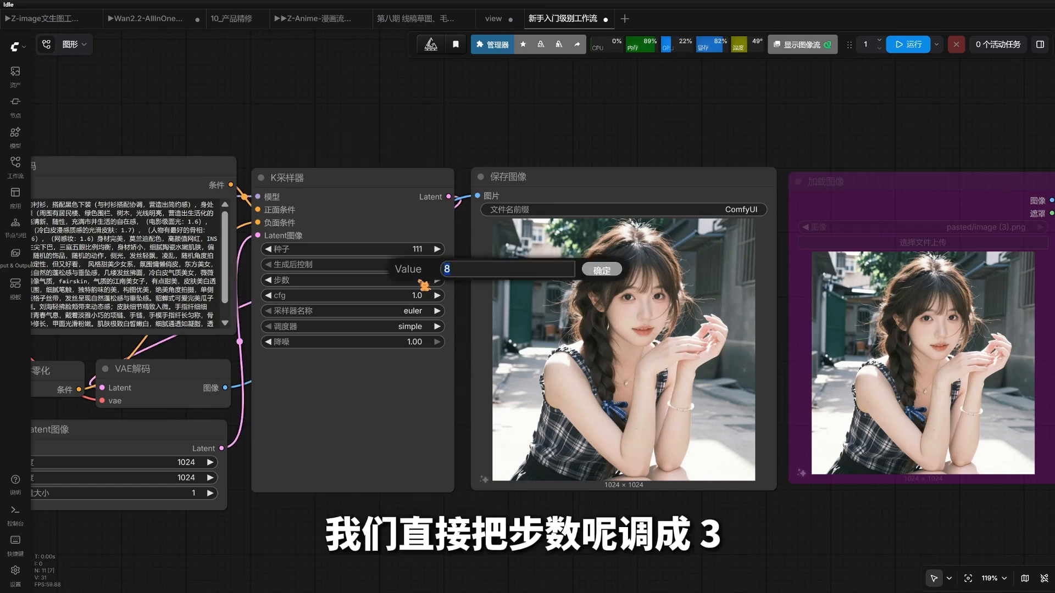
type("3")
key("Return")
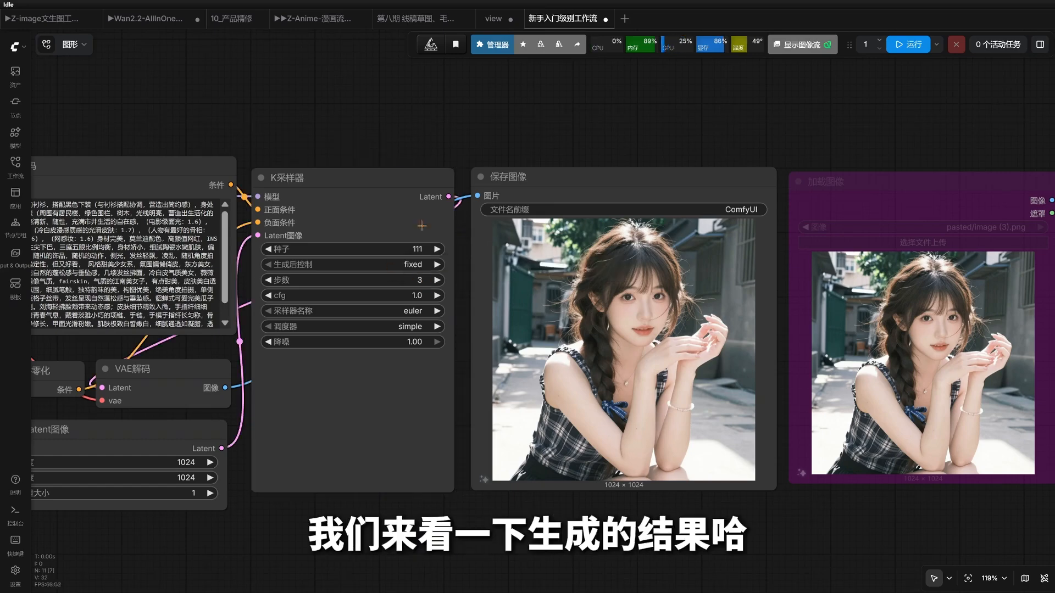
scroll(722, 323, "up", 5)
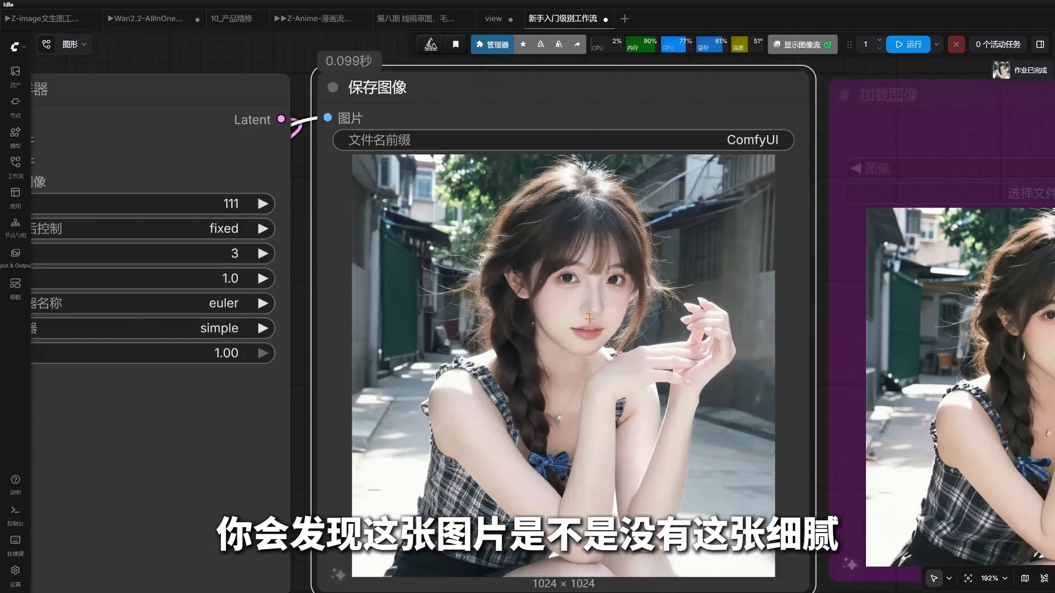
scroll(589, 319, "down", 4)
scroll(853, 326, "up", 4)
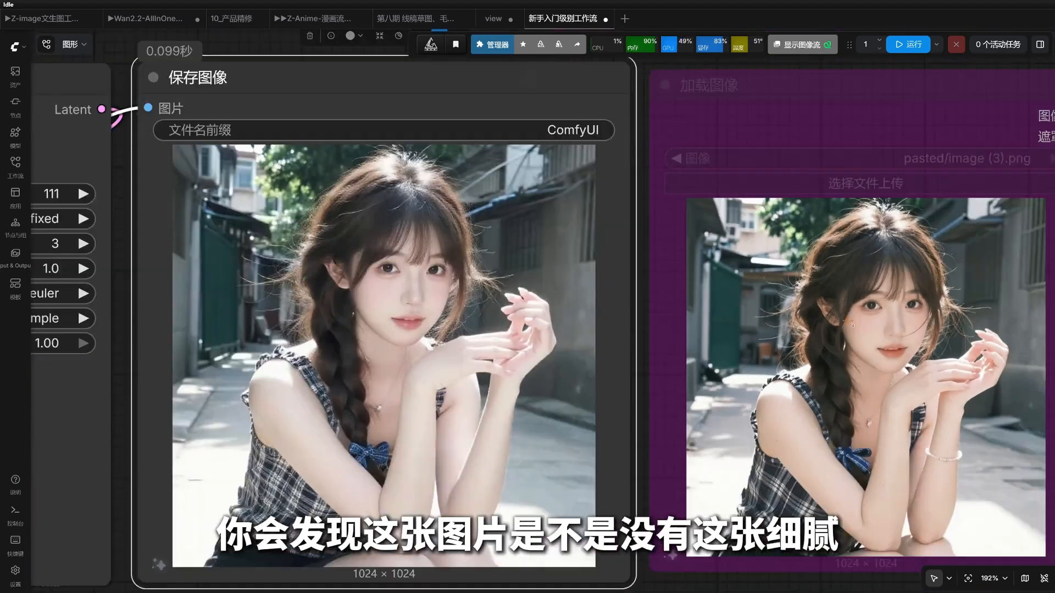
scroll(853, 325, "down", 3)
- Move the bypassed Load Image node against the Save Image node and enlarge it from its upper-right corner for comparison
left_click_drag(862, 352, 840, 350)
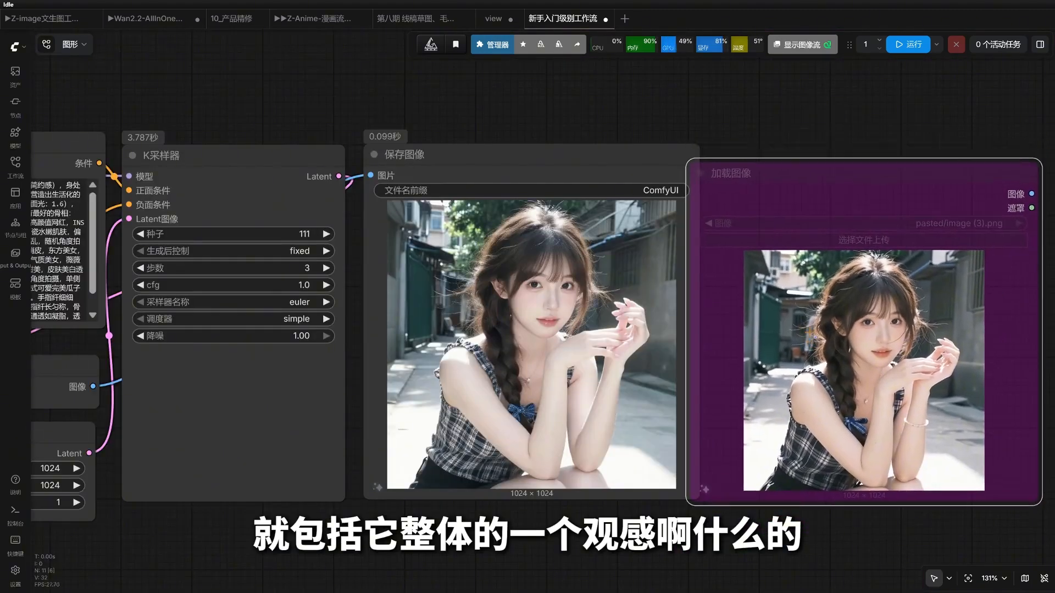
scroll(527, 329, "up", 5)
scroll(527, 329, "down", 2)
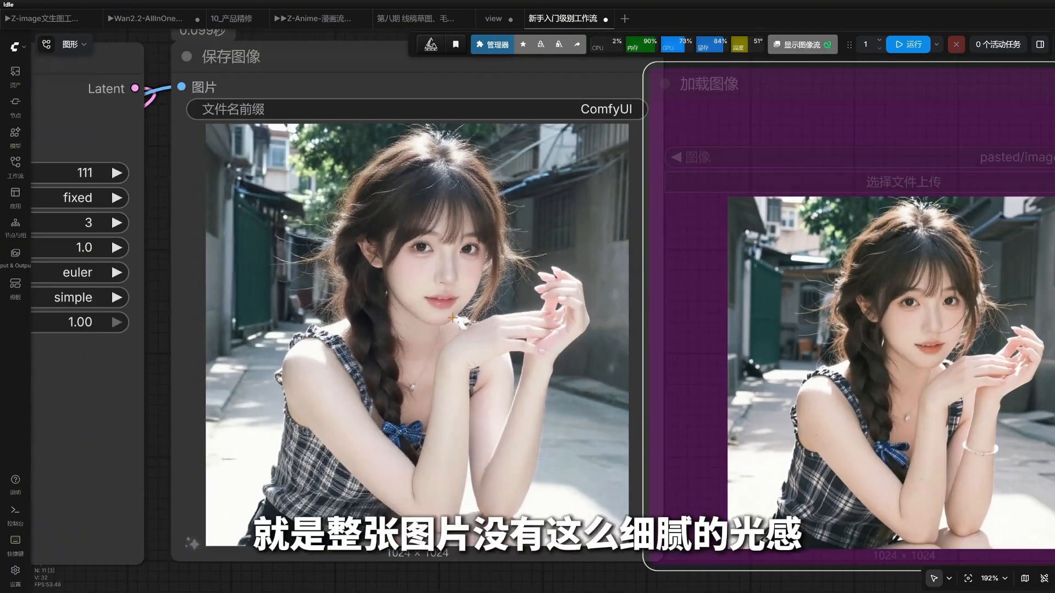
scroll(452, 317, "down", 3)
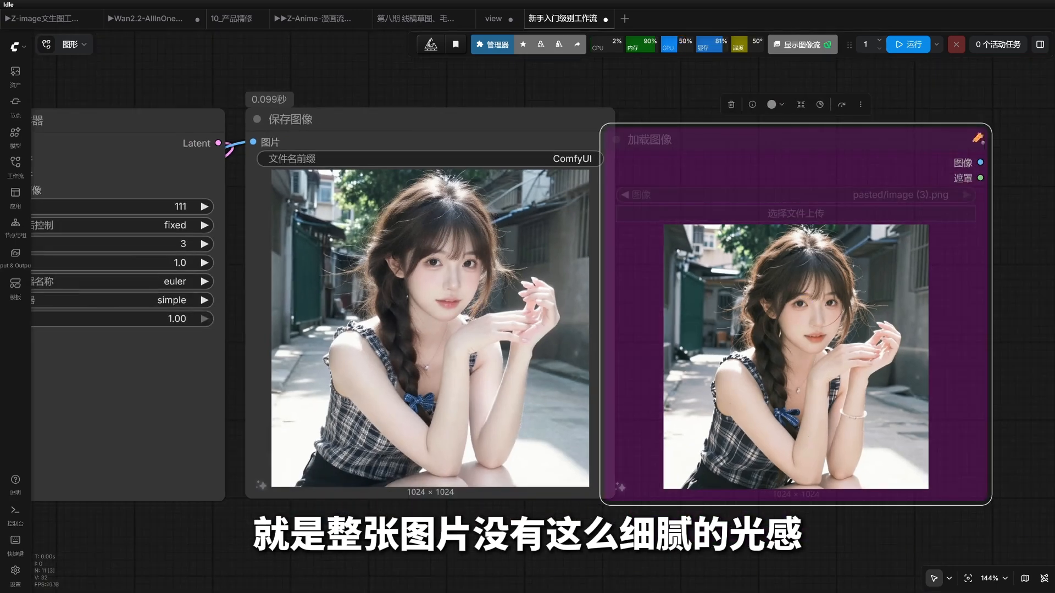
left_click_drag(989, 125, 1014, 91)
left_click_drag(543, 94, 567, 99)
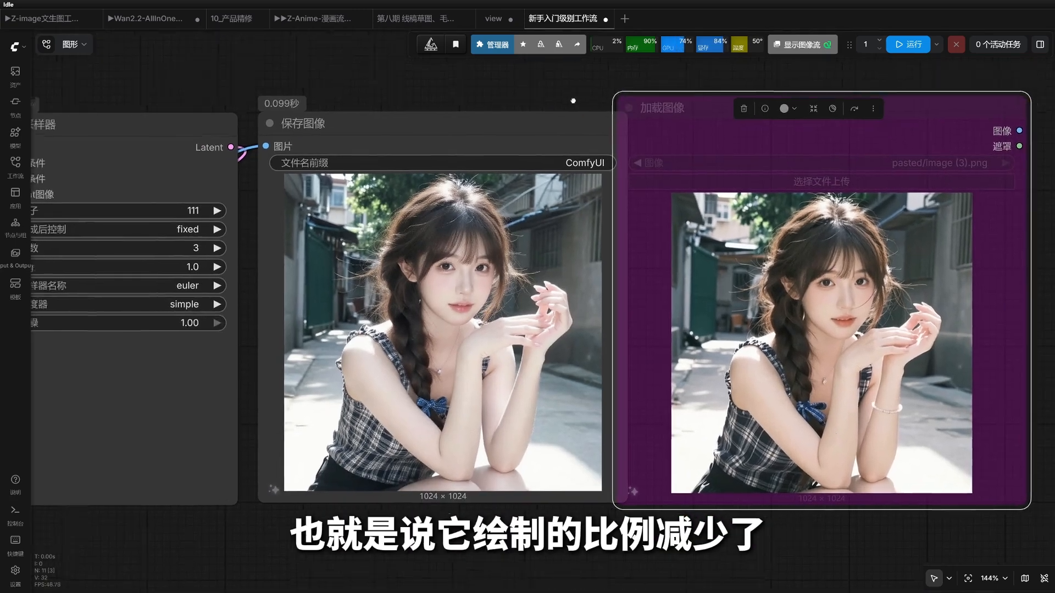
left_click_drag(417, 150, 500, 173)
scroll(500, 173, "down", 1)
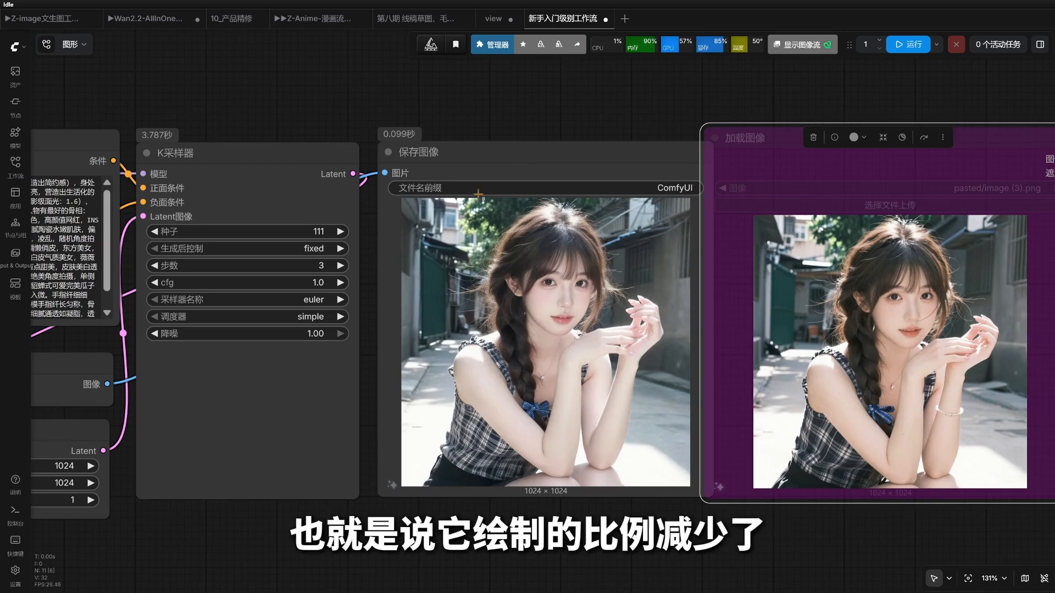
- Set the K sampler's steps to 20, regenerate the image, and compare it with the pasted reference
left_click(324, 266)
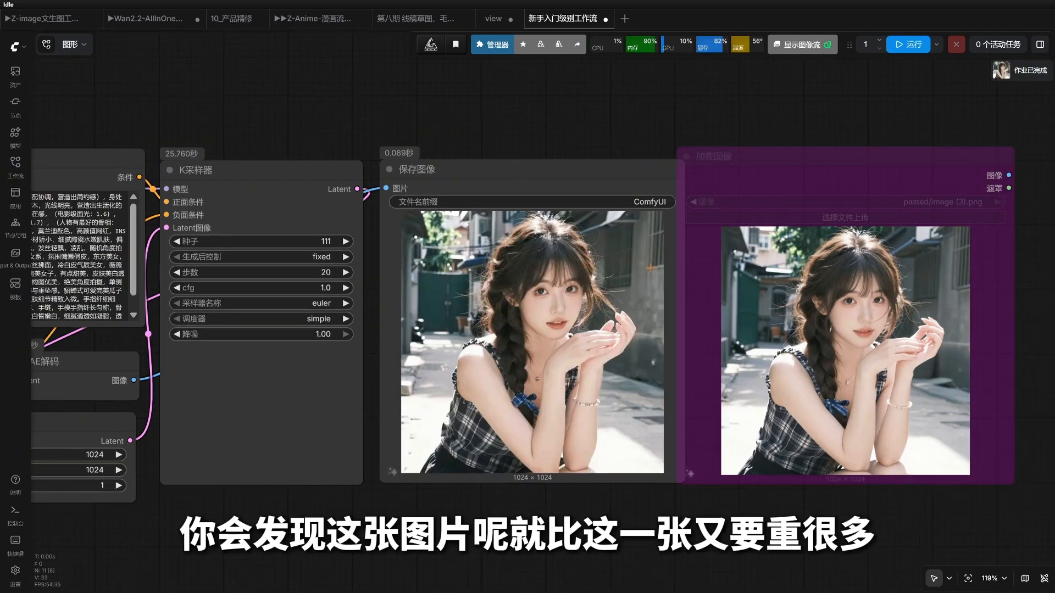
scroll(683, 296, "up", 3)
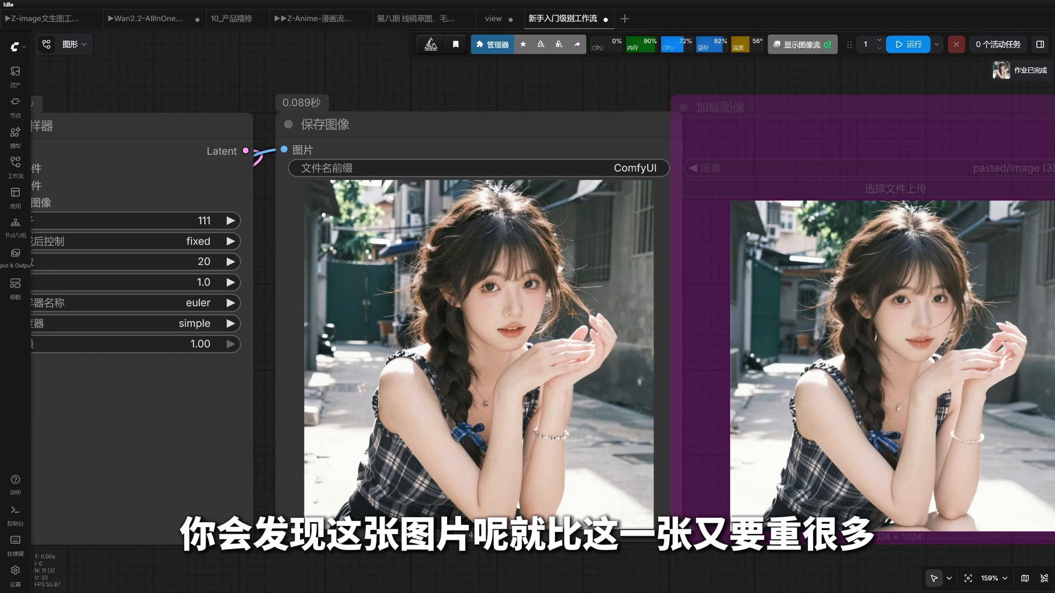
scroll(527, 318, "up", 3)
scroll(782, 303, "down", 5)
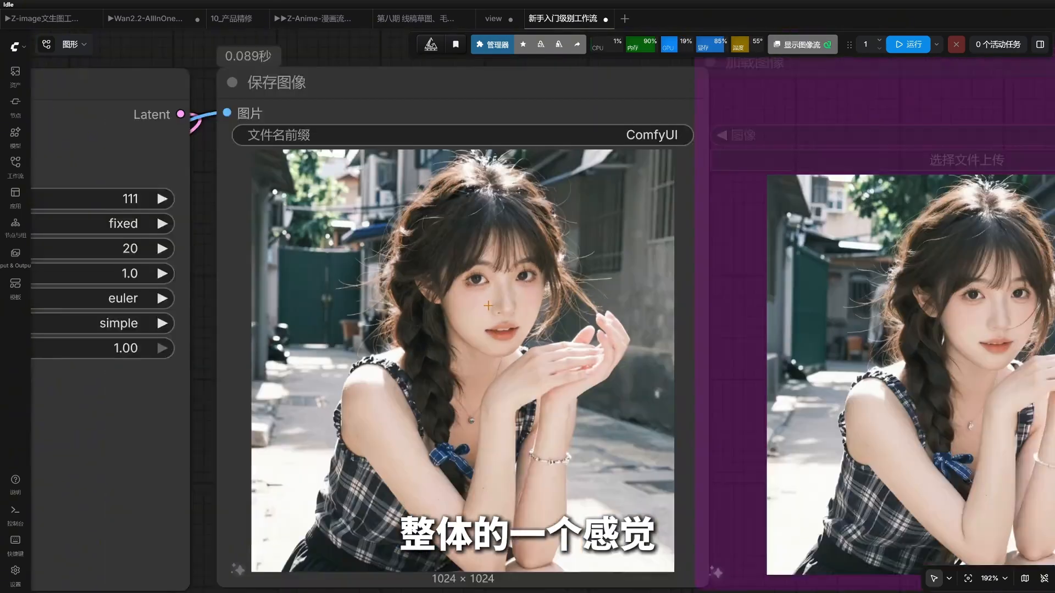
scroll(832, 312, "down", 2)
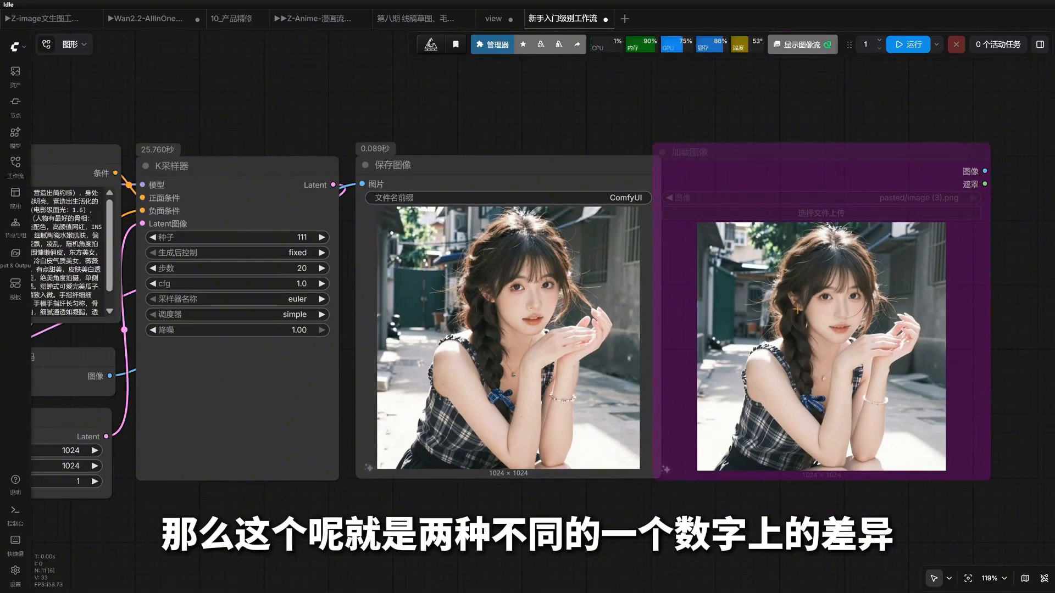
scroll(630, 146, "down", 2)
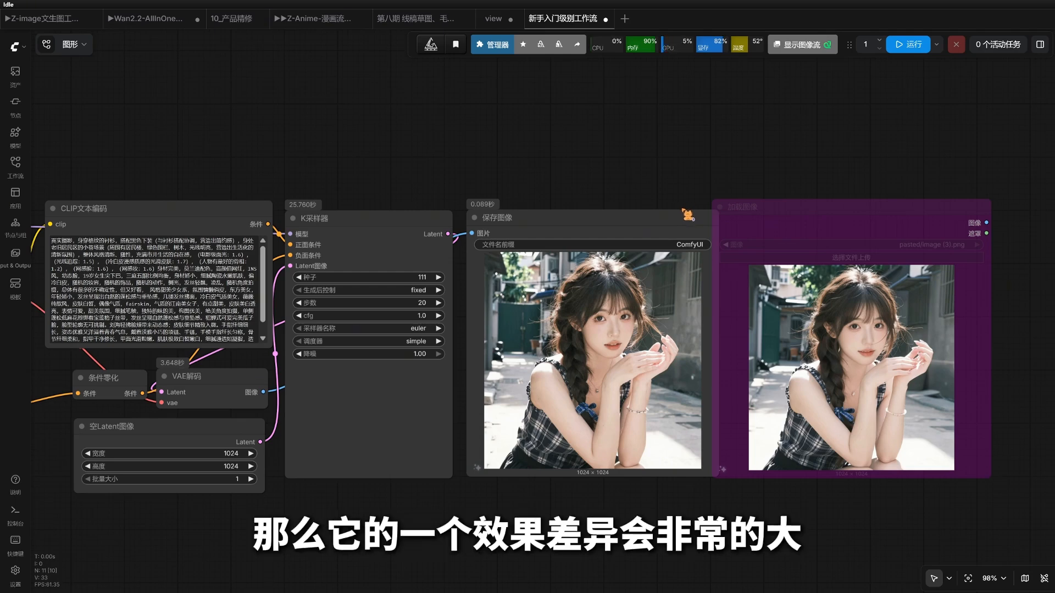
- Return the K sampler's steps to 8
scroll(687, 214, "up", 1)
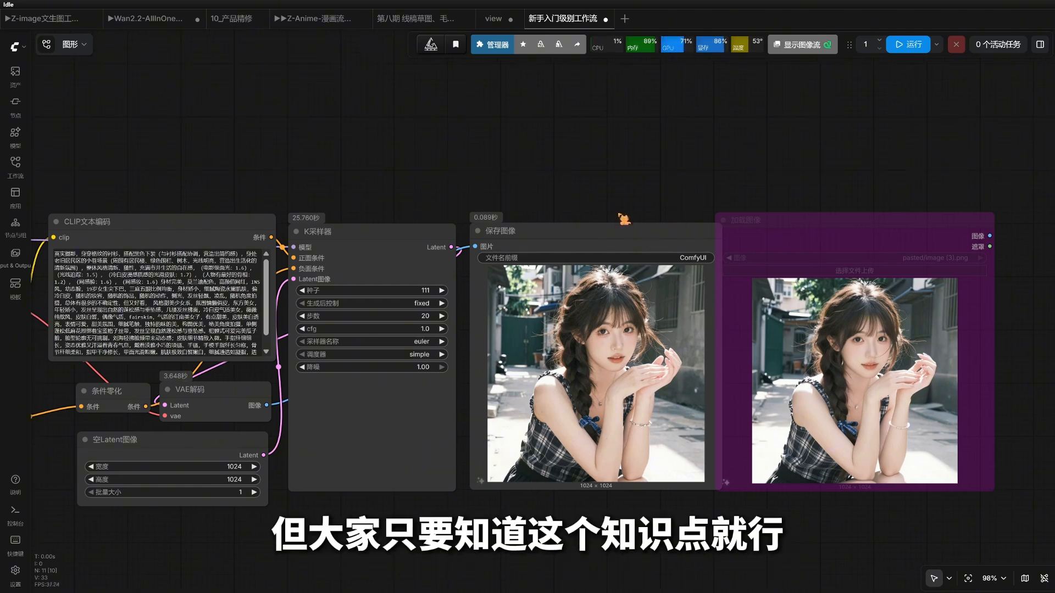
scroll(607, 200, "left", 2)
scroll(495, 324, "up", 2)
left_click(497, 324)
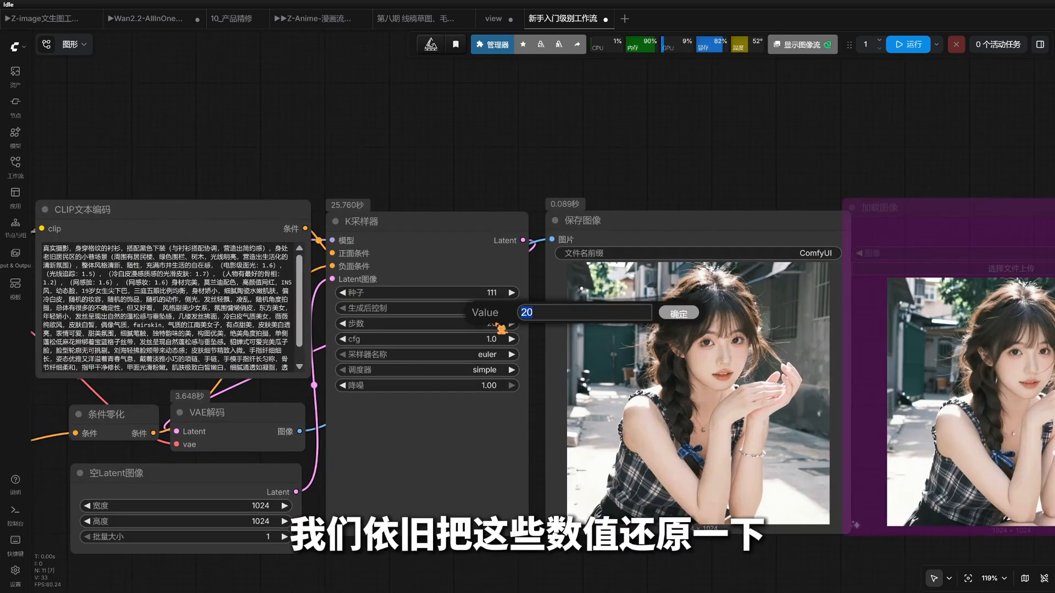
type("8")
key("Return")
- Examine the K sampler's cfg setting in relation to the CLIP text encode prompt and the generated image
left_click(395, 347)
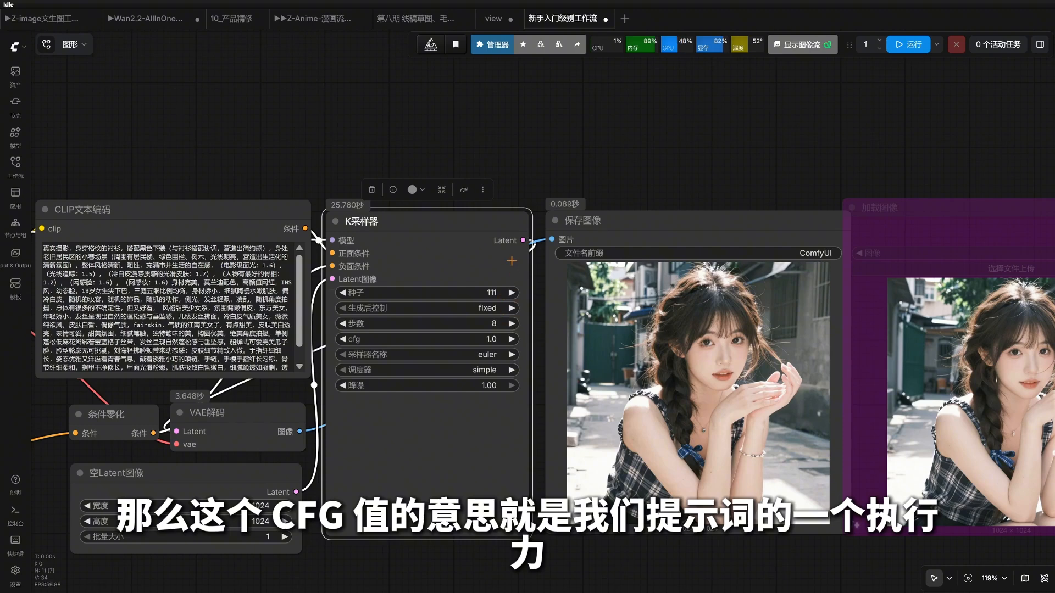
scroll(522, 272, "right", 1)
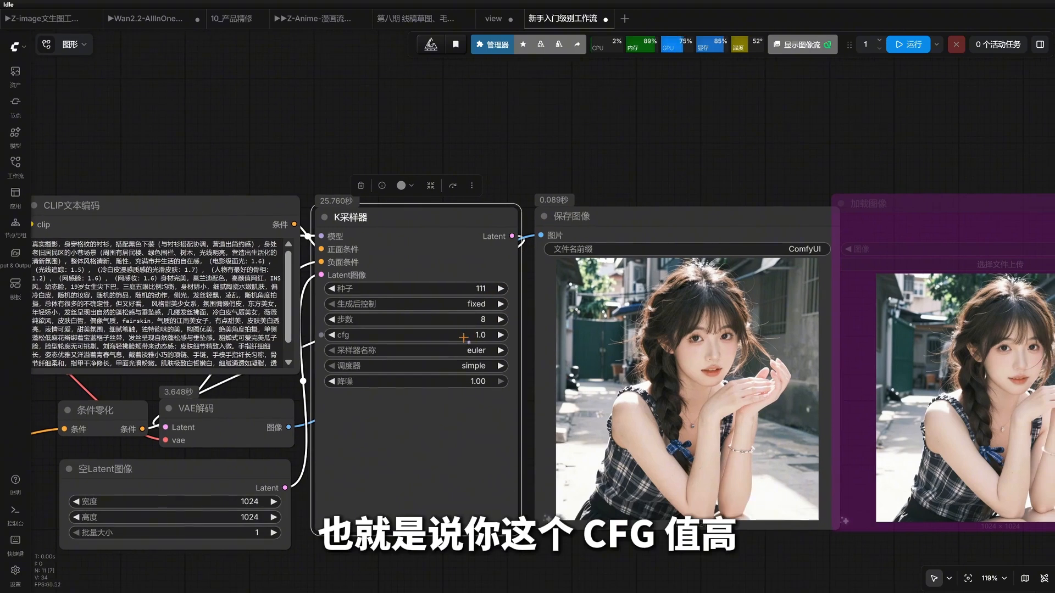
left_click(654, 304)
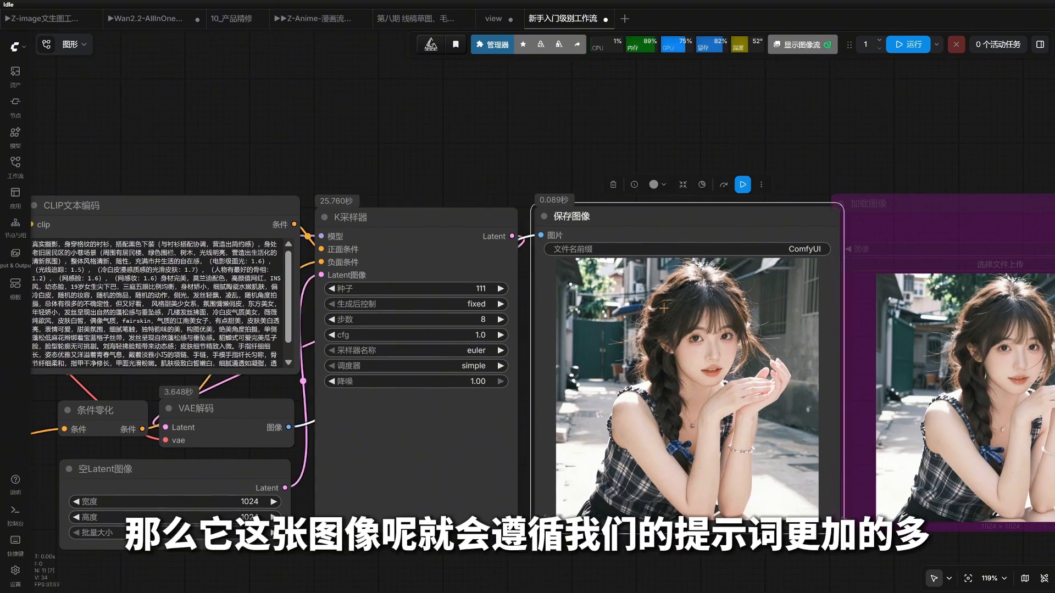
scroll(237, 313, "down", 1)
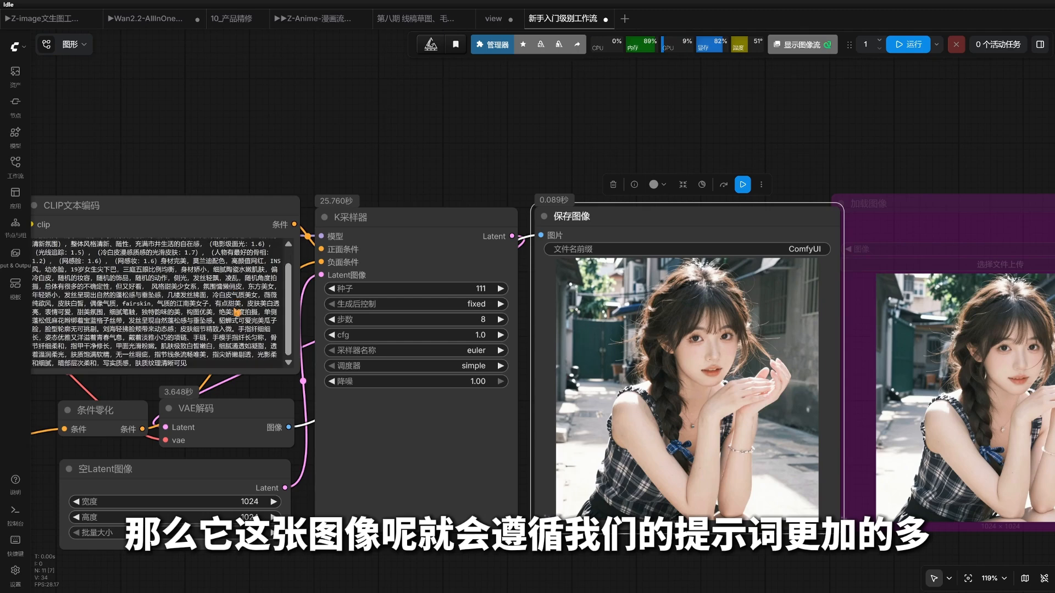
left_click(323, 366)
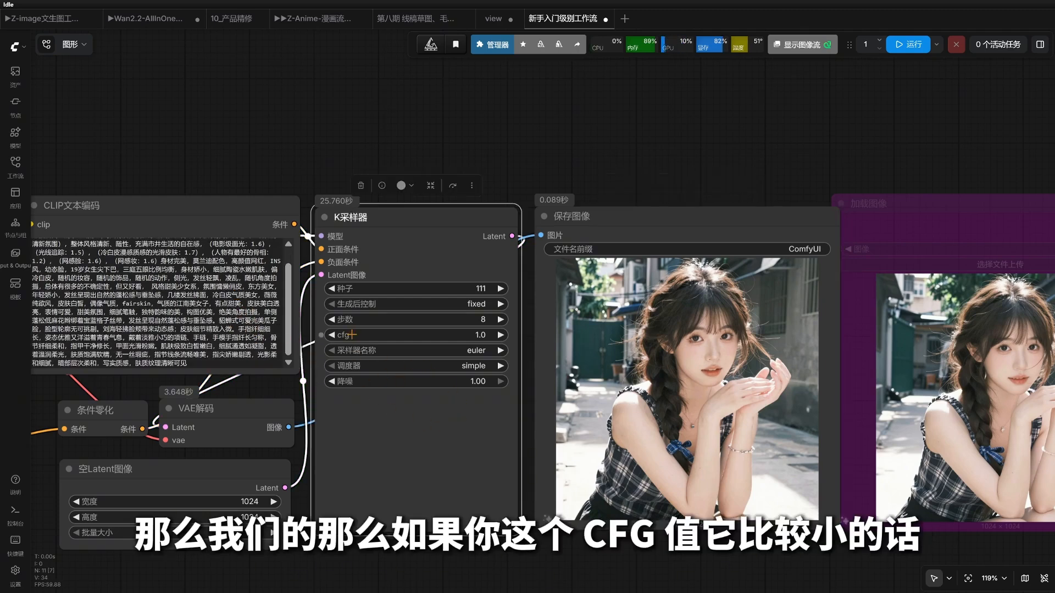
left_click(230, 328)
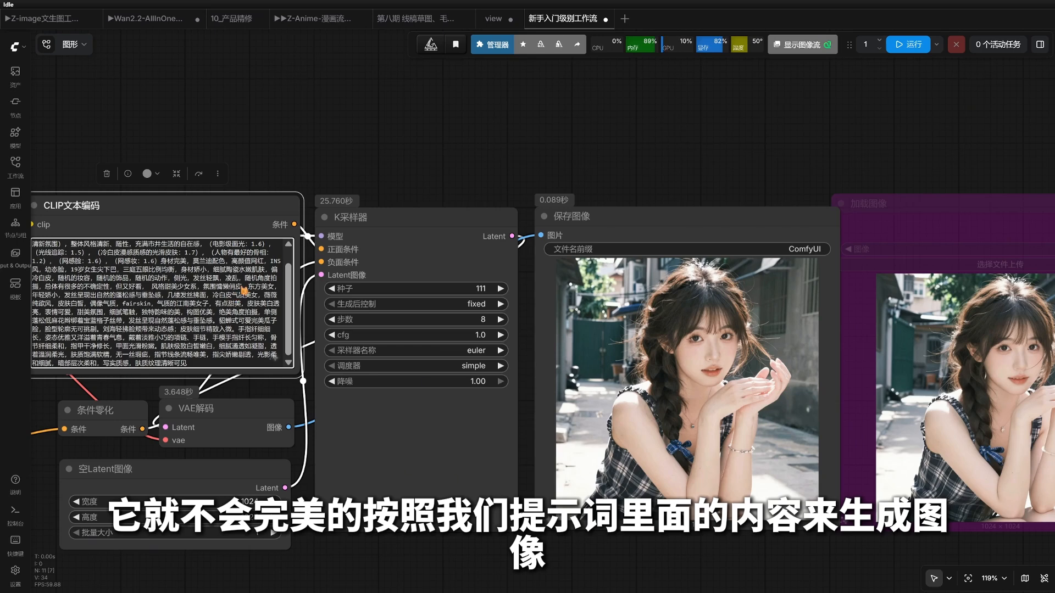
left_click(605, 177)
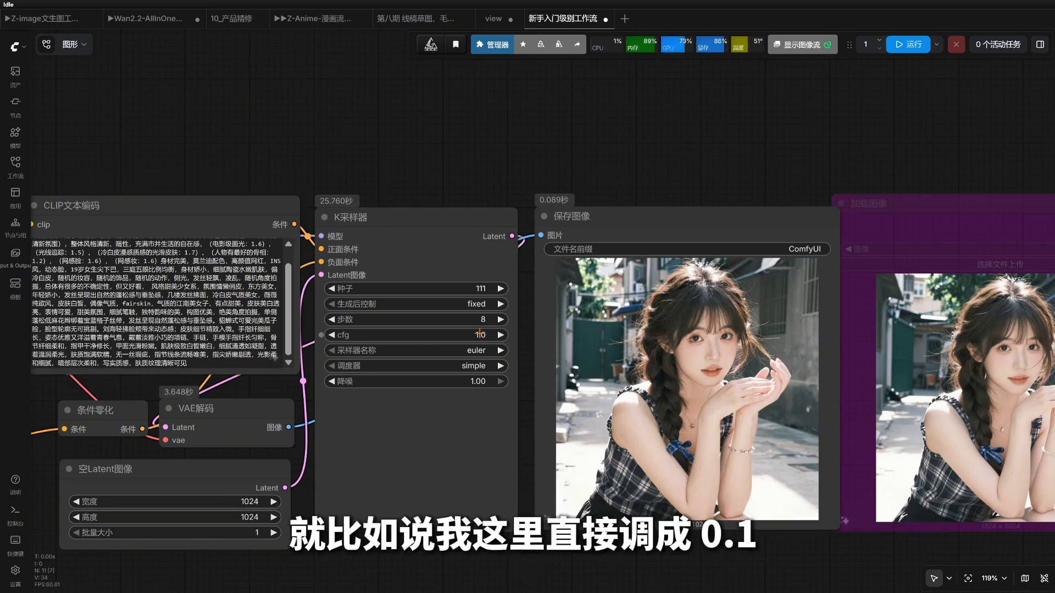
- Set the K sampler's cfg to 0.1 and run the workflow to test how closely the image follows the prompt
left_click(483, 335)
type("0.1")
key("Return")
left_click(908, 44)
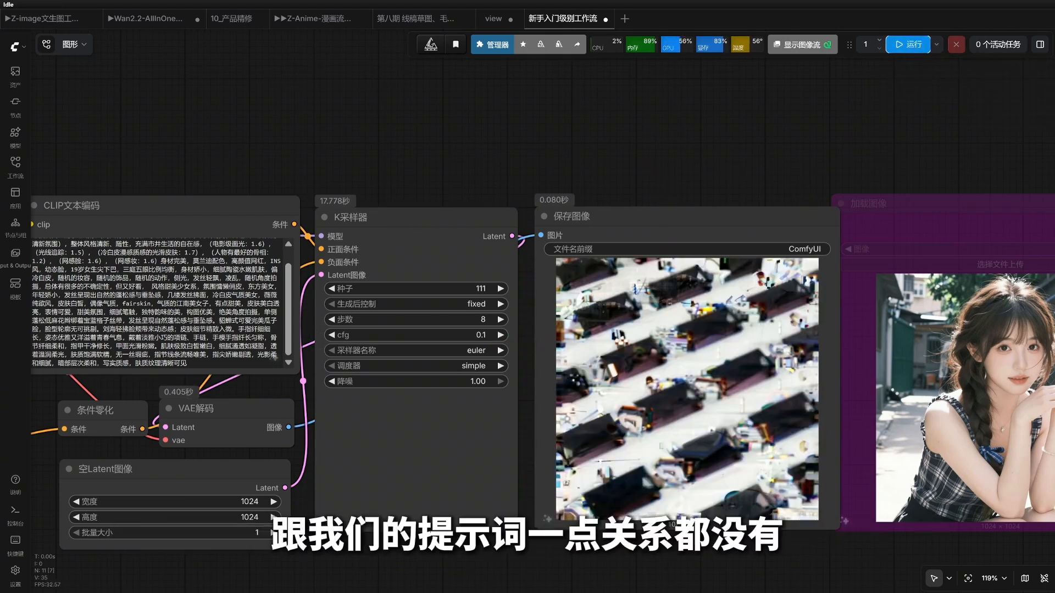
- Set the K sampler's cfg to 5 and run the workflow to test a stronger prompt influence
left_click(485, 336)
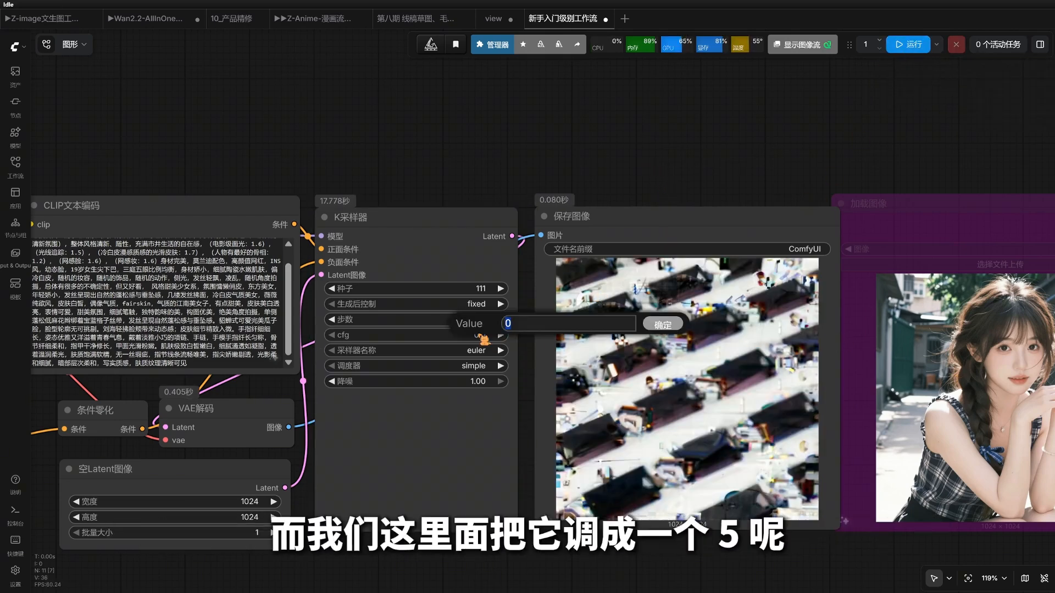
type("5")
key("Return")
left_click(908, 44)
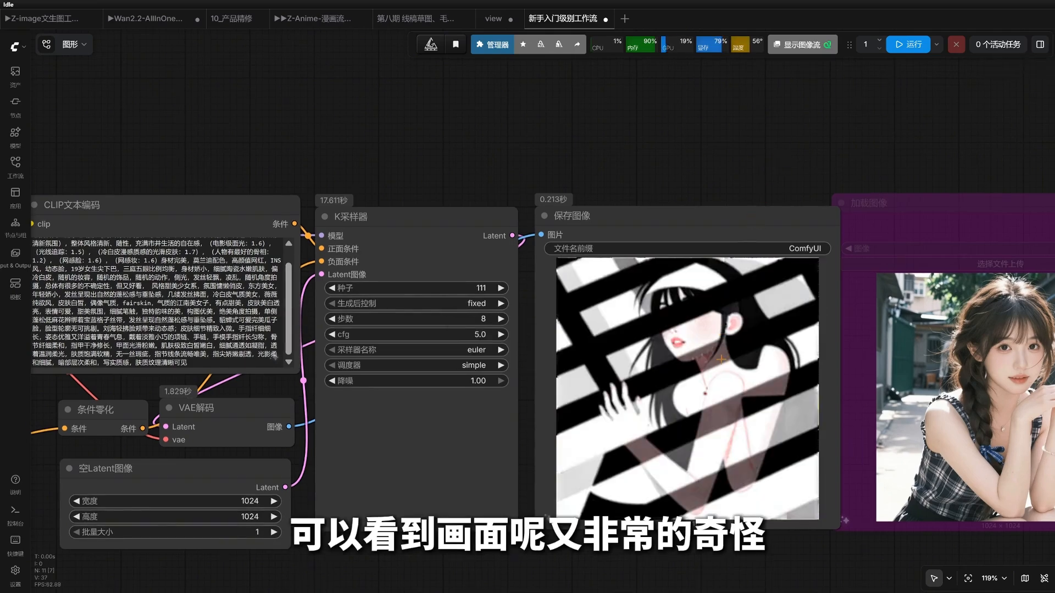
- Compare the generated image with the plaid shirt and black bottoms described in the CLIP text encode prompt
scroll(718, 359, "down", 2)
scroll(383, 231, "up", 1)
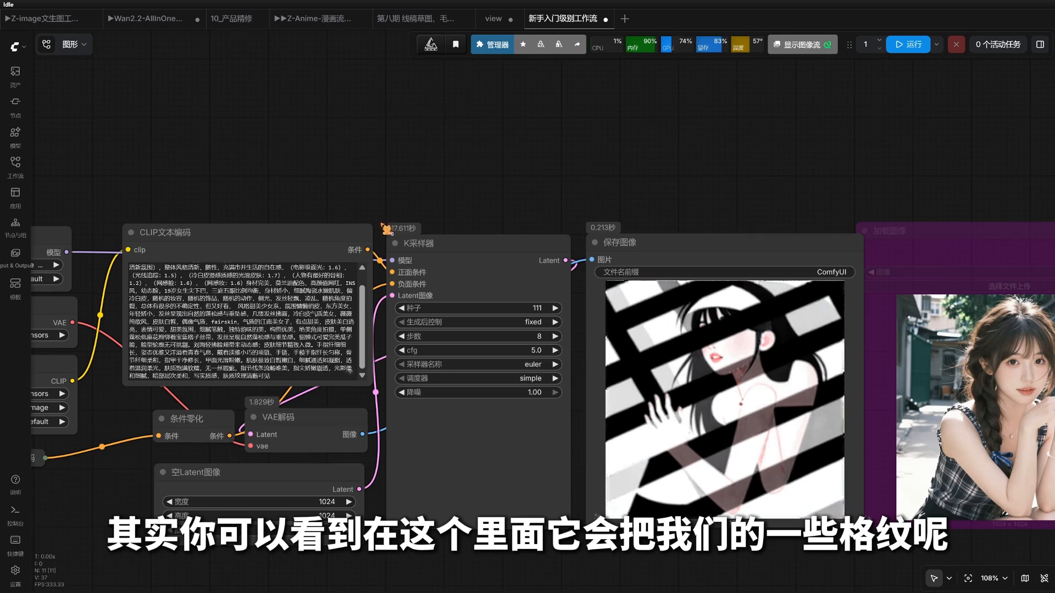
scroll(283, 314, "up", 1)
left_click_drag(159, 268, 241, 268)
left_click(222, 273)
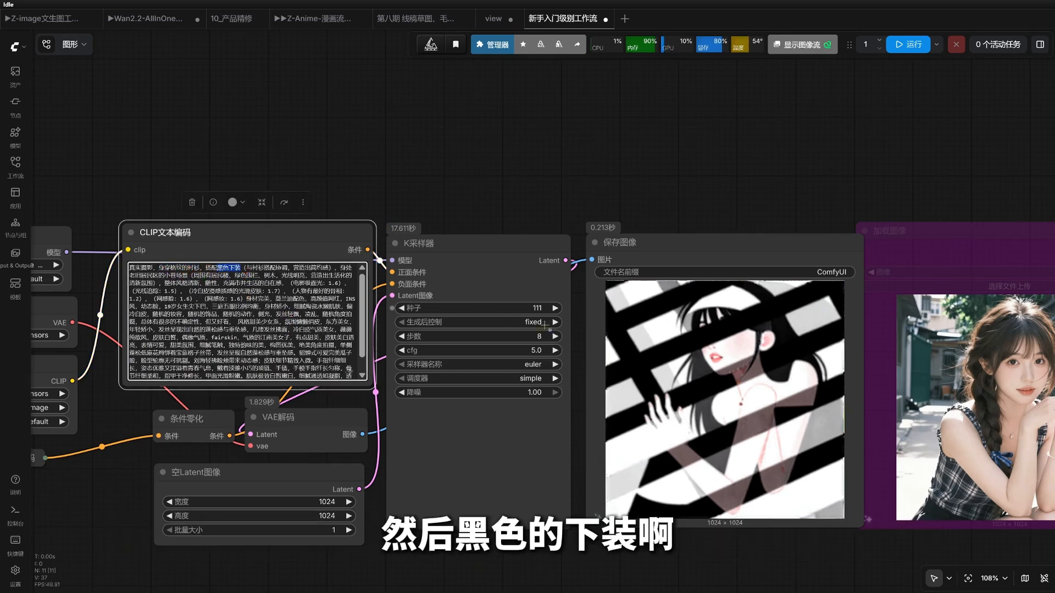
left_click(716, 387)
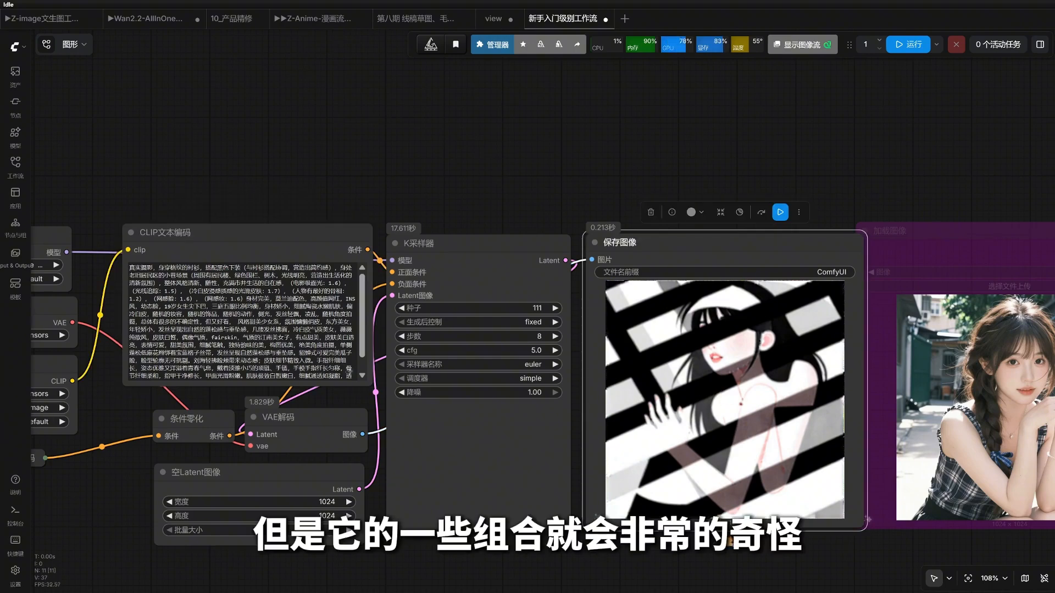
left_click(731, 547)
- Set the K sampler's cfg to 1.0 and regenerate the image
scroll(731, 544, "up", 2)
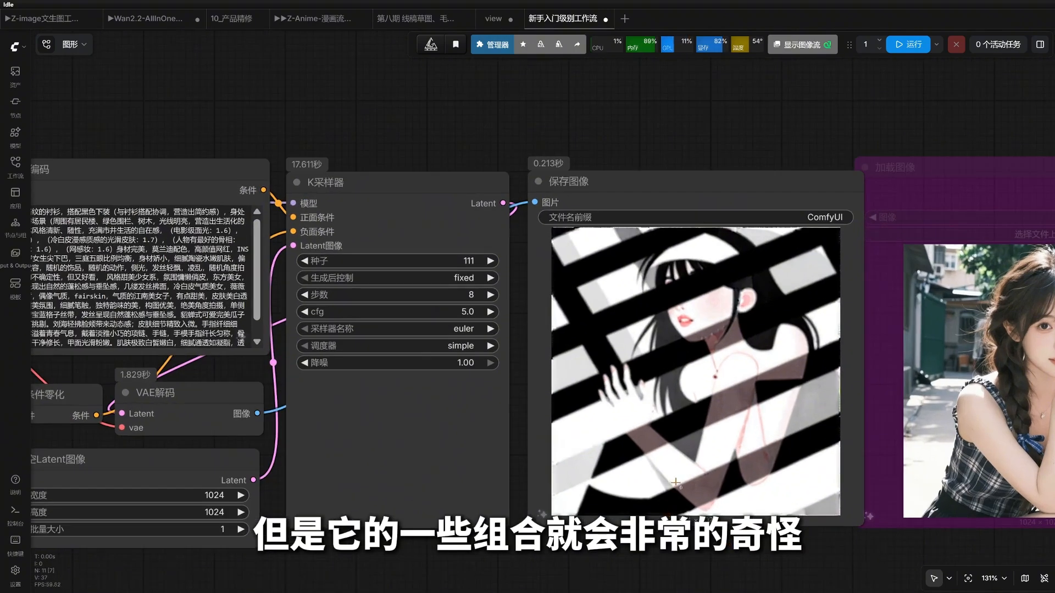
left_click(479, 316)
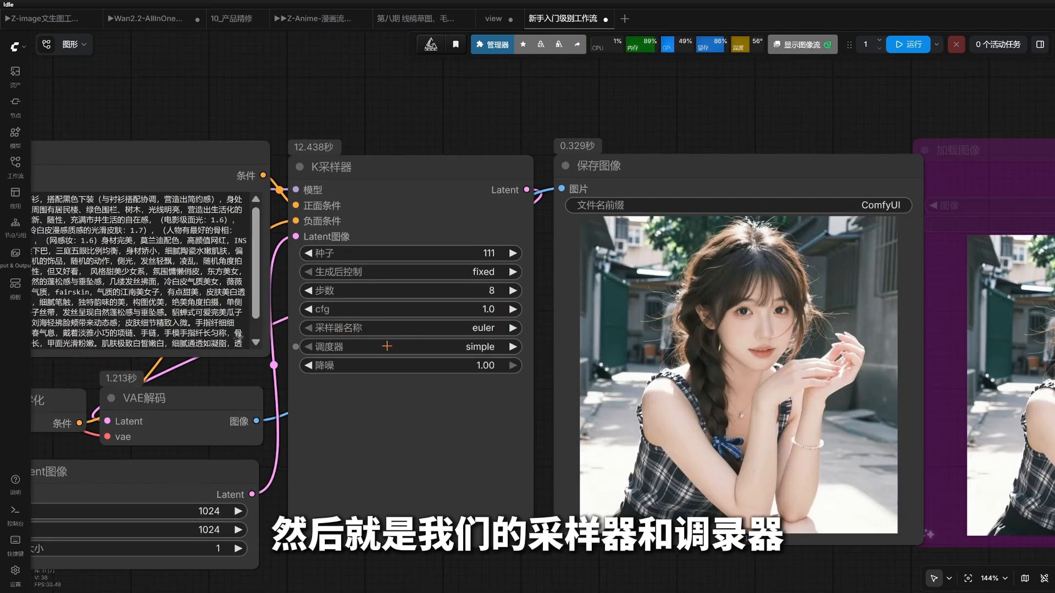
- Look through the K sampler's available sampler names, keeping euler selected
left_click(462, 329)
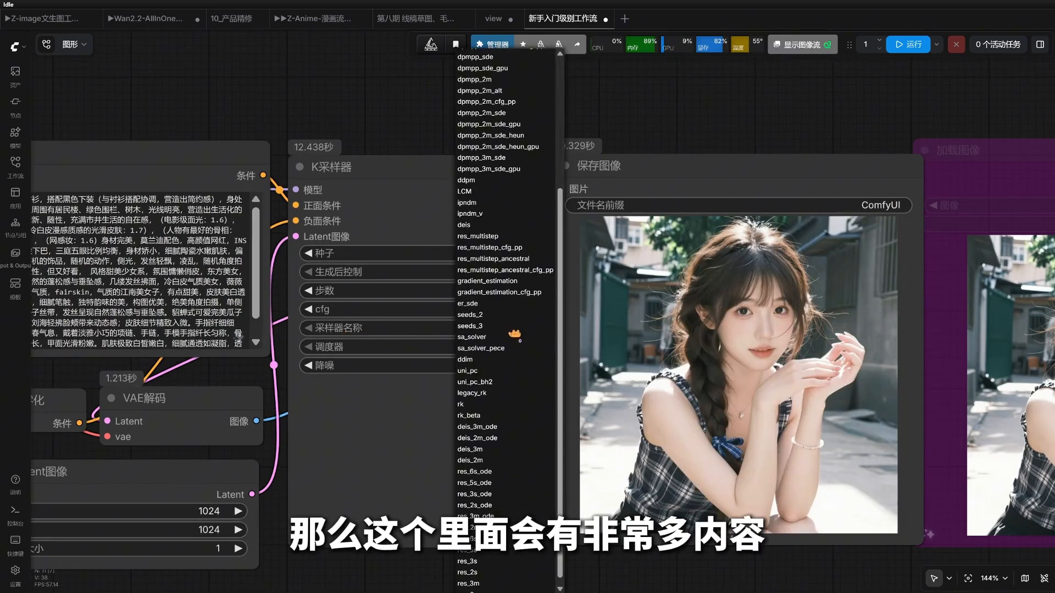
scroll(514, 334, "up", 5)
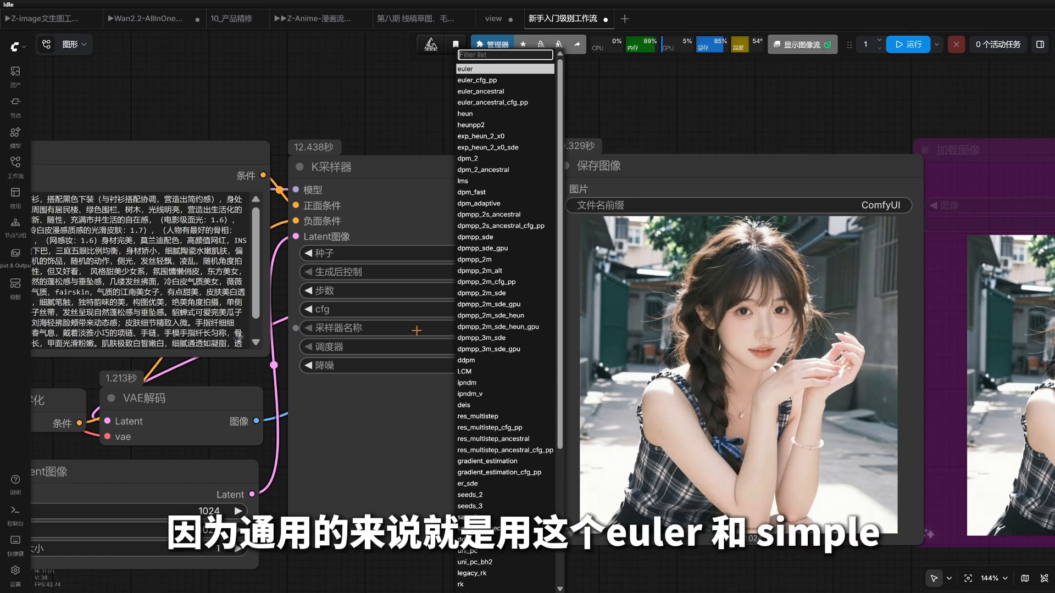
left_click(466, 334)
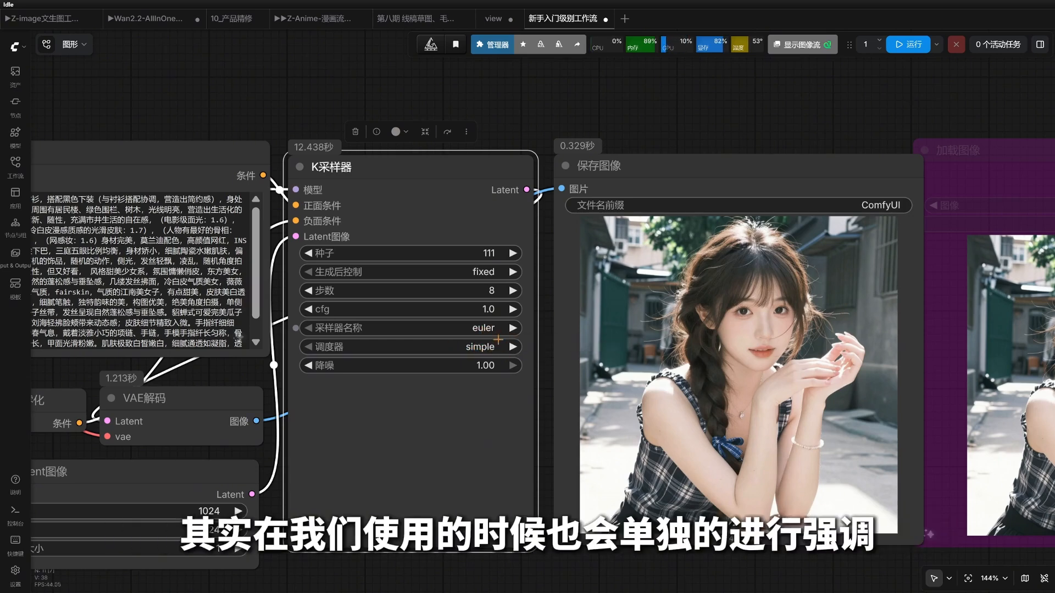
scroll(538, 336, "up", 1)
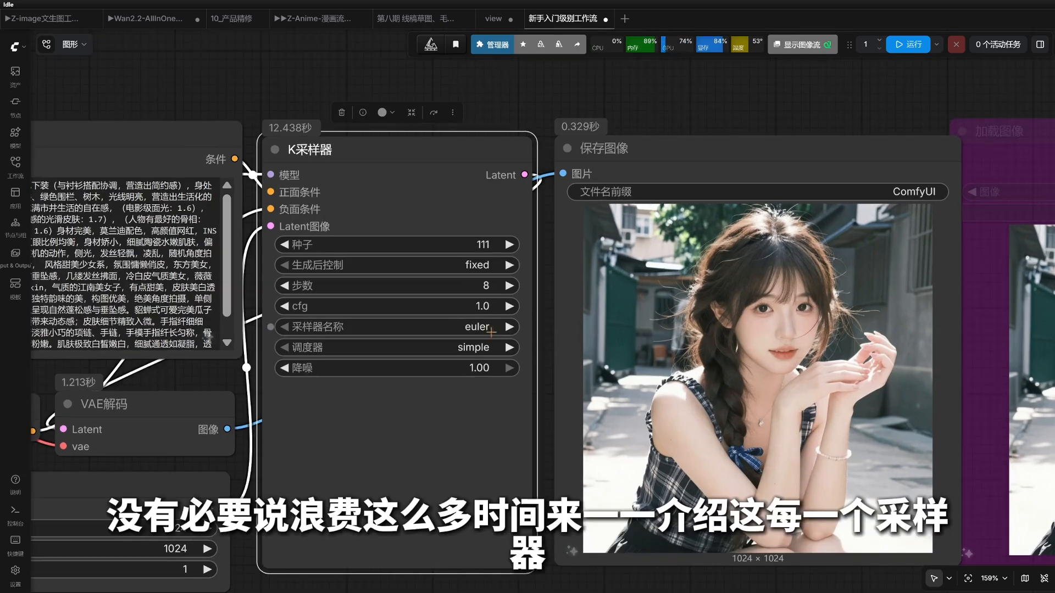
left_click(492, 332)
scroll(536, 329, "down", 3)
scroll(535, 346, "up", 3)
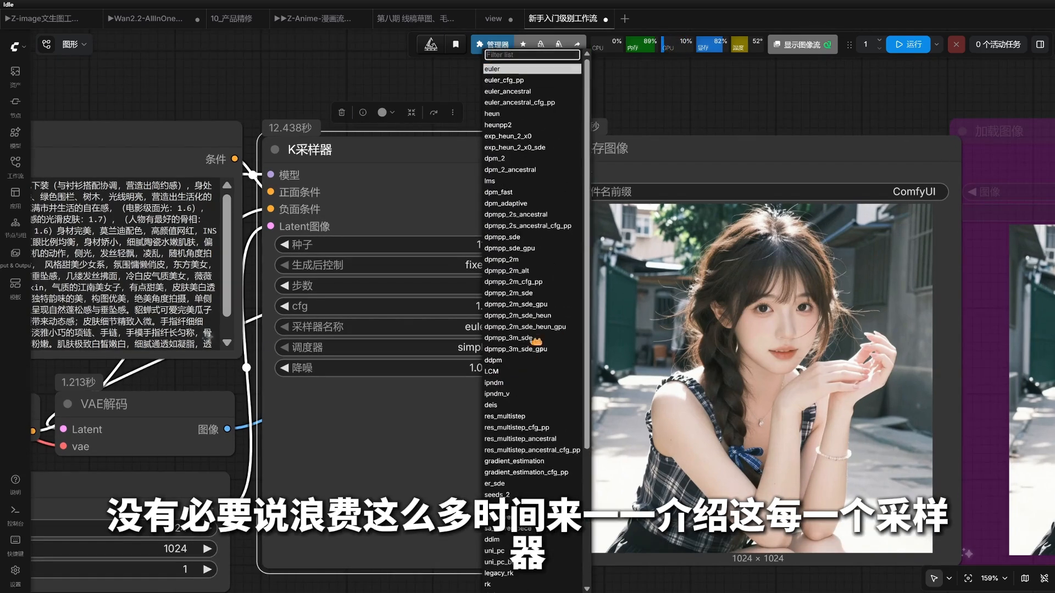
scroll(534, 362, "down", 3)
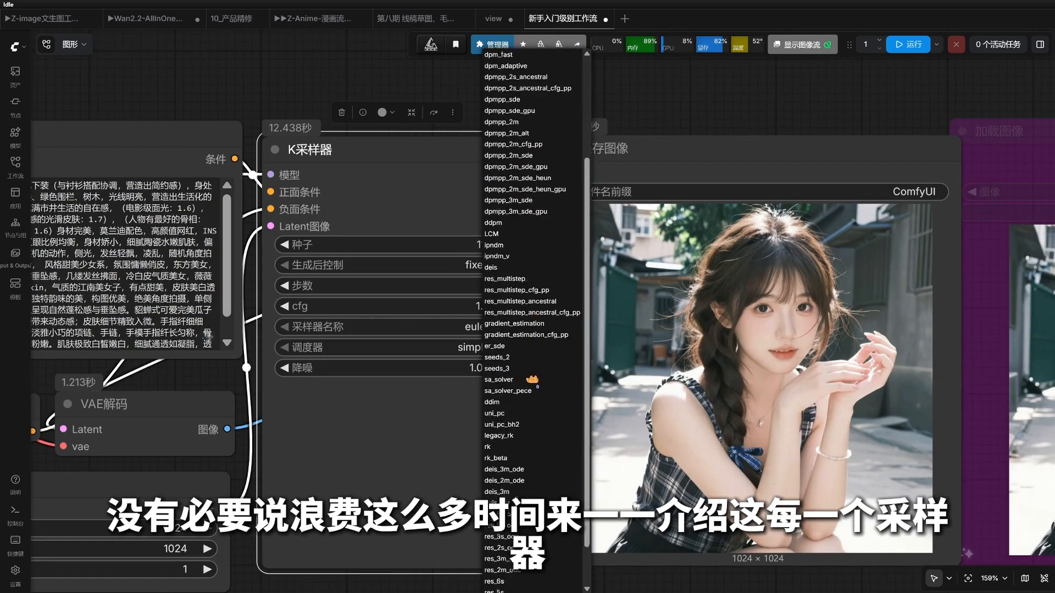
scroll(532, 380, "down", 2)
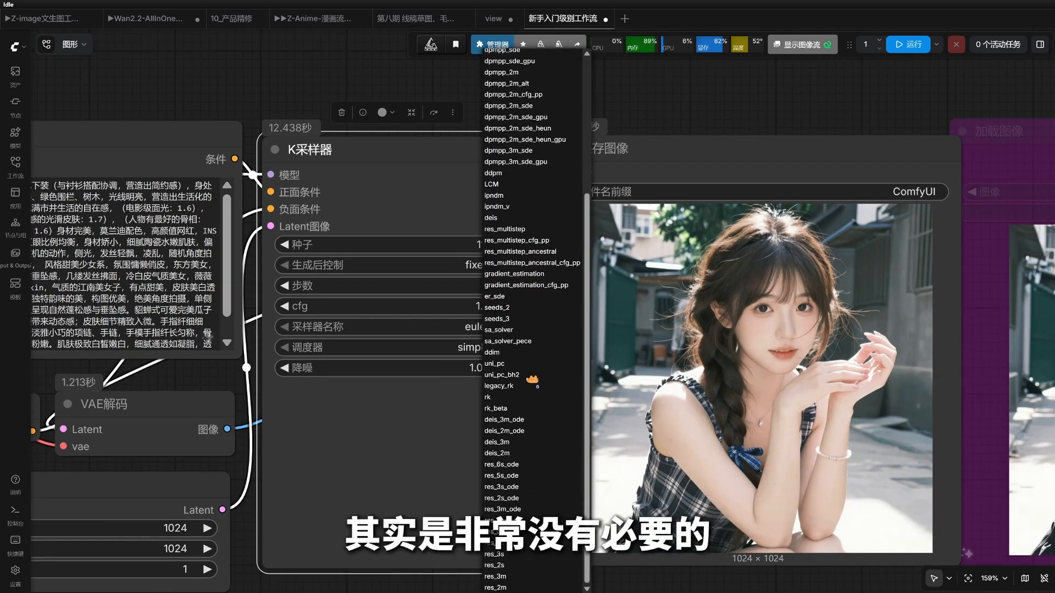
left_click(450, 429)
- Look through the K sampler's scheduler options and recheck the sampler names, keeping simple and euler
left_click(478, 347)
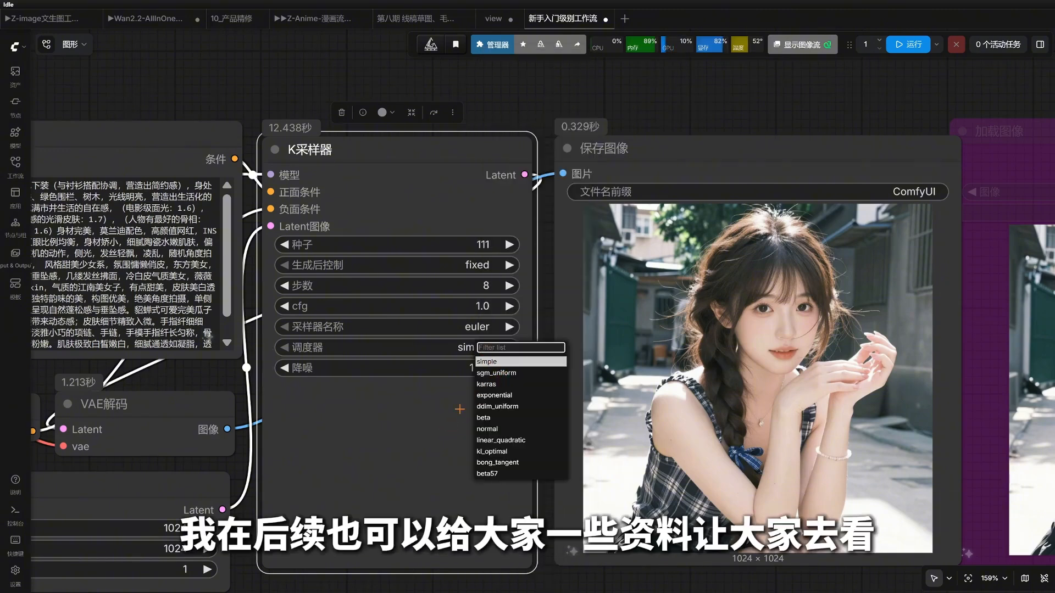
left_click(460, 409)
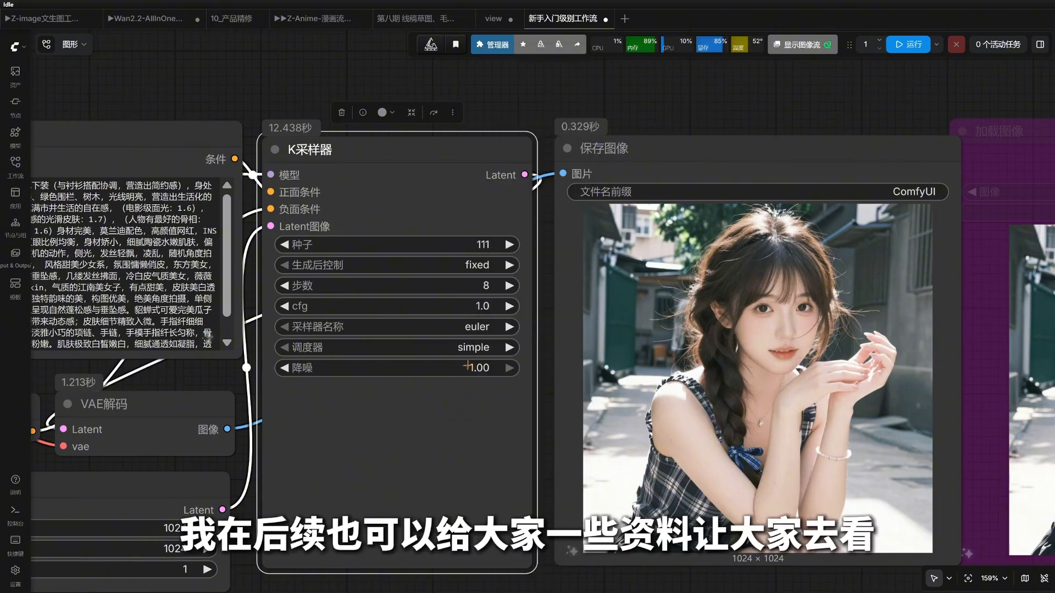
left_click(471, 327)
scroll(528, 371, "down", 5)
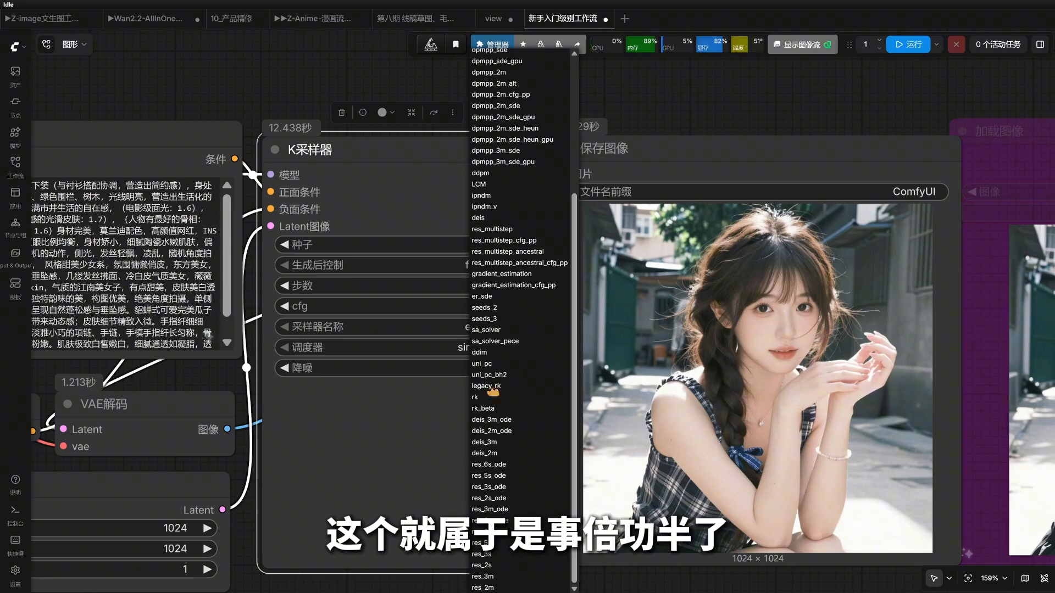
left_click(450, 399)
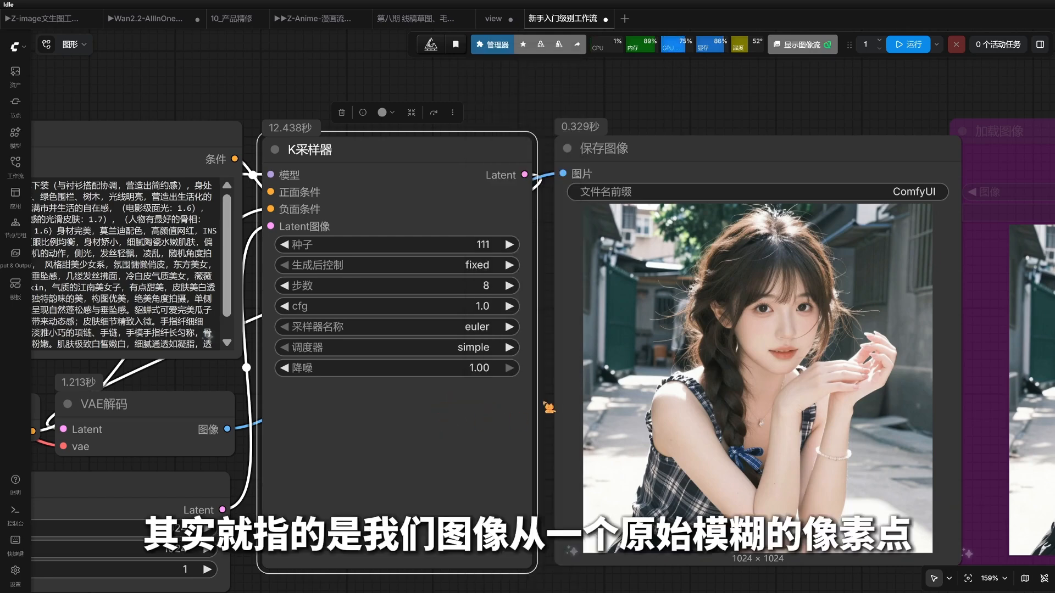
- Examine the K sampler's denoise setting alongside the generated image
scroll(545, 391, "down", 1)
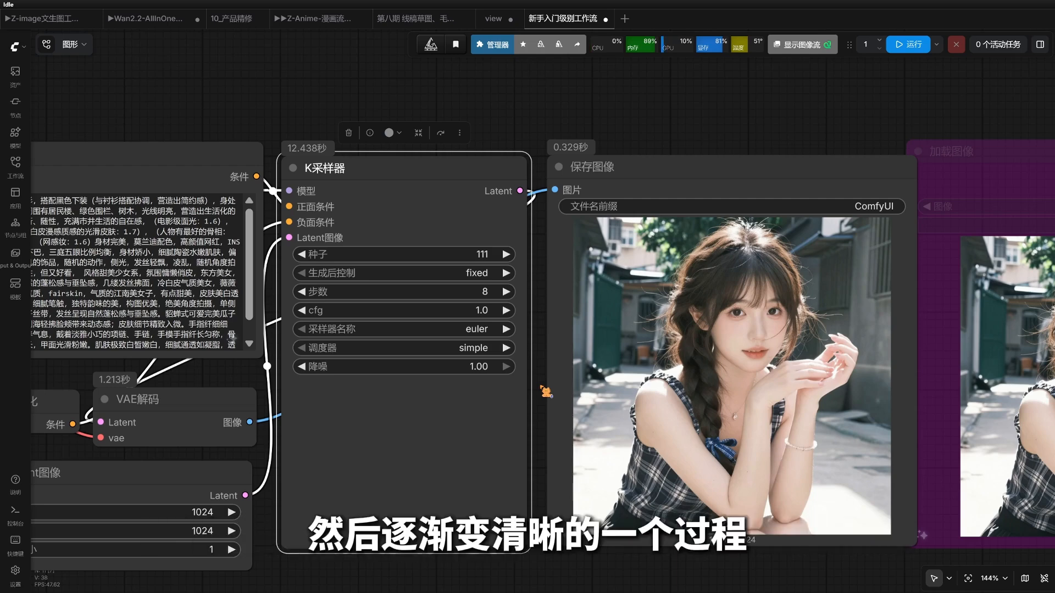
left_click_drag(541, 387, 520, 396)
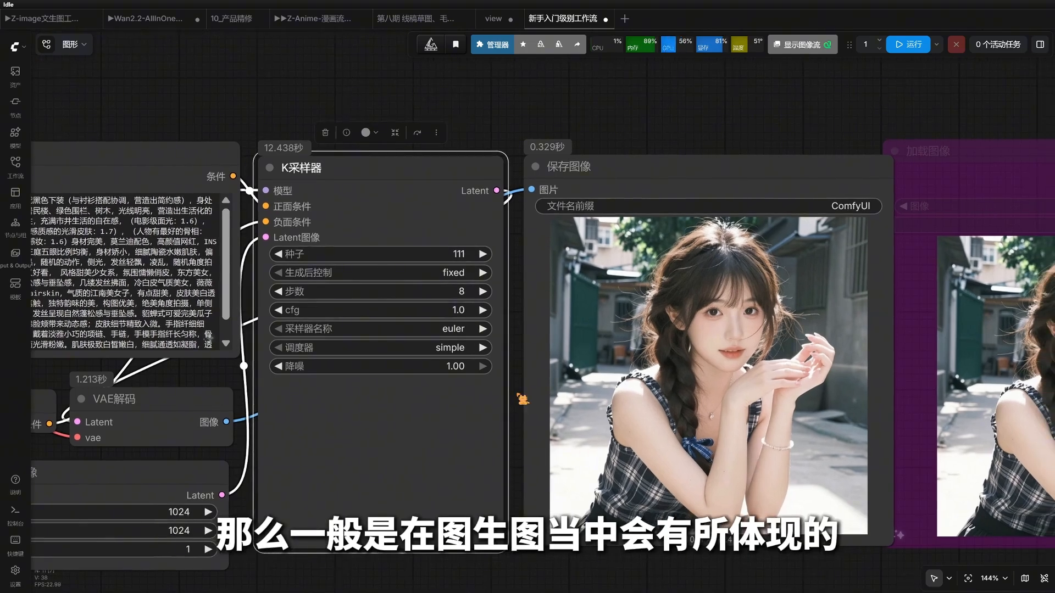
scroll(522, 399, "down", 1)
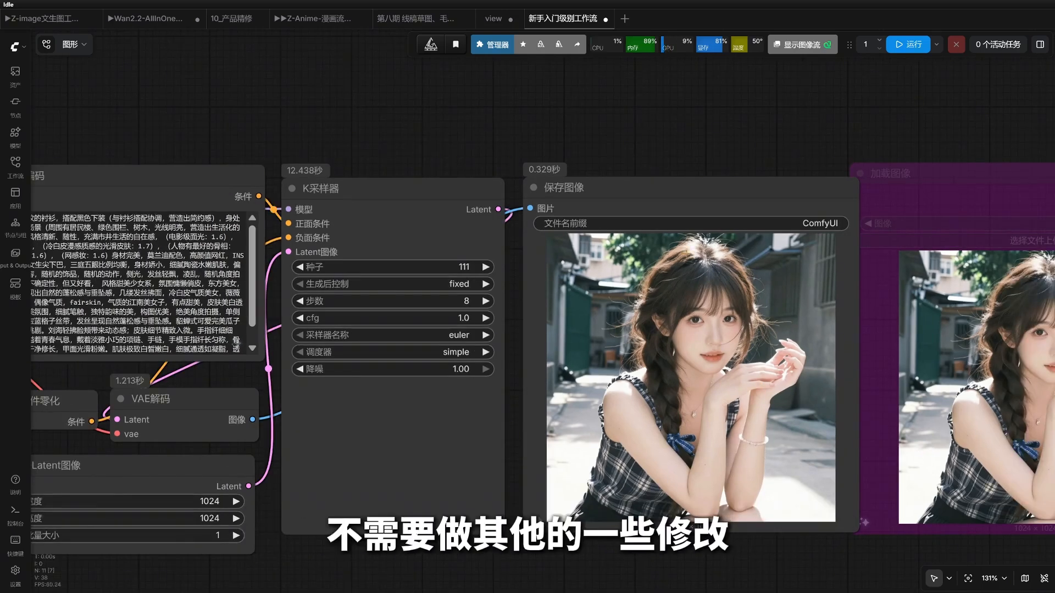
left_click_drag(300, 360, 370, 339)
scroll(370, 339, "up", 1)
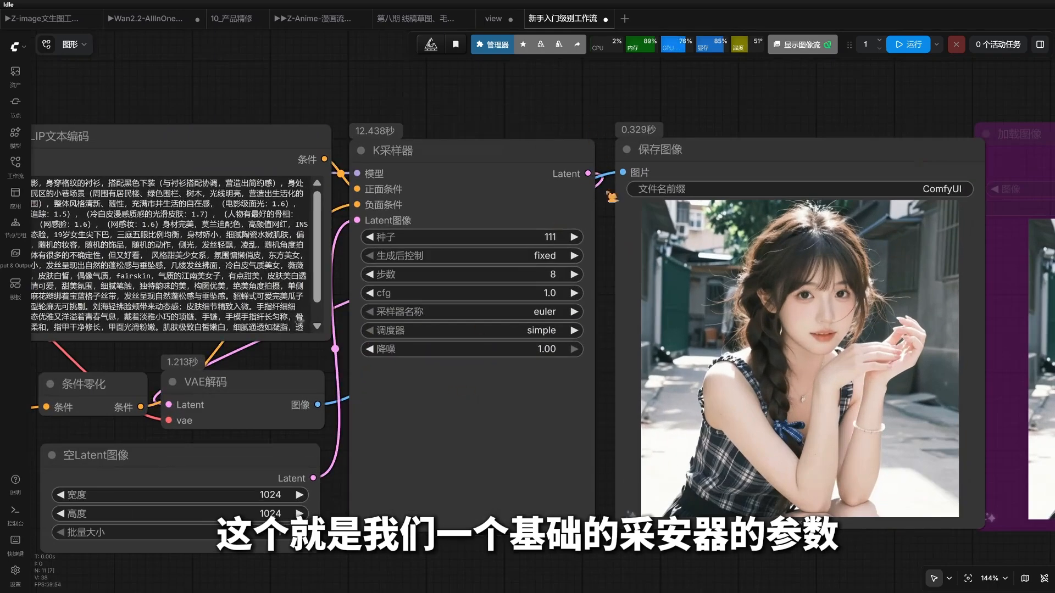
- Review the K sampler's seed and control-after-generate settings as the means of reproducing the same image
scroll(391, 226, "up", 4)
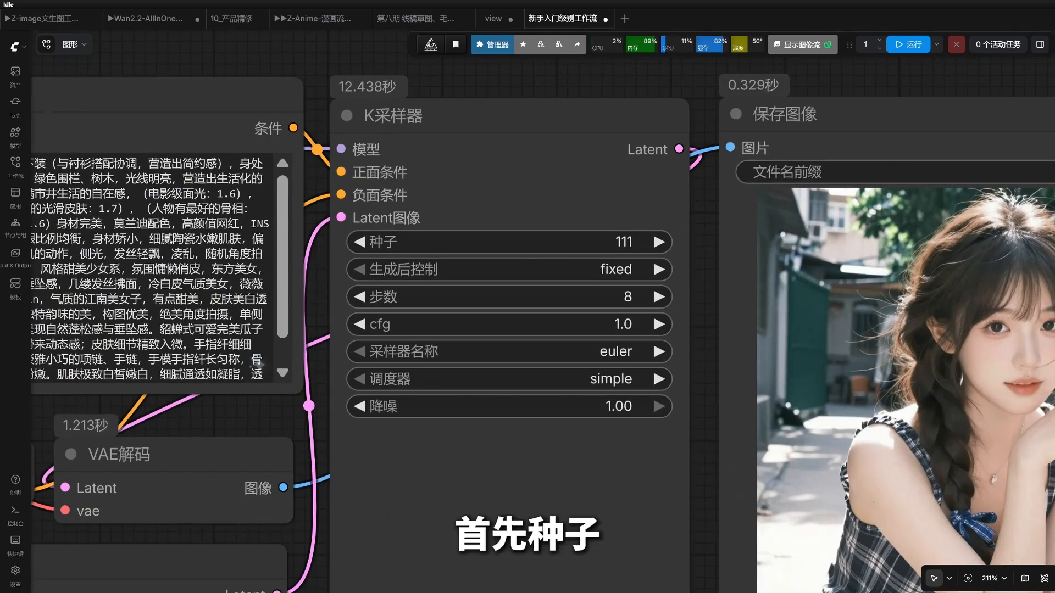
left_click(549, 229)
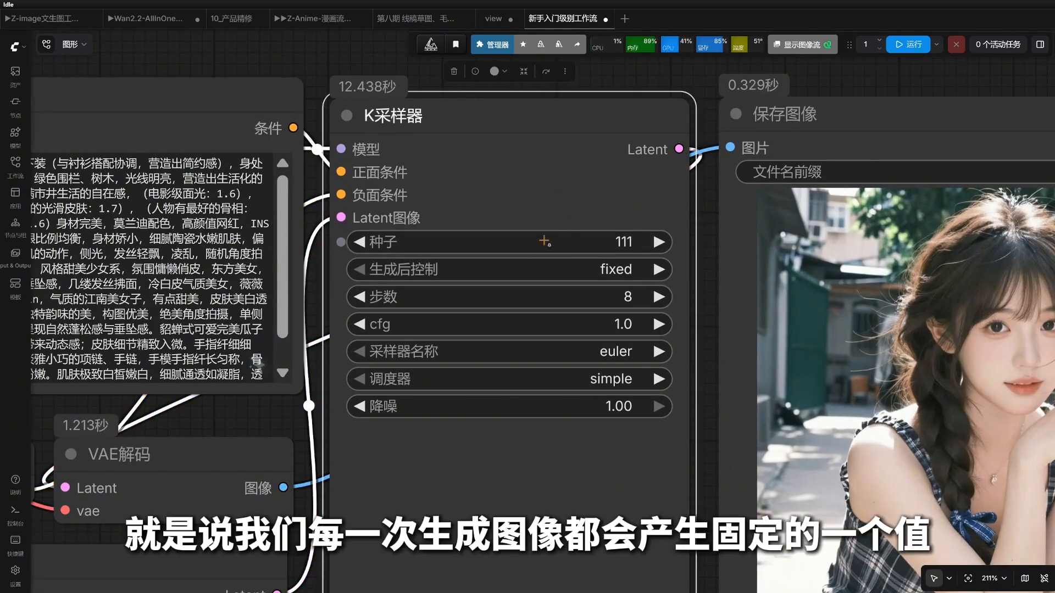
scroll(481, 216, "down", 2)
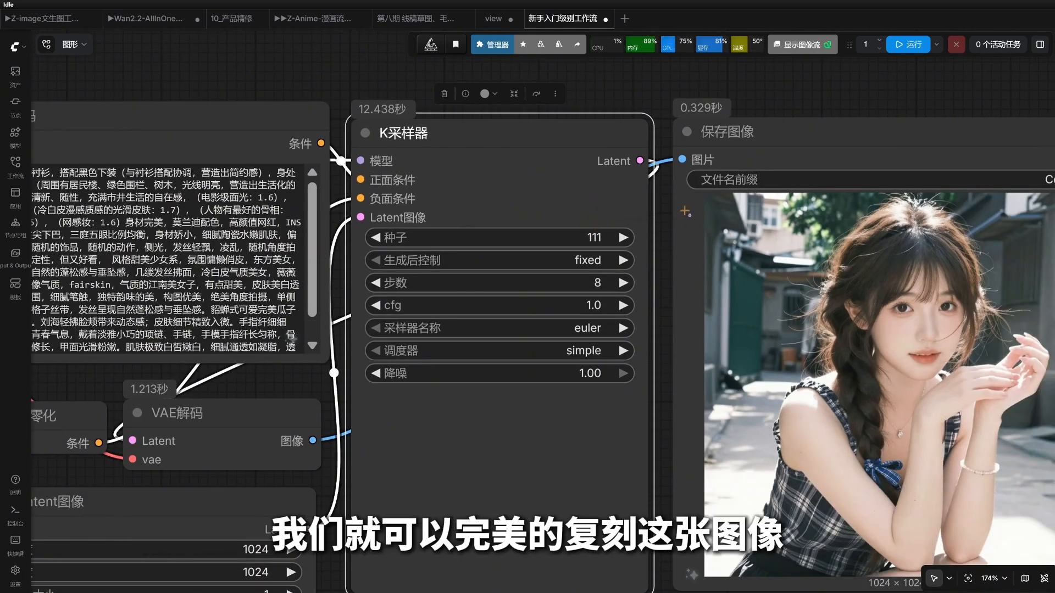
left_click(468, 263)
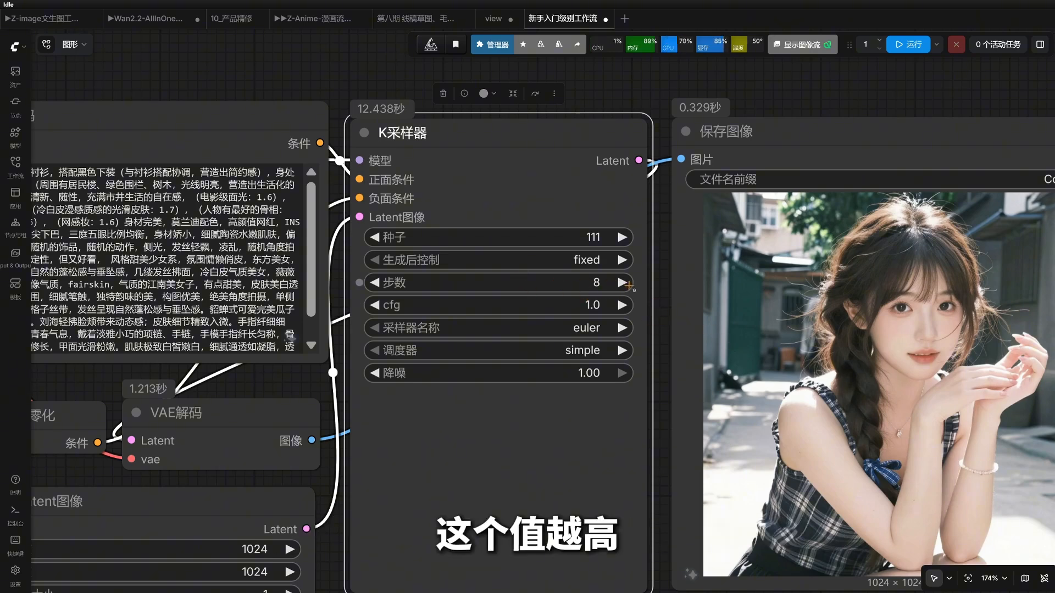
- Review the K sampler's steps, cfg and denoise settings in relation to the generated image
scroll(537, 268, "up", 2)
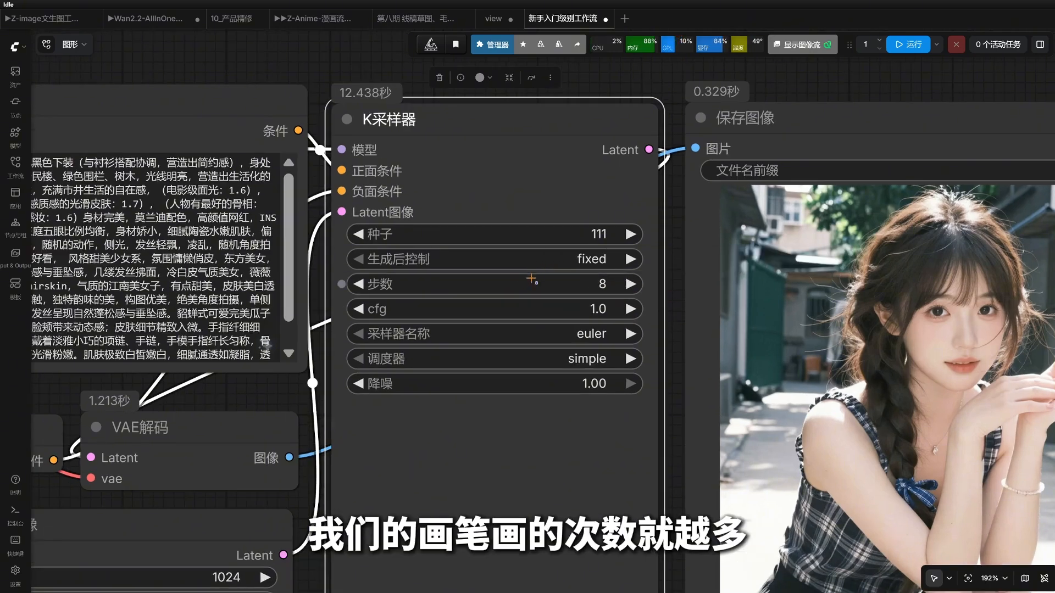
scroll(530, 275, "up", 1)
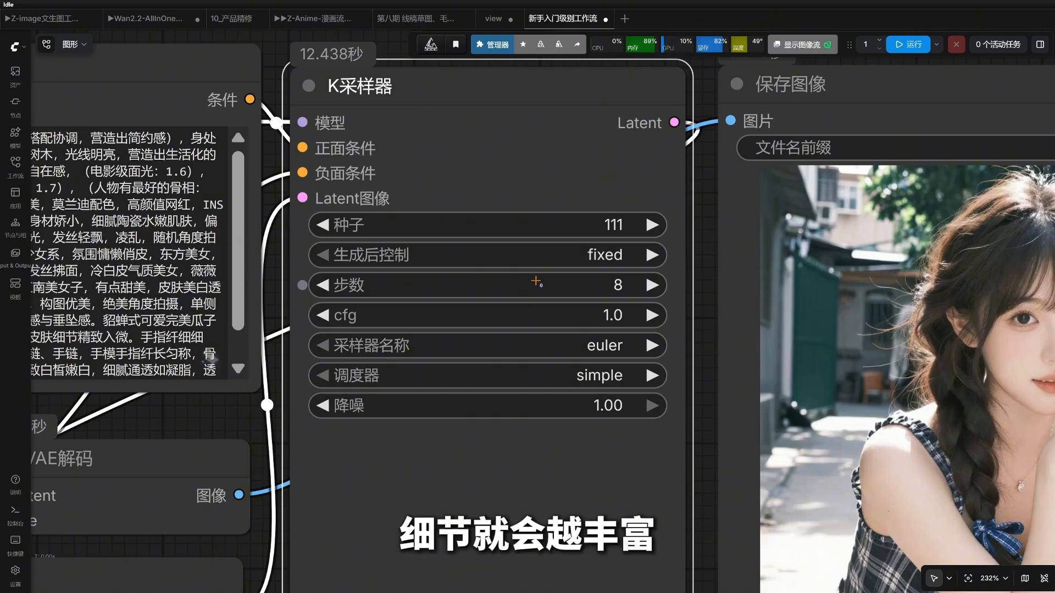
scroll(534, 318, "down", 1)
mouse_move(534, 317)
scroll(533, 317, "down", 1)
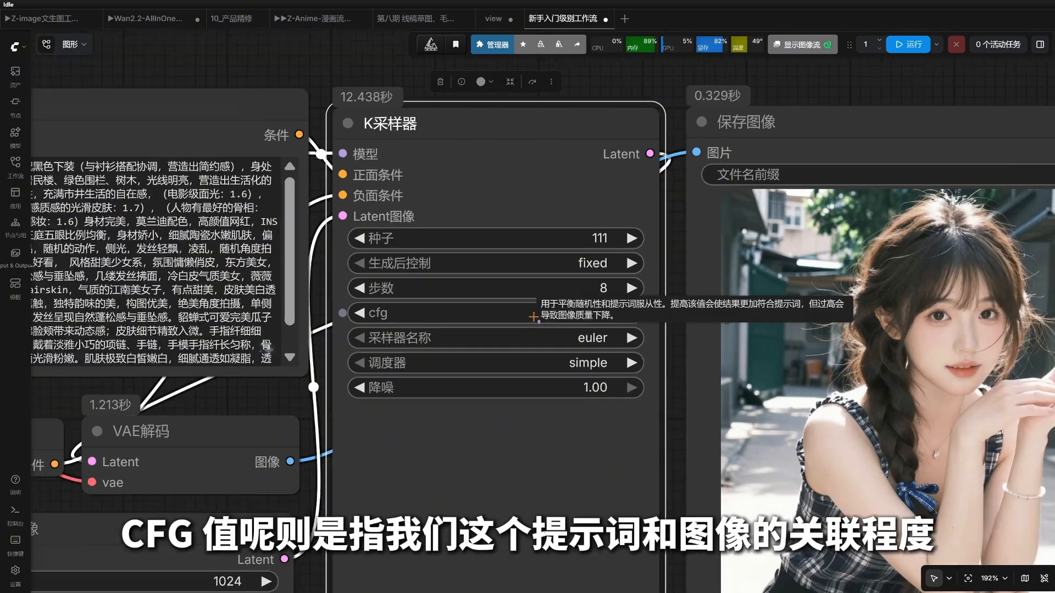
left_click(714, 318)
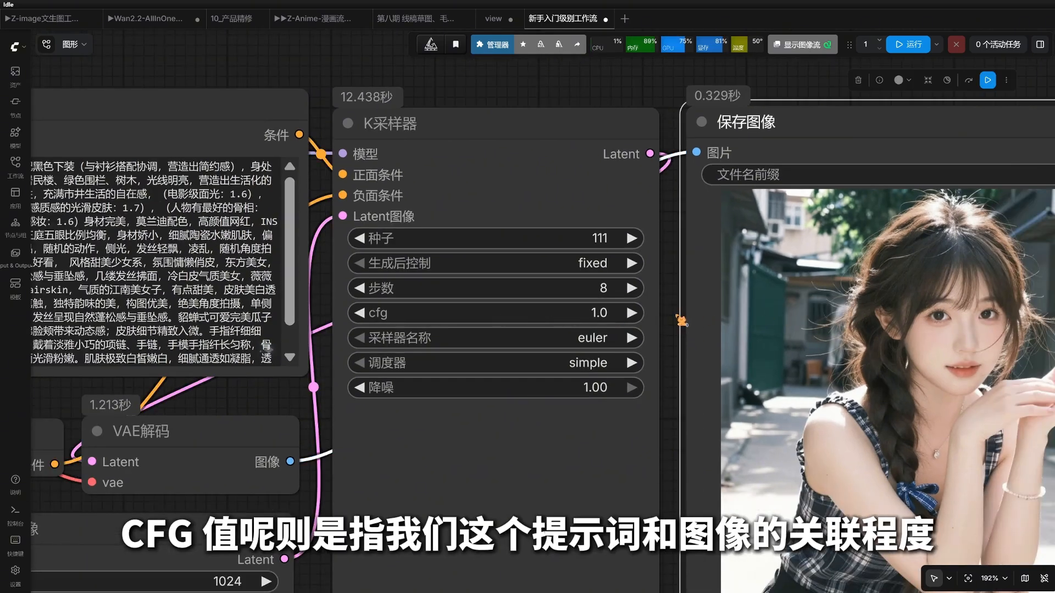
left_click(681, 320)
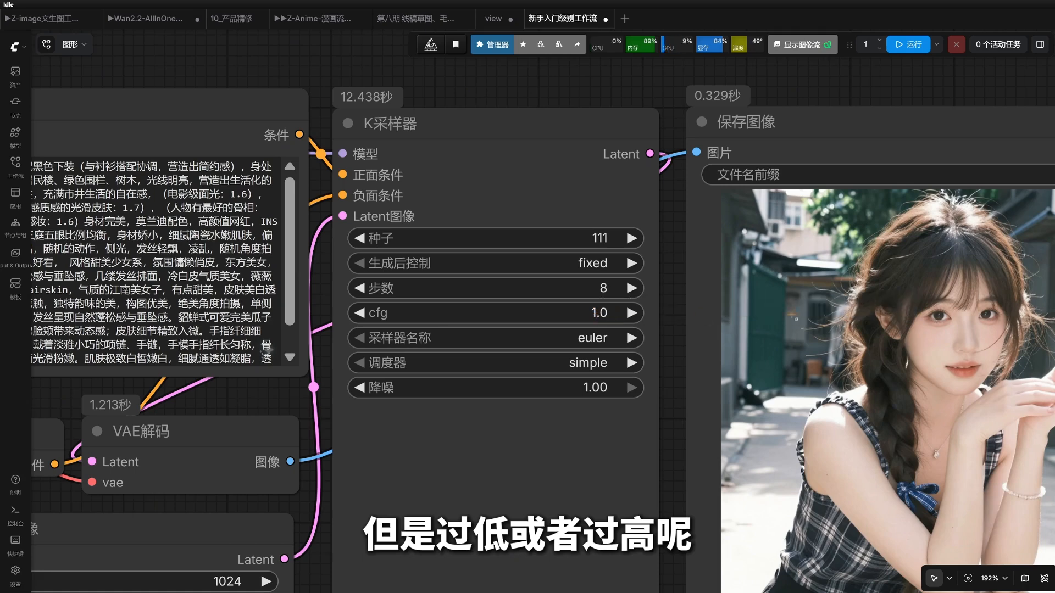
left_click(821, 315)
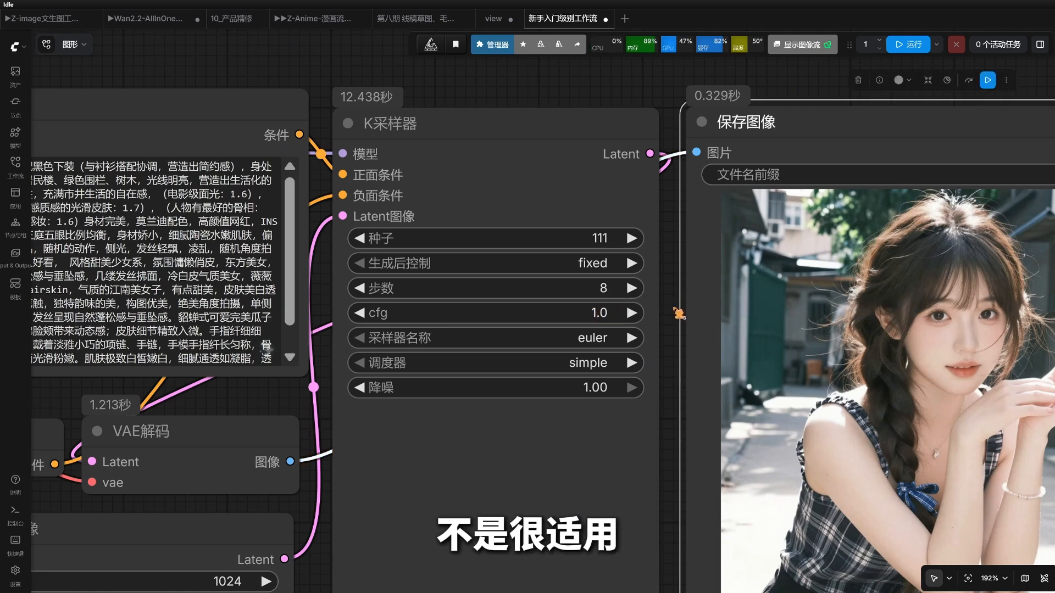
scroll(682, 308, "down", 1)
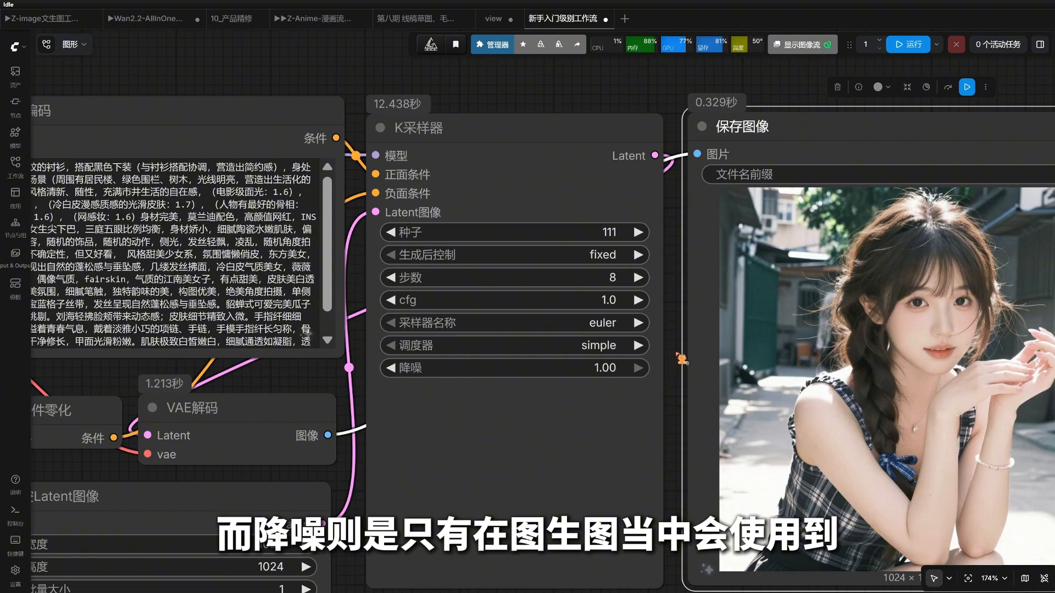
- Examine the overall layout of the workflow, from the model loaders to the save image node
scroll(682, 357, "down", 2)
scroll(684, 341, "up", 2)
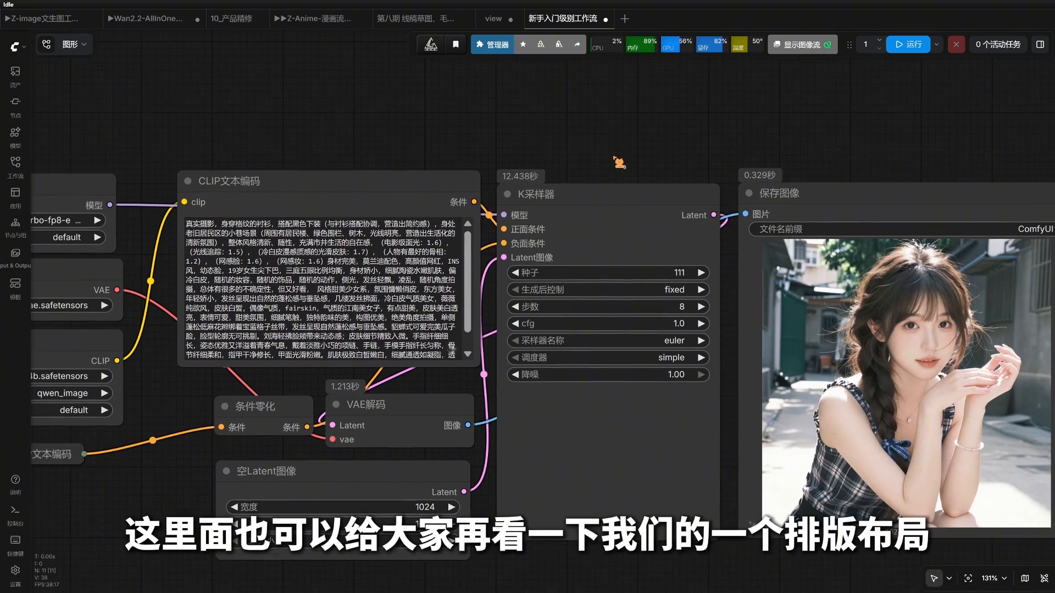
scroll(588, 147, "down", 3)
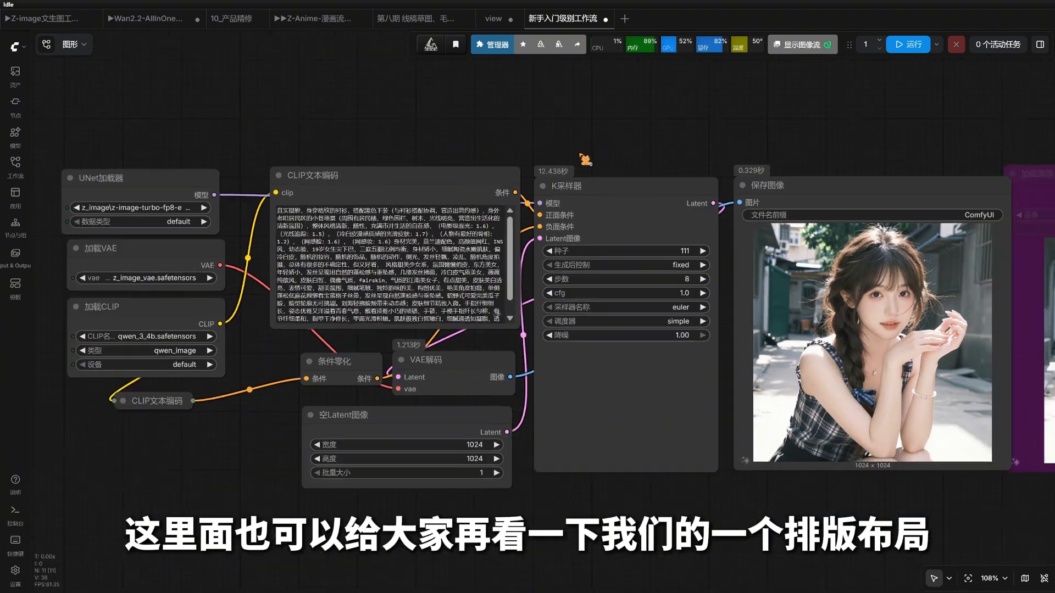
- Move the collapsed CLIP text encode node next to the empty latent image node
scroll(619, 151, "down", 1)
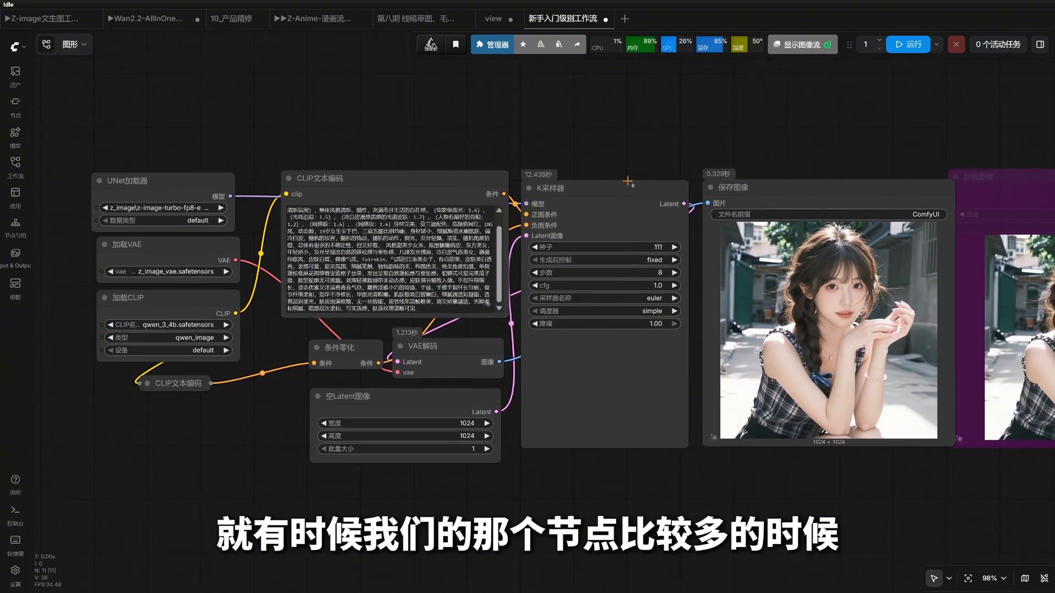
scroll(583, 183, "down", 1)
left_click(369, 386)
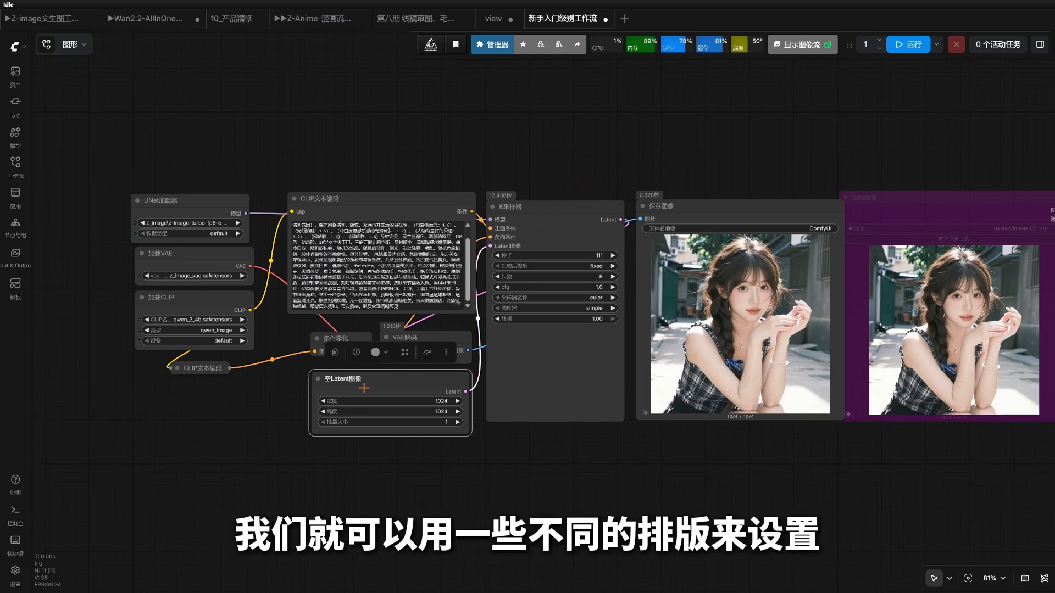
left_click_drag(349, 158, 417, 170)
left_click_drag(291, 383, 329, 397)
- Select the UNet, VAE and CLIP loader nodes together and colour them green
scroll(182, 258, "up", 3)
left_click_drag(159, 165, 391, 406)
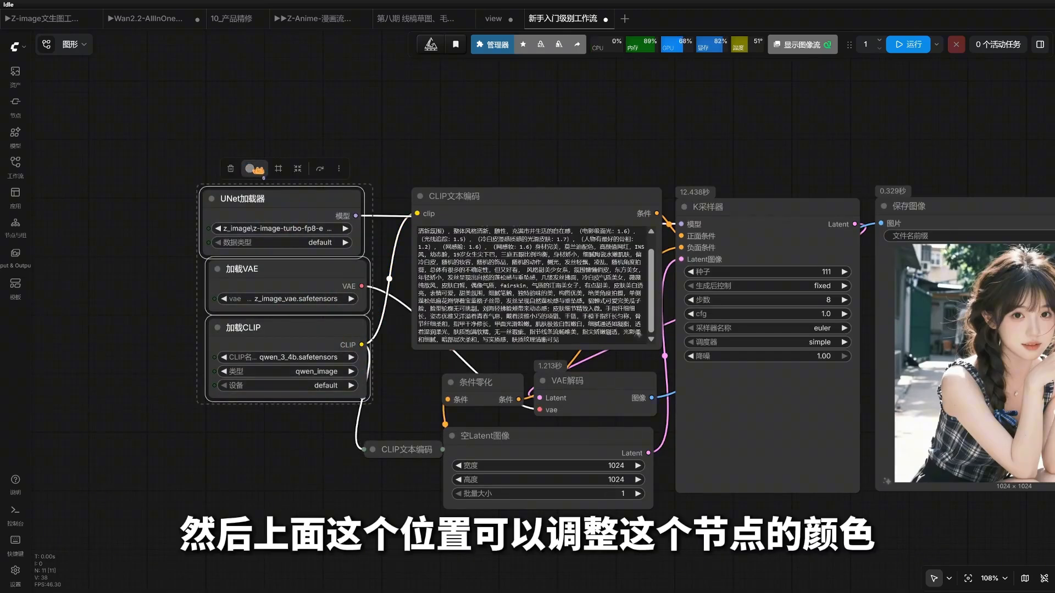
scroll(253, 169, "up", 3)
scroll(272, 176, "up", 3)
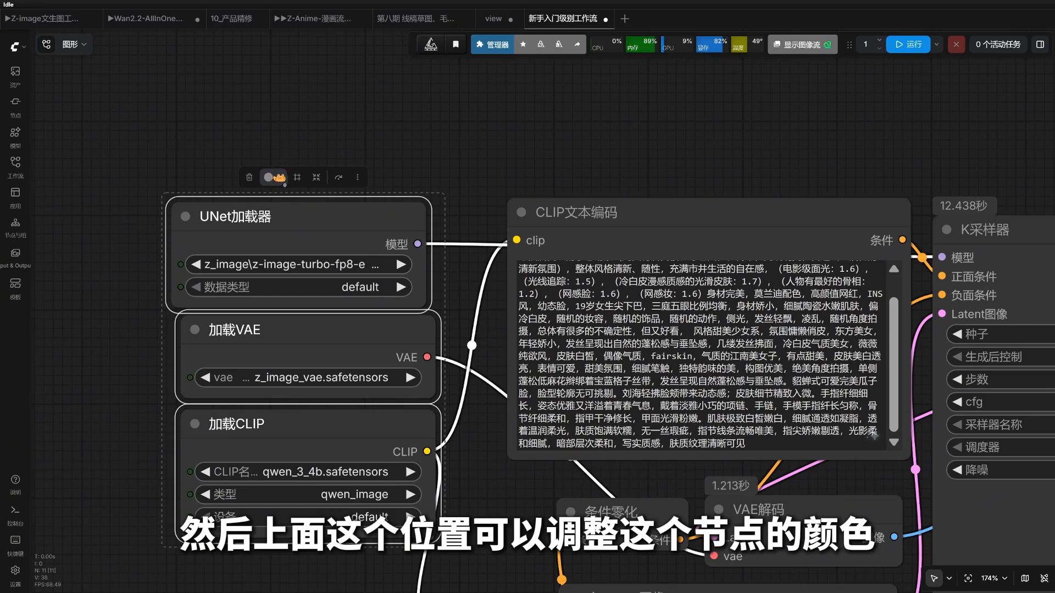
left_click(277, 177)
left_click(253, 157)
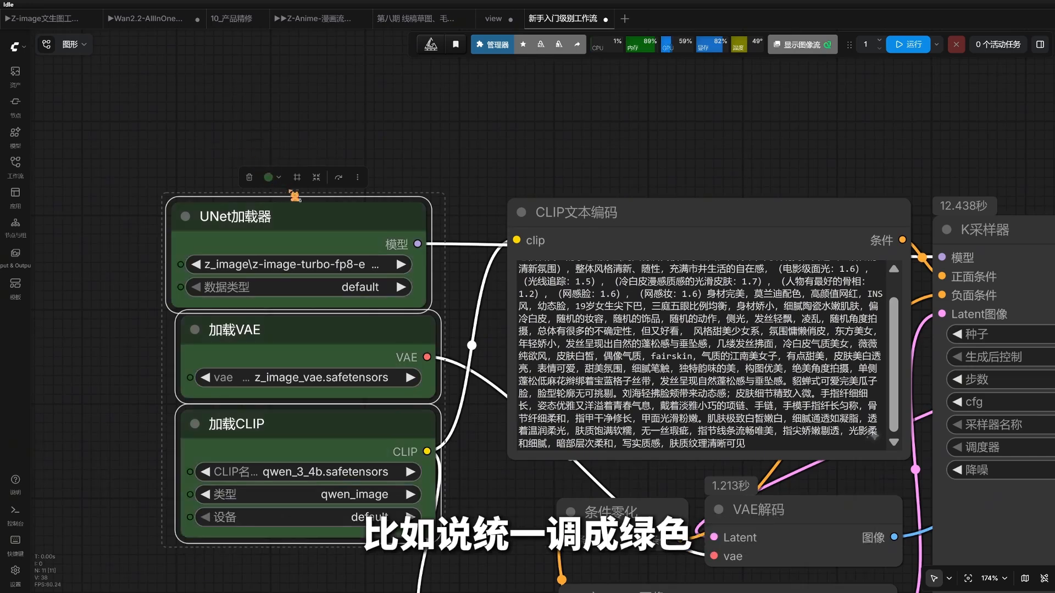
- Create a group around the UNet, VAE and CLIP loader nodes and move it farther from the text encode node
scroll(295, 199, "down", 3)
left_click(389, 196)
left_click_drag(446, 172, 486, 170)
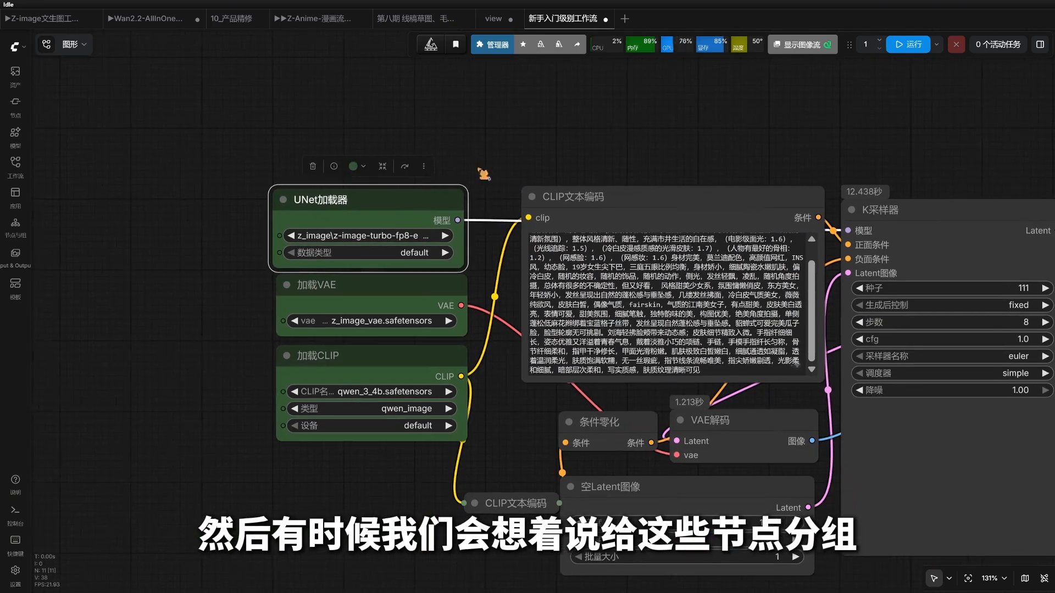
scroll(486, 170, "right", 3)
scroll(372, 212, "left", 8)
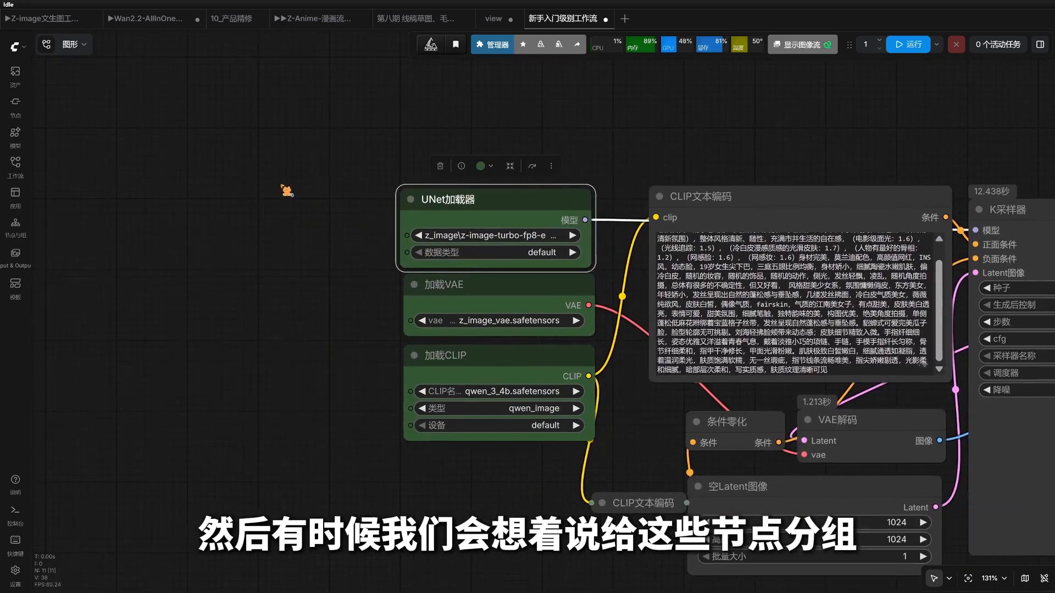
left_click_drag(375, 164, 619, 448)
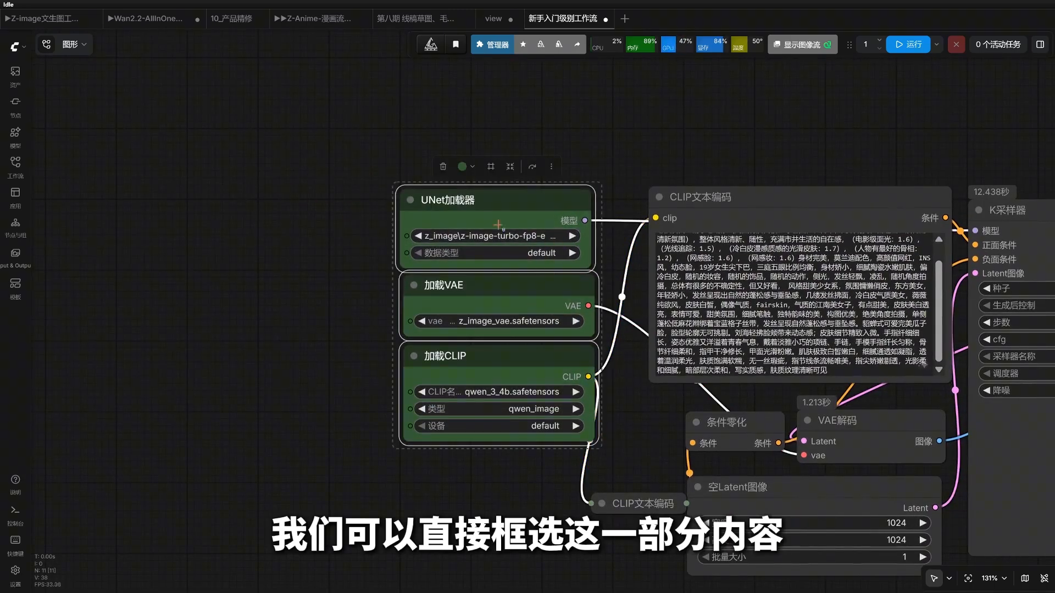
left_click(491, 167)
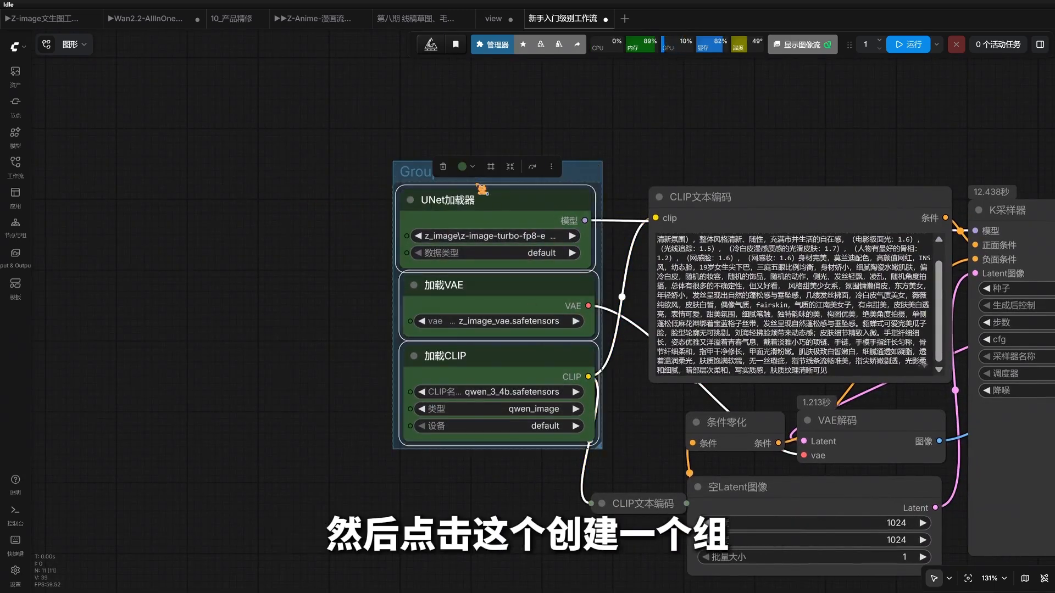
left_click(430, 137)
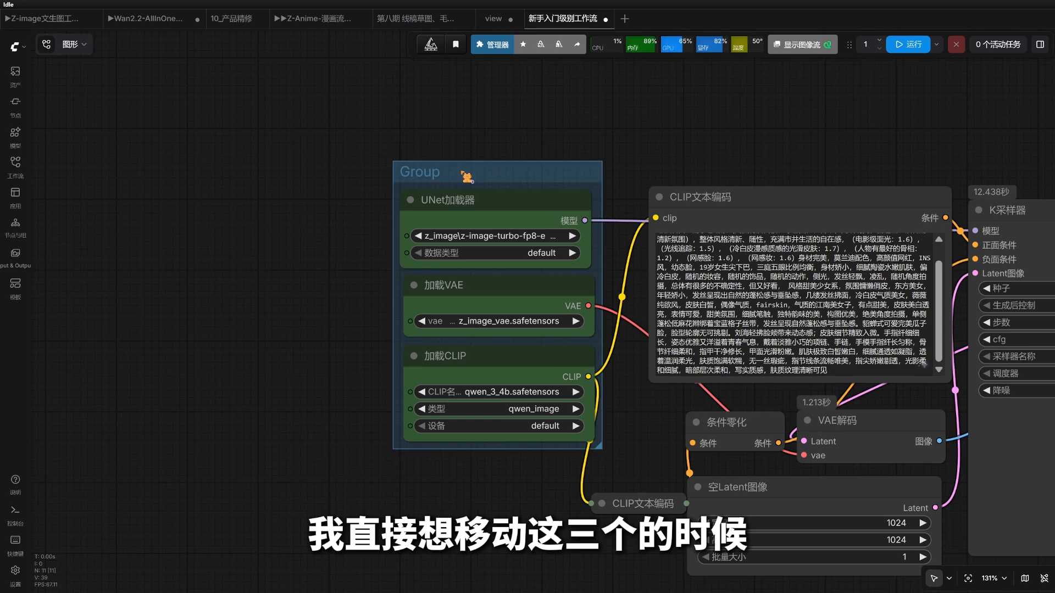
left_click_drag(489, 172, 447, 187)
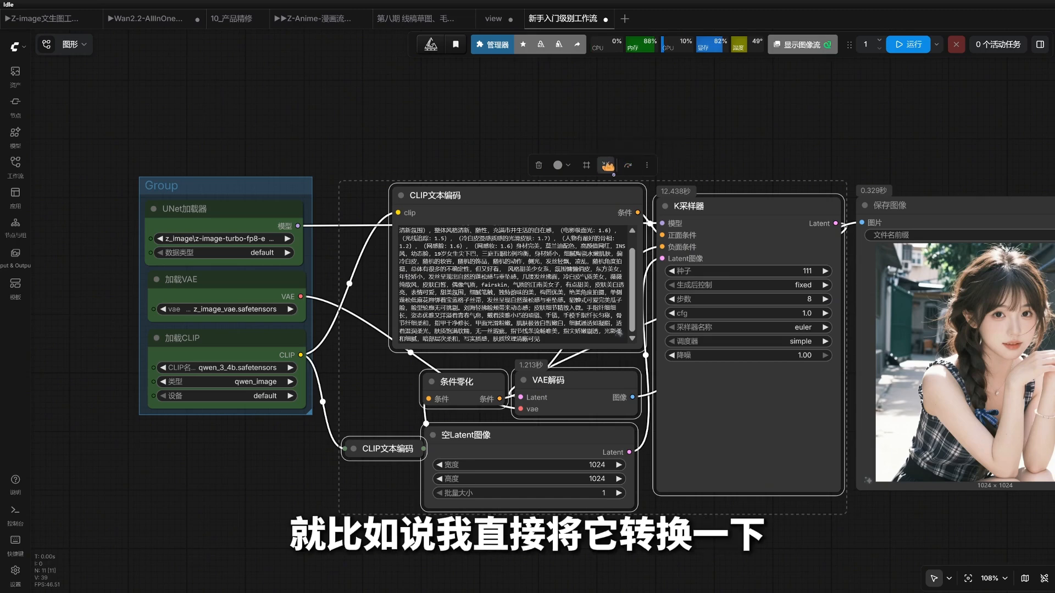
- Convert the text encode, conditioning zero-out, VAE decode, empty latent and K sampler nodes into one subgraph, placed closer to the loader group
left_click(607, 165)
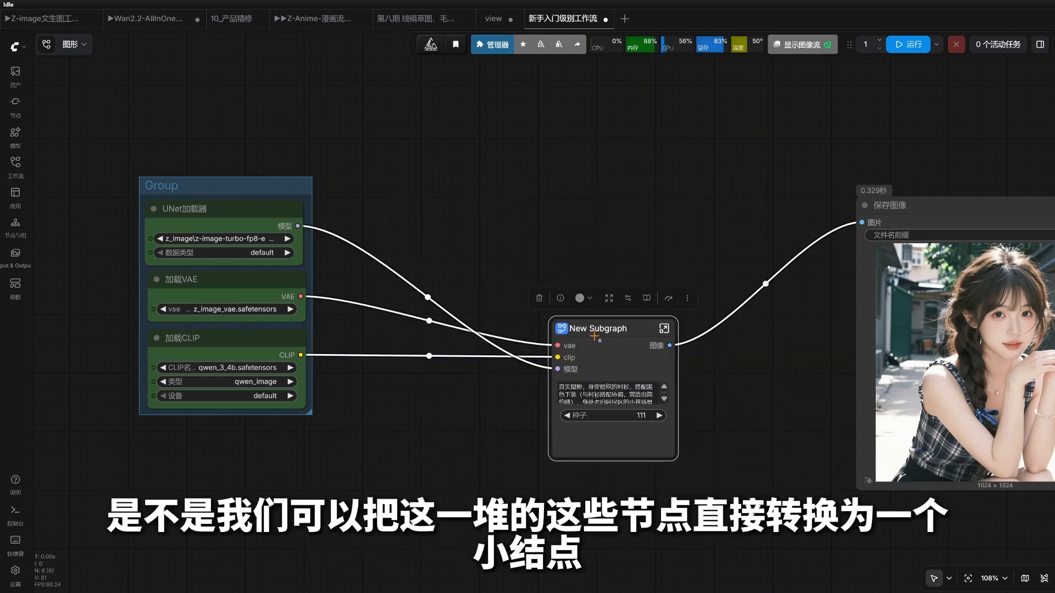
scroll(616, 310, "up", 3)
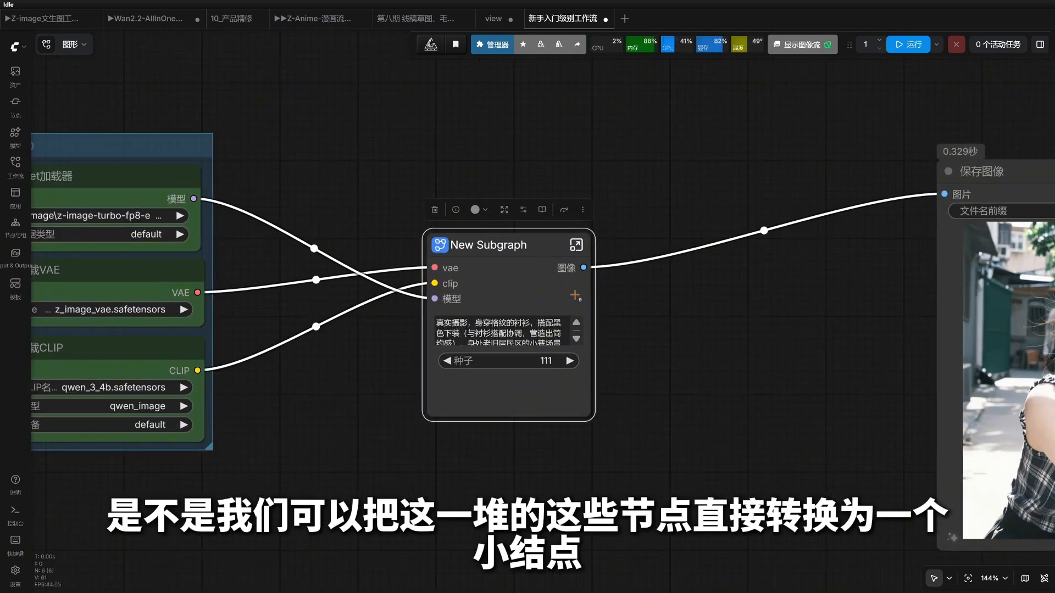
scroll(575, 295, "down", 2)
left_click_drag(549, 274, 541, 268)
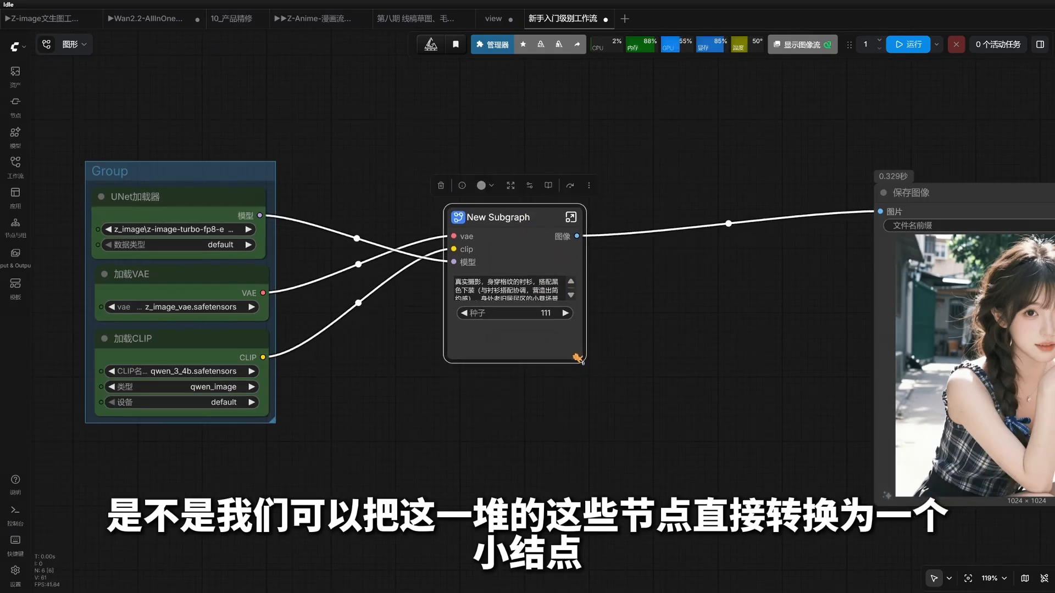
- Review the subgraph's exposed parameters, including its prompt text and seed inputs
left_click(535, 330)
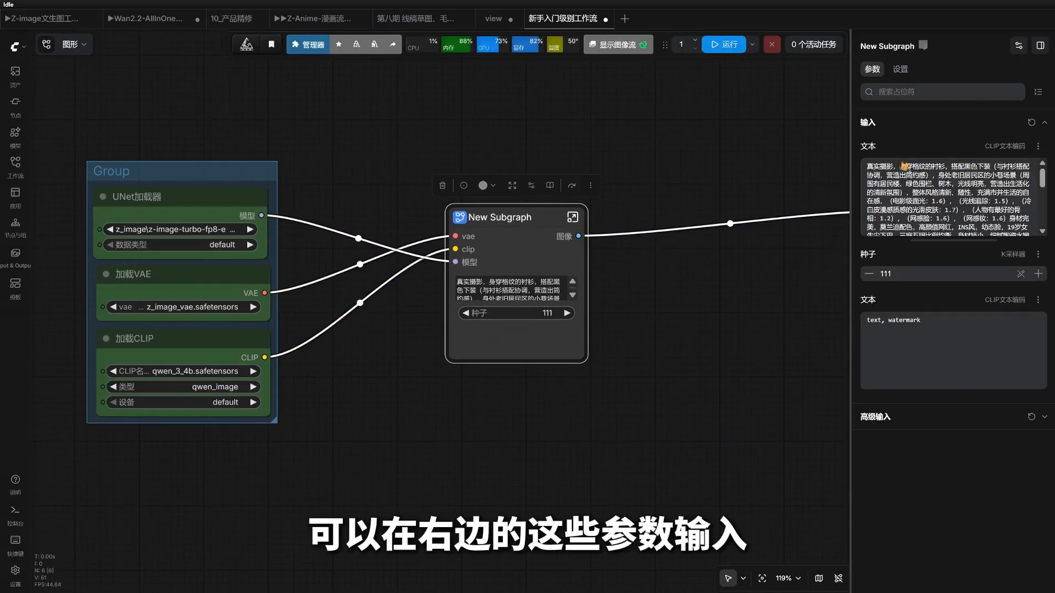
left_click(933, 202)
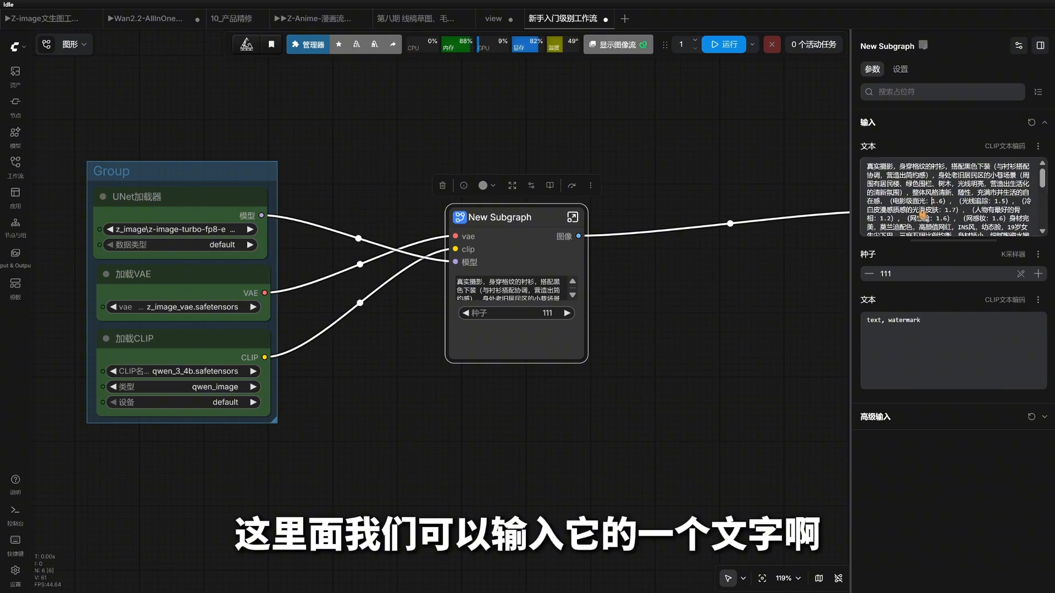
scroll(922, 223, "down", 5)
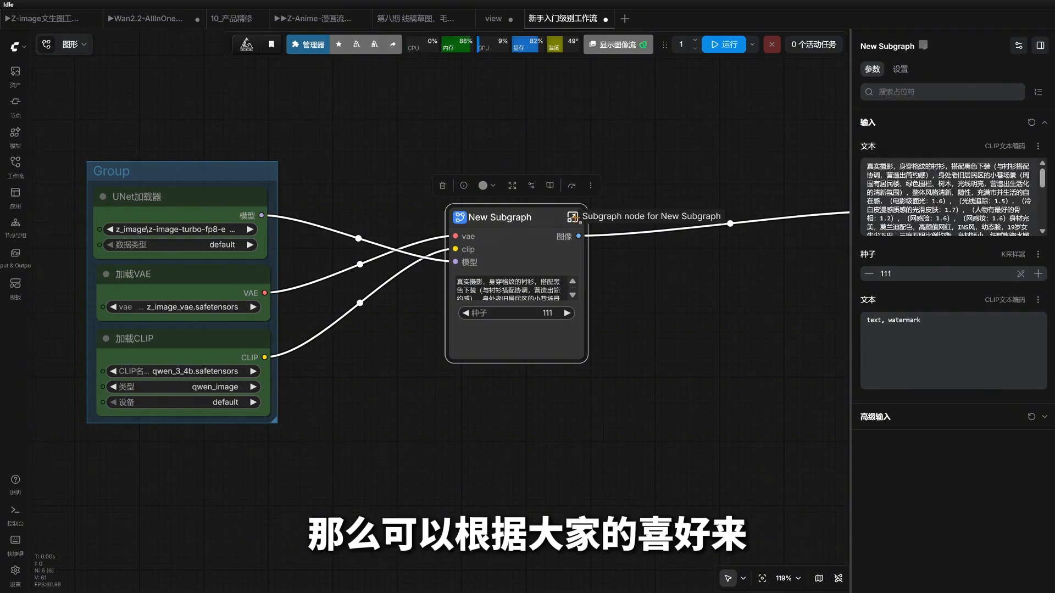
- Open the subgraph to examine its inner nodes and return to the main workflow
left_click(573, 218)
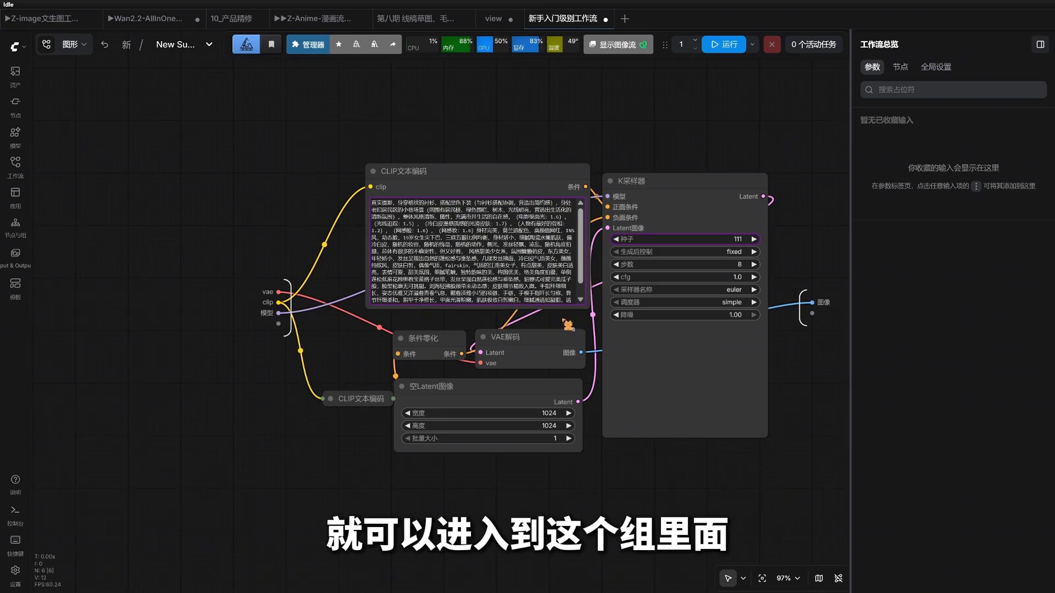
scroll(578, 334, "down", 2)
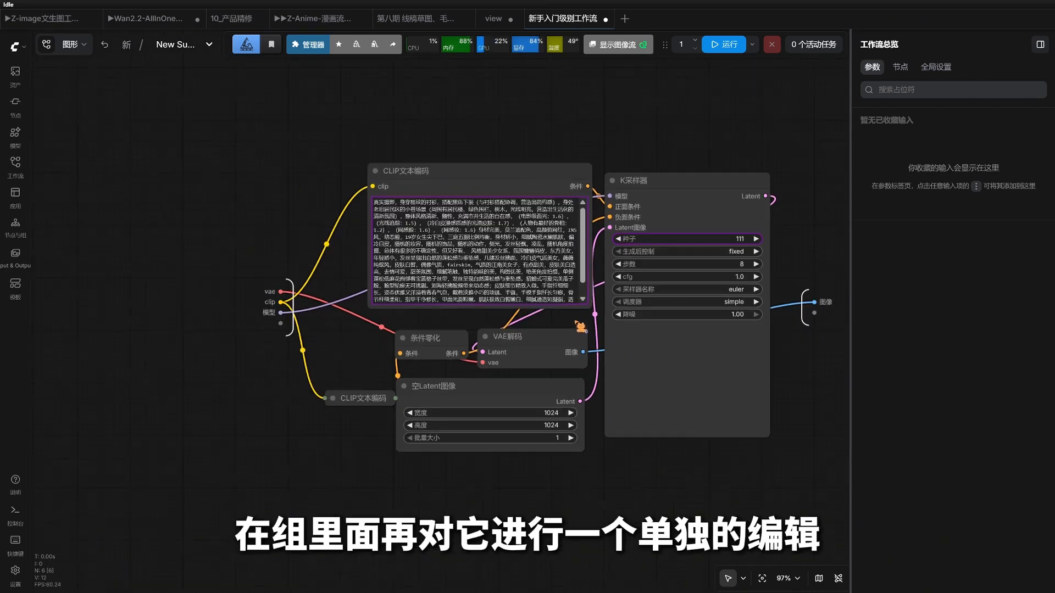
scroll(533, 282, "down", 1)
scroll(548, 311, "down", 2)
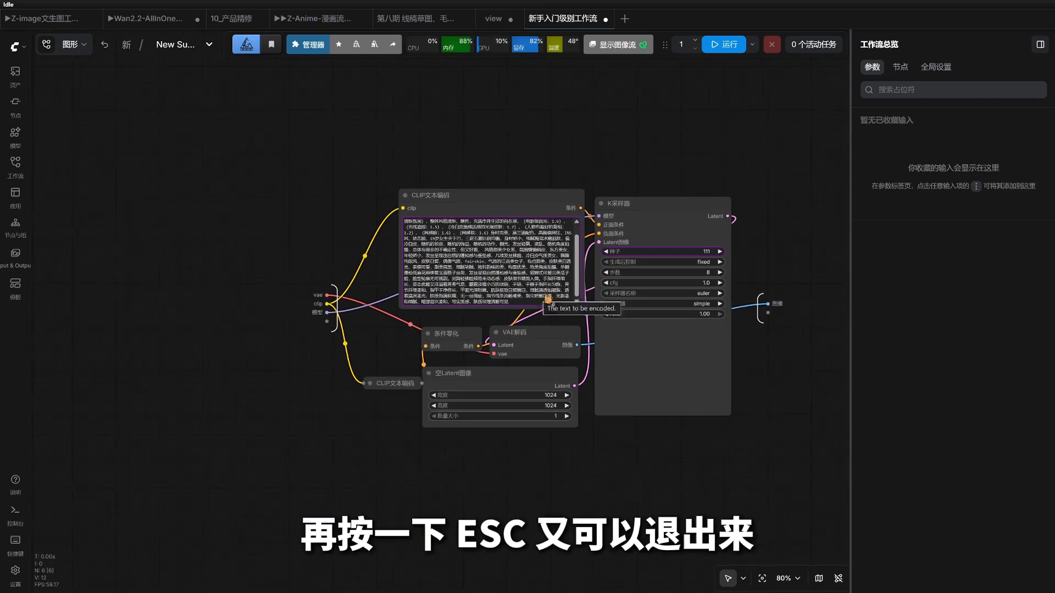
key("Escape")
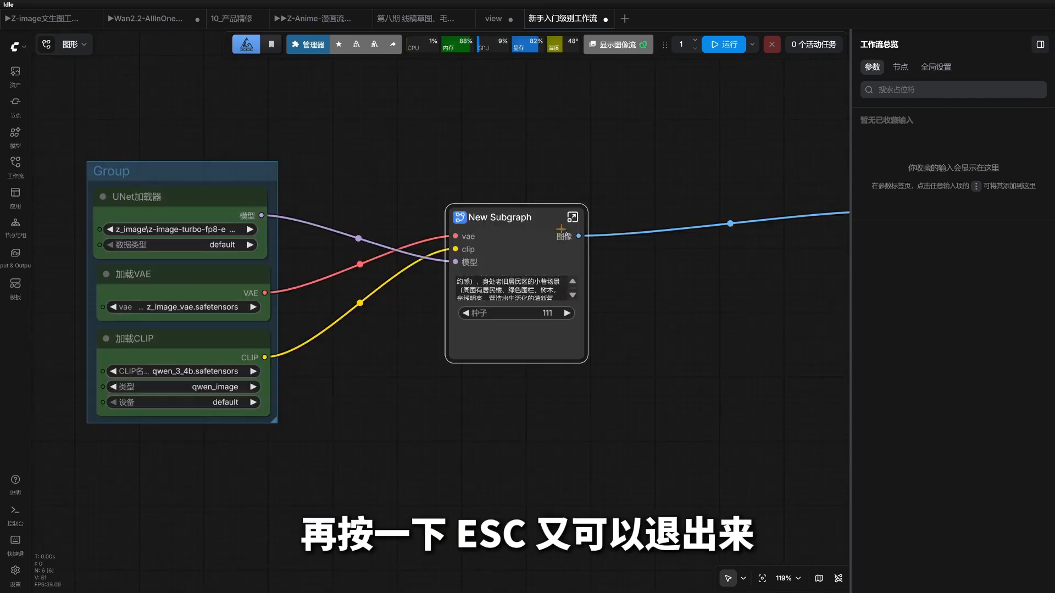
- Move the save image node closer to the subgraph and unpack the subgraph into its original nodes
left_click_drag(525, 223, 478, 236)
left_click_drag(736, 227, 594, 225)
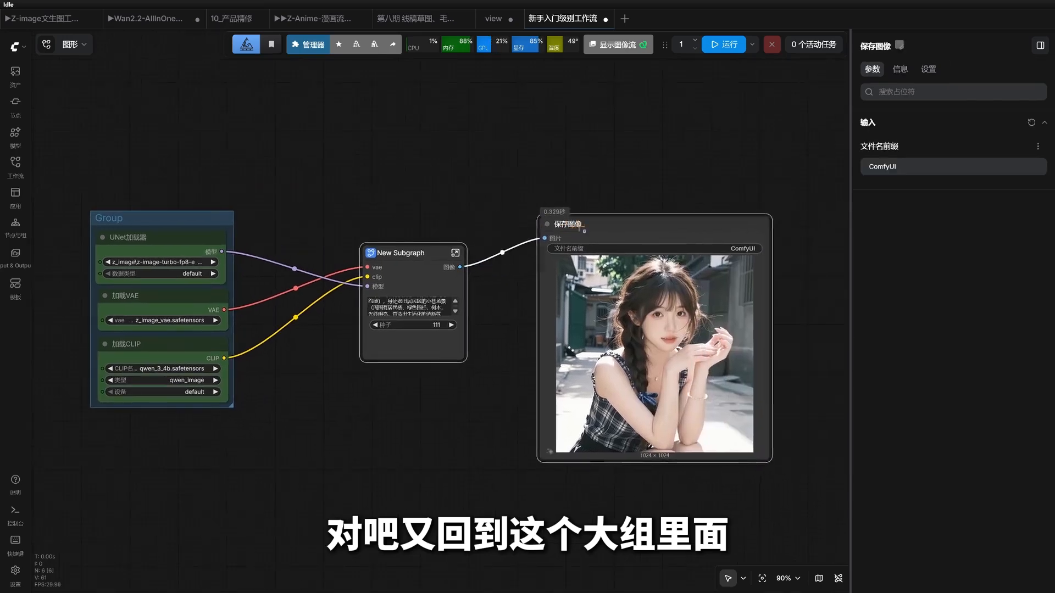
scroll(419, 258, "up", 3)
left_click(433, 272)
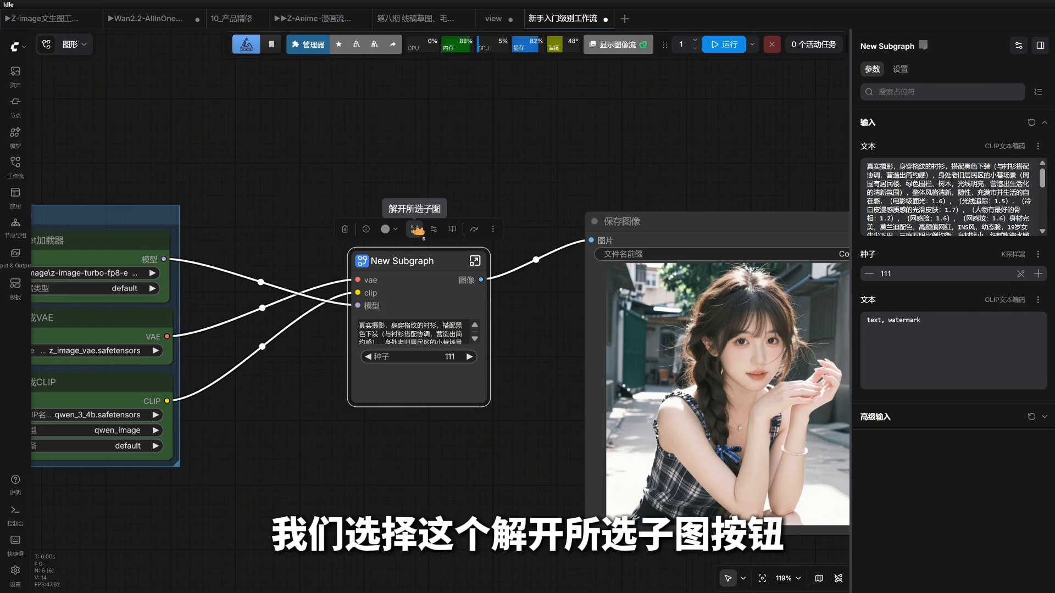
left_click(416, 230)
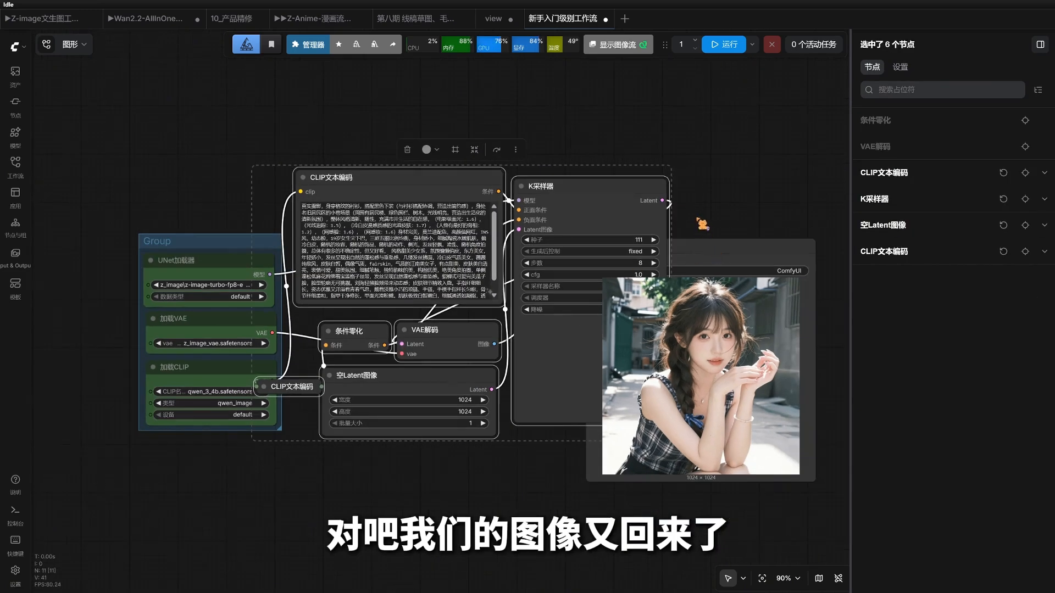
- Reposition the save image node beside the K sampler, adjust the unpacked nodes' placement and close the properties side panel
left_click(704, 229)
left_click(683, 253)
left_click_drag(644, 250, 755, 195)
left_click_drag(308, 146, 604, 415)
left_click_drag(567, 205, 578, 206)
left_click_drag(738, 167, 717, 170)
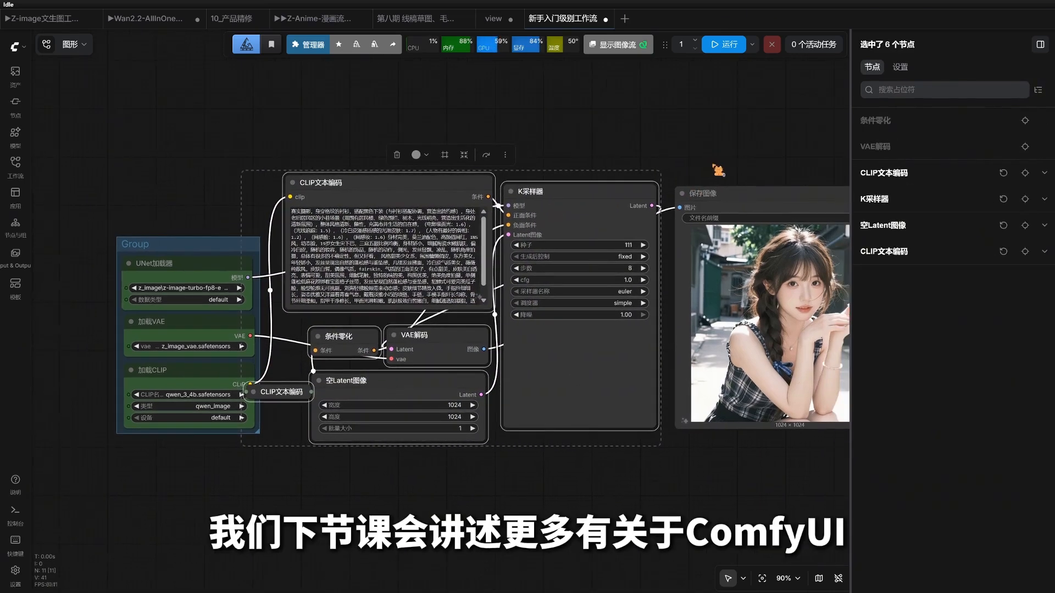
left_click(1038, 46)
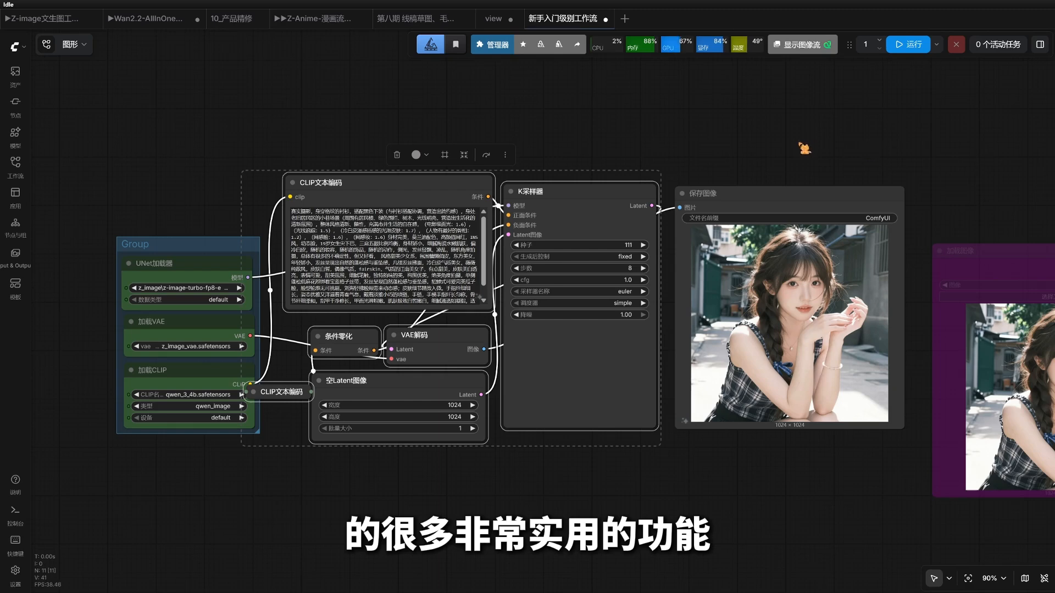
left_click_drag(804, 147, 702, 165)
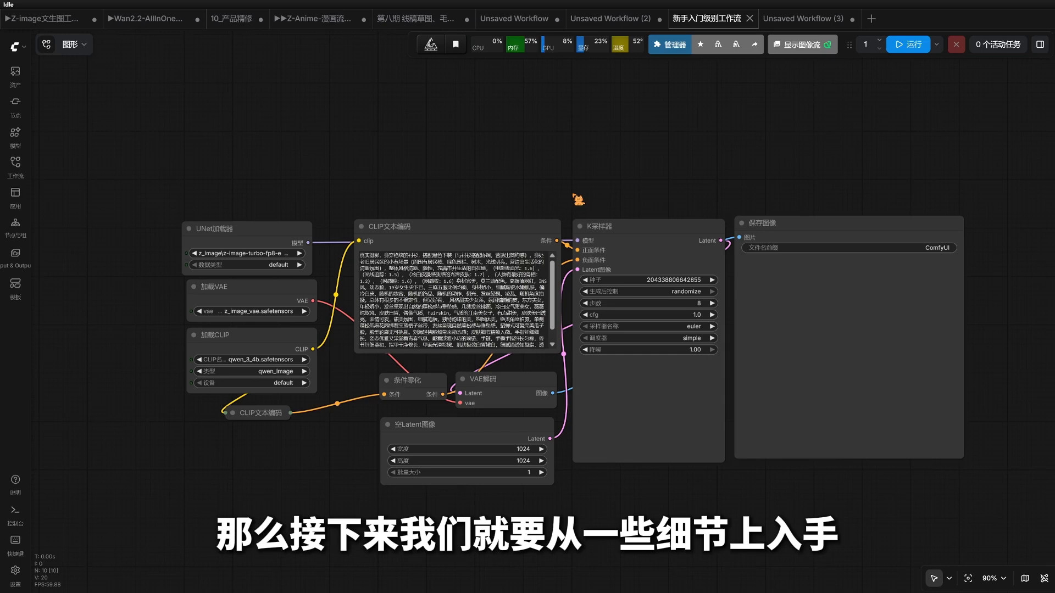
- Select and delete all nodes in the beginner workflow to leave an empty canvas
scroll(578, 199, "down", 1)
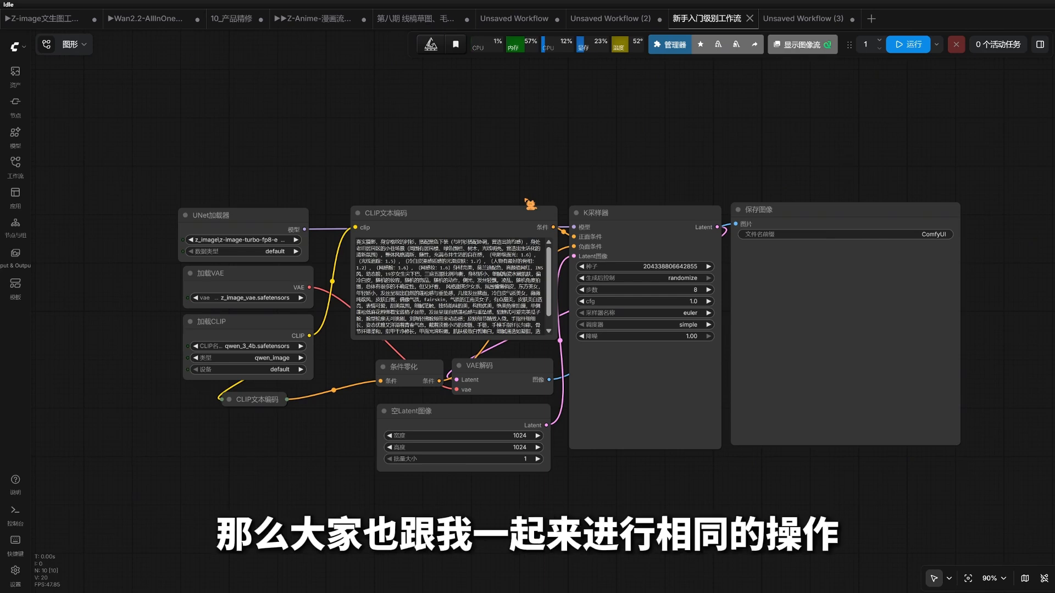
left_click_drag(160, 152, 339, 298)
left_click_drag(563, 379, 942, 506)
key("Delete")
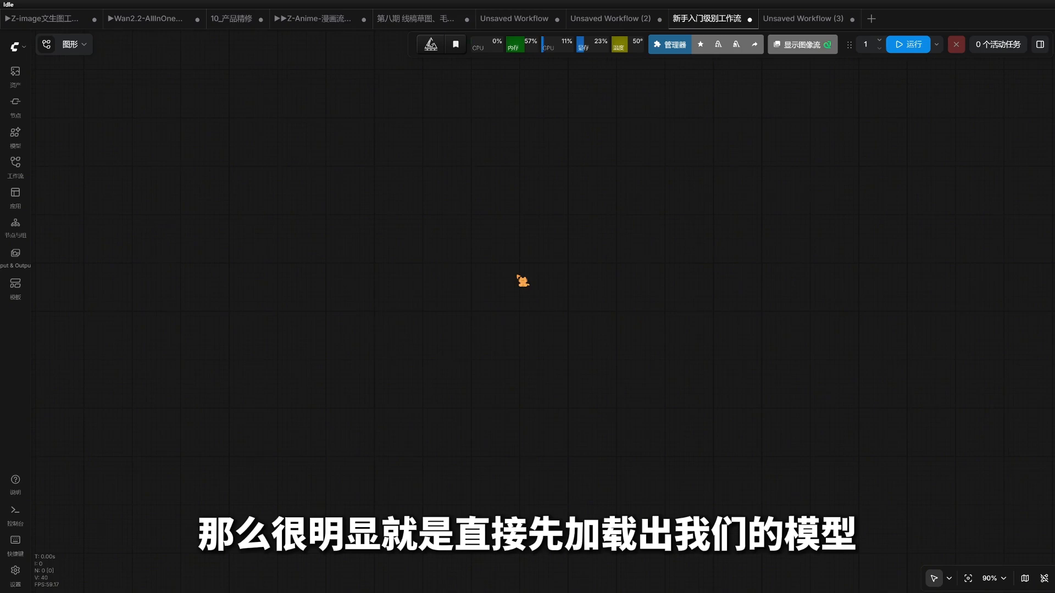
- Search the node library for "unet" and add a UNet loader (UNet加载器) node to the canvas
double_click(437, 266)
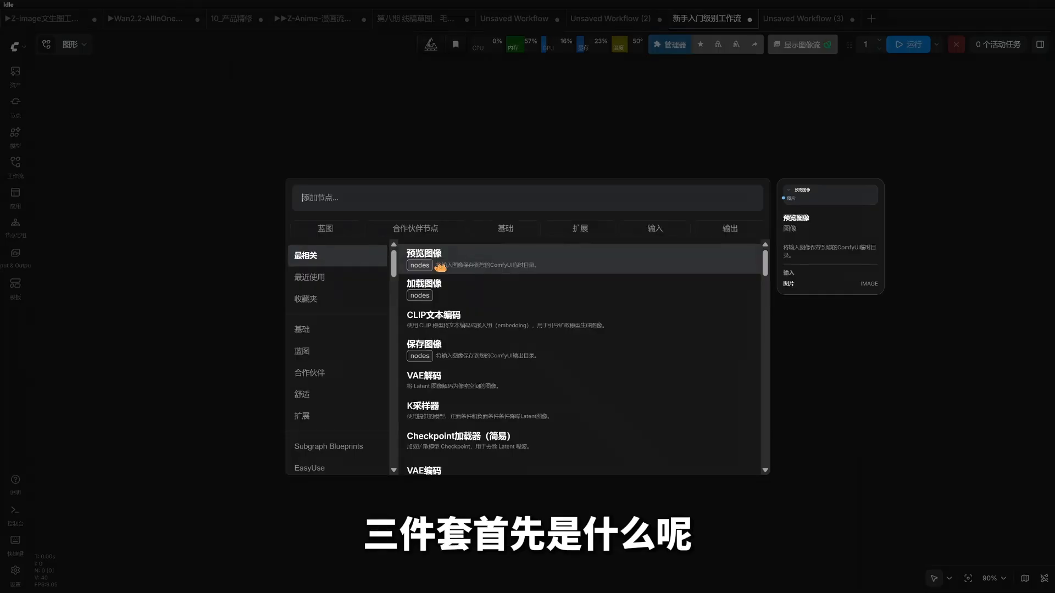
type("unet")
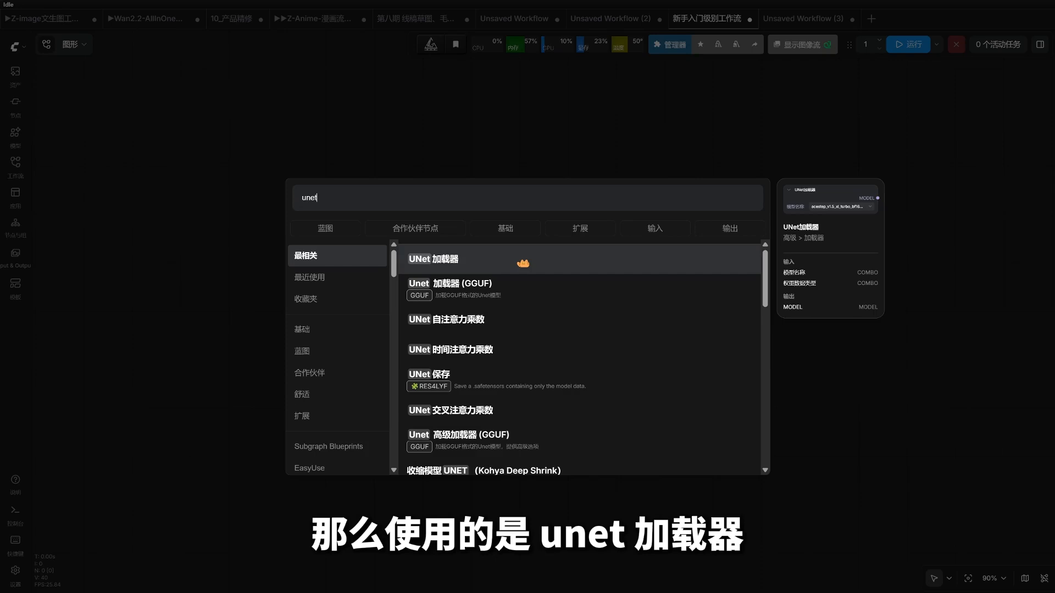
left_click(522, 263)
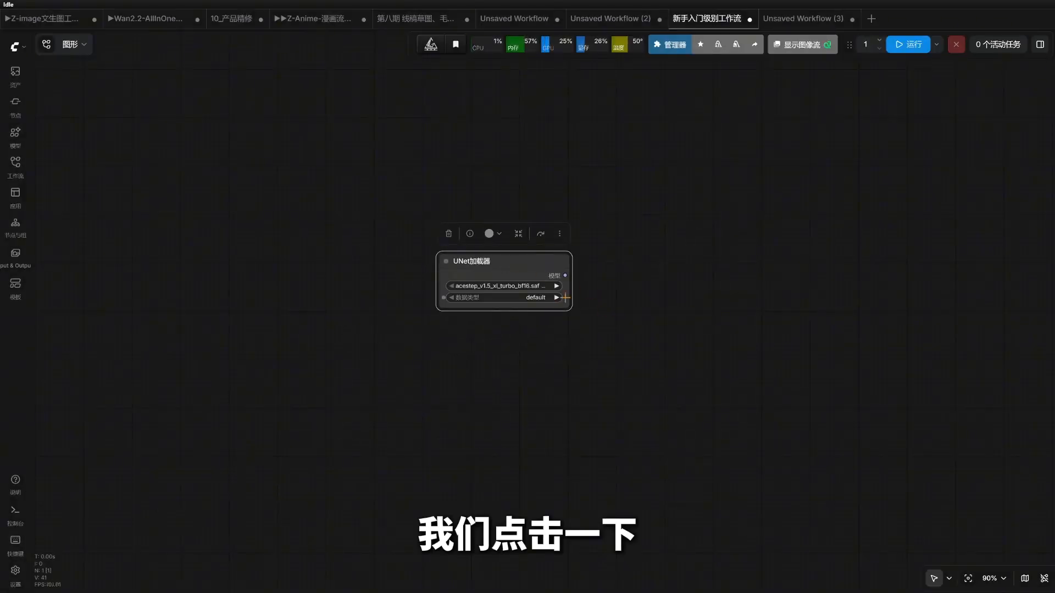
scroll(580, 293, "up", 3)
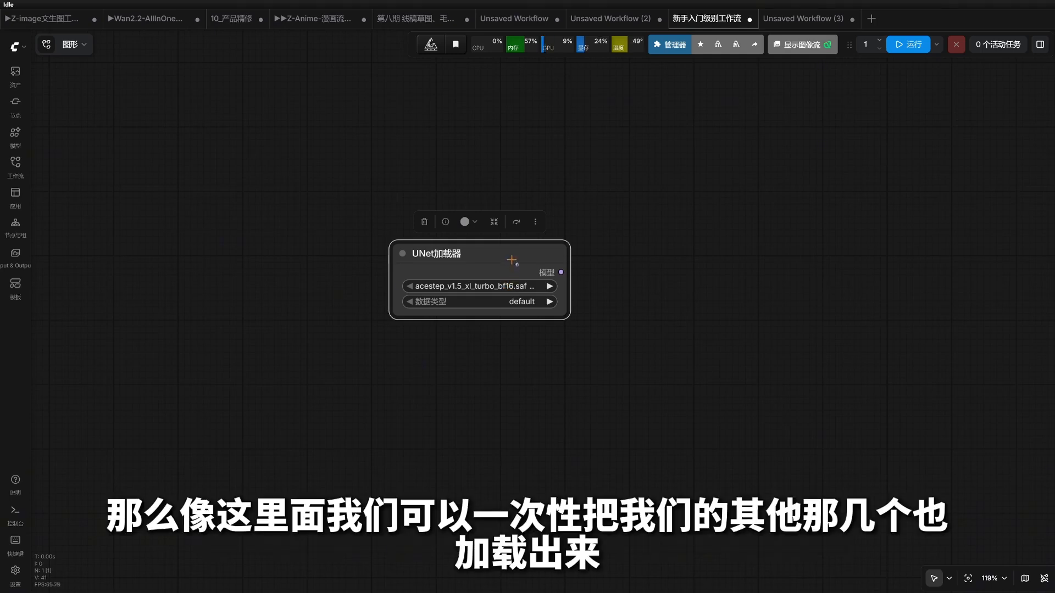
- Search the node library for "clip" and add 加载CLIP and 加载VAE nodes below the UNet loader
double_click(430, 346)
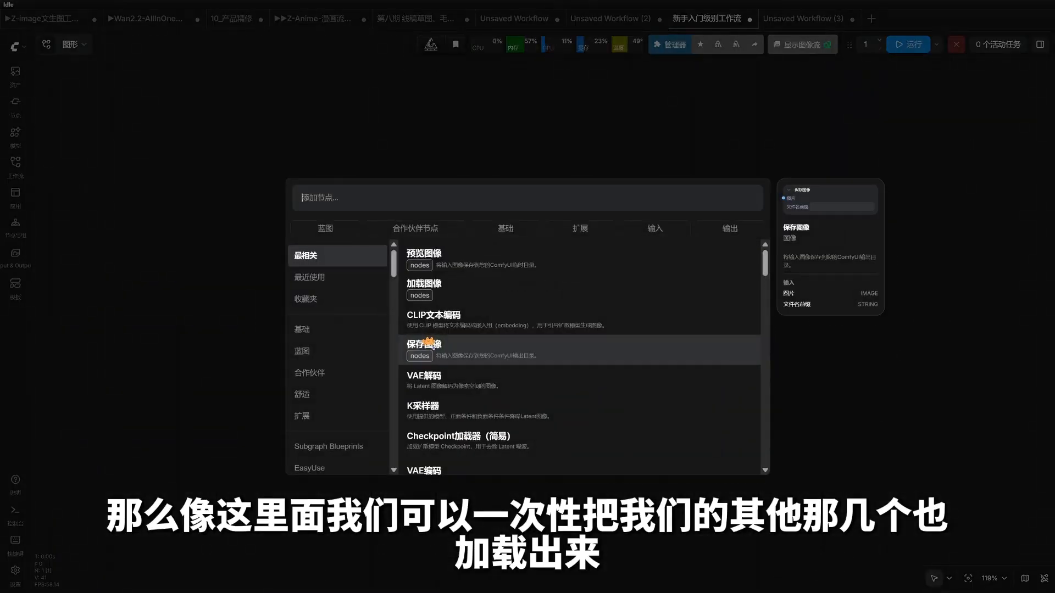
type("clip")
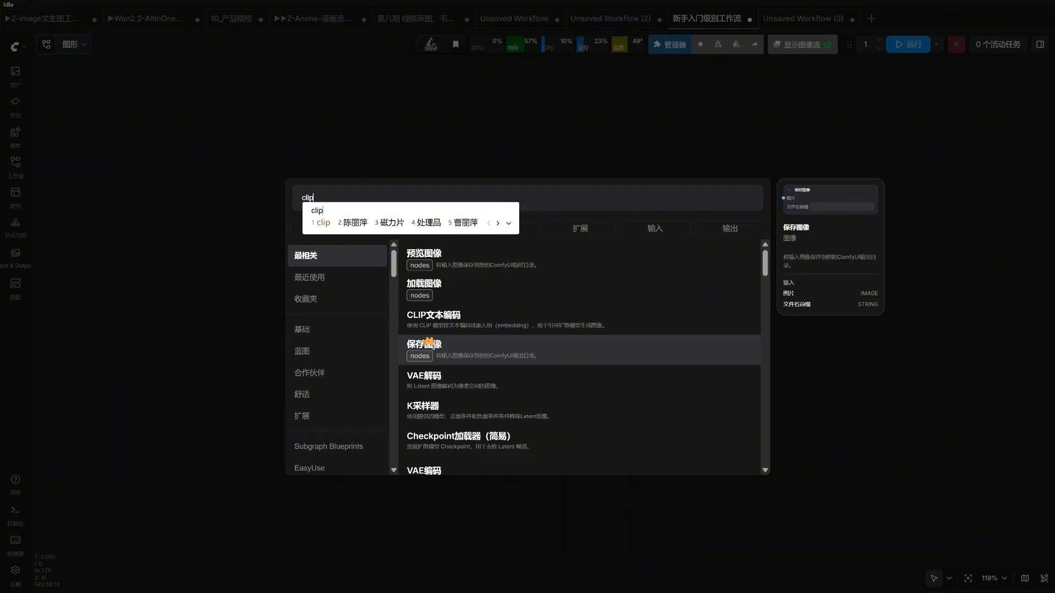
key("BackSpace")
key("BackSpace")
key("BackSpace")
key("BackSpace")
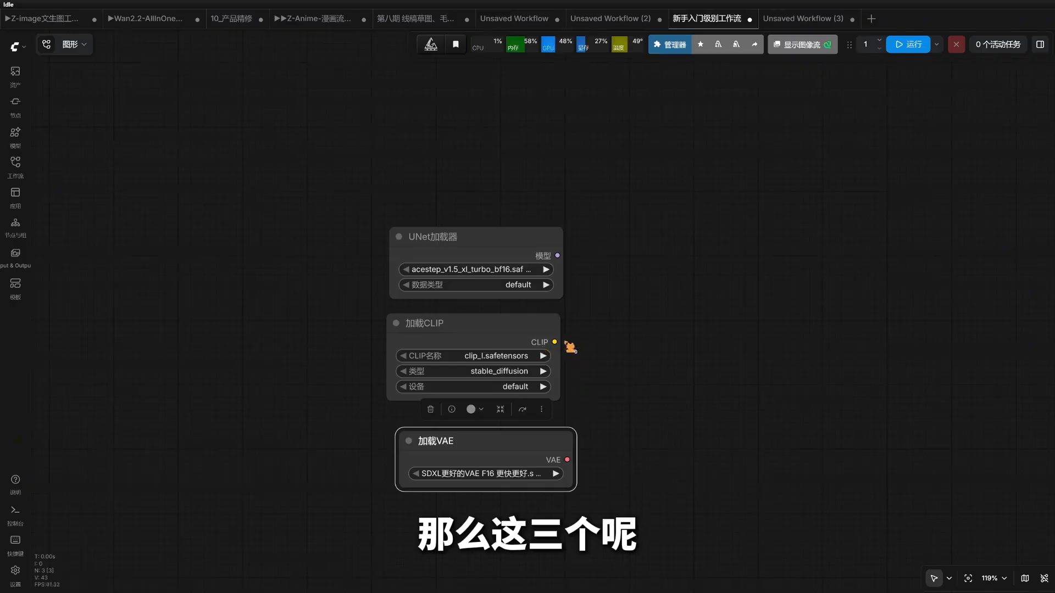
- Line up the UNet, CLIP and VAE loader nodes in a single column with free canvas beside them
scroll(572, 353, "right", 2)
scroll(502, 438, "down", 1)
left_click(538, 370)
left_click(467, 315)
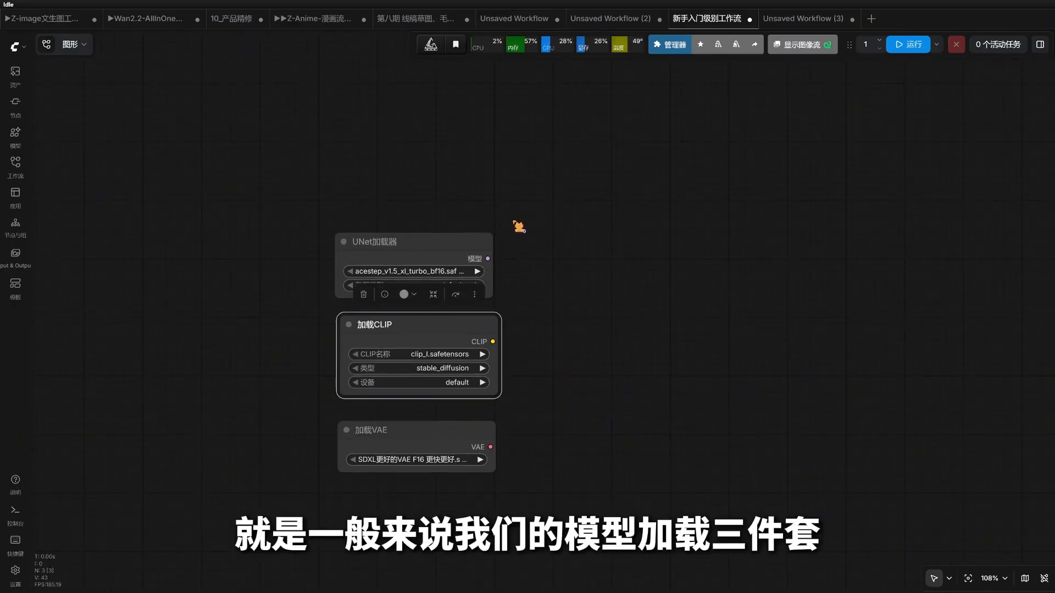
scroll(505, 228, "right", 1)
scroll(505, 229, "down", 1)
left_click(503, 382)
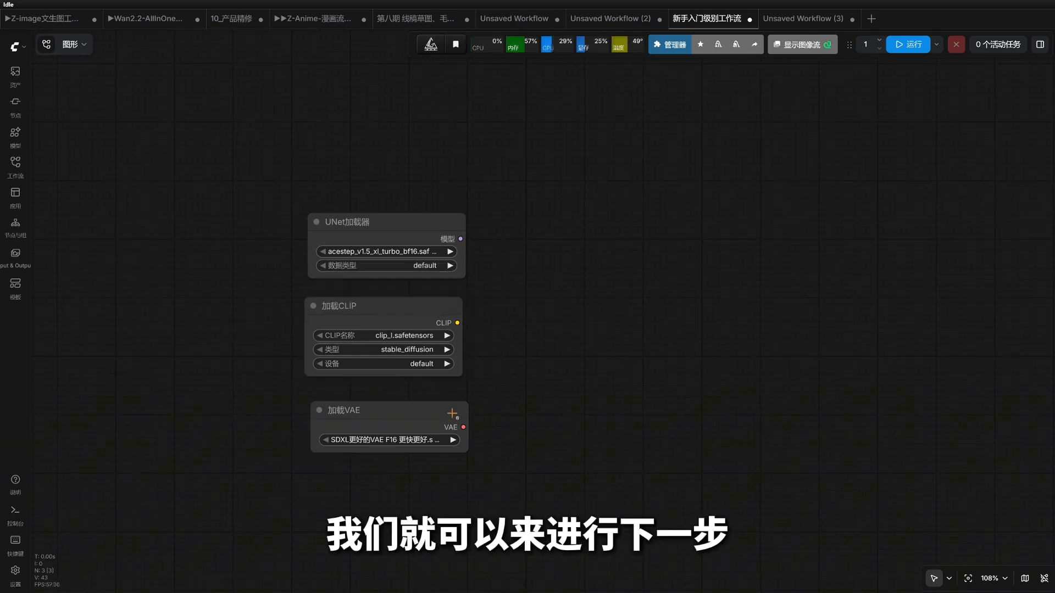
left_click(464, 406)
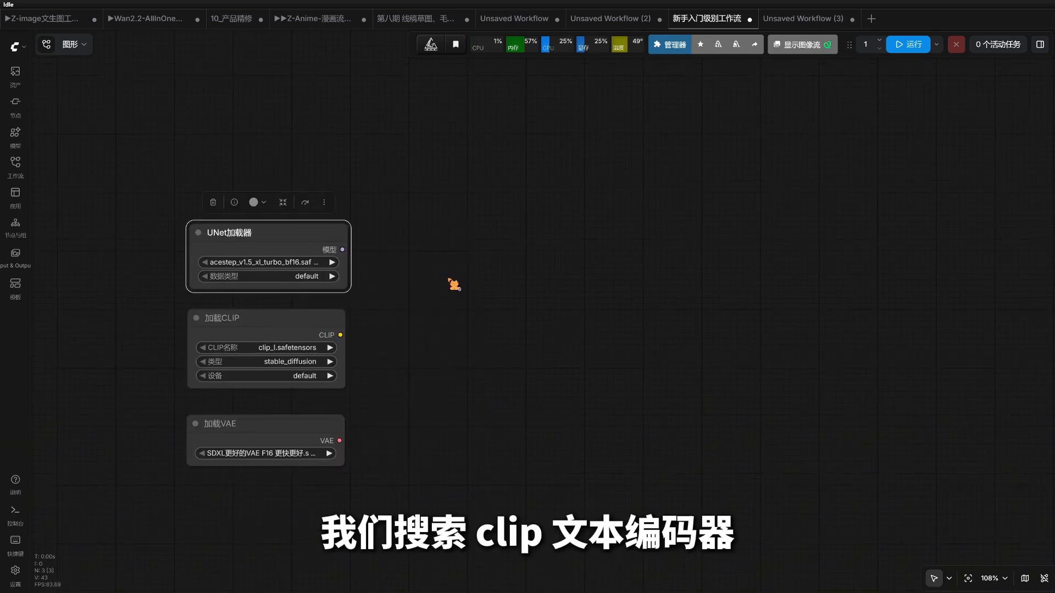
- Search for "clip", add a CLIP文本编码 node beside the loaders and place a duplicate of it directly below
double_click(454, 283)
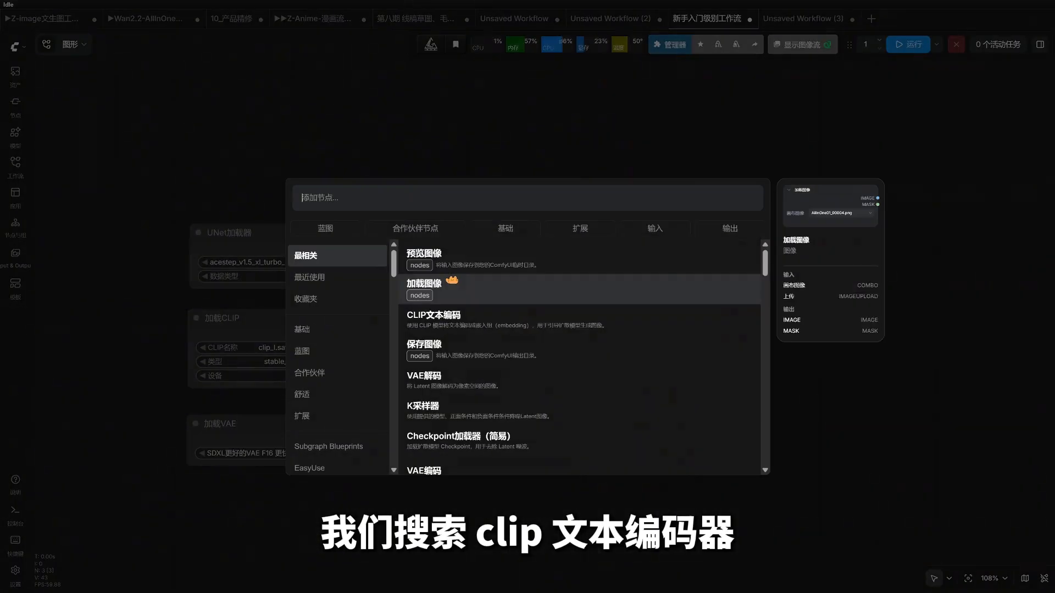
type("clip")
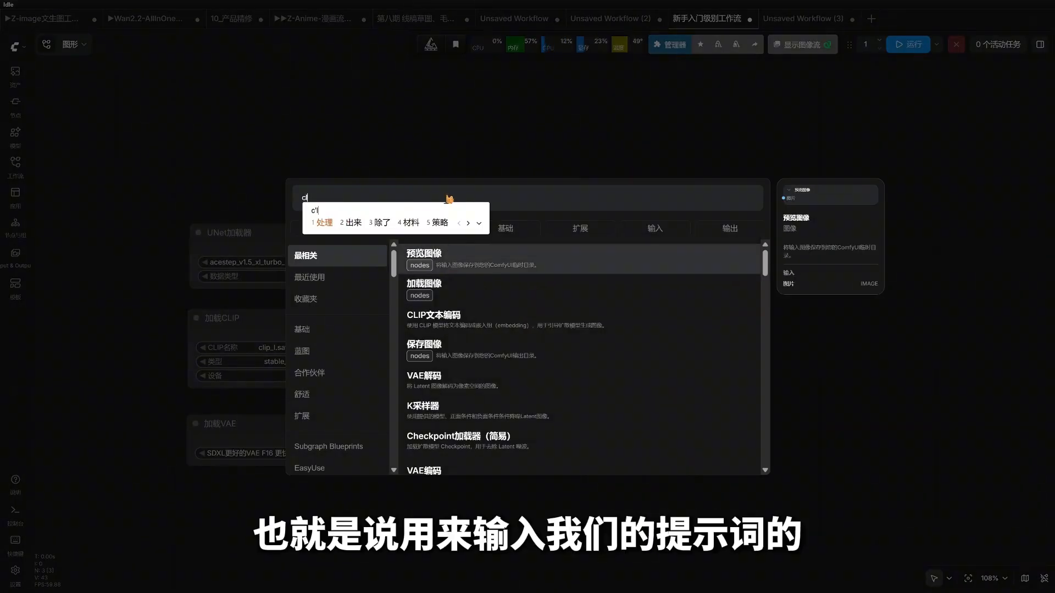
key("Return")
key("Return")
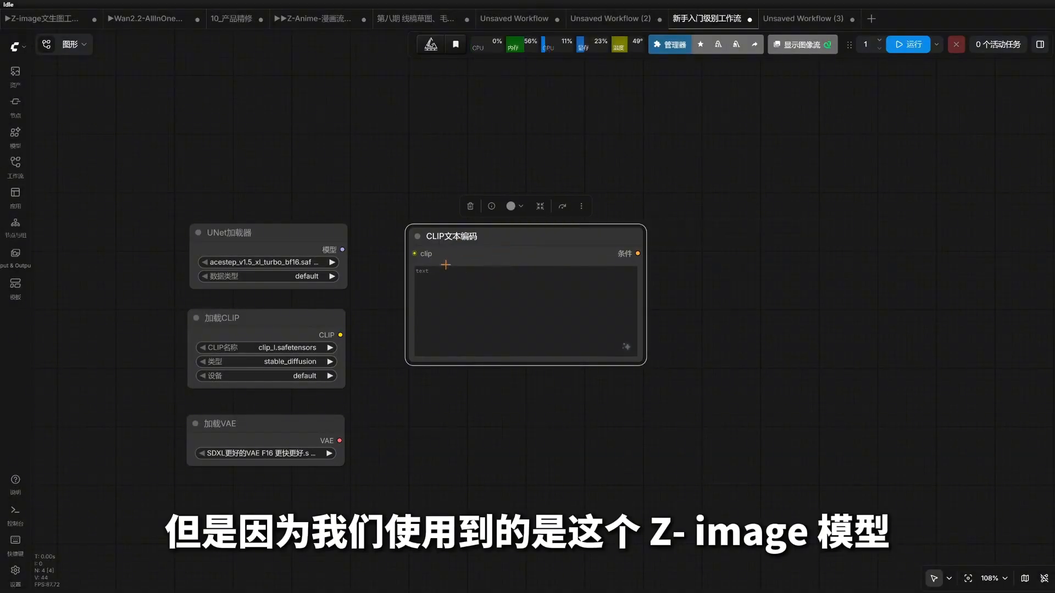
left_click_drag(501, 276, 500, 400)
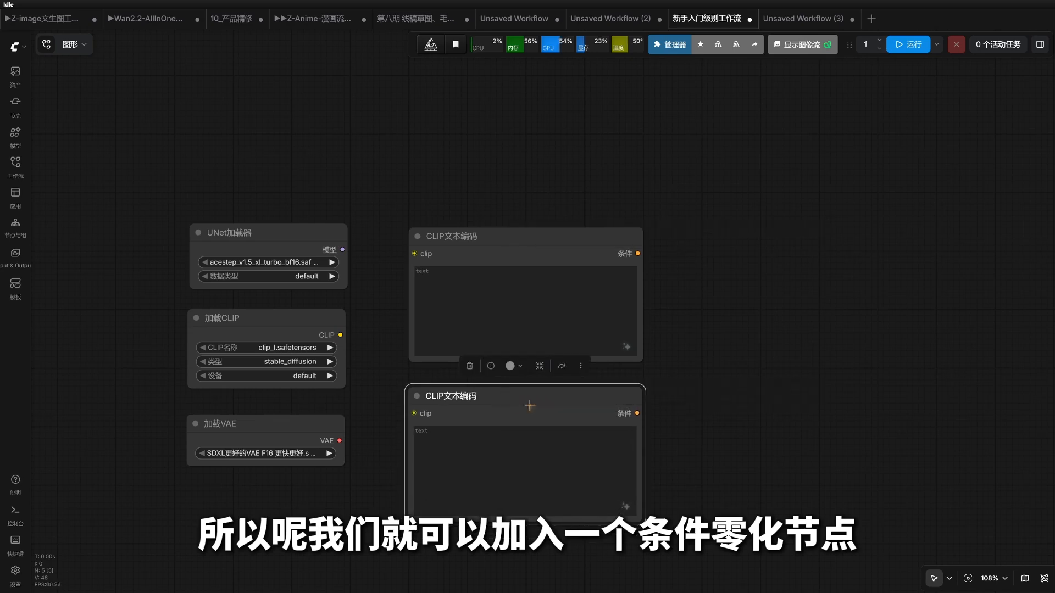
- Try duplicating and copy-pasting the upper CLIP文本编码 node into the free canvas area, deleting each trial copy
scroll(659, 372, "down", 3)
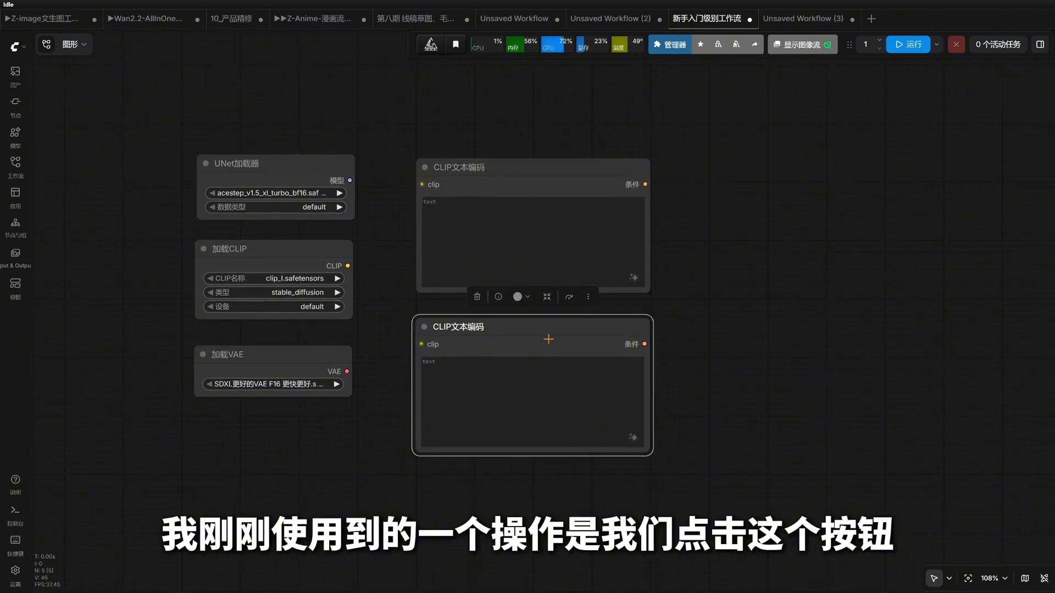
left_click(609, 209)
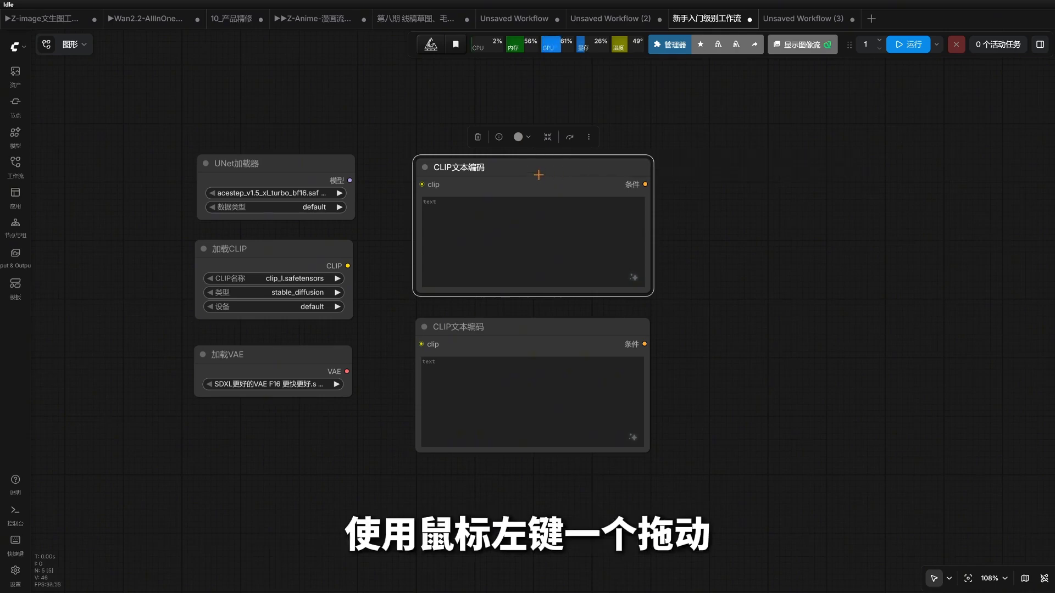
left_click_drag(539, 174, 749, 245, "alt")
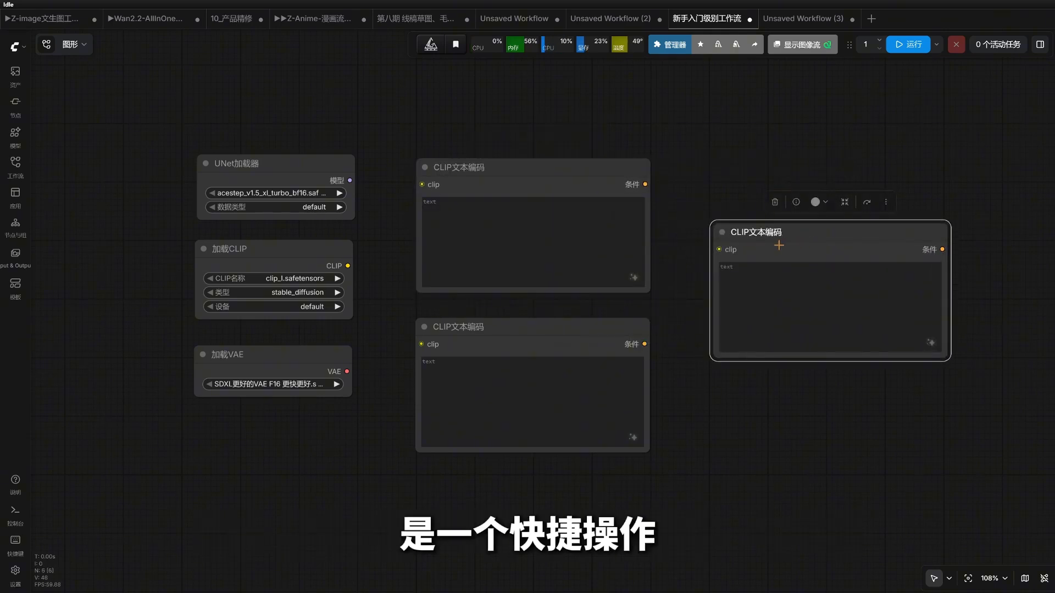
key("Delete")
left_click(575, 177)
key("ctrl+v")
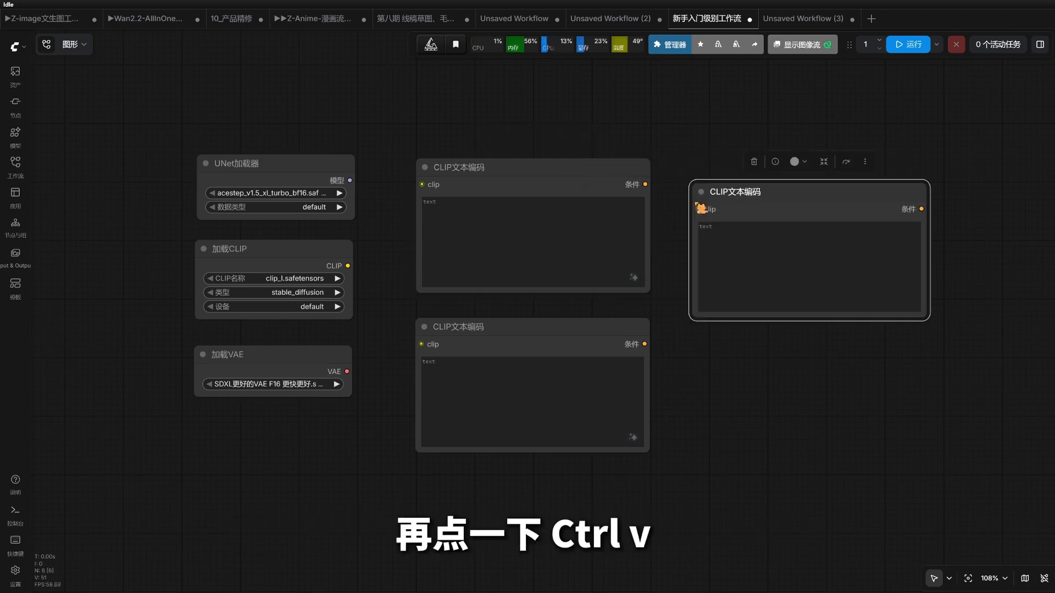
key("Delete")
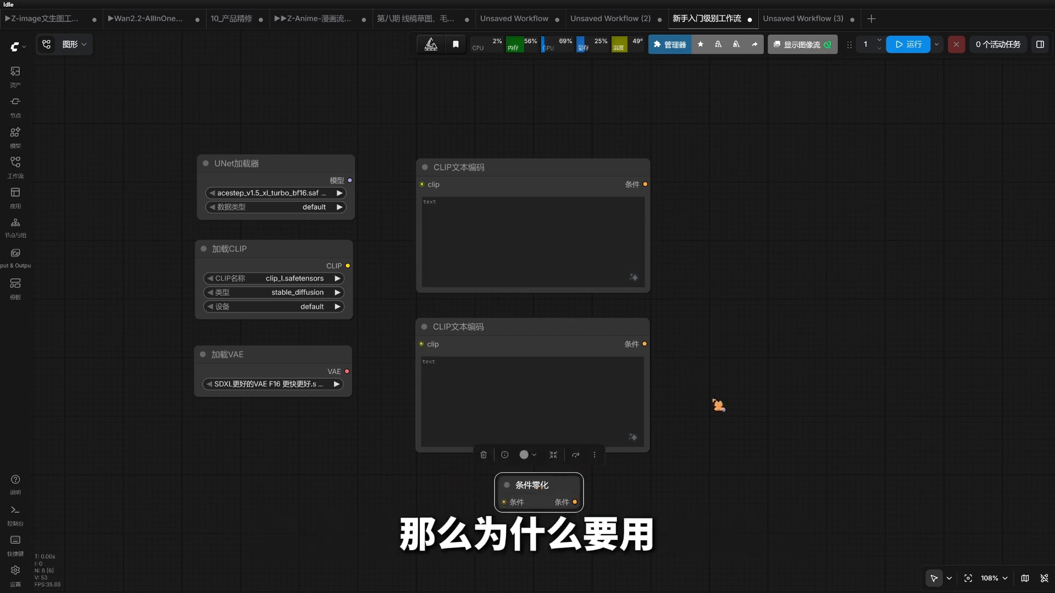
mouse_move(718, 406)
left_mouse_down()
mouse_move(727, 399)
mouse_move(710, 424)
left_mouse_up()
left_click(725, 400)
left_click_drag(584, 316, 584, 315)
left_click(684, 354)
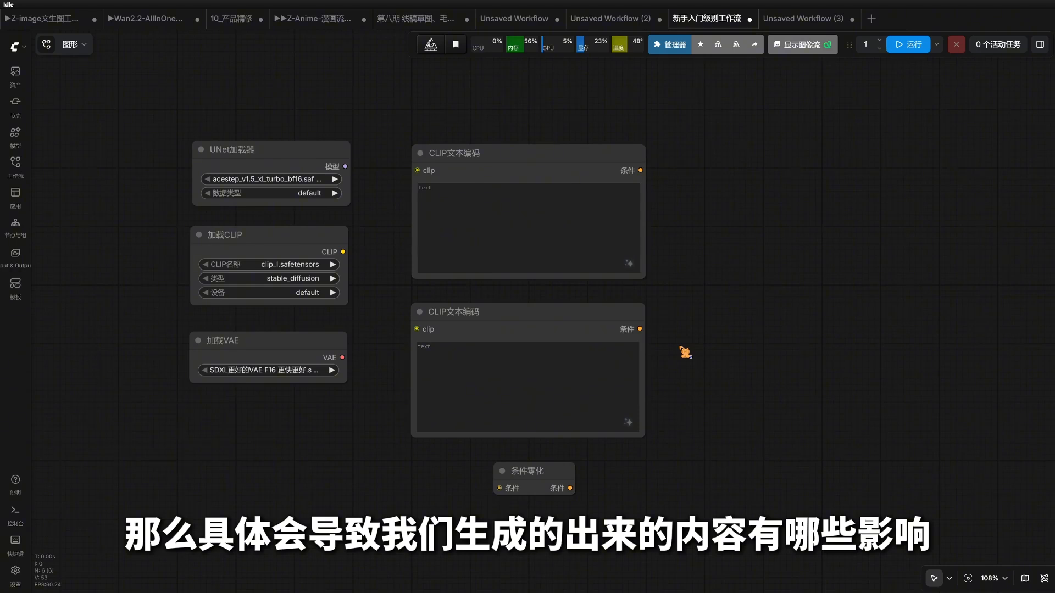
- Collapse the lower CLIP文本编码 node to its compact form and expand it again
scroll(604, 347, "up", 1)
left_click(484, 336)
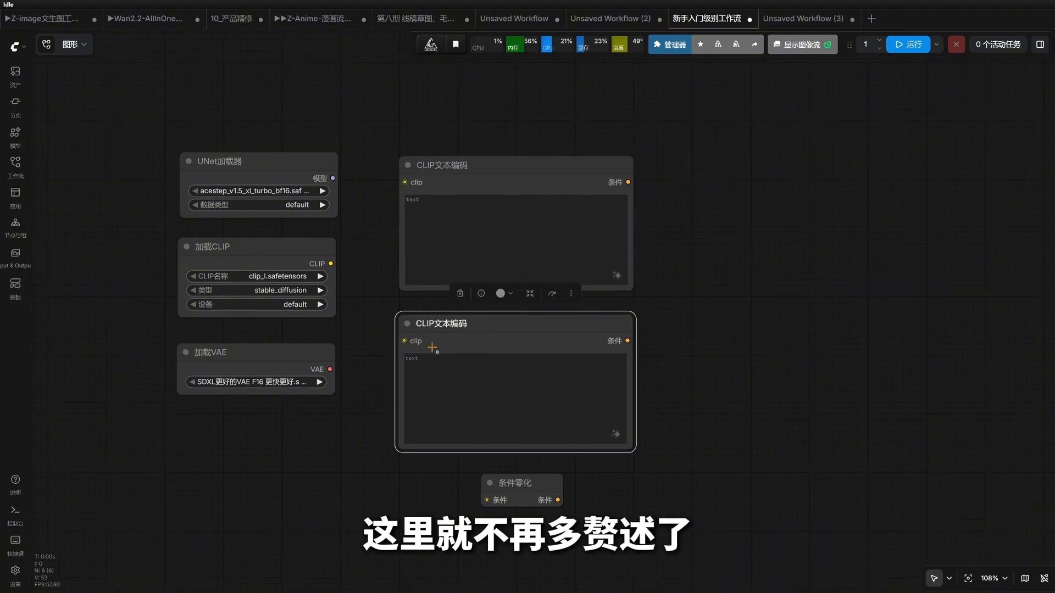
scroll(439, 338, "up", 1)
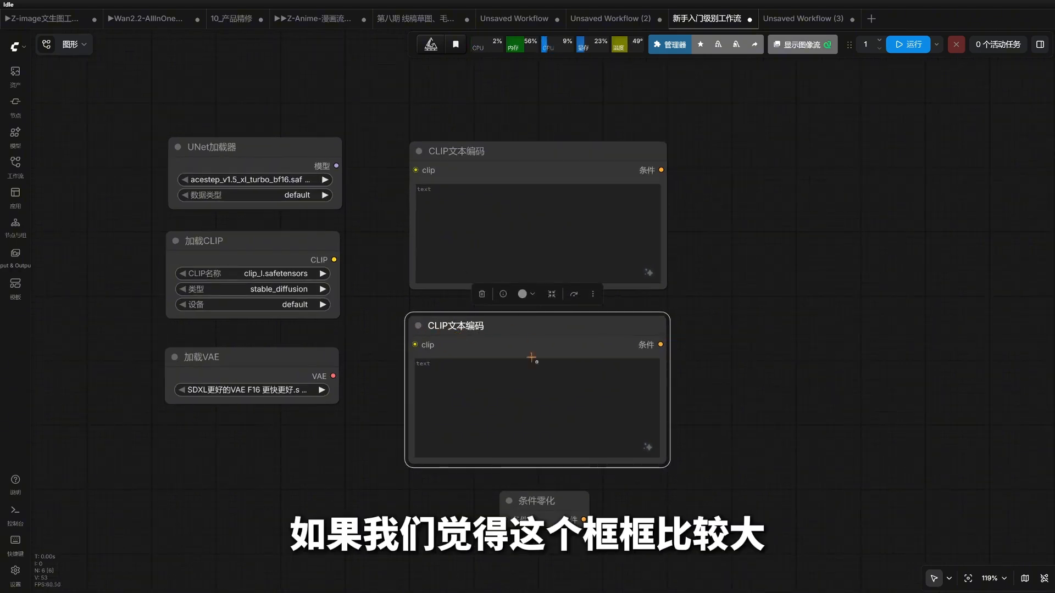
left_click(737, 343)
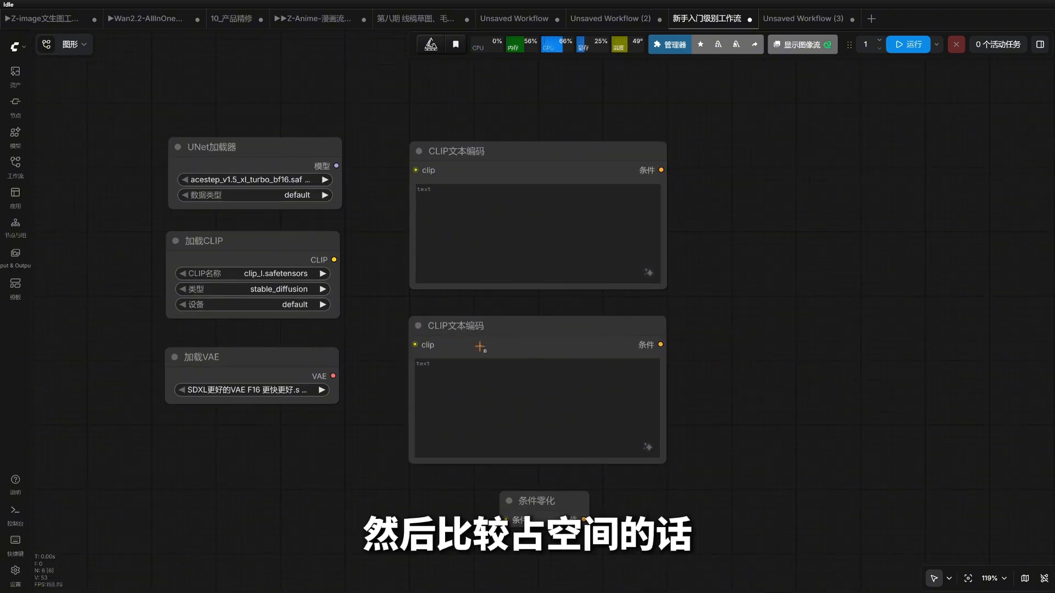
scroll(411, 325, "up", 2)
left_click(419, 326)
scroll(443, 342, "down", 2)
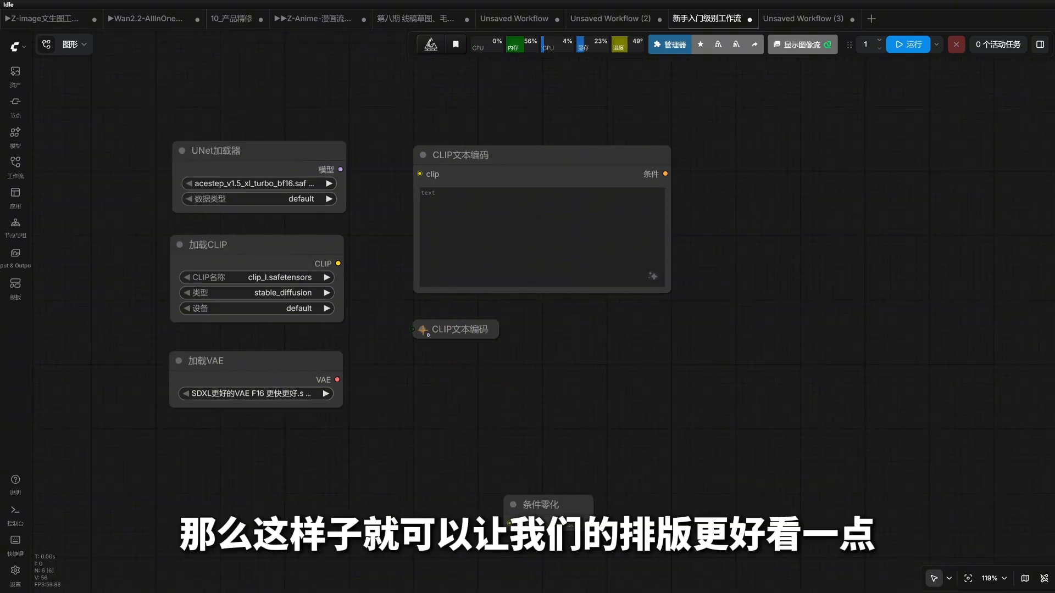
left_click(422, 330)
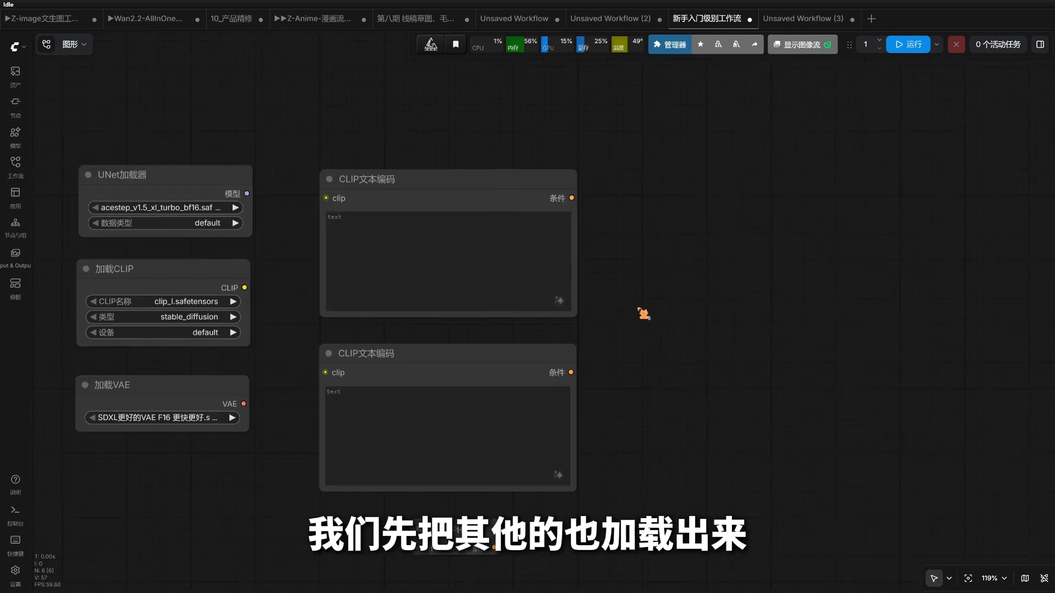
- Add K采样器, VAE解码, 空Latent图像 and 保存图像 nodes beyond the text encode nodes
scroll(659, 313, "down", 1)
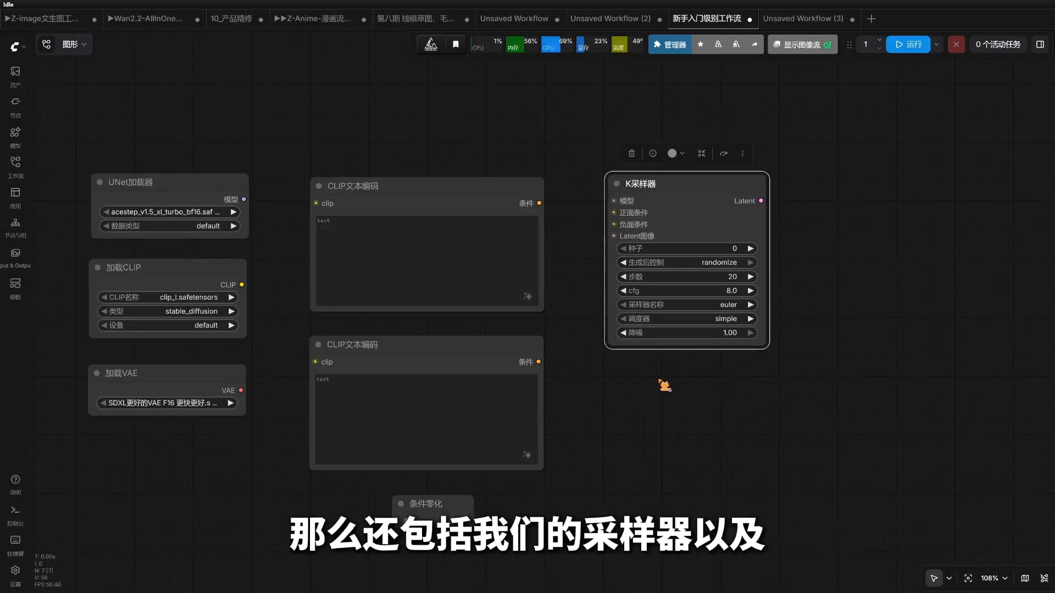
double_click(642, 405)
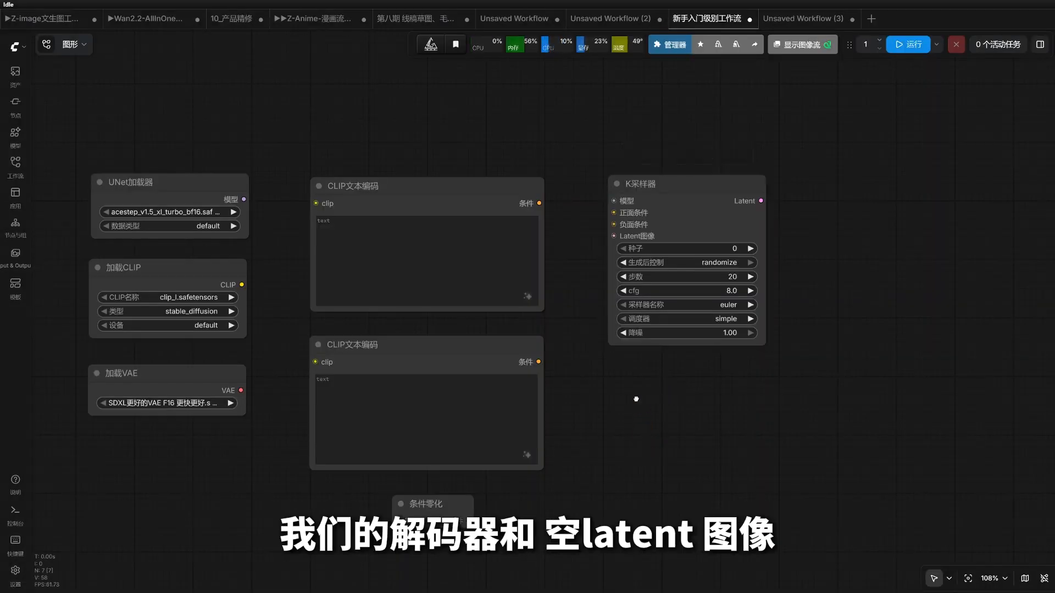
left_click(640, 405)
double_click(666, 431)
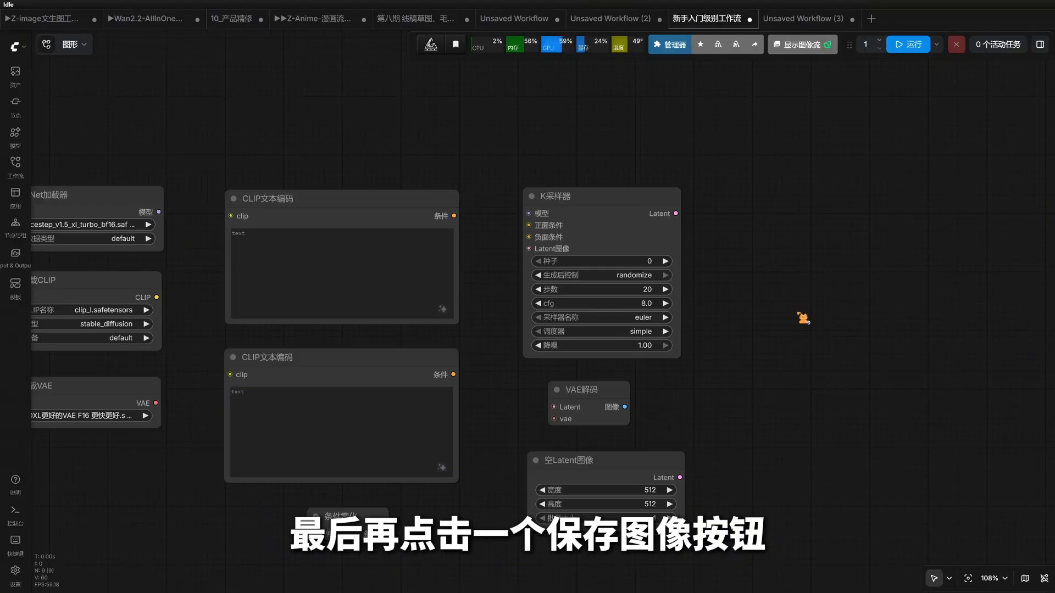
double_click(785, 283)
type("bc")
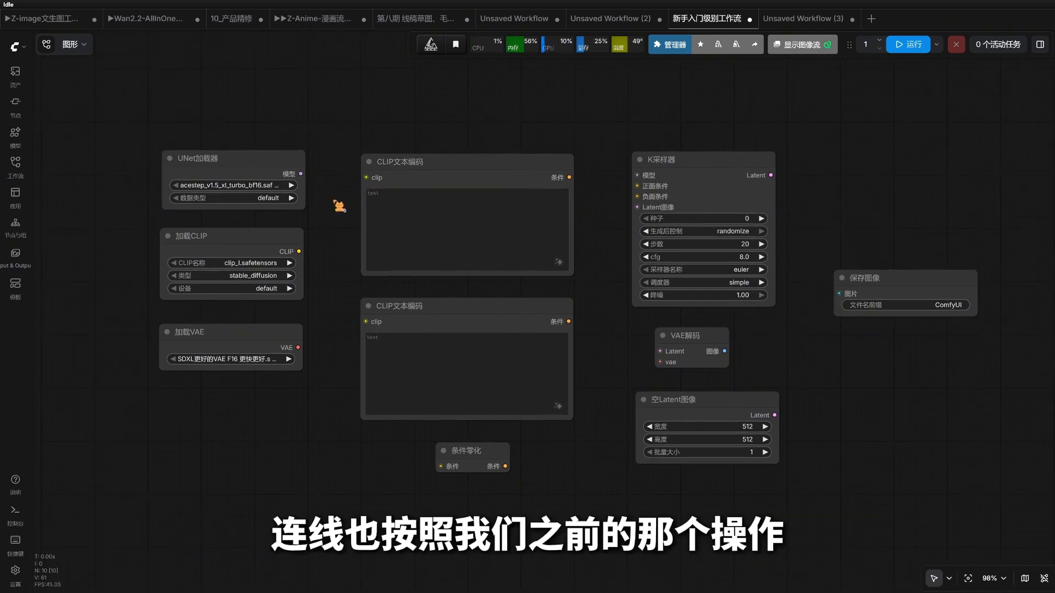
- Connect the UNet loader's model to the K sampler and route the CLIP loader through the upper text encode node to 正面条件
left_click(649, 202)
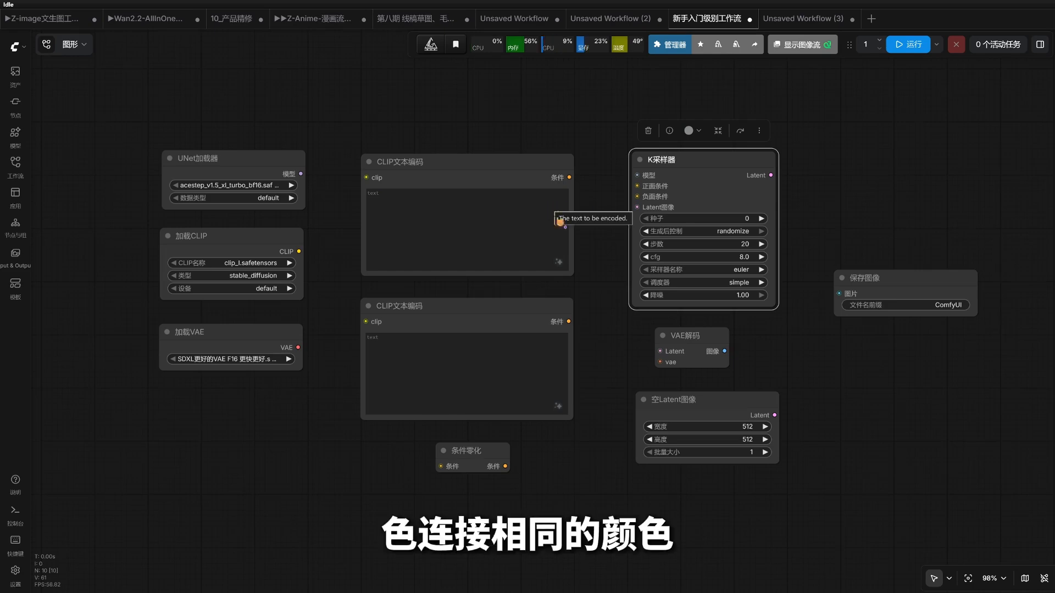
left_click_drag(301, 174, 643, 176)
left_click_drag(299, 251, 365, 176)
left_click(513, 172)
left_click_drag(571, 179, 638, 186)
- Connect the CLIP loader to the lower text encode node and route its conditioning through 条件零化 to the K sampler's 负面条件
left_click_drag(300, 251, 365, 322)
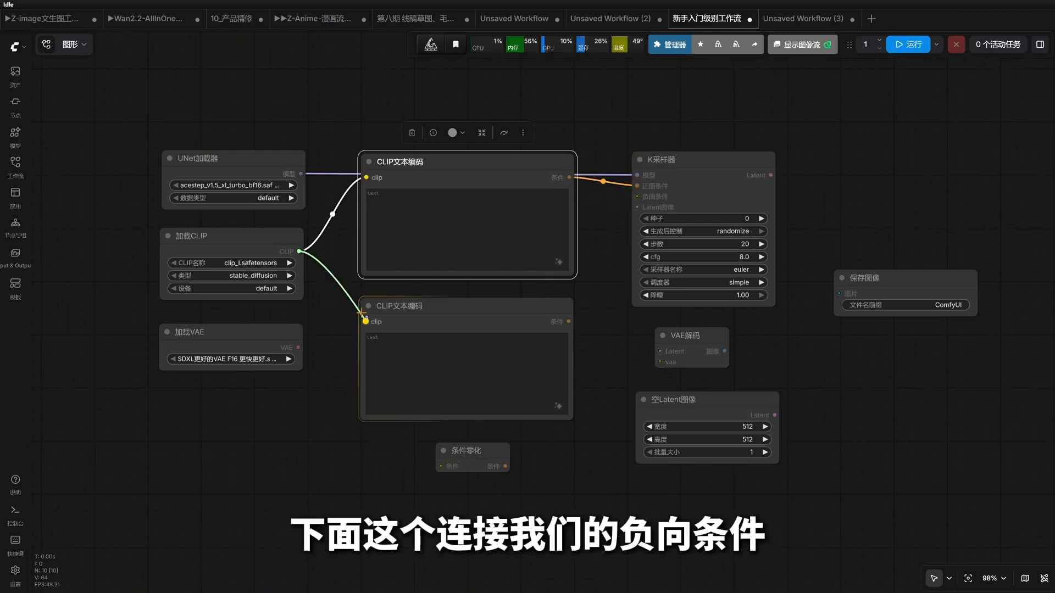
left_click_drag(569, 322, 441, 466)
left_click_drag(504, 466, 638, 196)
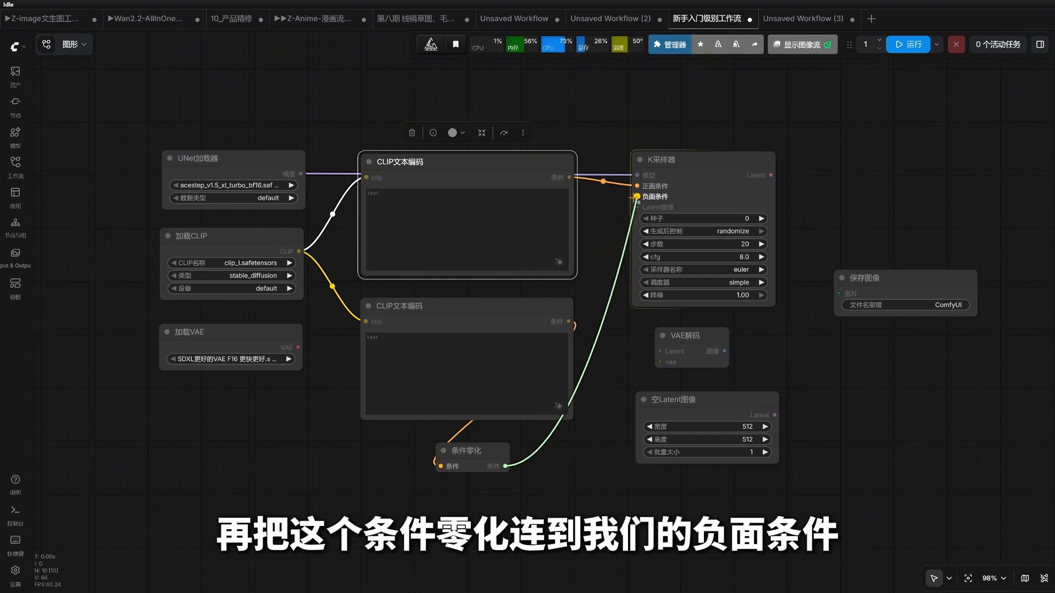
- Connect the VAE loader's output to the vae input of the VAE解码 node
left_click(301, 345)
left_click_drag(298, 347, 661, 362)
- Try linking the empty latent and K sampler outputs to the VAE解码 Latent input and the decoded image to 保存图像
left_click_drag(775, 415, 660, 351)
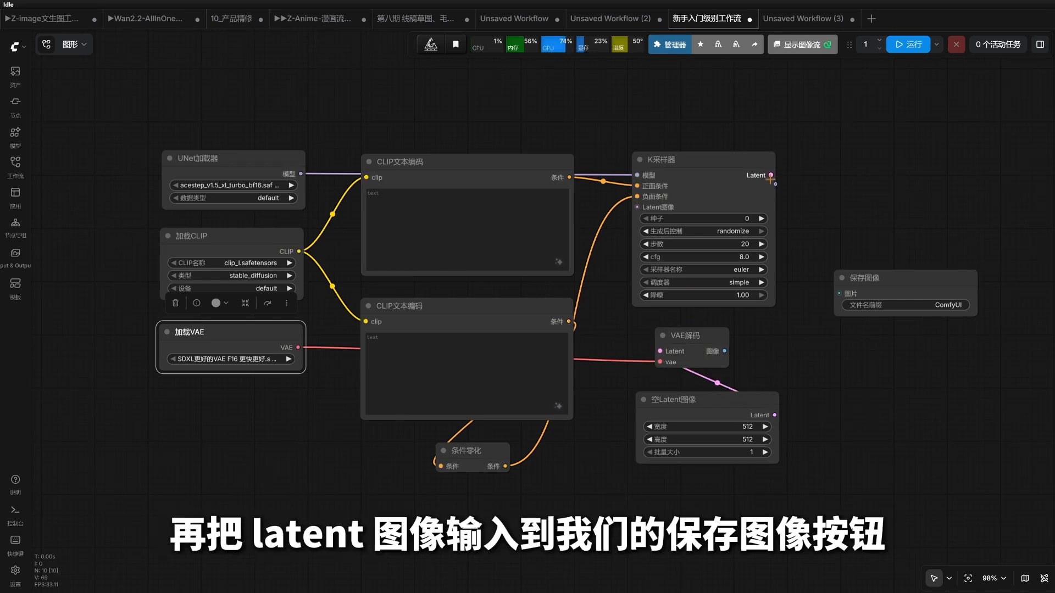
left_click_drag(771, 176, 661, 352)
left_click_drag(725, 352, 813, 306)
- Connect 空Latent图像 to the K sampler's Latent图像 input, and link the sampler's Latent output through VAE解码 to 保存图像
left_click(712, 405)
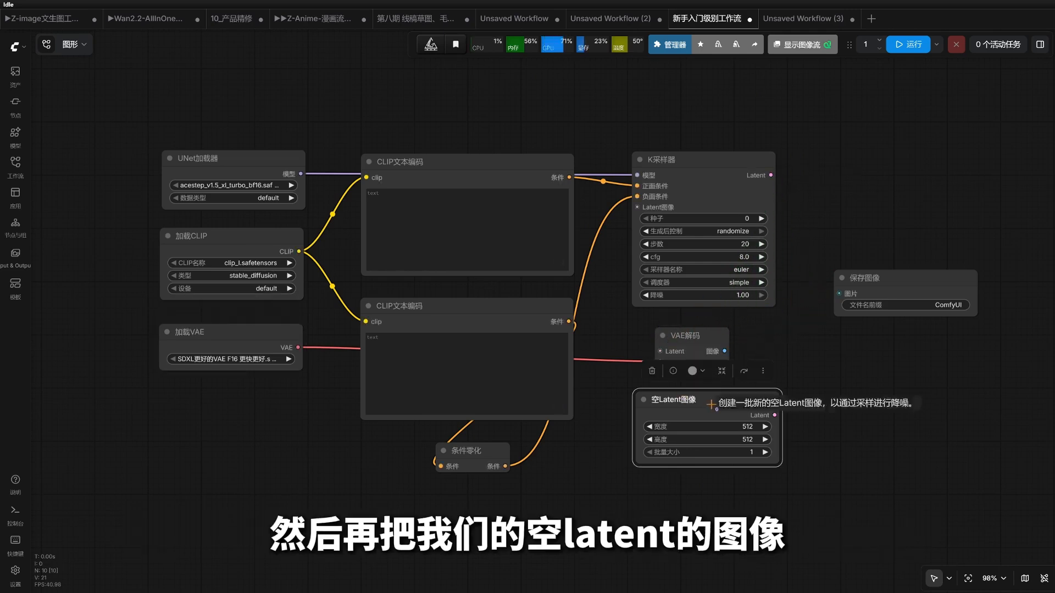
left_click_drag(772, 413, 672, 227)
left_click(753, 185)
left_click_drag(771, 176, 839, 294)
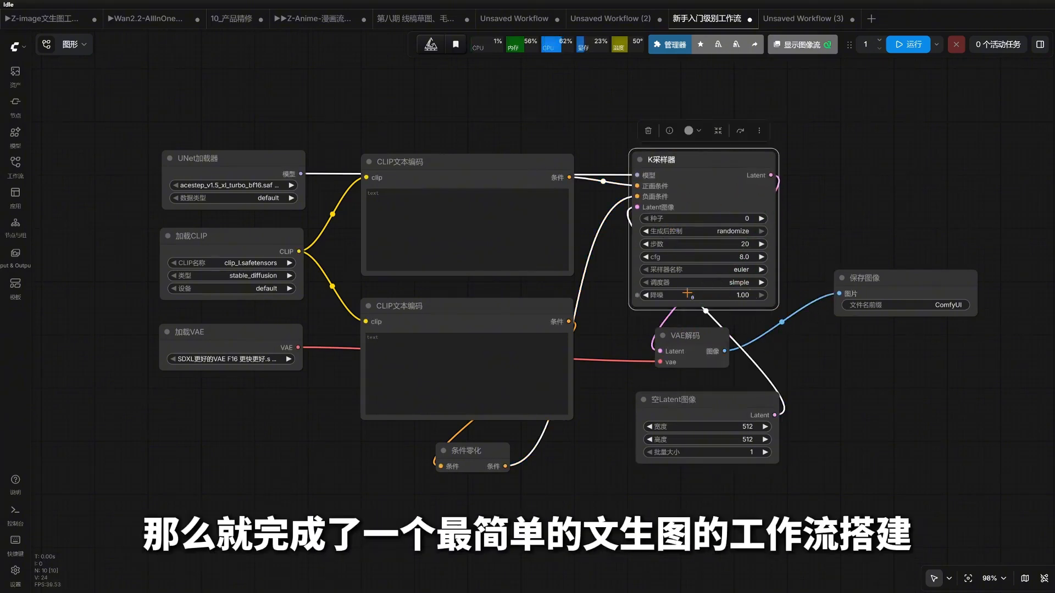
- Load z_image\z-image-turbo-fp8-e4m3fn.safetensors as the model in the UNet加载器 node
left_click_drag(841, 220, 844, 234)
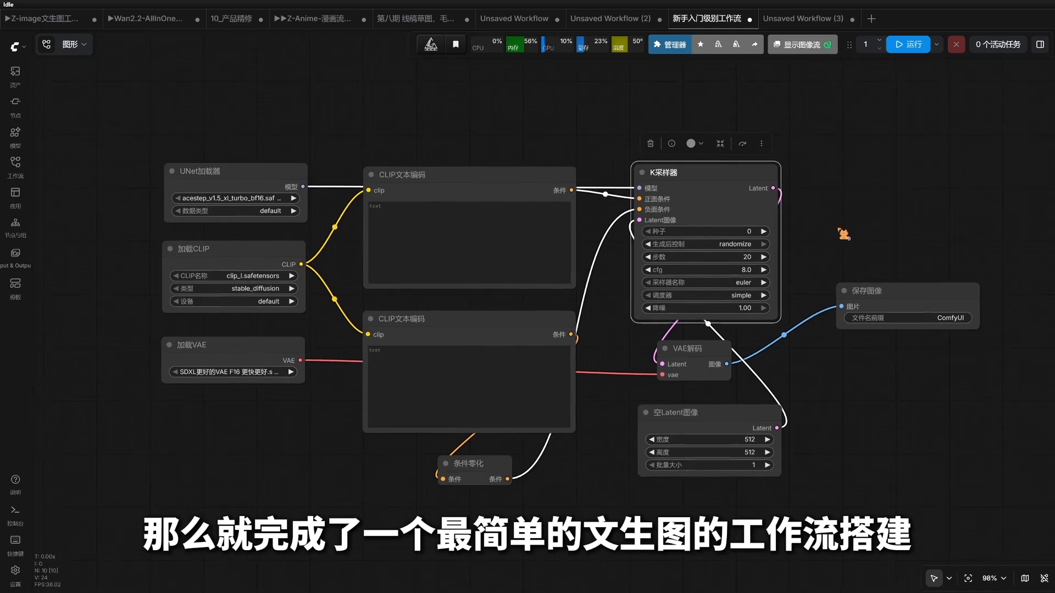
left_click(843, 234)
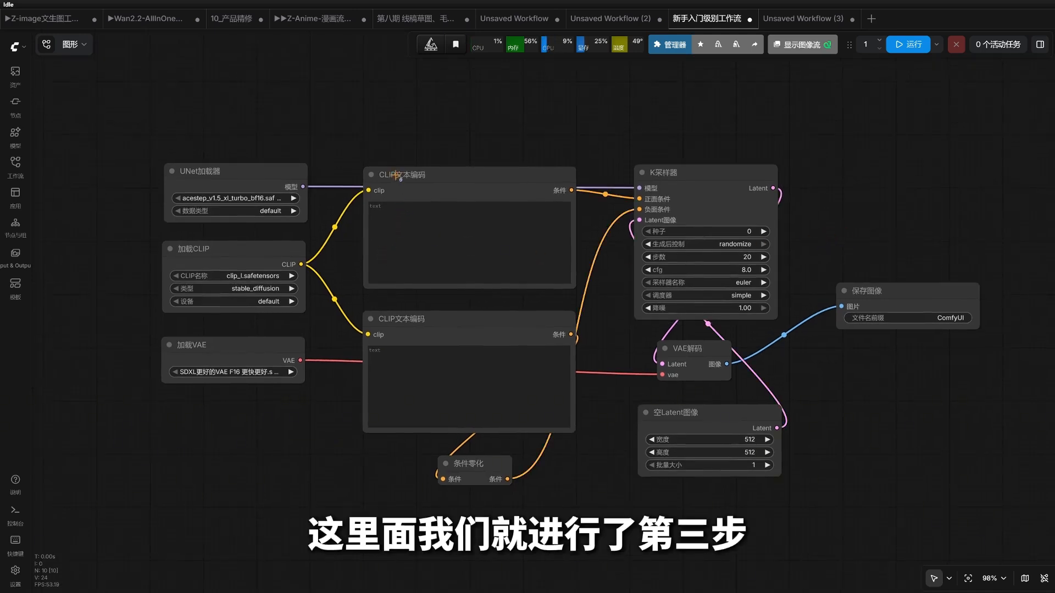
mouse_move(529, 137)
left_mouse_down()
mouse_move(543, 139)
mouse_move(539, 150)
left_mouse_up()
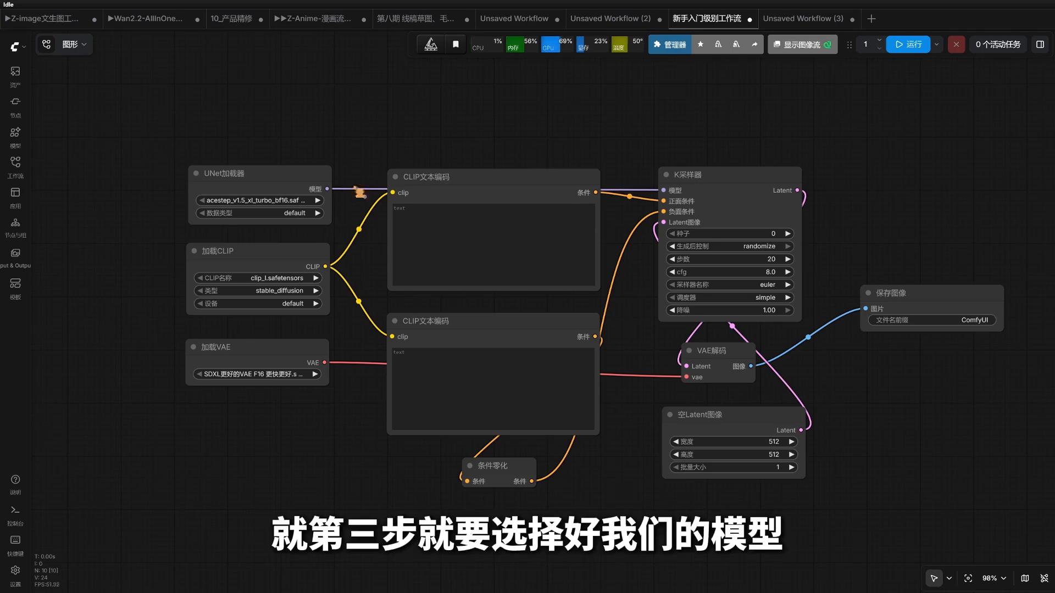
left_click(291, 200)
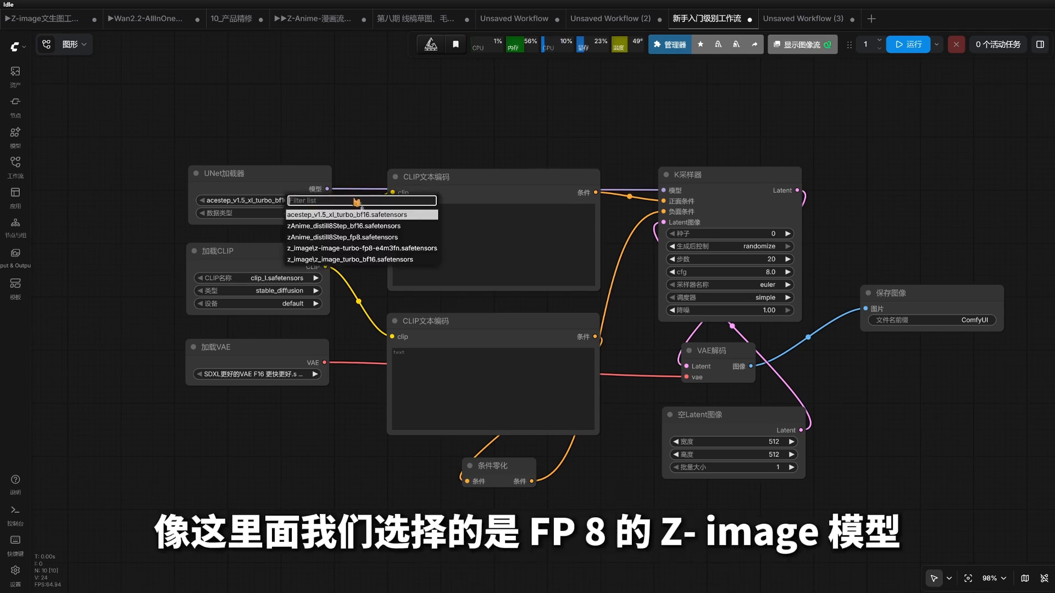
left_click(367, 248)
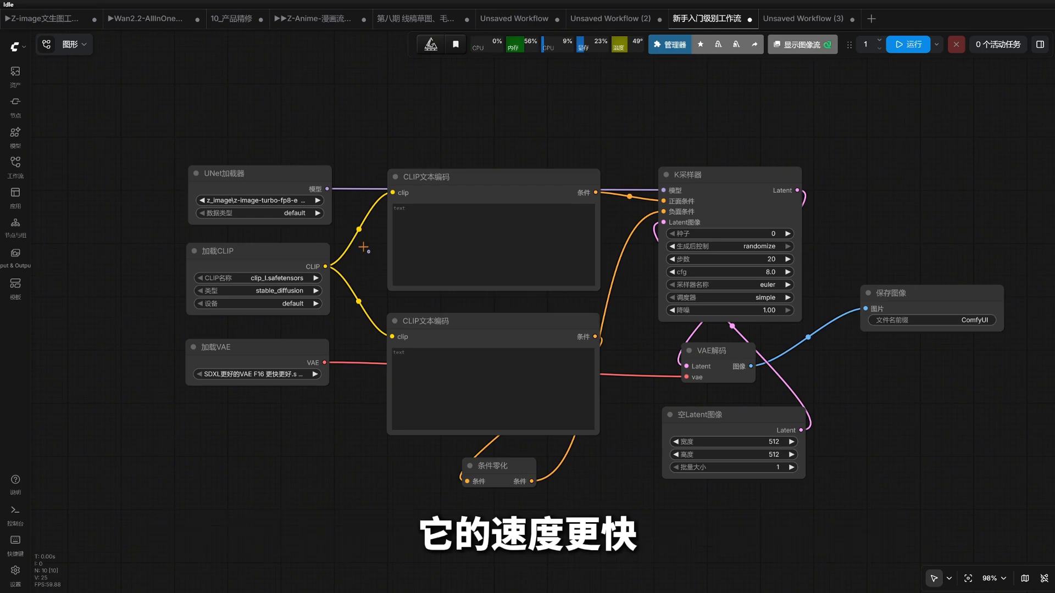
- Review the alternative model files offered by the UNet加载器 node without changing the selection
left_click(298, 201)
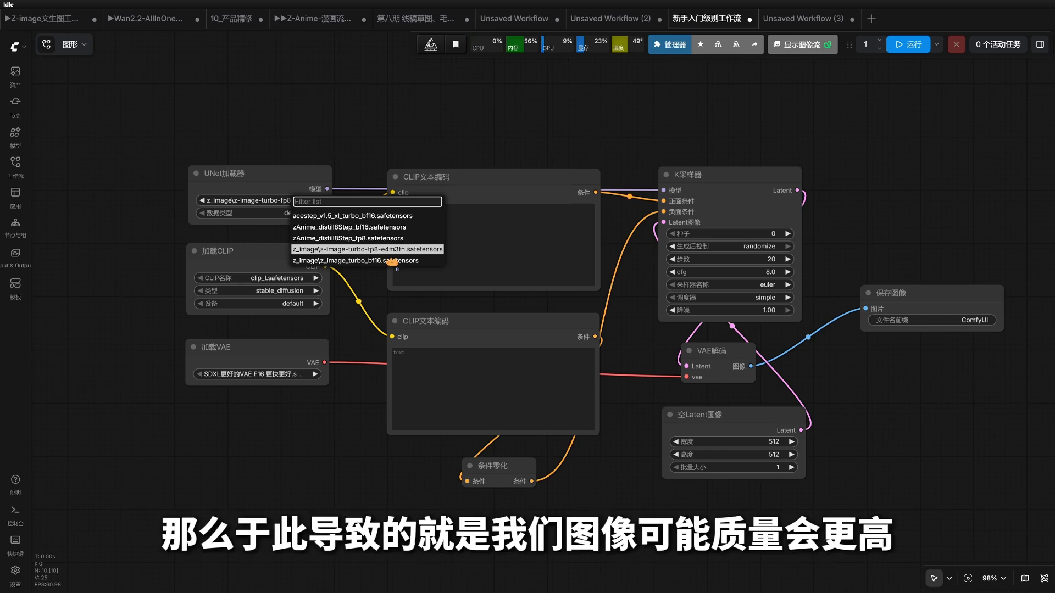
left_click(624, 222)
left_click_drag(621, 227, 626, 236)
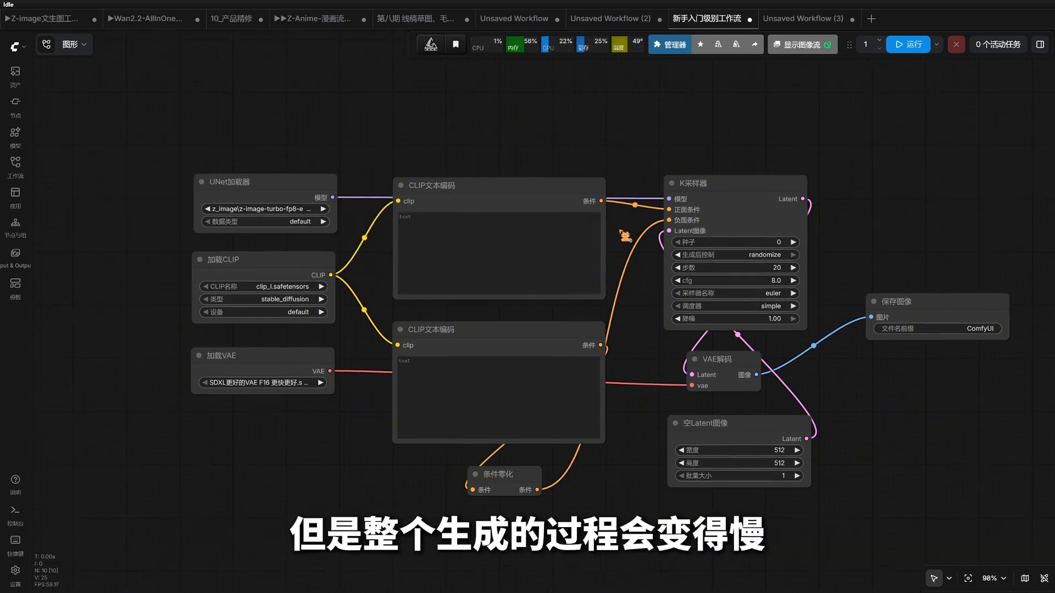
scroll(626, 237, "up", 2)
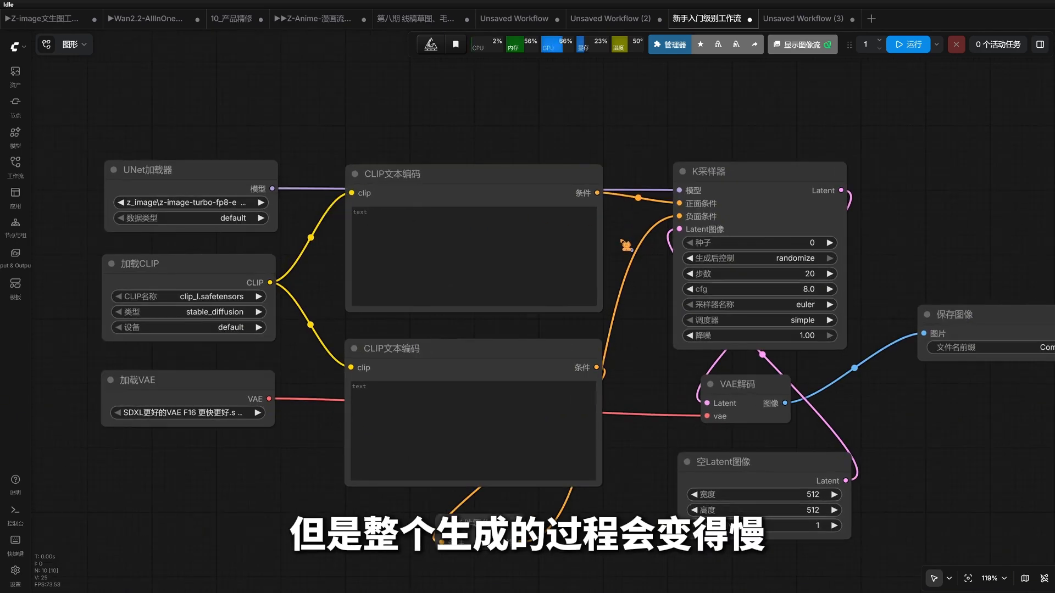
scroll(625, 245, "down", 1)
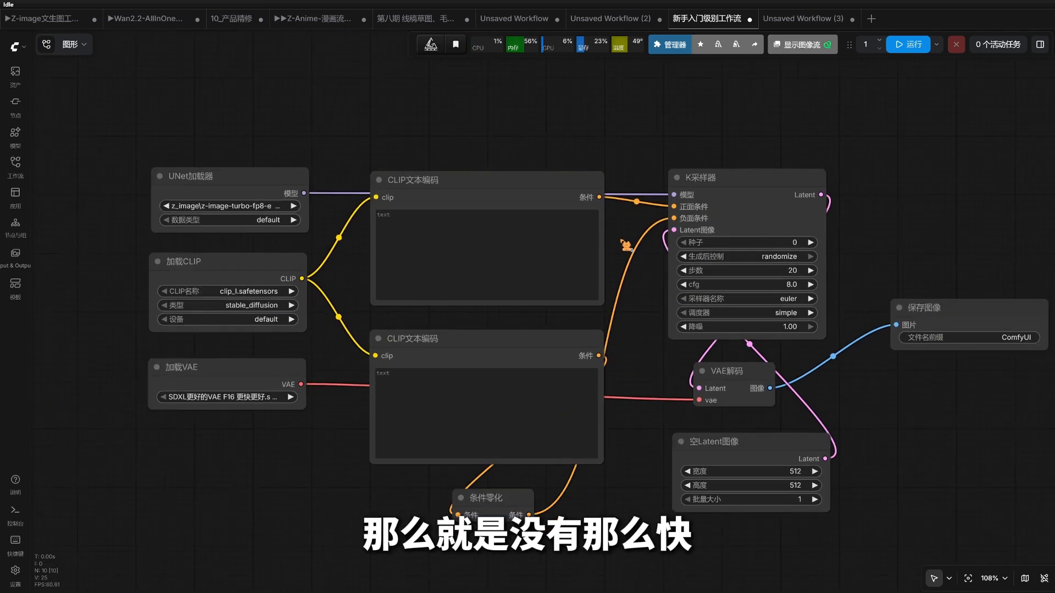
left_click_drag(616, 234, 608, 217)
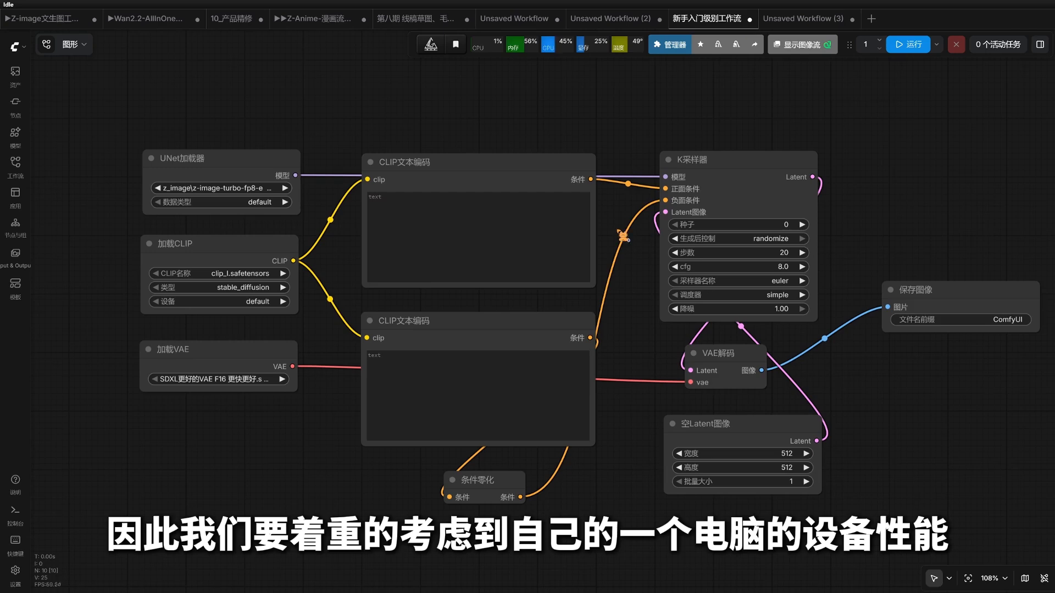
scroll(627, 231, "down", 2)
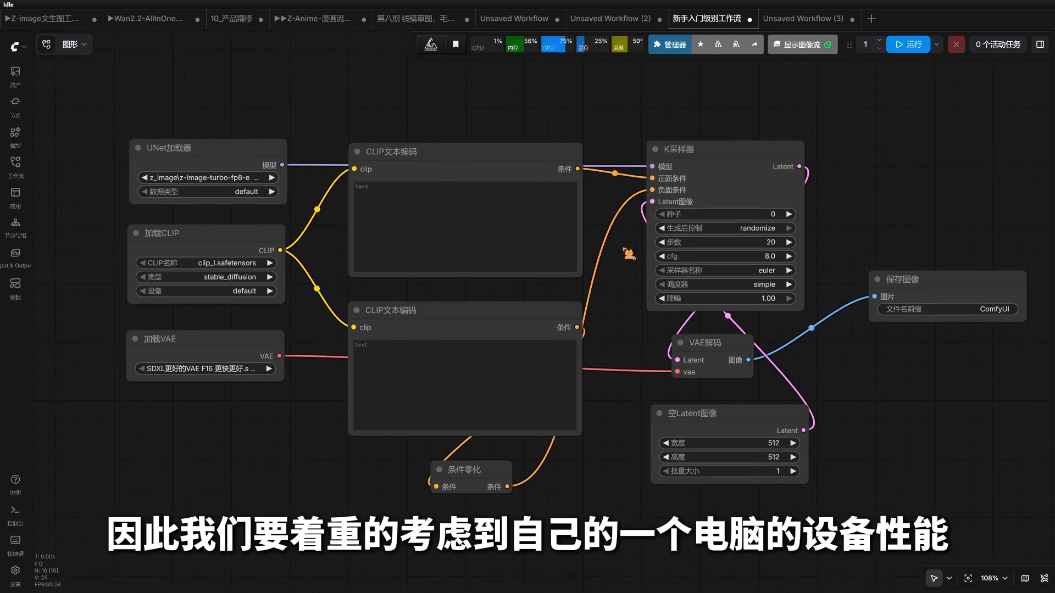
left_click_drag(623, 257, 602, 262)
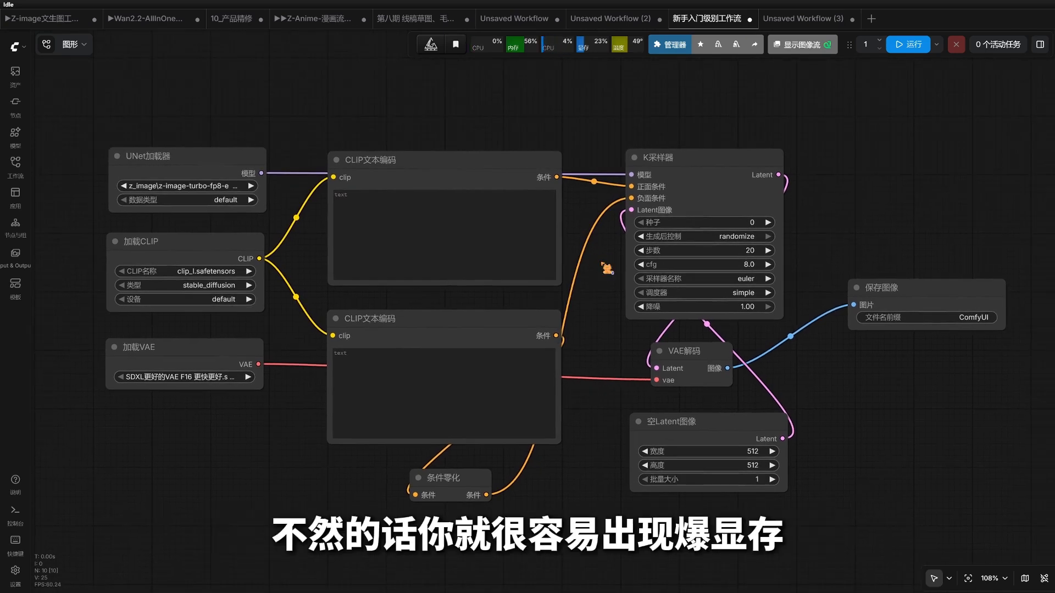
scroll(615, 270, "down", 1)
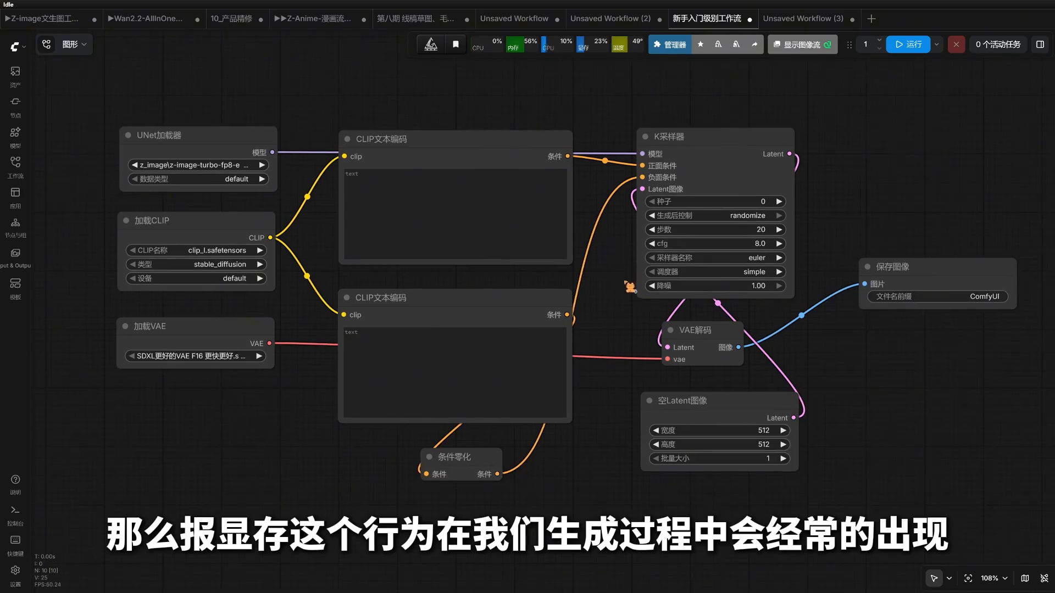
left_click_drag(625, 282, 620, 298)
scroll(624, 305, "down", 1)
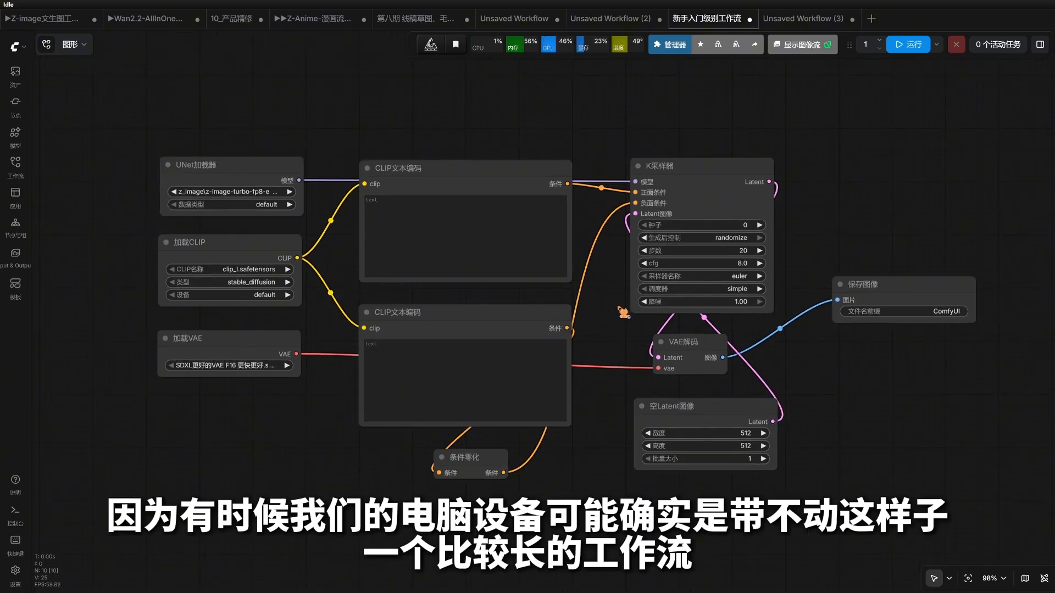
scroll(619, 303, "up", 1)
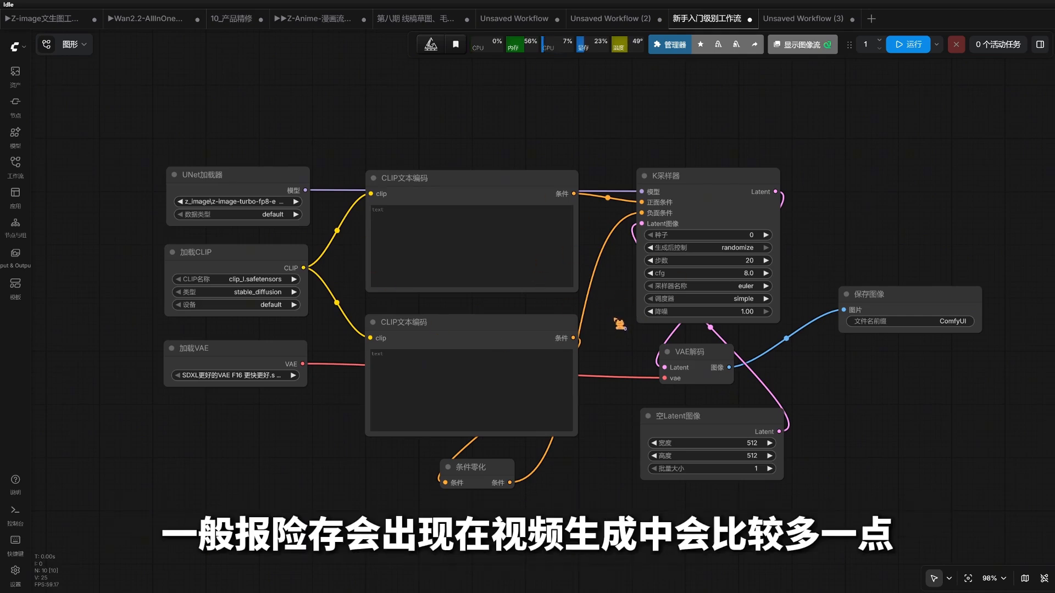
scroll(614, 323, "down", 1)
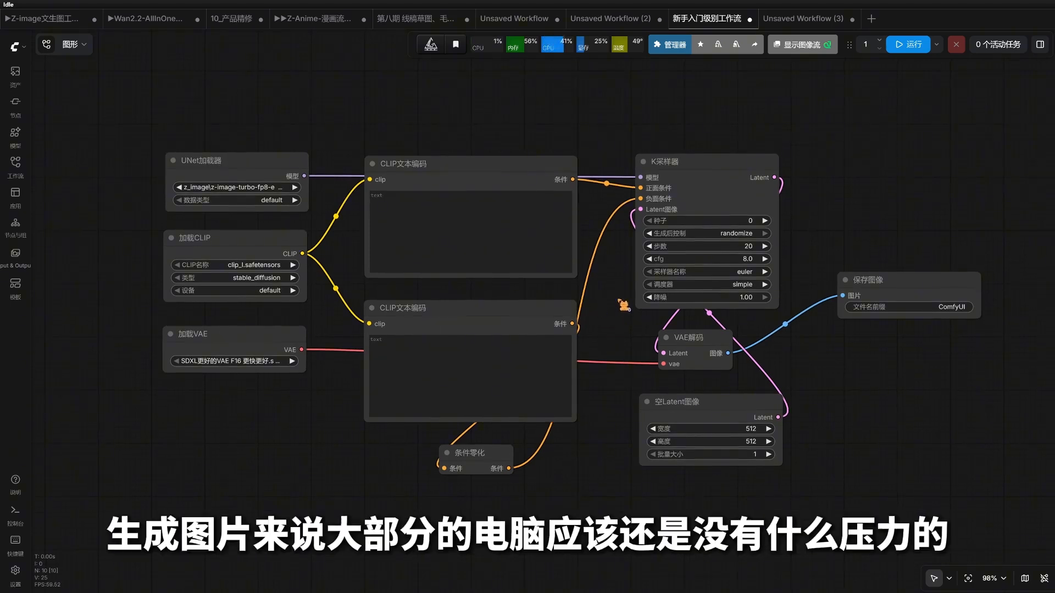
left_click_drag(618, 297, 621, 307)
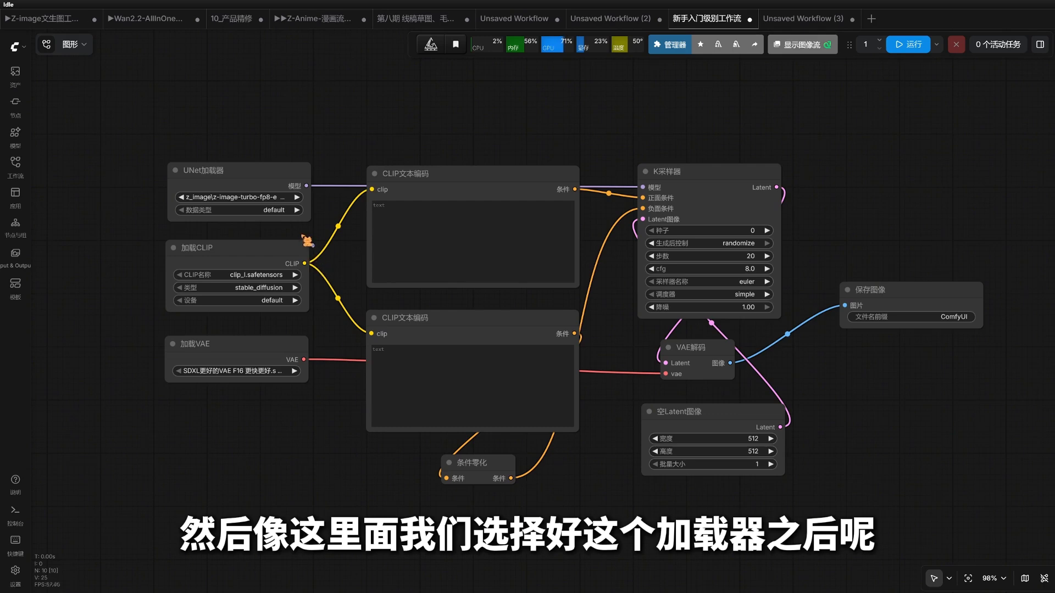
- Review the 数据类型 options of the UNet加载器 node, leaving the setting at default
left_click(250, 183)
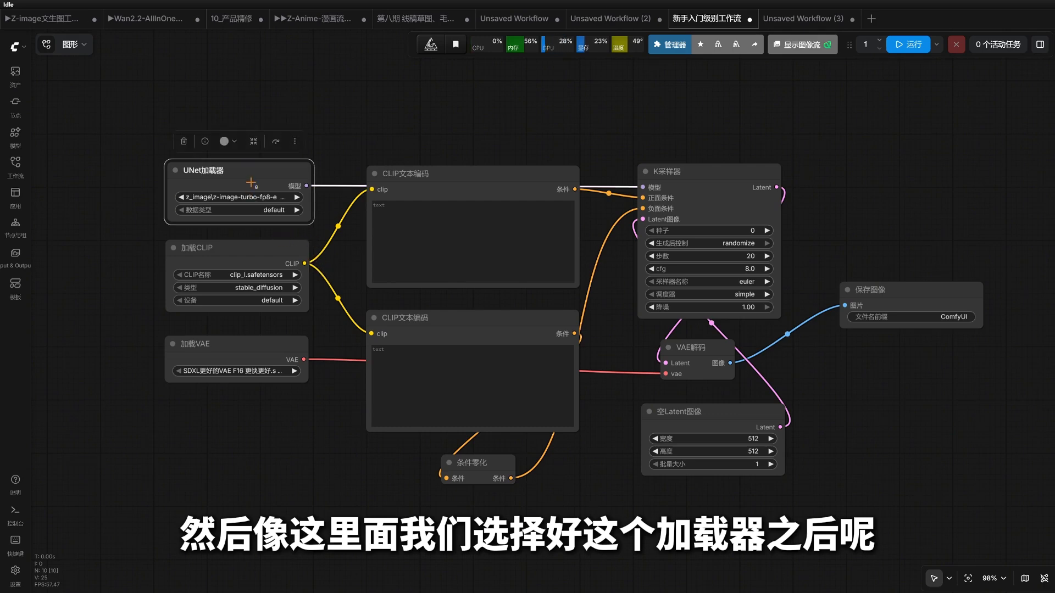
left_click(269, 211)
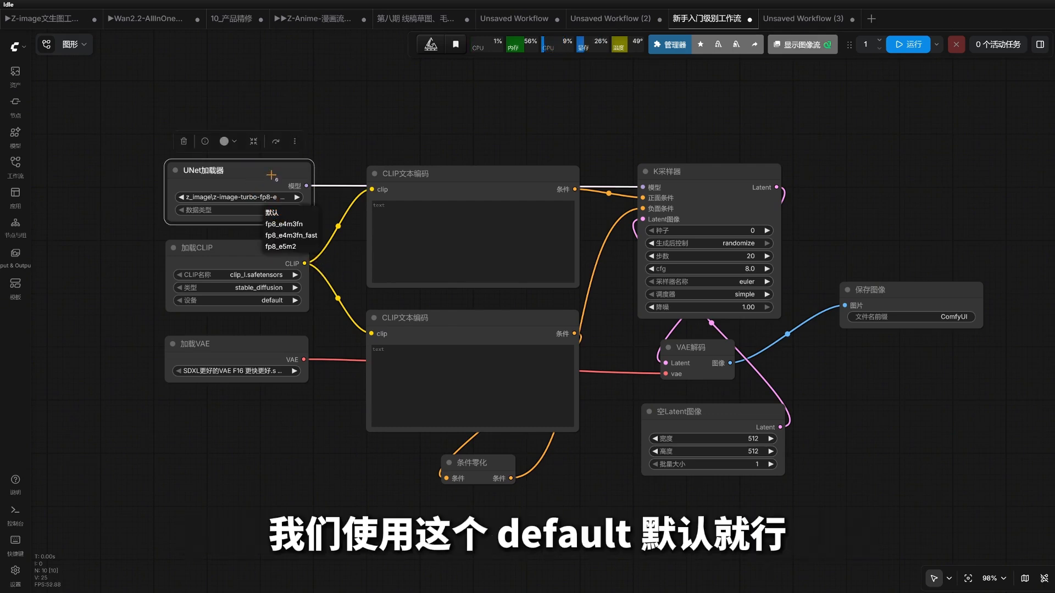
- Configure the 加载CLIP node with qwen_3_4b.safetensors as the CLIP model and qwen_image as the type
left_click(261, 245)
scroll(125, 272, "up", 2)
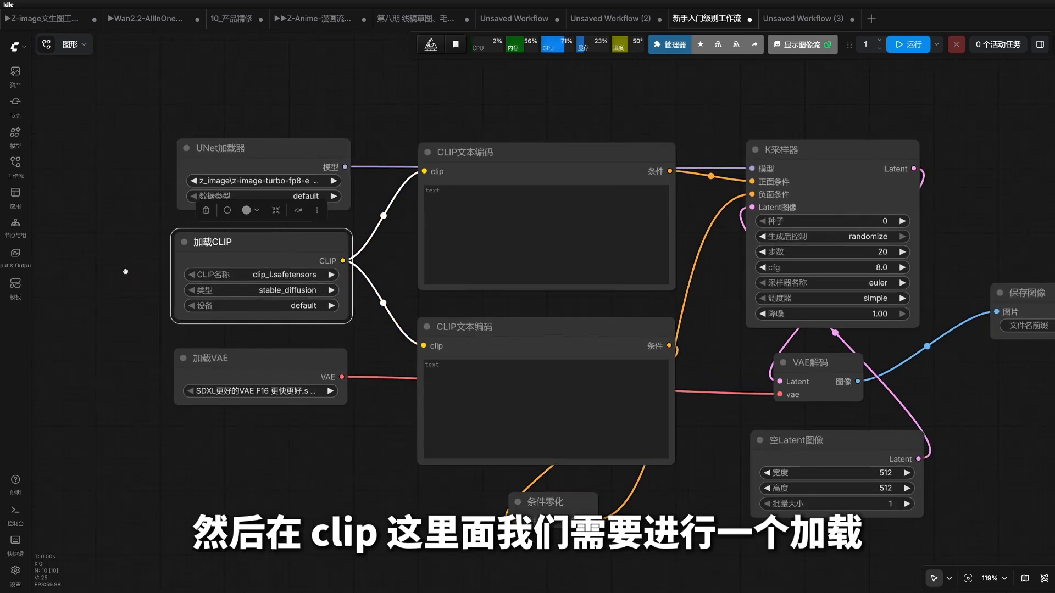
left_click_drag(125, 271, 154, 284)
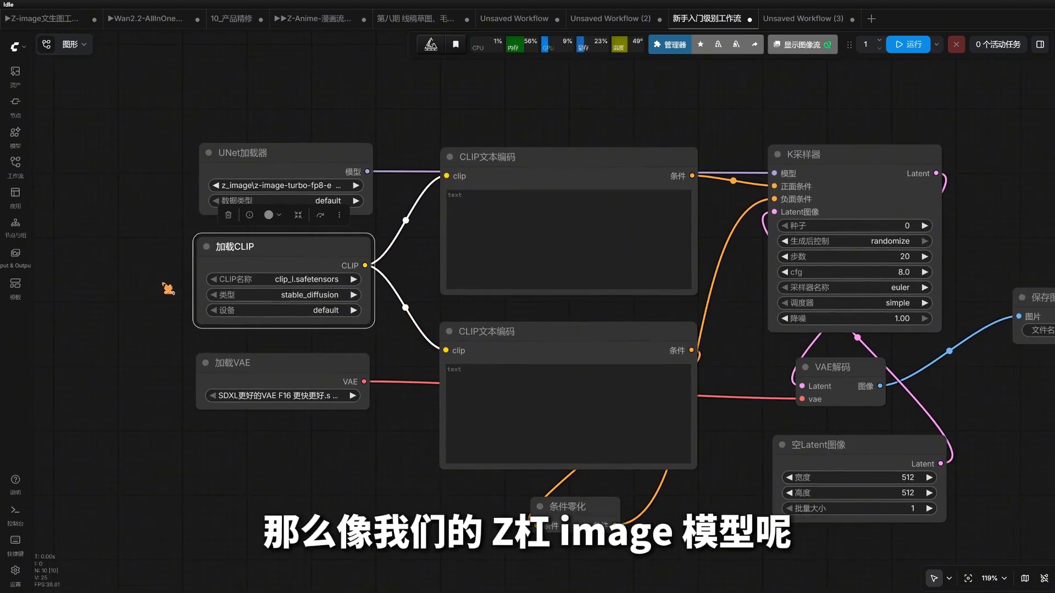
left_click(326, 279)
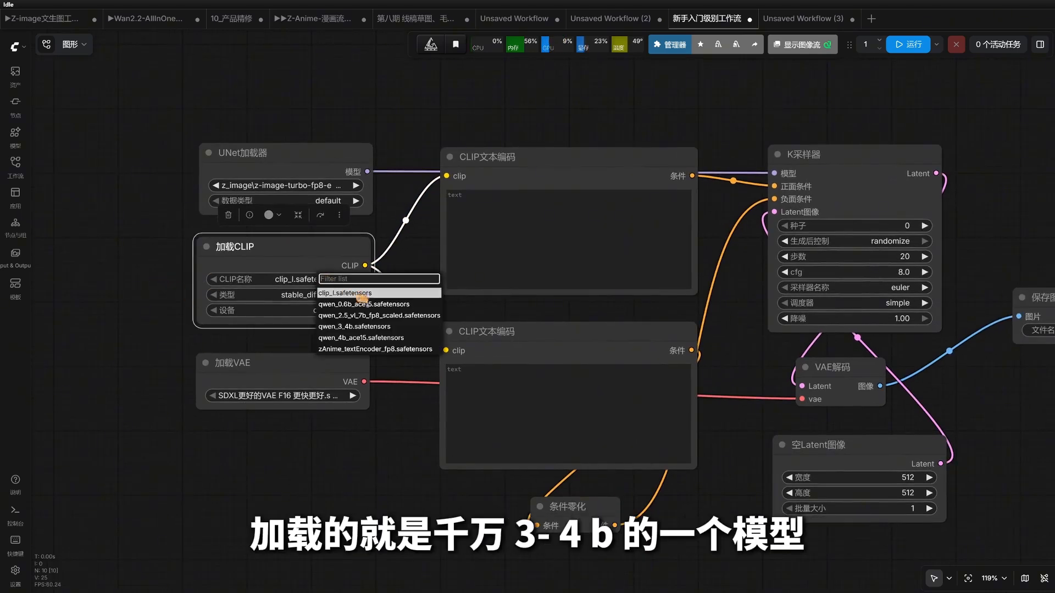
left_click(385, 327)
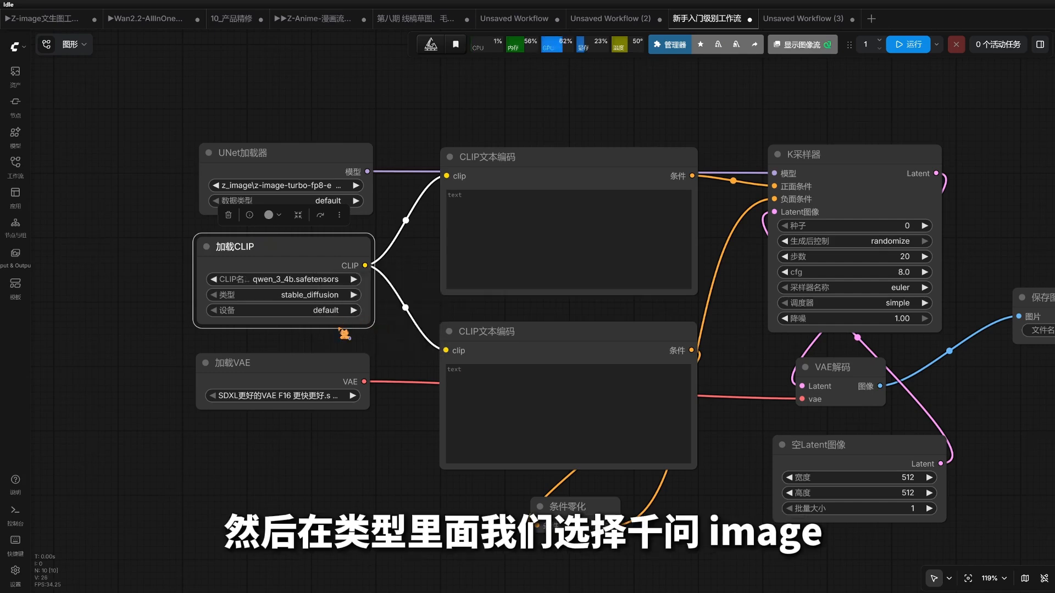
left_click(321, 297)
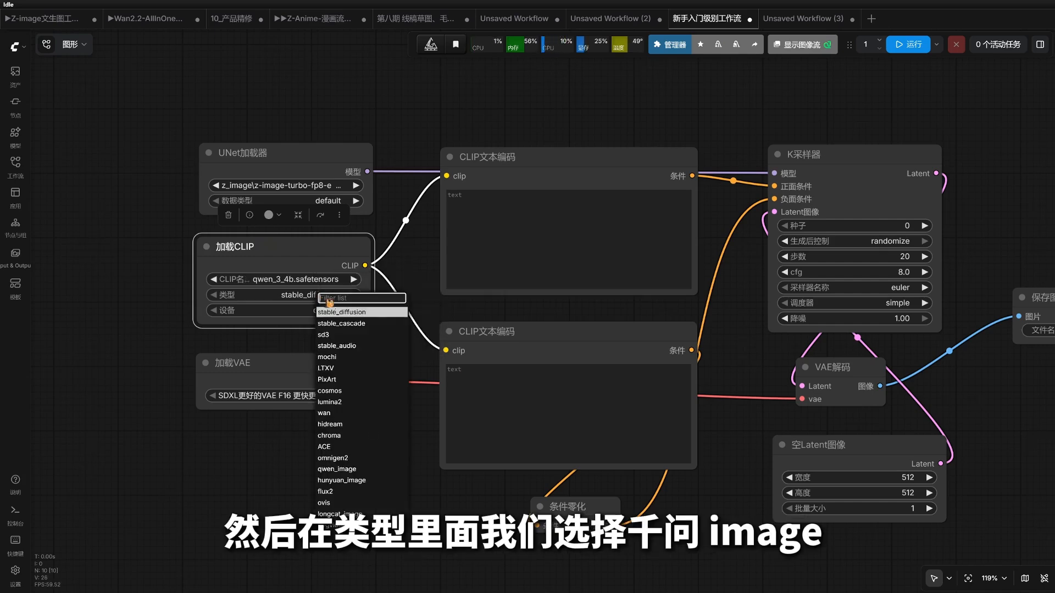
left_click(360, 471)
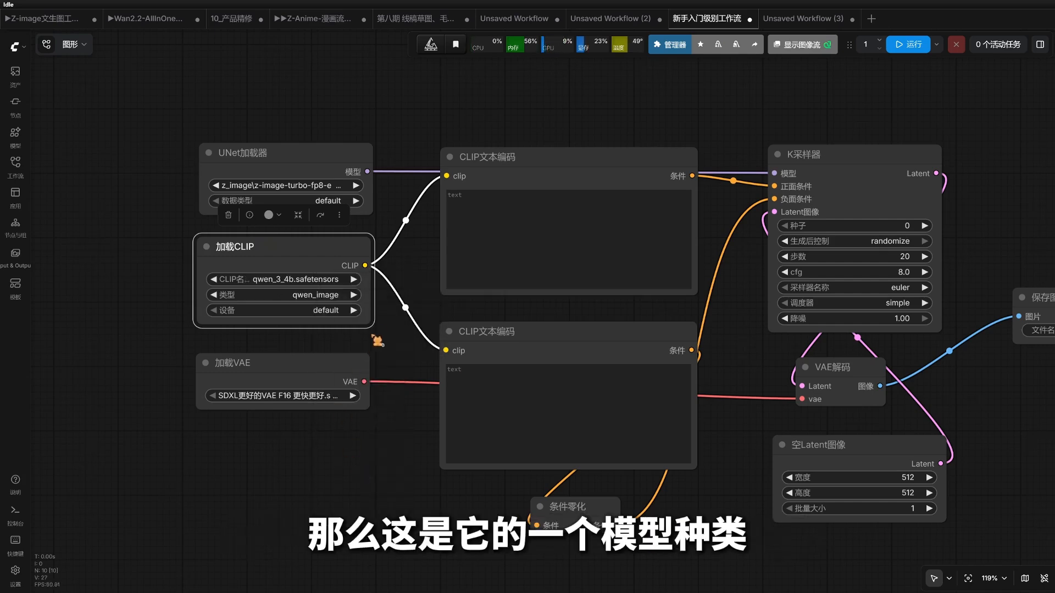
- Load z_image_vae.safetensors in the 加载VAE node
left_click_drag(391, 337, 411, 347)
left_click(343, 370)
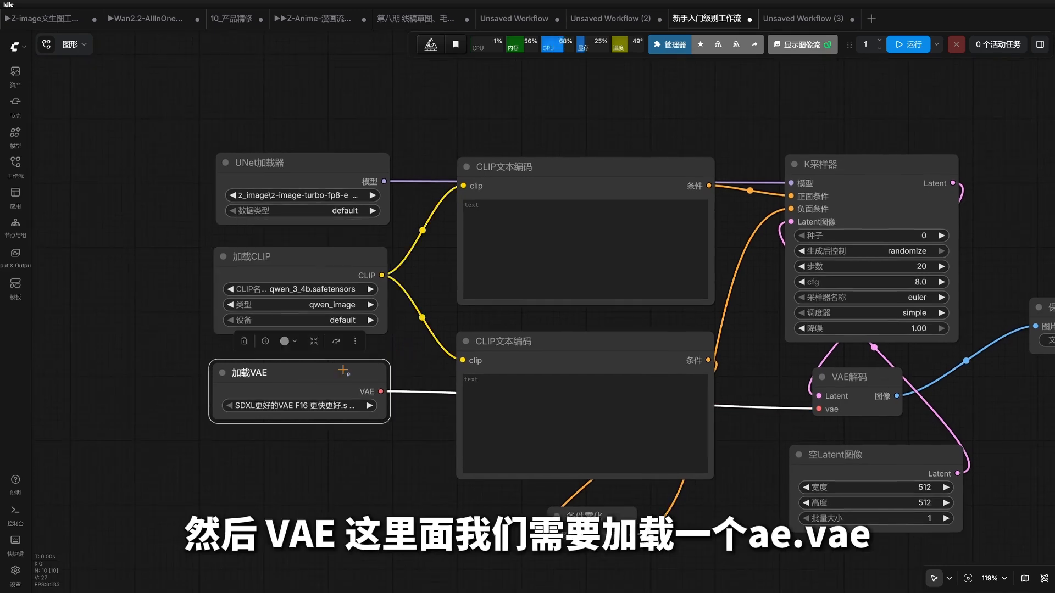
left_click(340, 409)
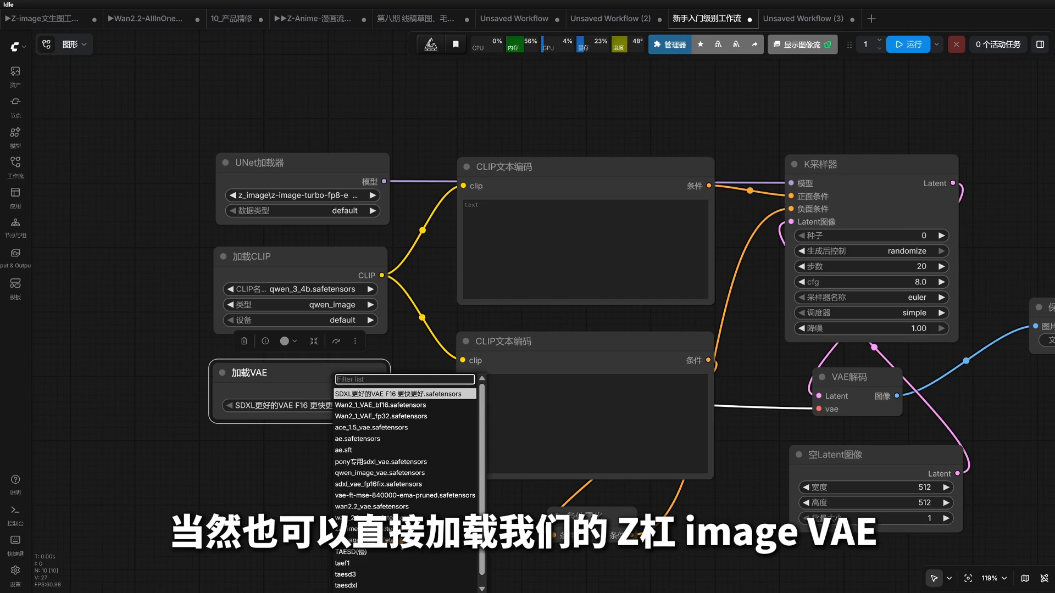
left_click(363, 540)
scroll(396, 463, "right", 5)
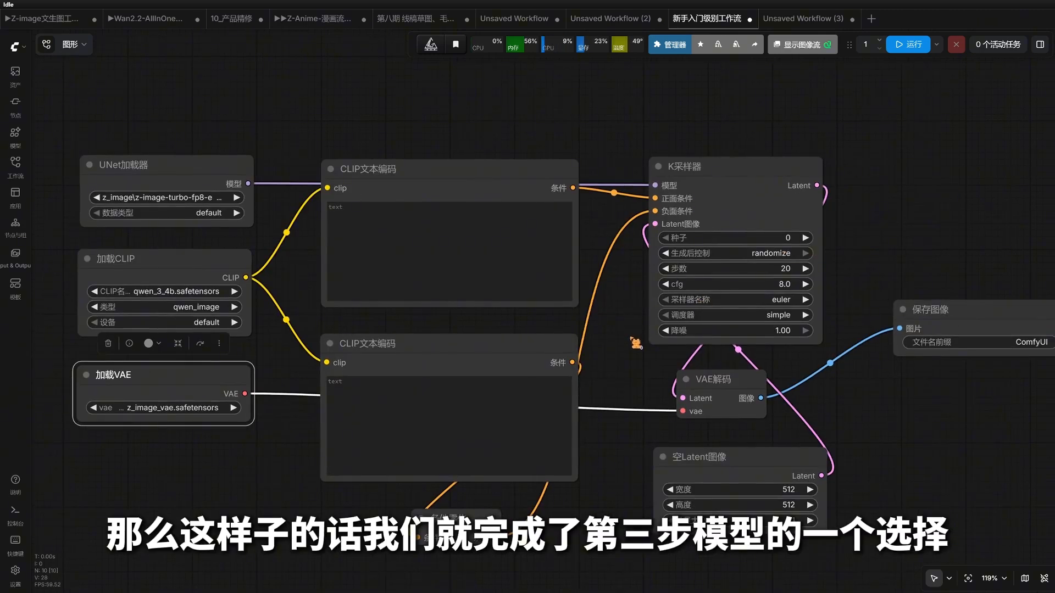
scroll(635, 352, "down", 1)
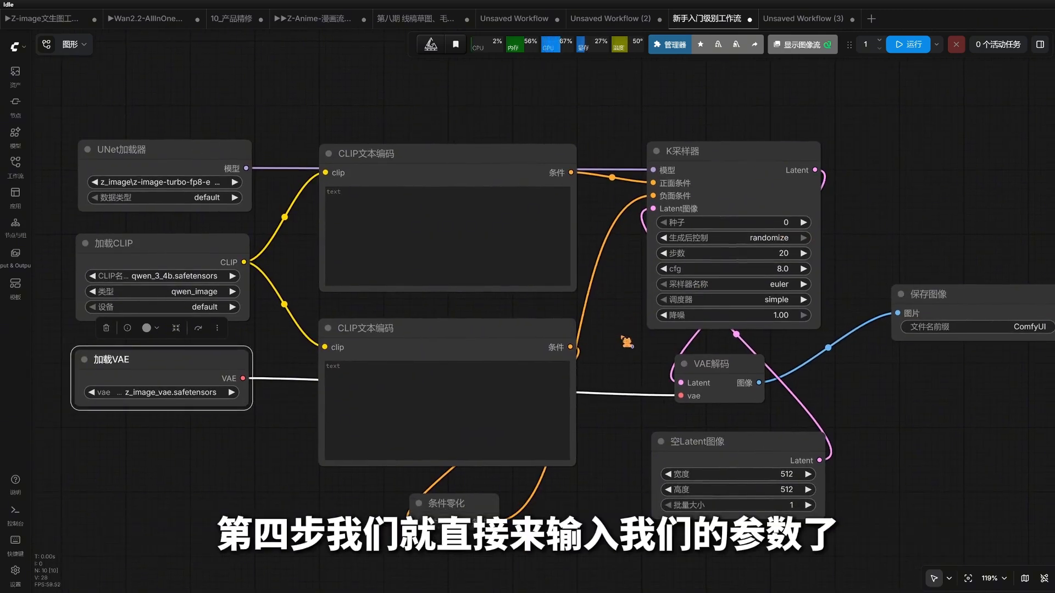
left_click(632, 349)
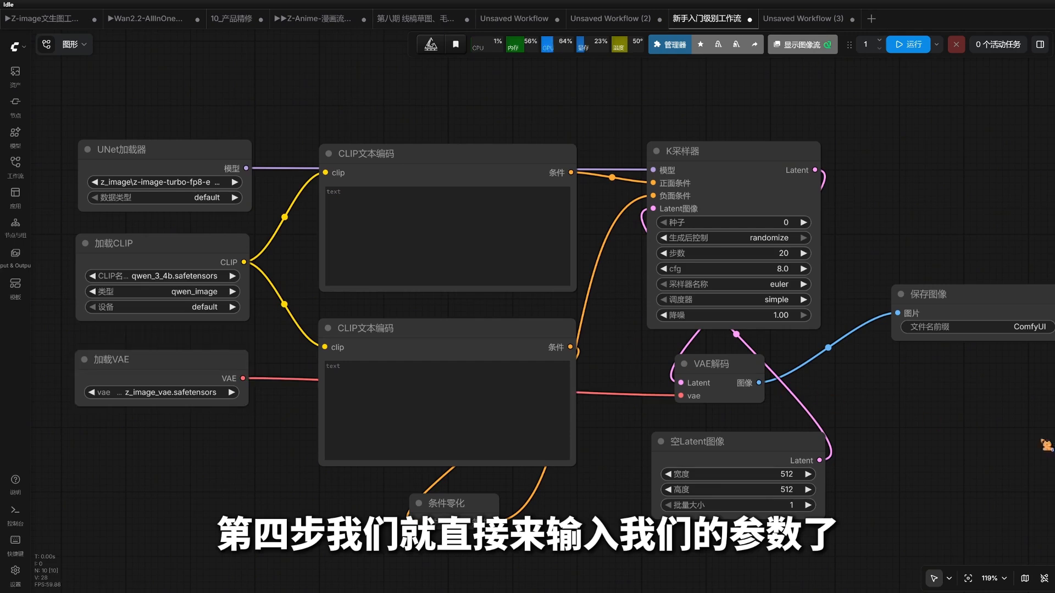
- Enter the prompt 韩国女明星角色扮演芙丽莲 in the upper CLIP文本编码 node
left_click(471, 229)
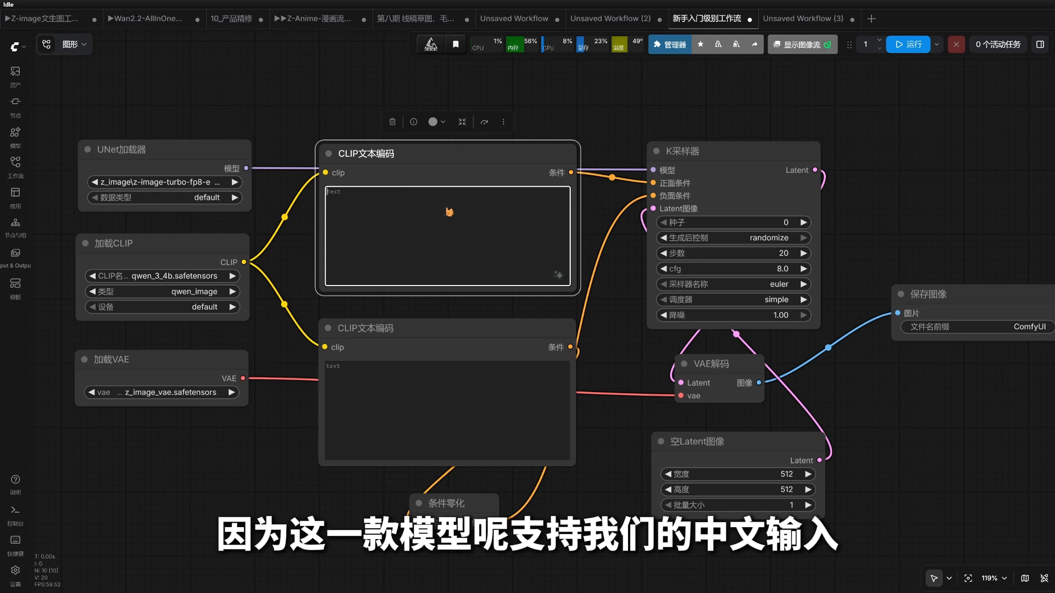
type("韩国女明星角色扮演英丽莲")
left_click(301, 251)
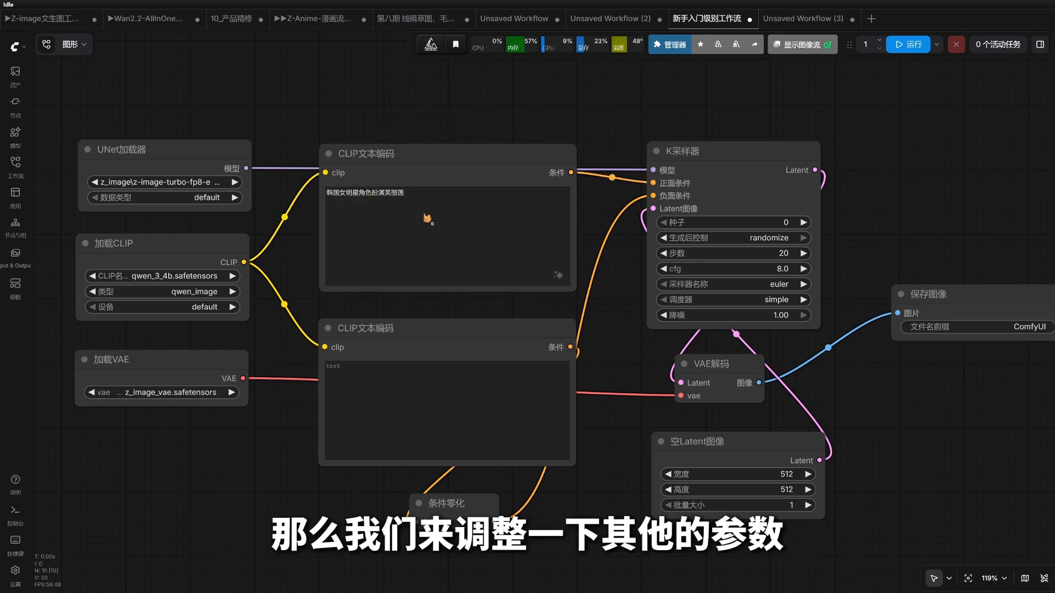
- Set the K采样器 node's 步数 to 8
left_click(746, 158)
scroll(777, 162, "up", 2)
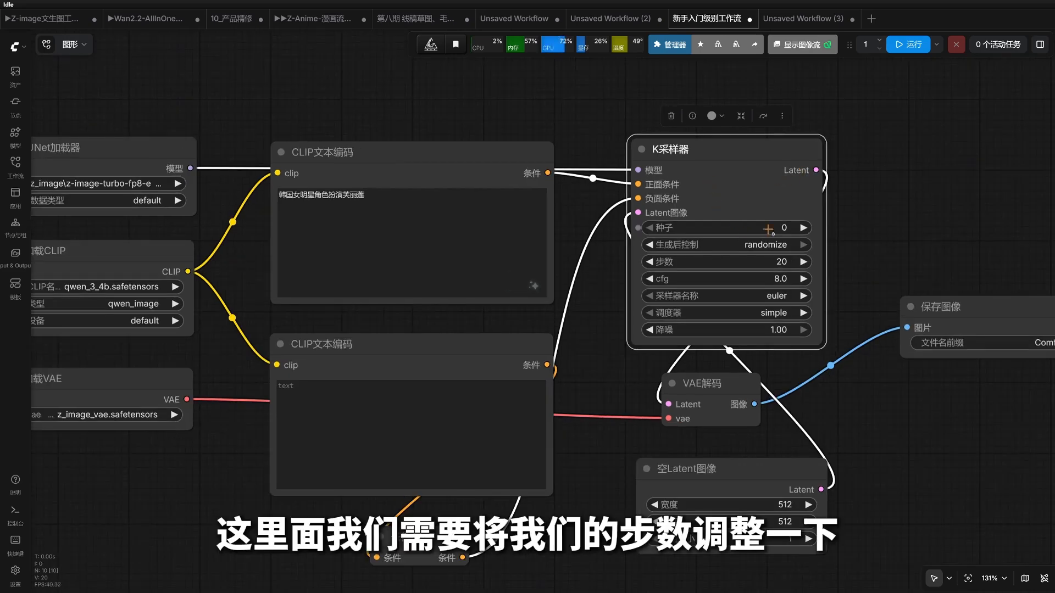
left_click(783, 264)
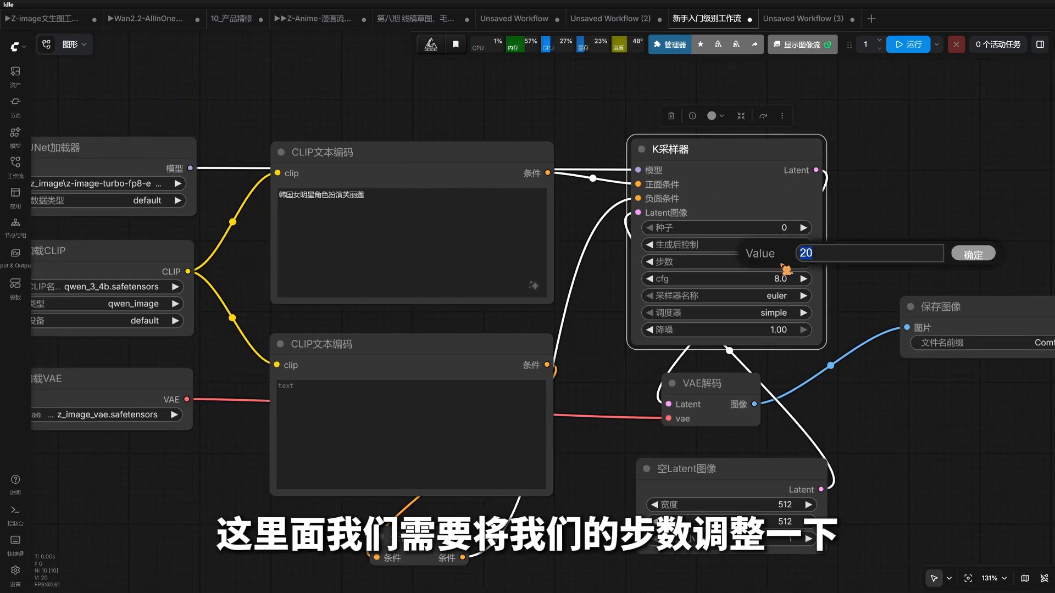
type("8")
key("Return")
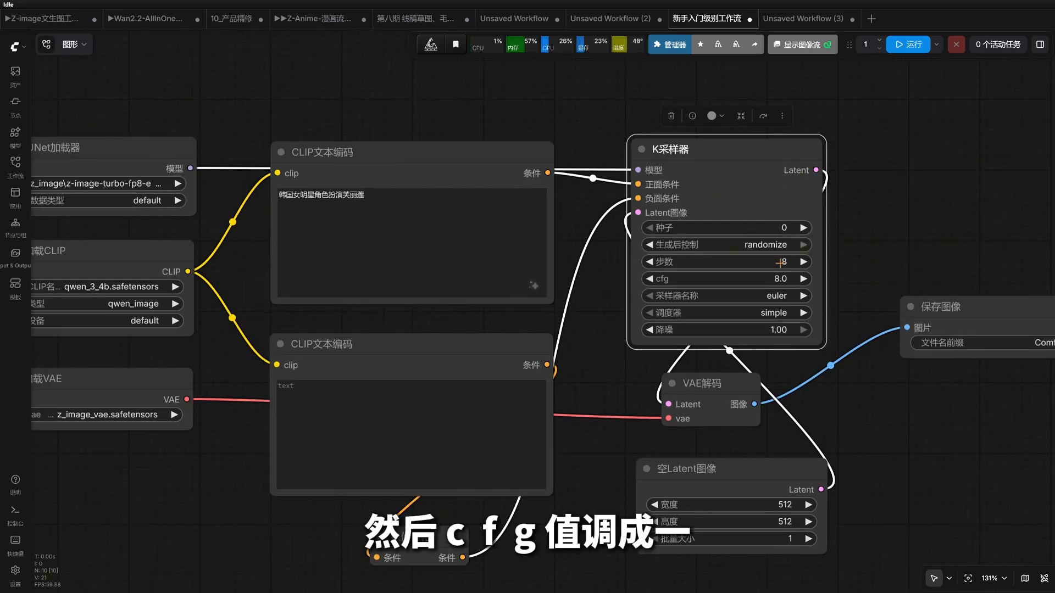
- Set the K采样器 node's cfg to 1.0
left_click(781, 280)
type("1")
key("Return")
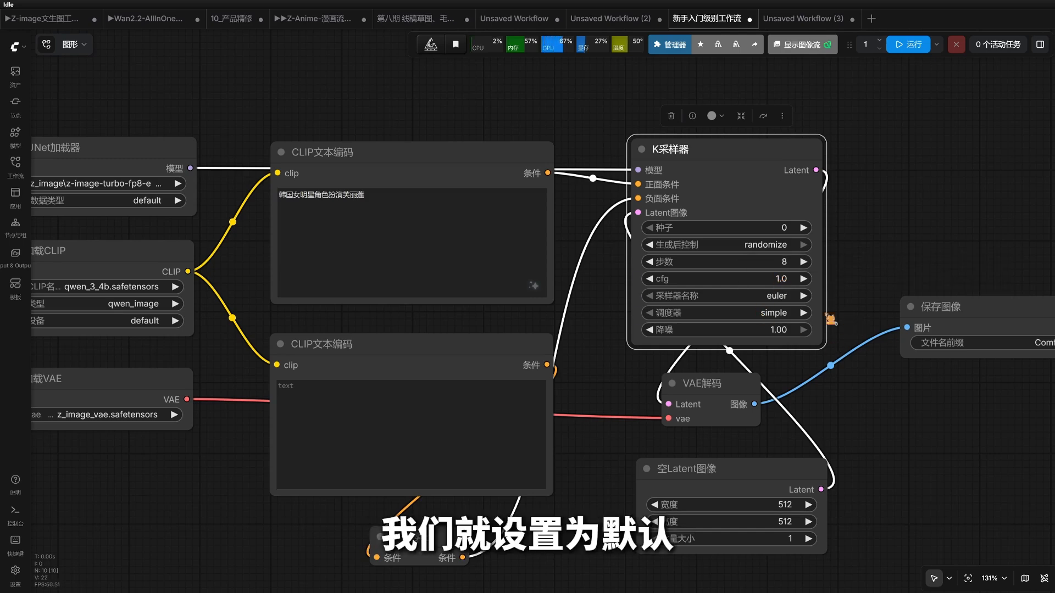
- Open the 宽度 value of the 空Latent图像 node and confirm it as 512
scroll(871, 156, "down", 1)
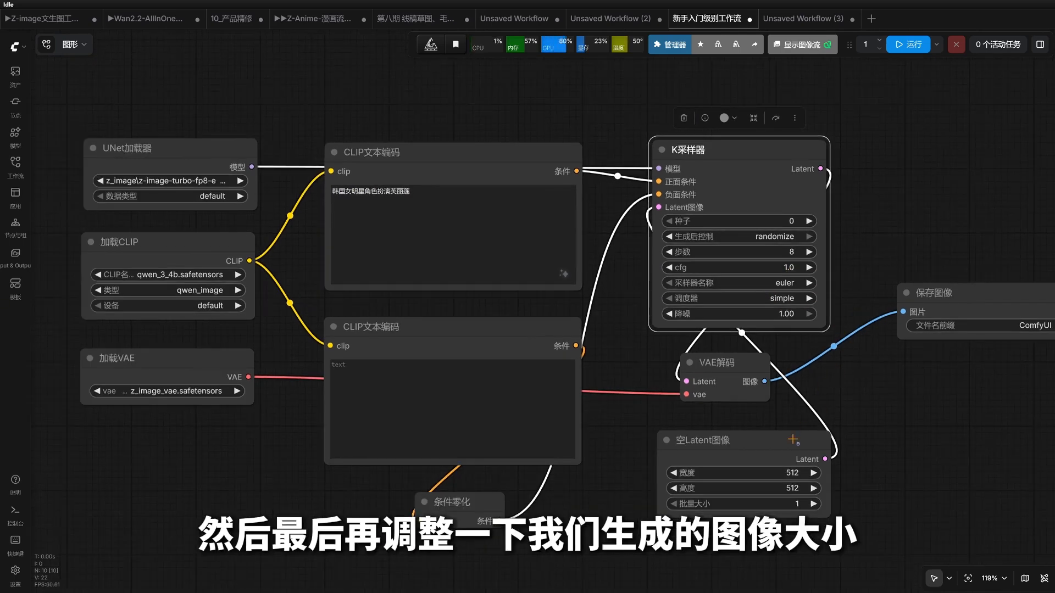
left_click(803, 440)
left_click(790, 472)
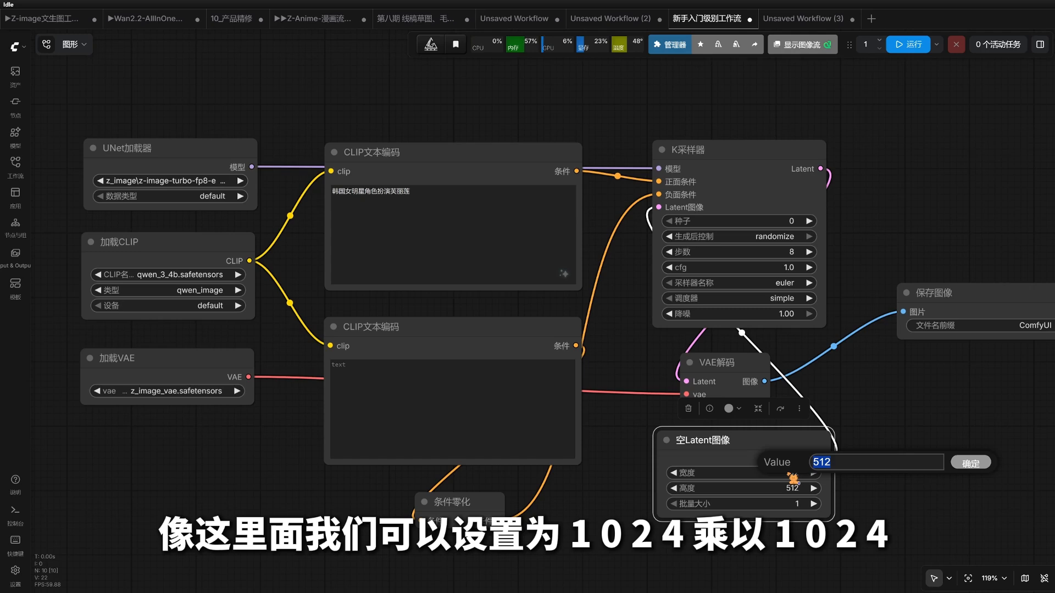
left_click(970, 464)
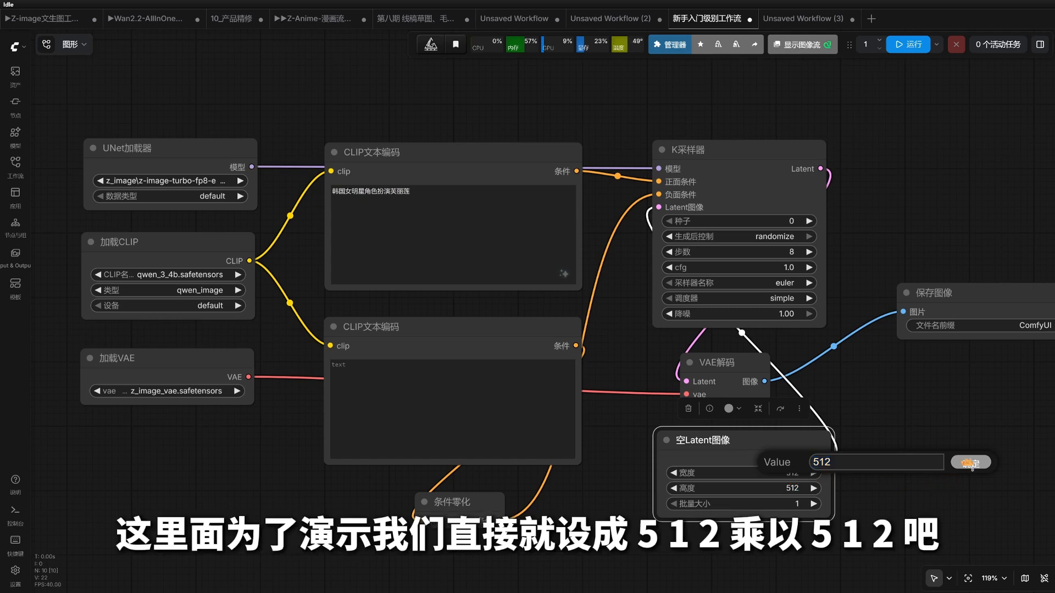
- Run the workflow and inspect the generated picture up close in the 保存图像 node
scroll(898, 397, "down", 1)
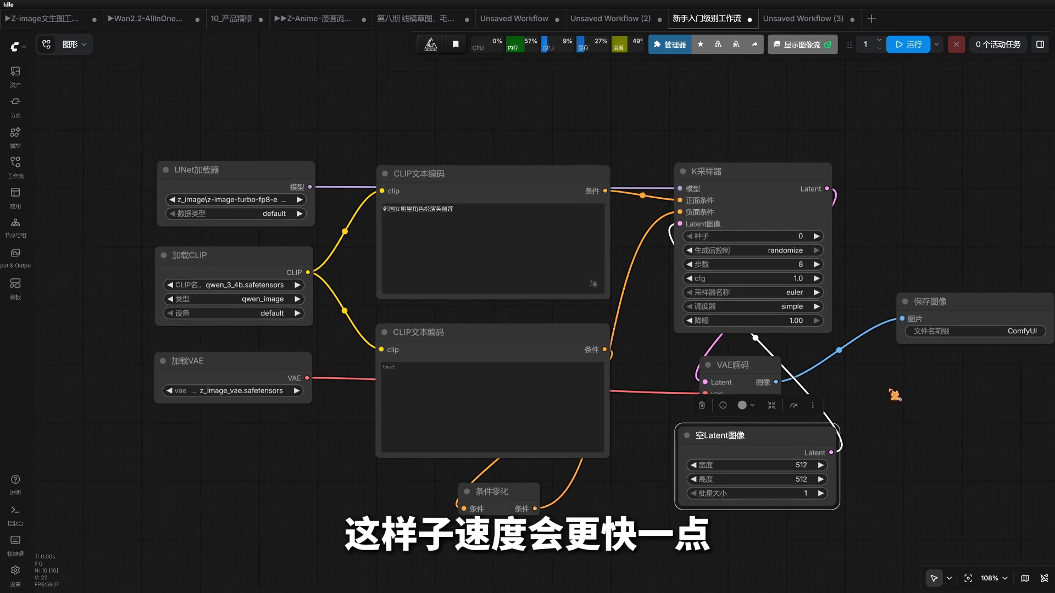
left_click(904, 45)
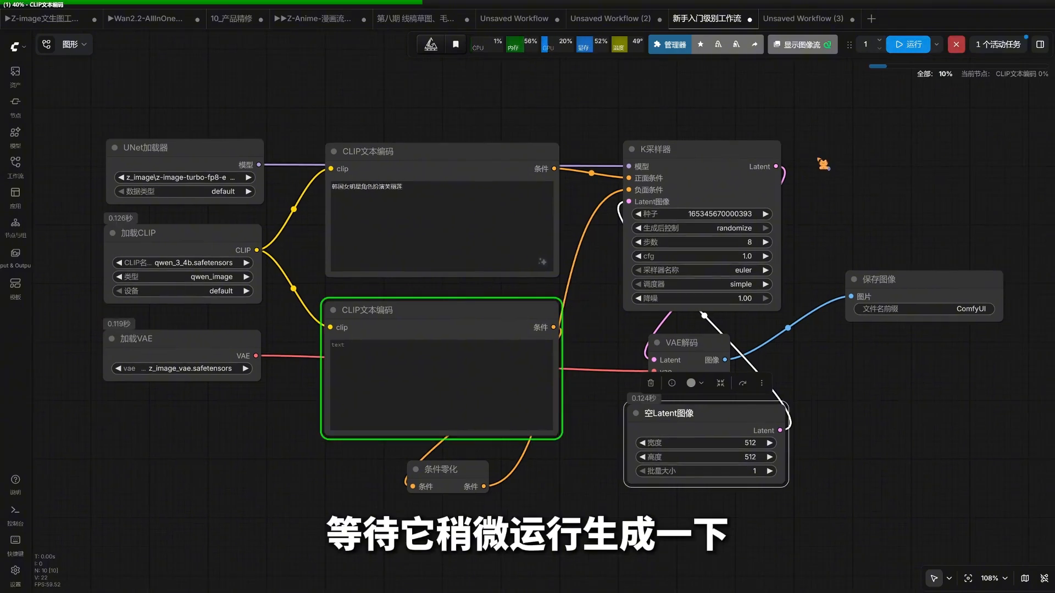
scroll(823, 165, "down", 1)
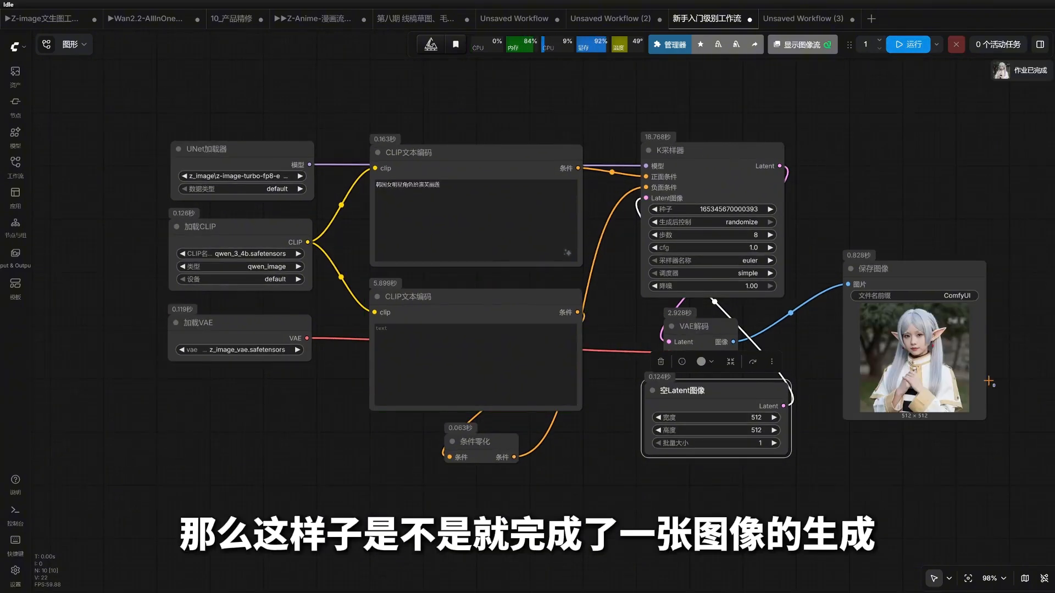
scroll(989, 381, "up", 6)
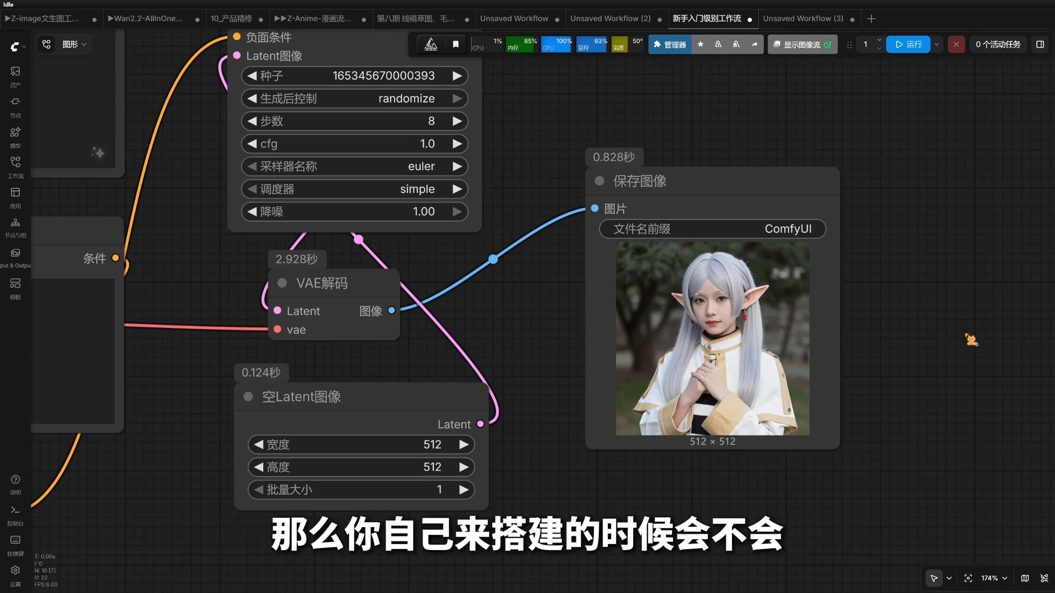
scroll(956, 358, "down", 1)
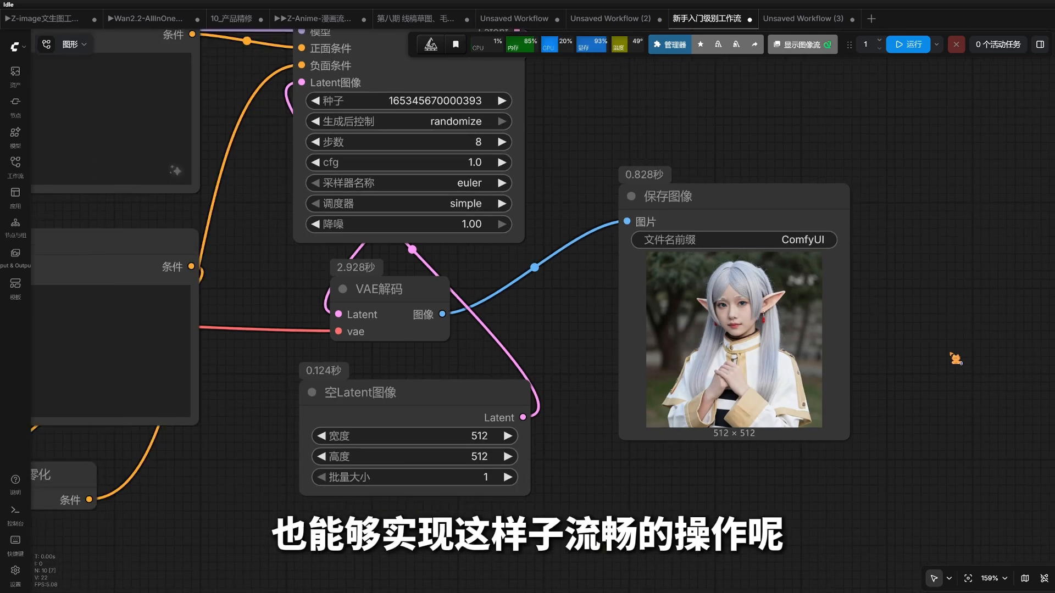